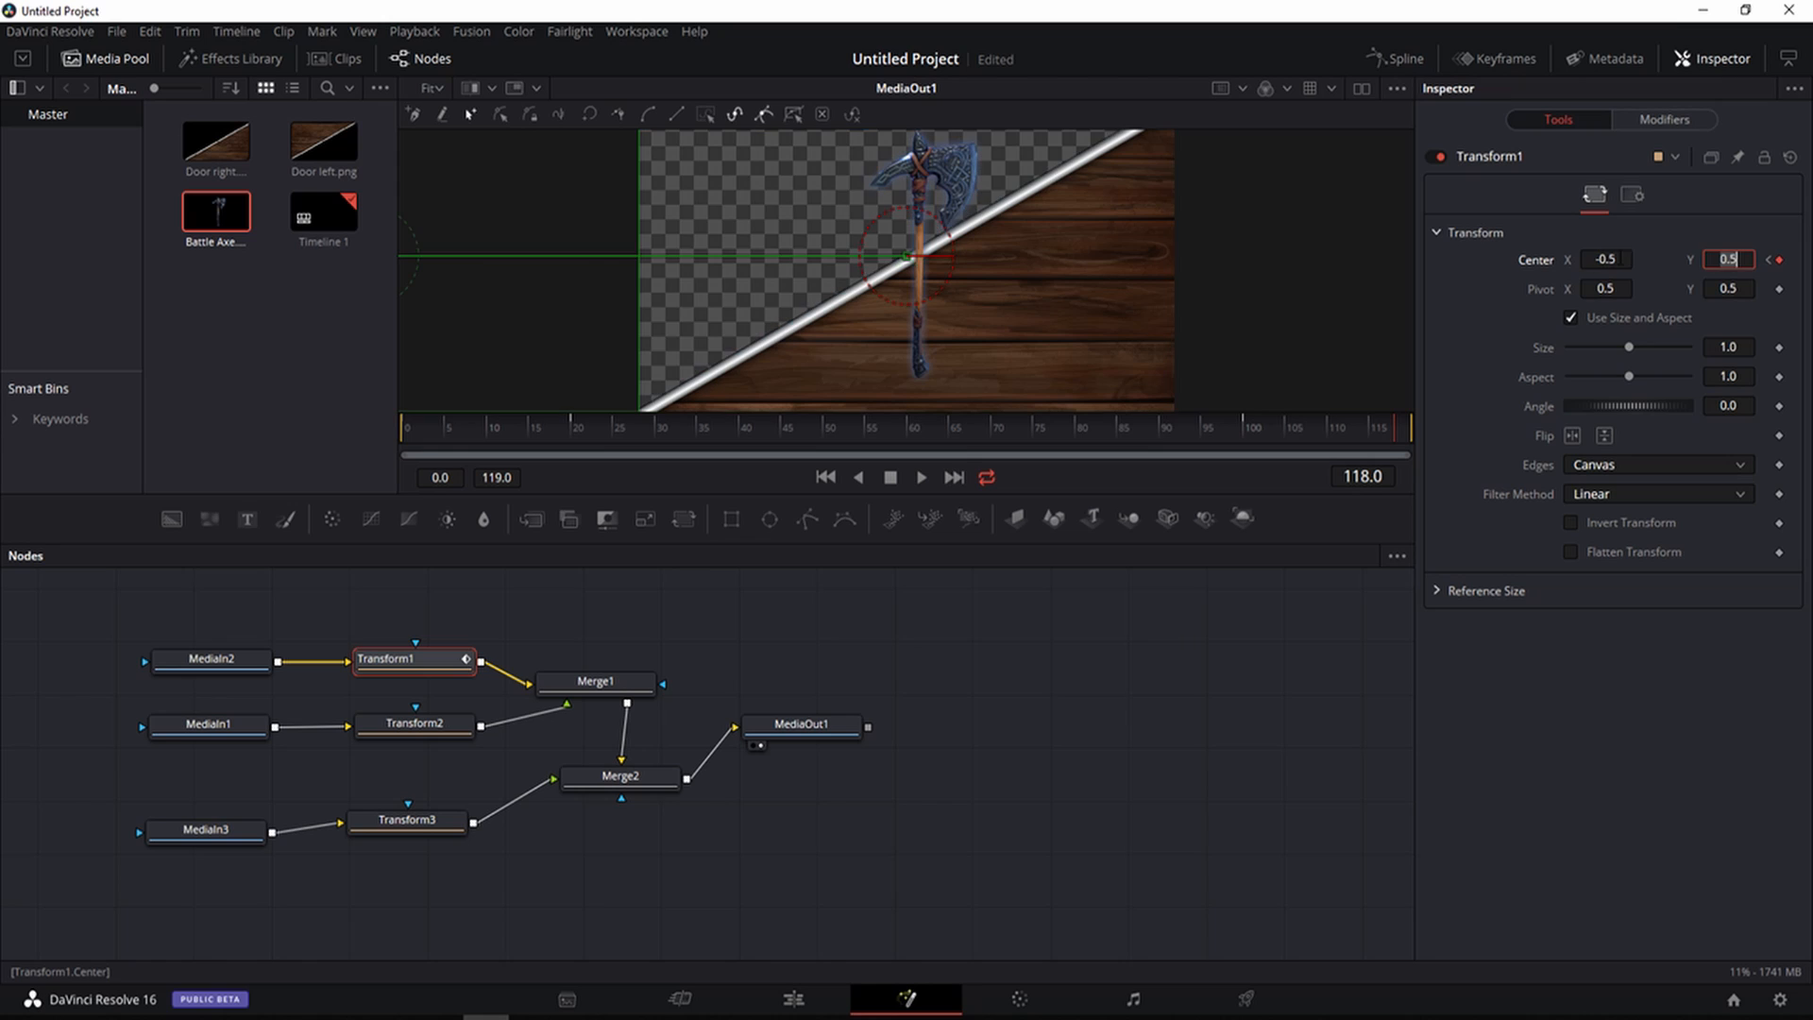
Add keyframes for Transform2's Center at frames 20 and 100
left_click(425, 736)
left_click(571, 429)
left_click(1779, 260)
left_click(1243, 429)
left_click(1779, 260)
Set Transform2's Center X to 1.5 at frame 0 and again at frame 119
left_click(404, 430)
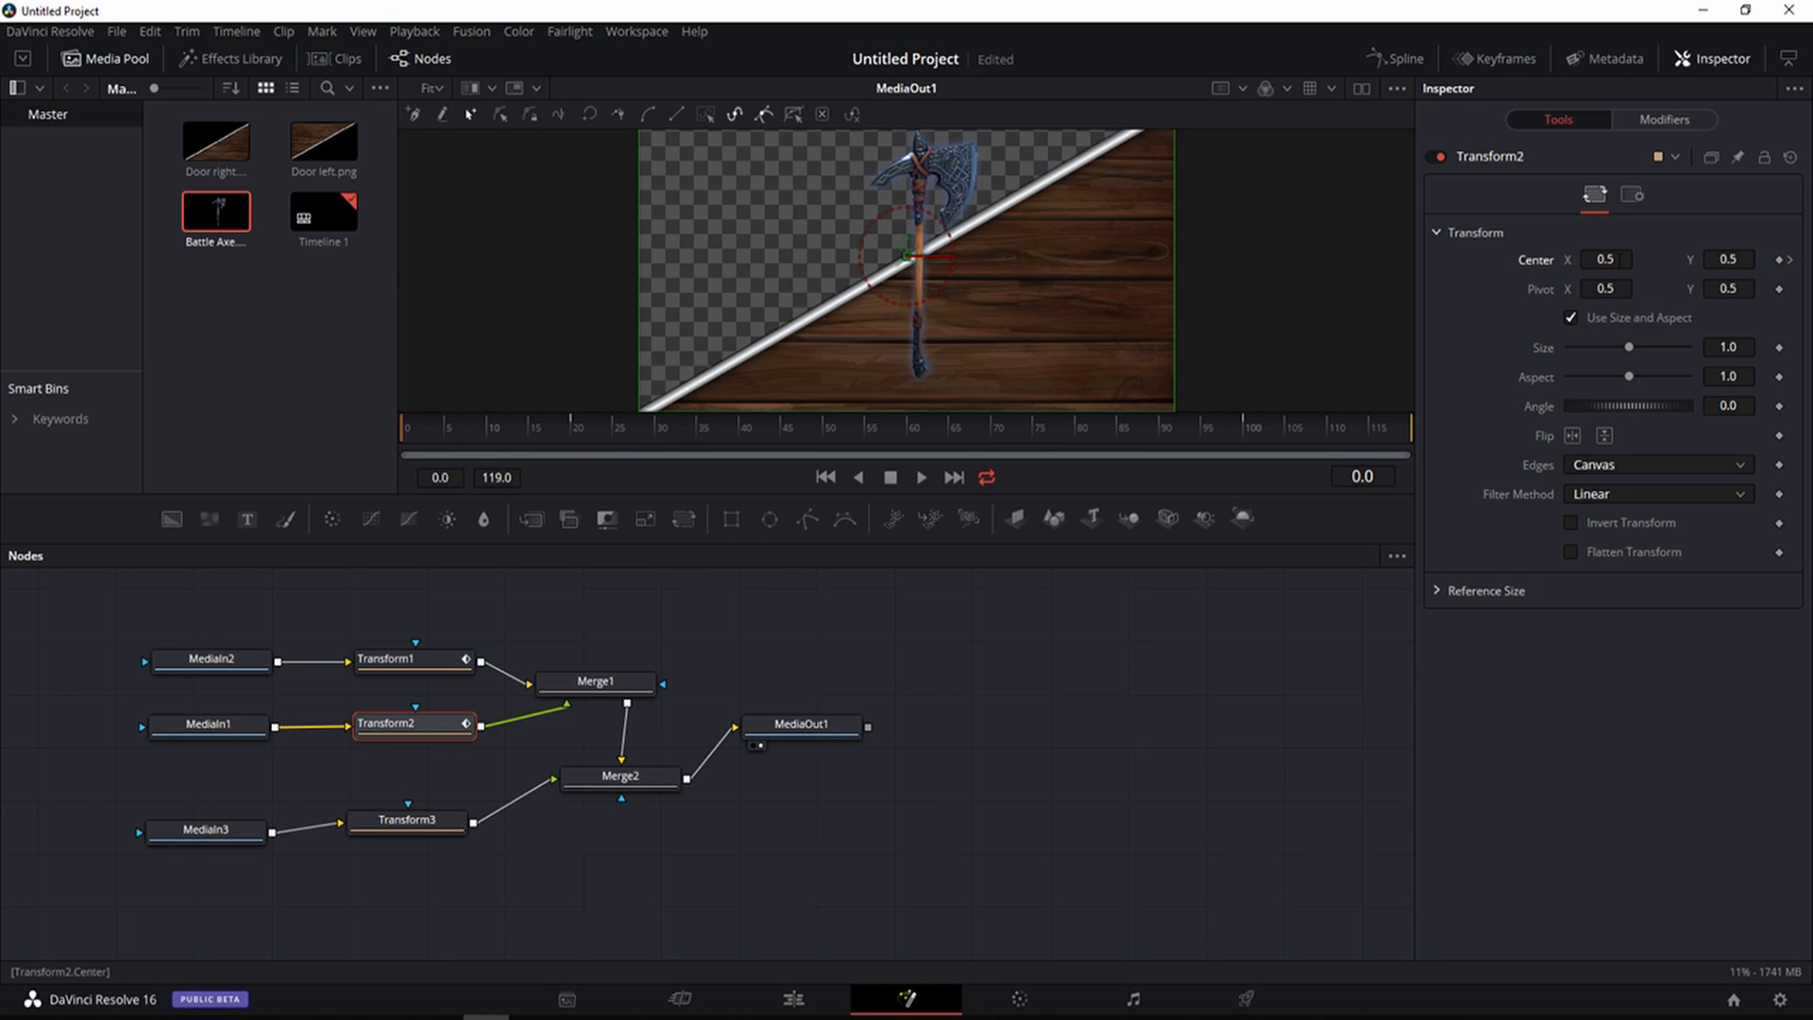
double_click(1617, 260)
type("1.5")
key("Tab")
left_click(1404, 440)
double_click(1618, 260)
type("1.5")
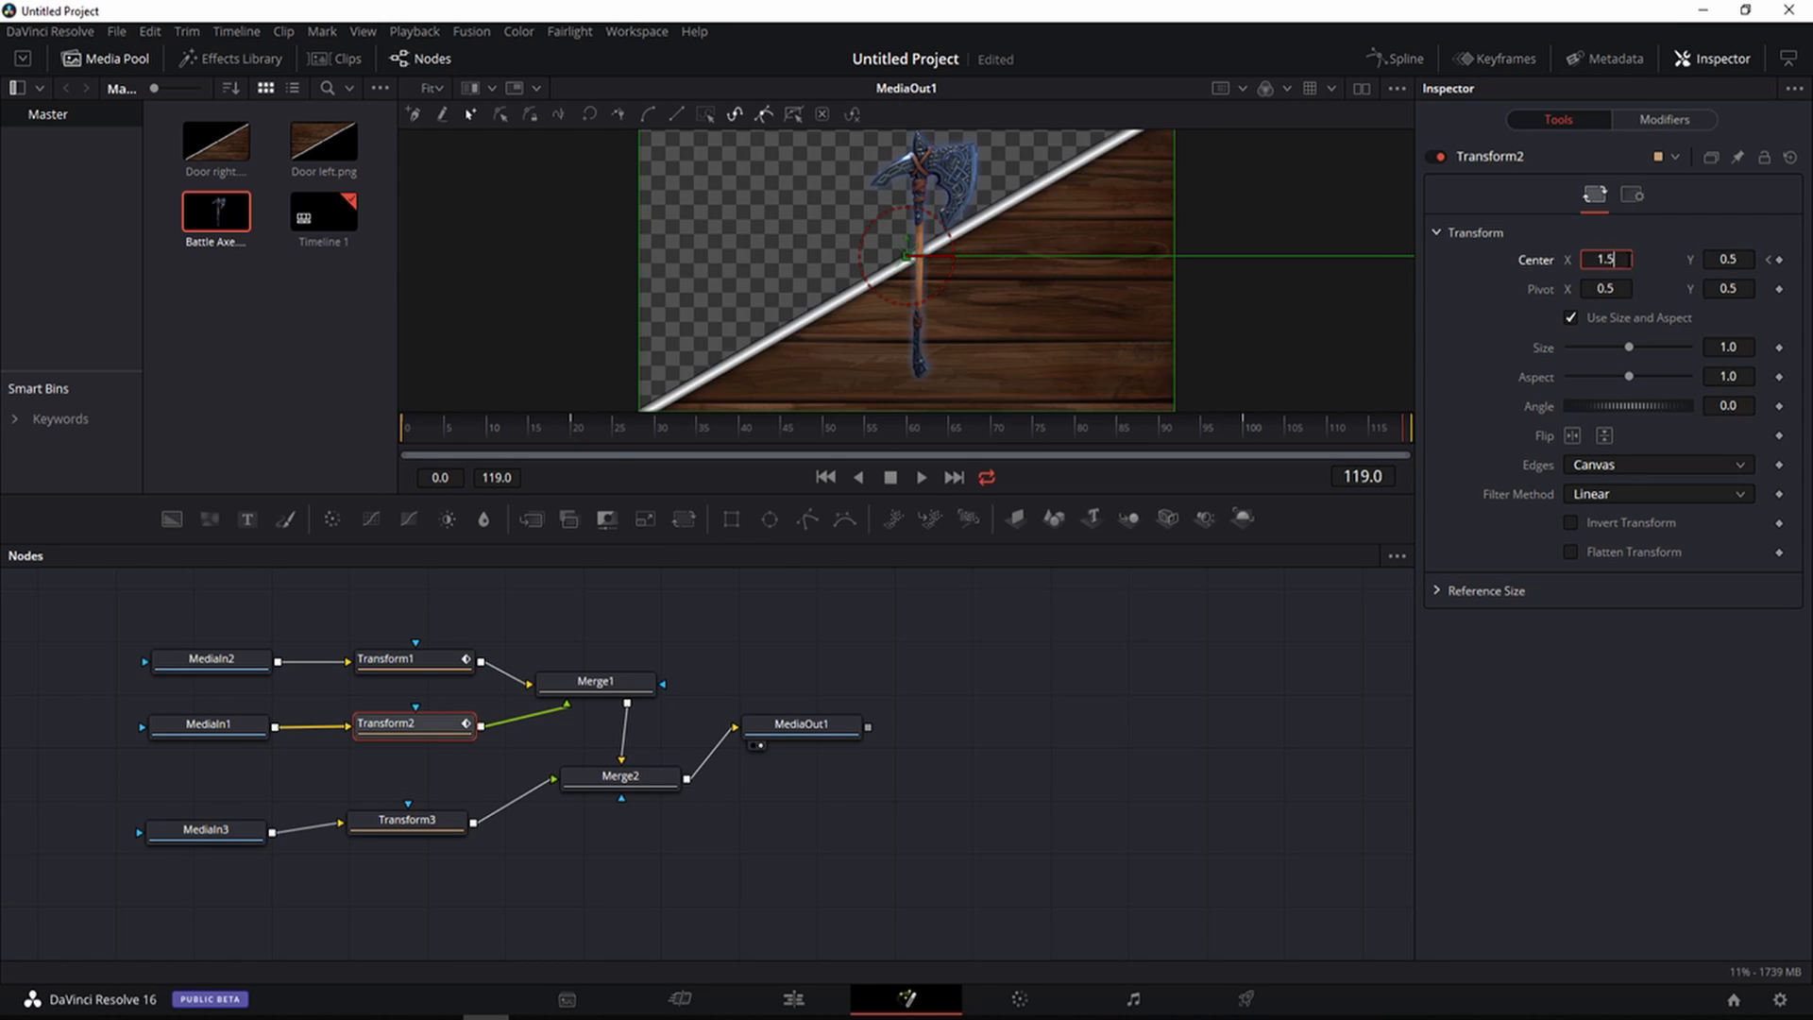
key("Tab")
Play back the composition to check the door movement, then stop playback
left_click(921, 478)
left_click(890, 477)
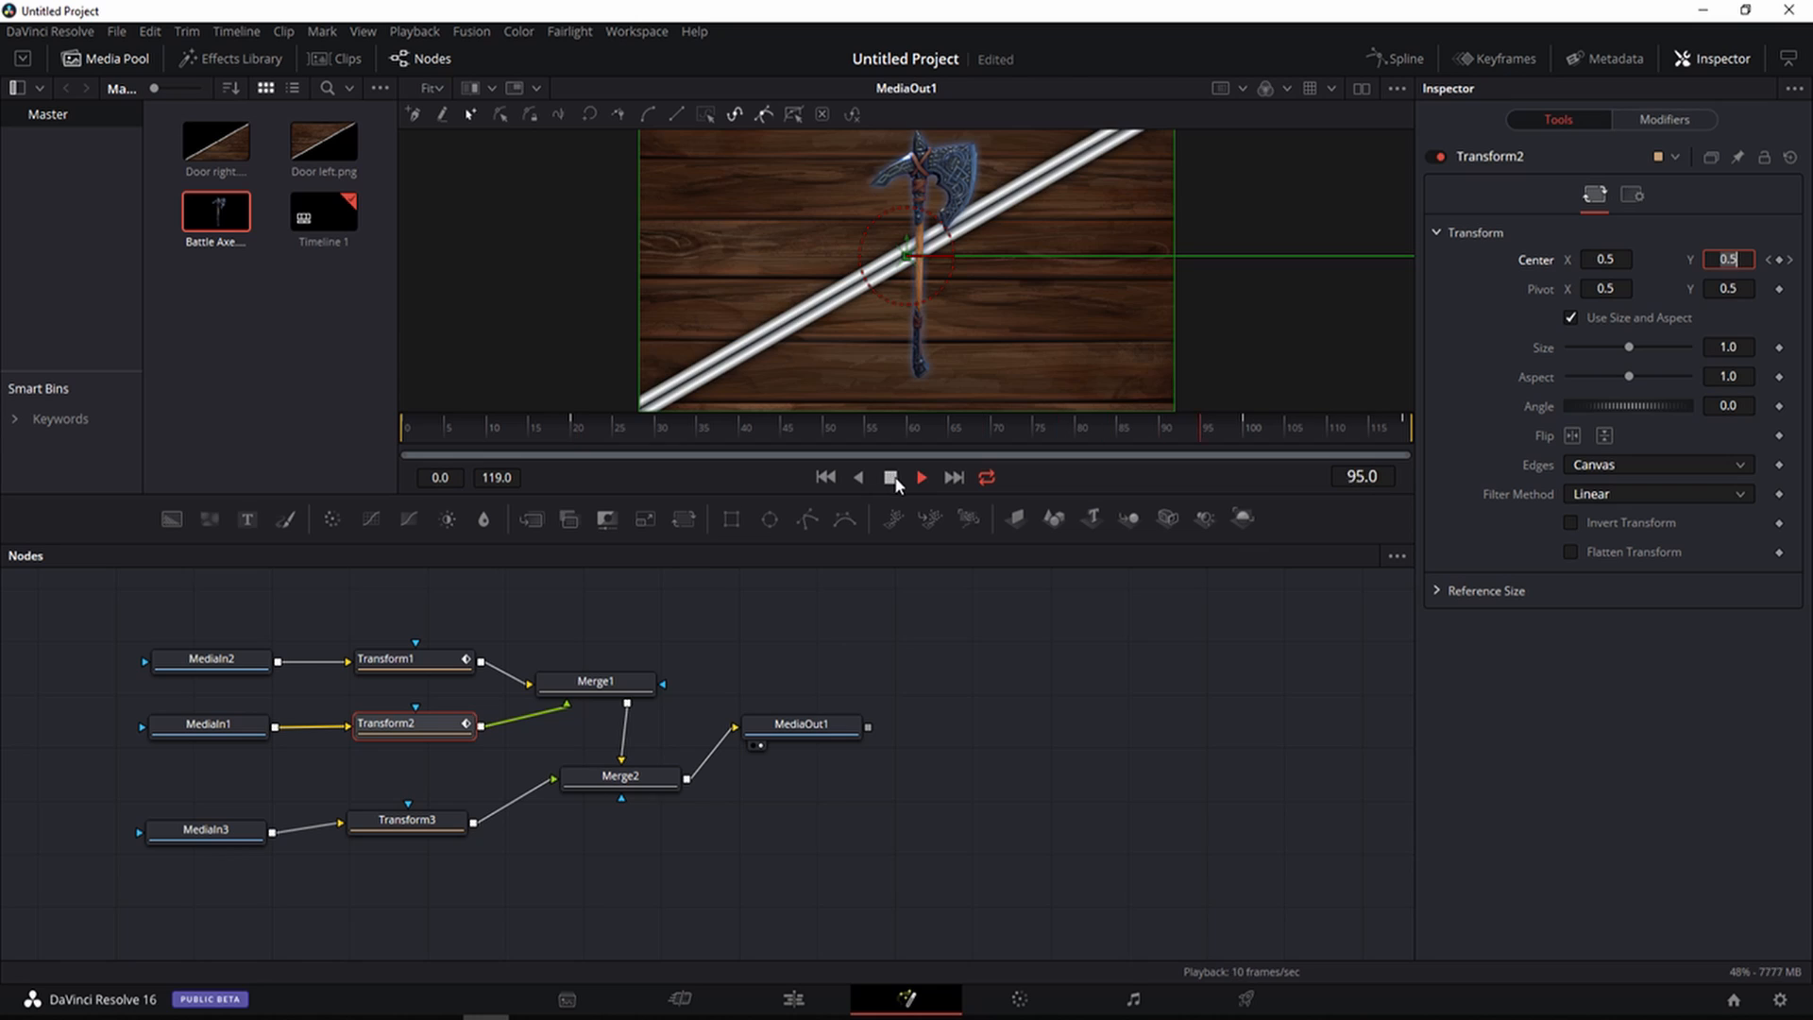
left_click(893, 482)
Keyframe Transform3's Center at frame 35 and its Size at about frame 85
left_click(570, 429)
left_click(404, 822)
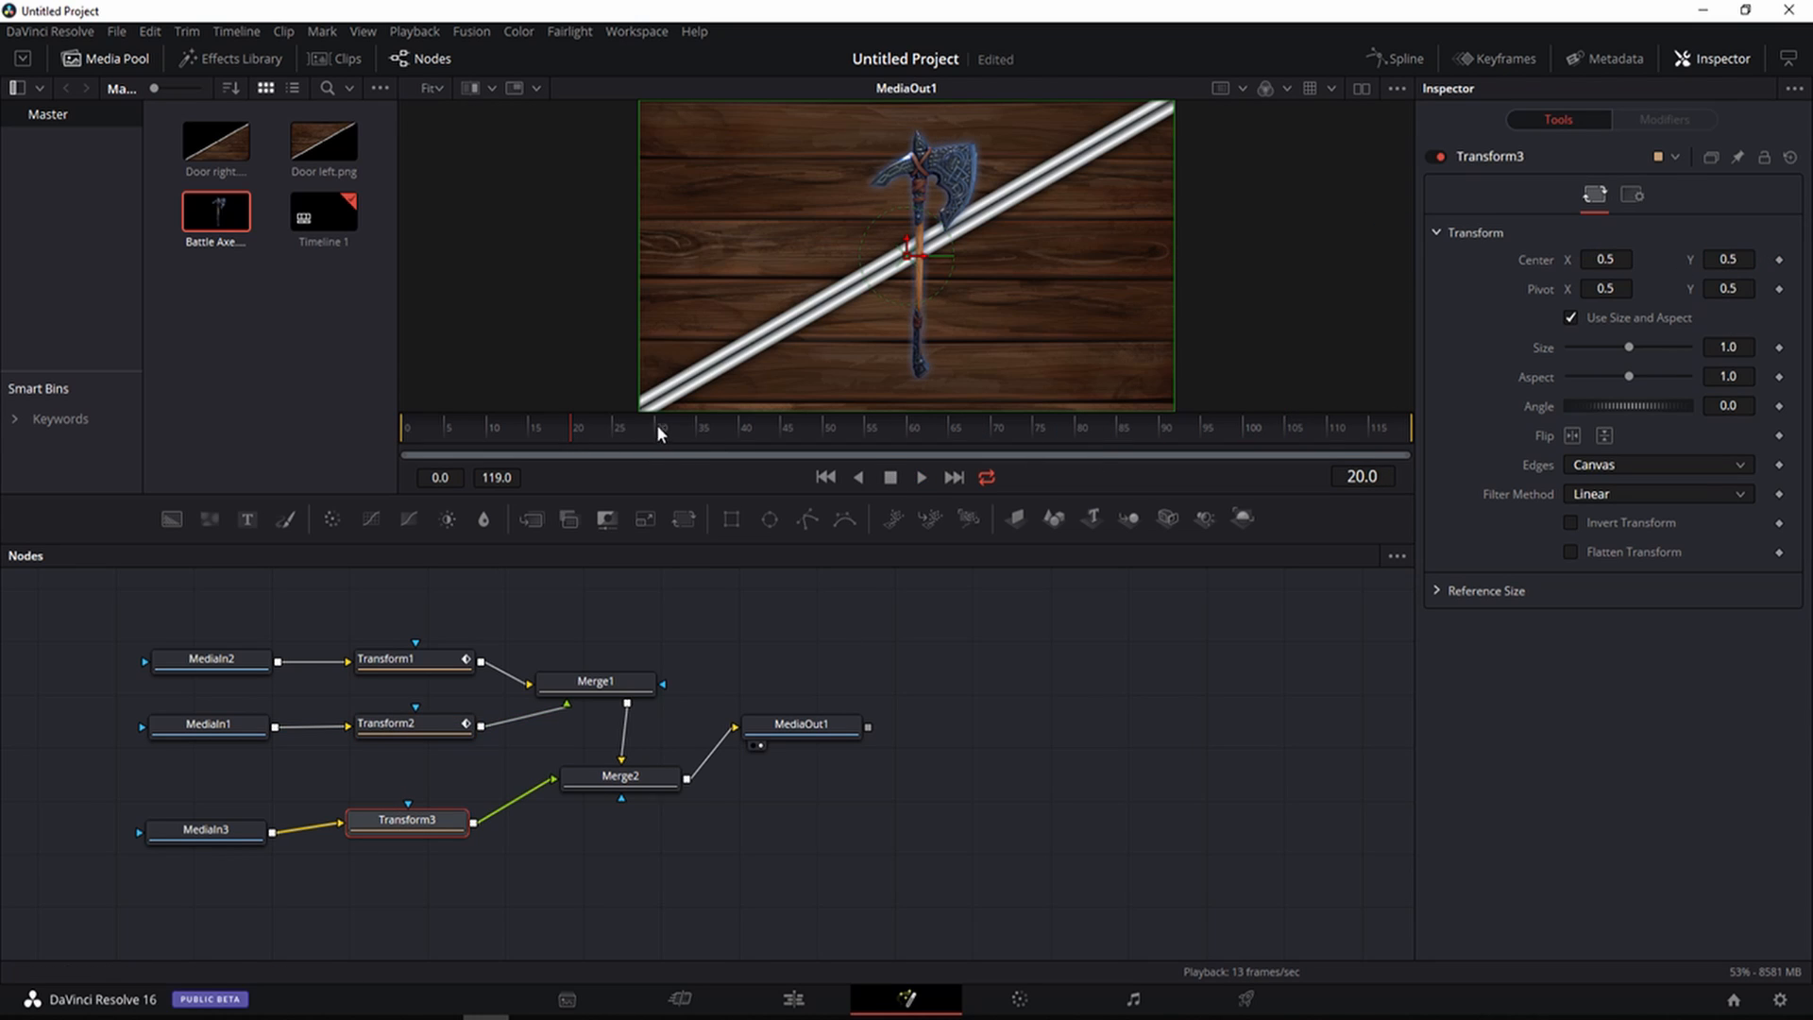
left_click(1780, 260)
left_click(1118, 429)
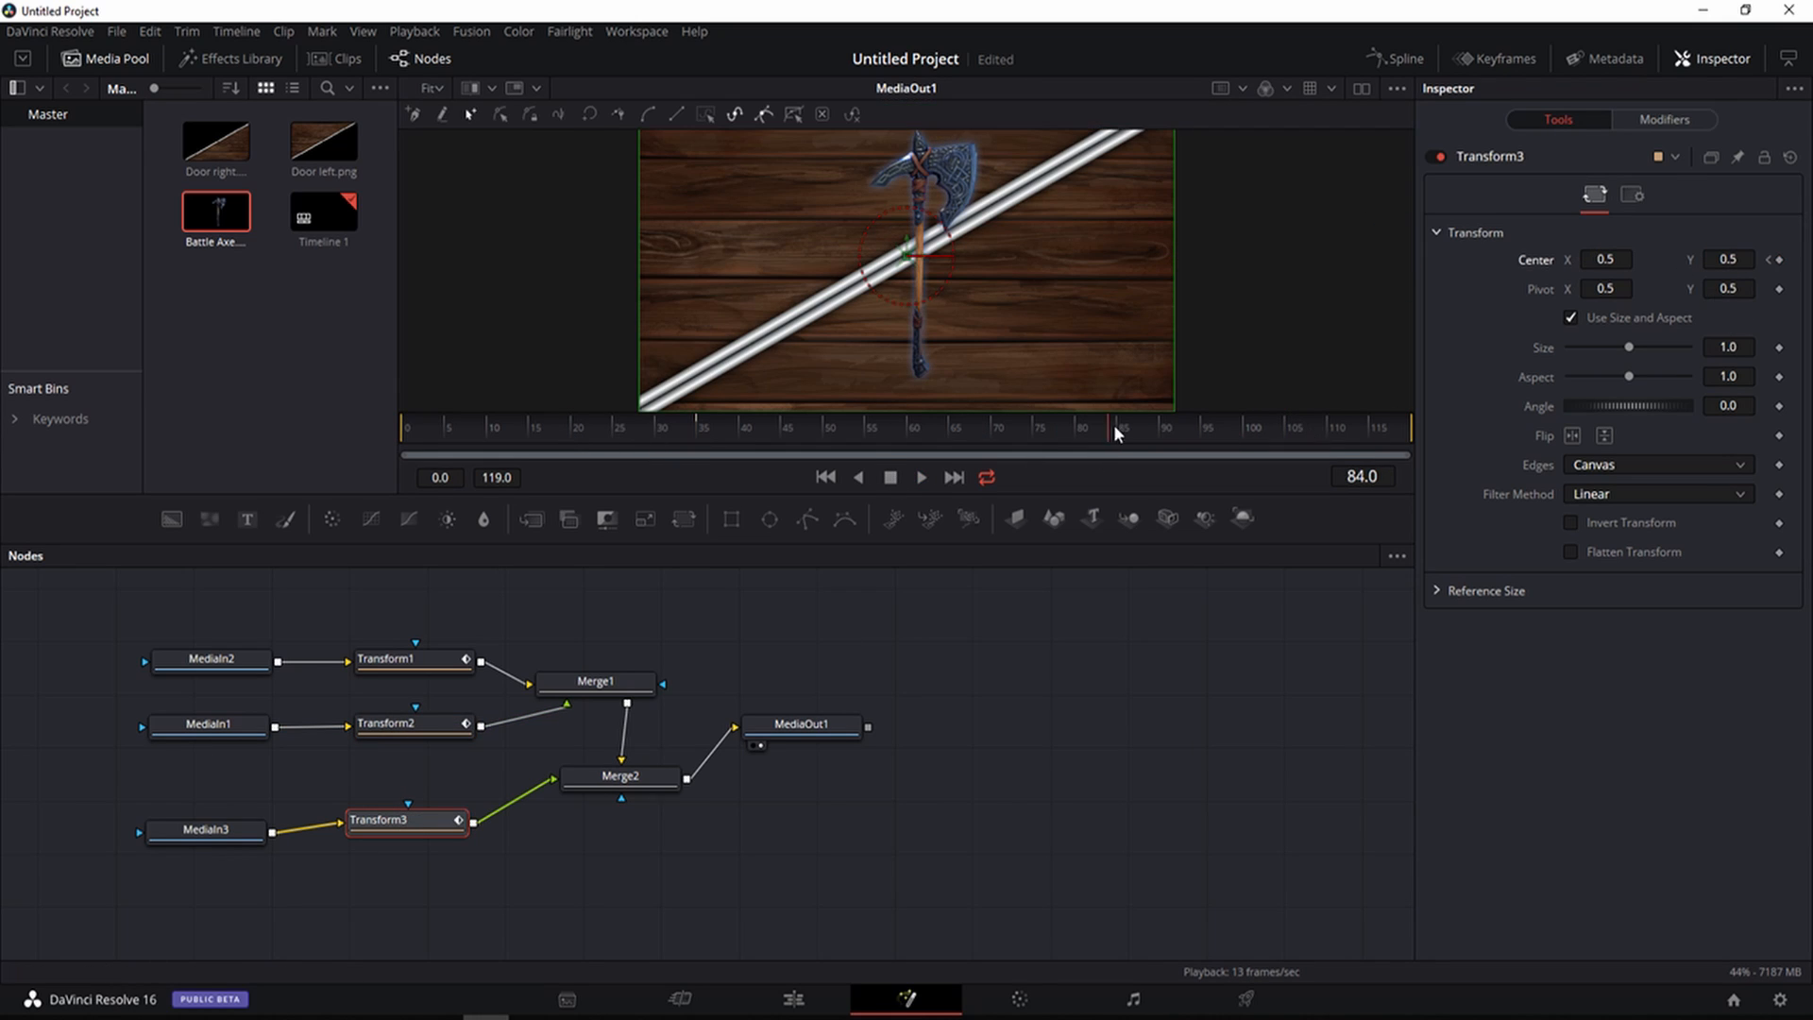
Keyframe Transform3's Angle at frame 35 and set the angle to -360
left_click(698, 430)
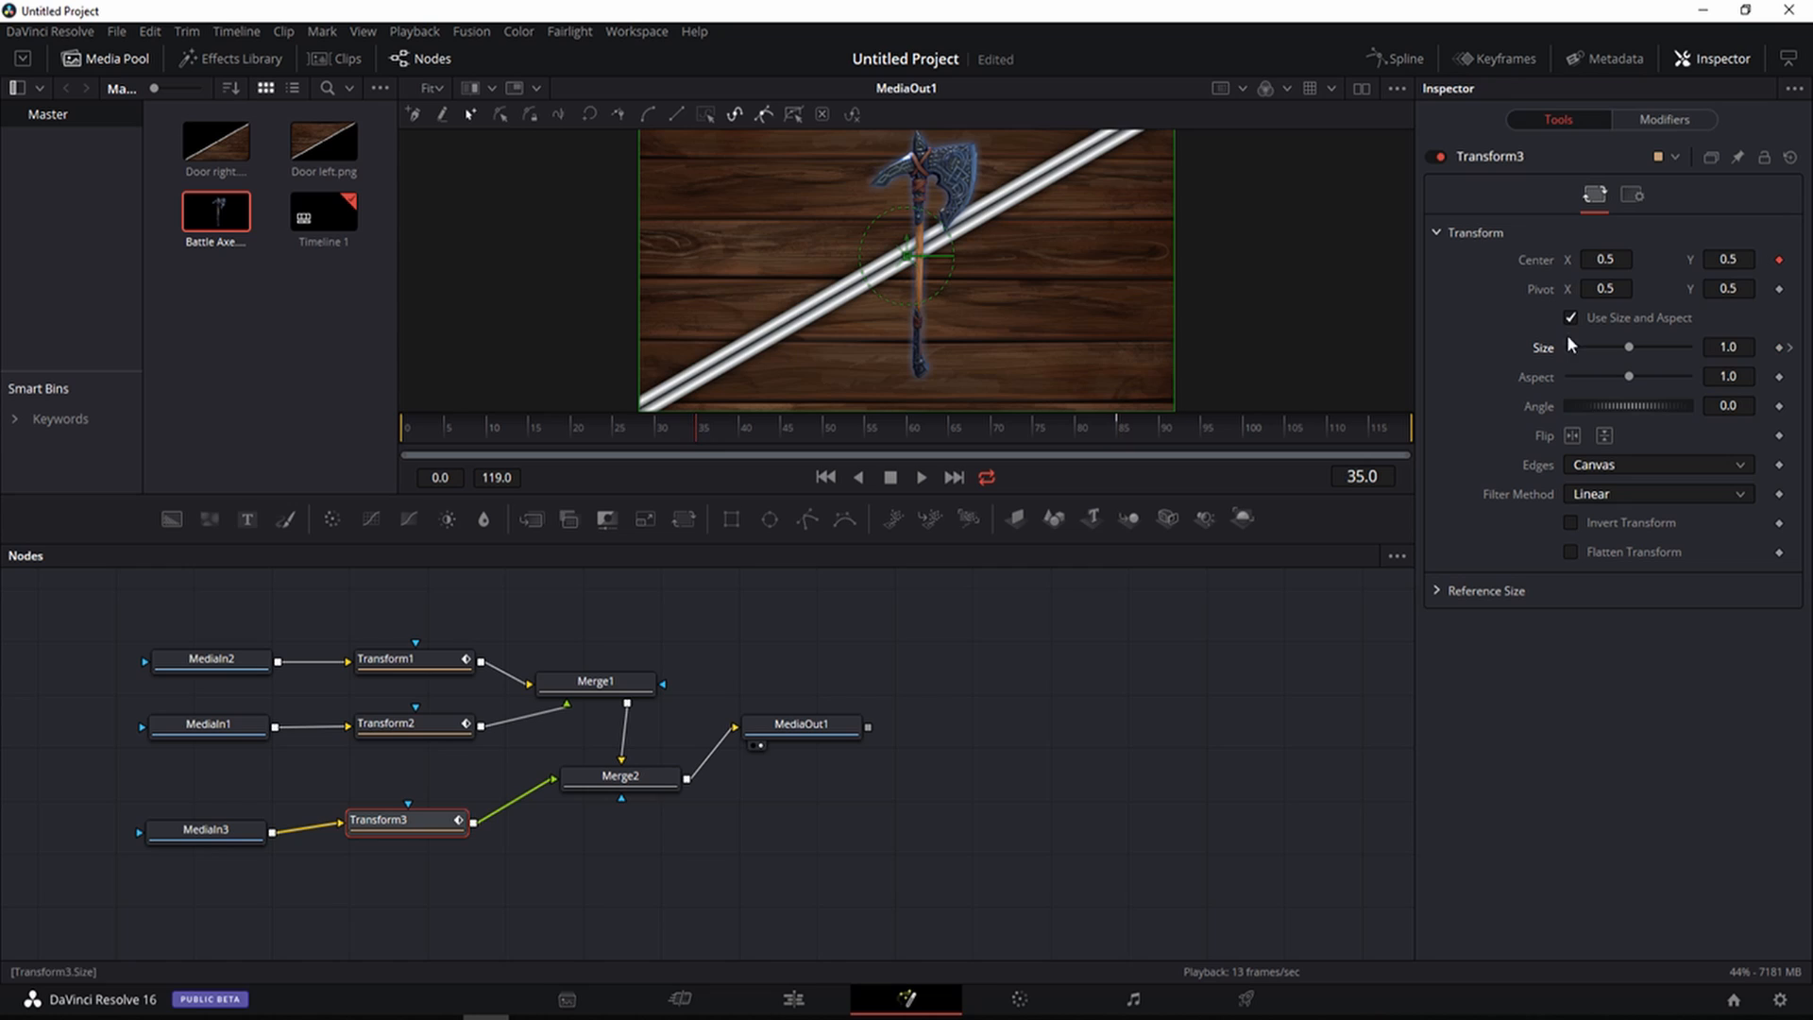
left_click(1779, 406)
double_click(1731, 406)
type("360")
key("Return")
double_click(1731, 406)
type("-360")
key("Return")
Set Transform3's Center X to -0.15 at frame 20 so the axe starts outside the frame
left_click(406, 432)
left_click_drag(406, 429, 587, 433)
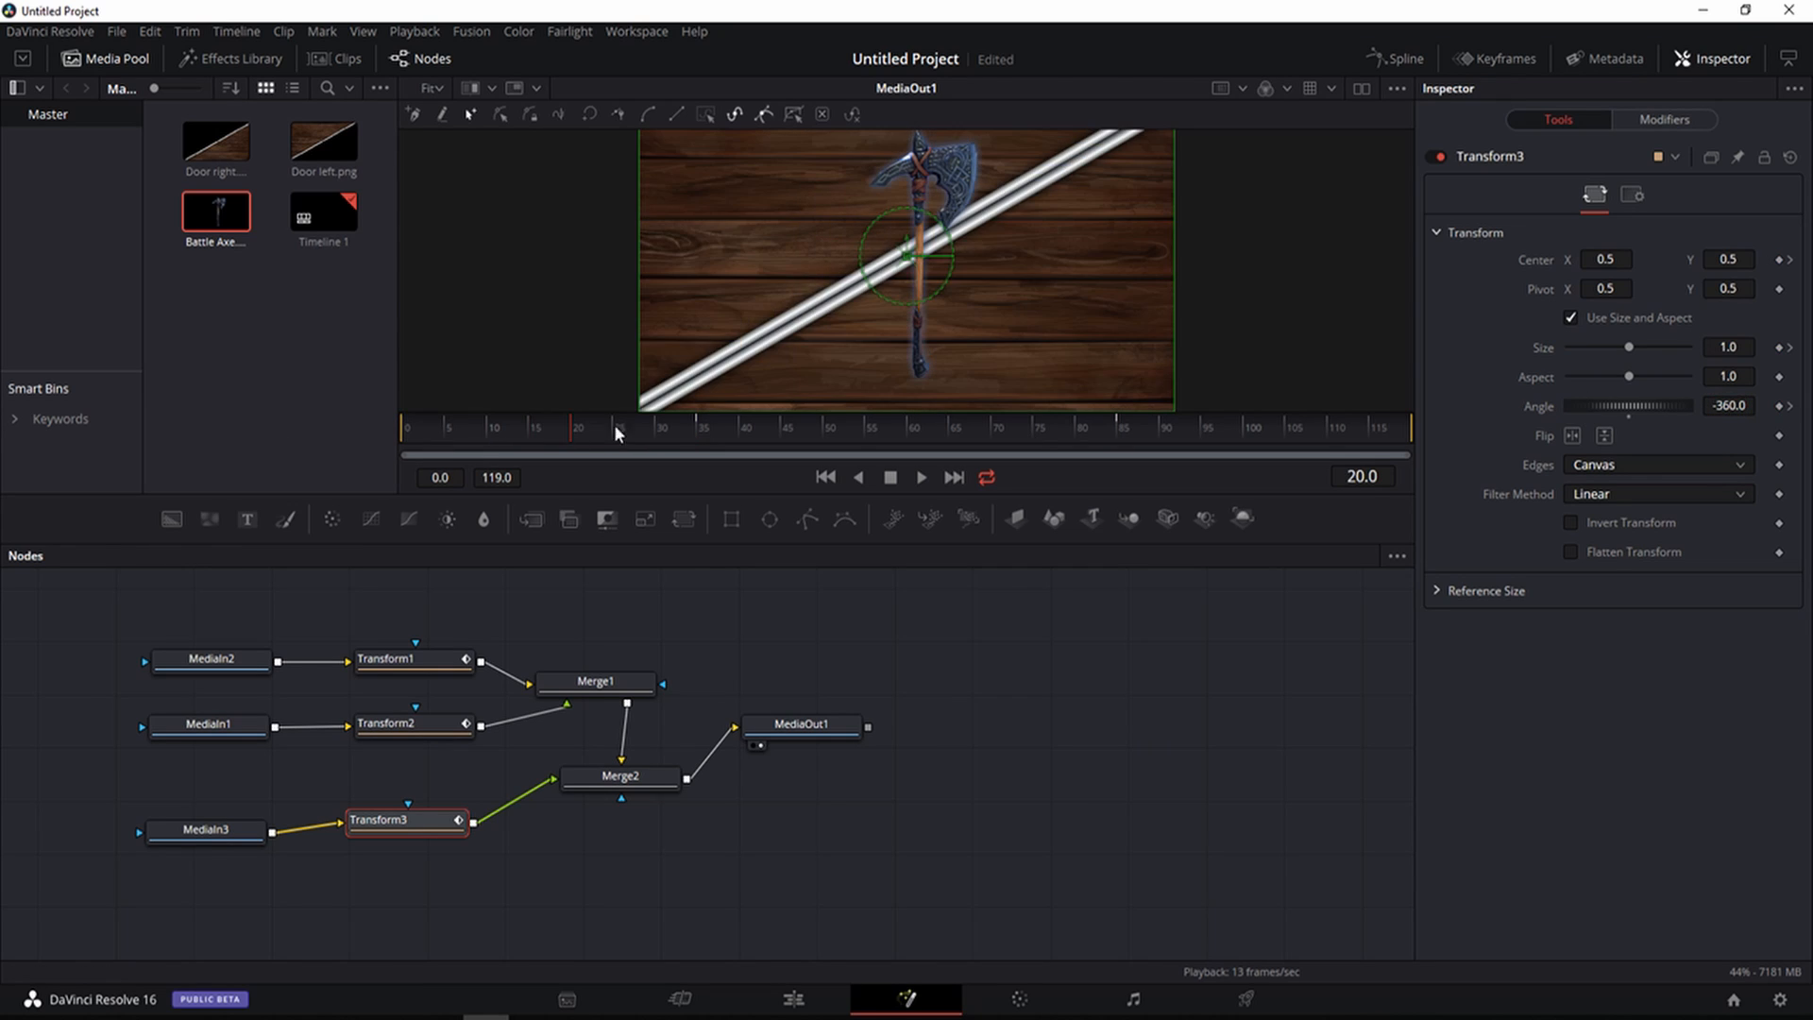
left_click_drag(1622, 264, 1005, 274)
double_click(1620, 262)
type("-0.15")
key("Return")
Reduce Transform3's Size to 0.0 at frame 100 and play the axe animation
left_click_drag(688, 428, 1244, 423)
left_click_drag(1630, 349, 1564, 352)
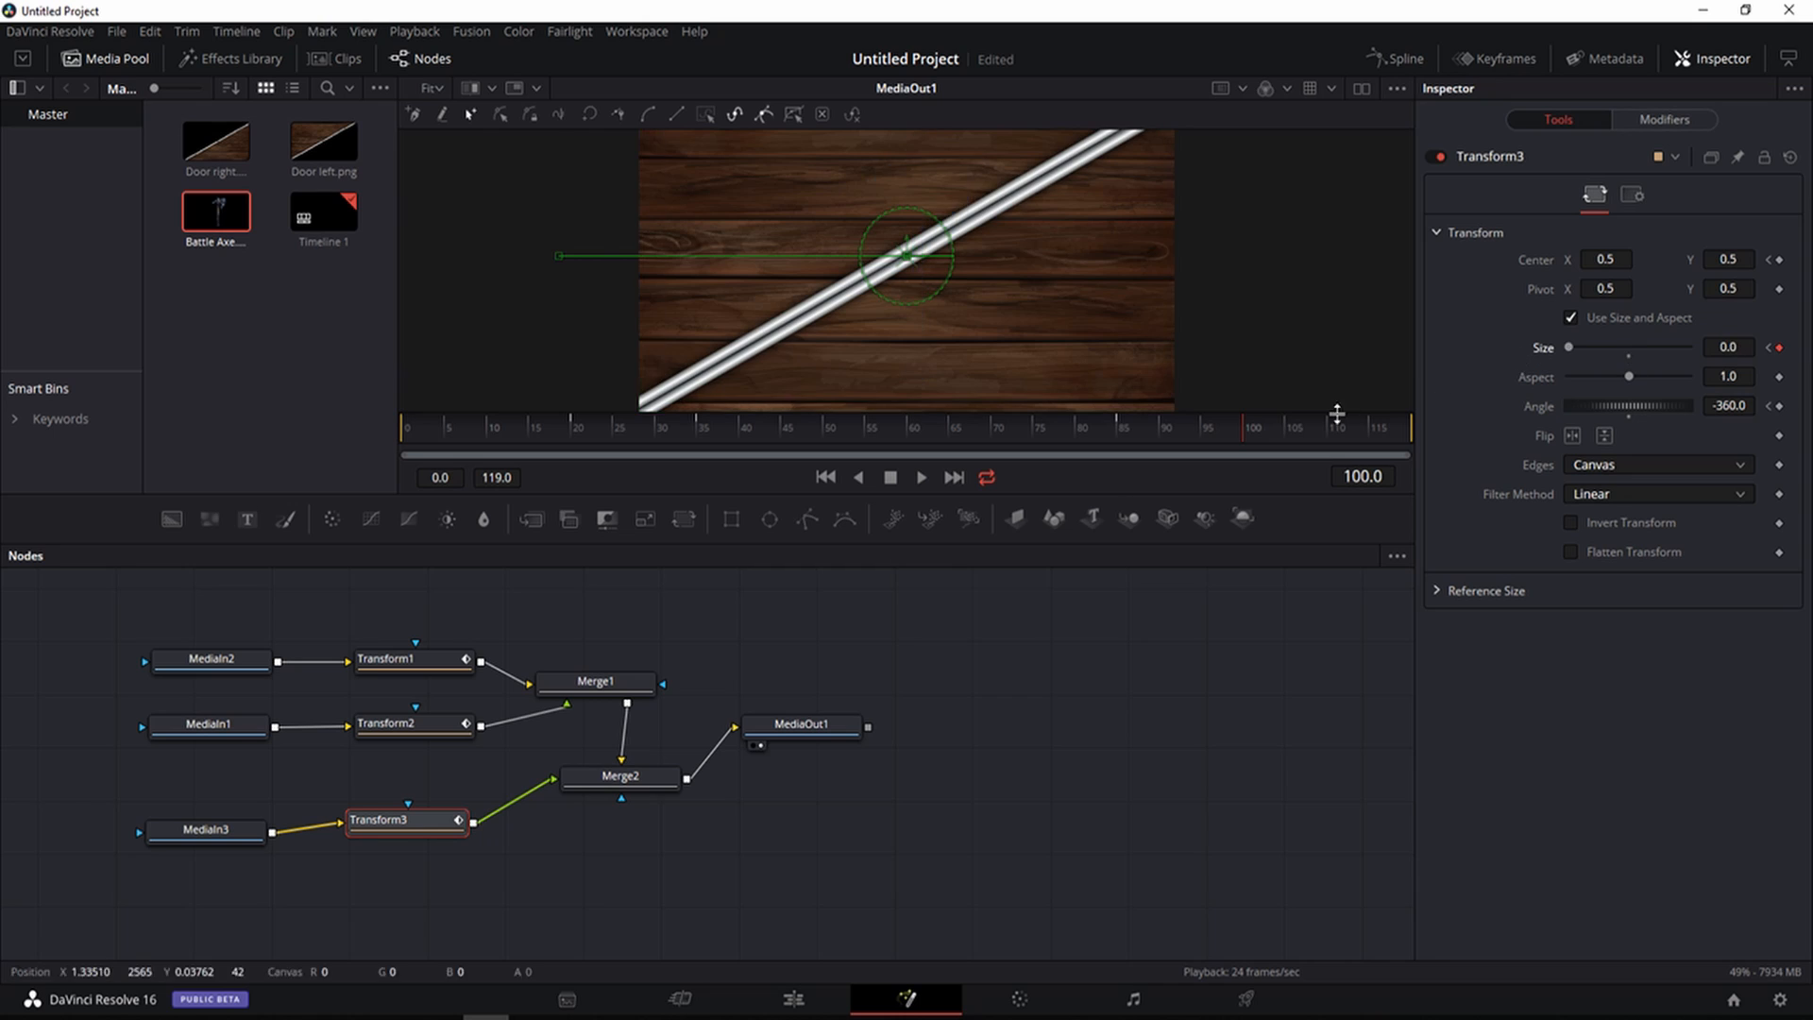
left_click(936, 483)
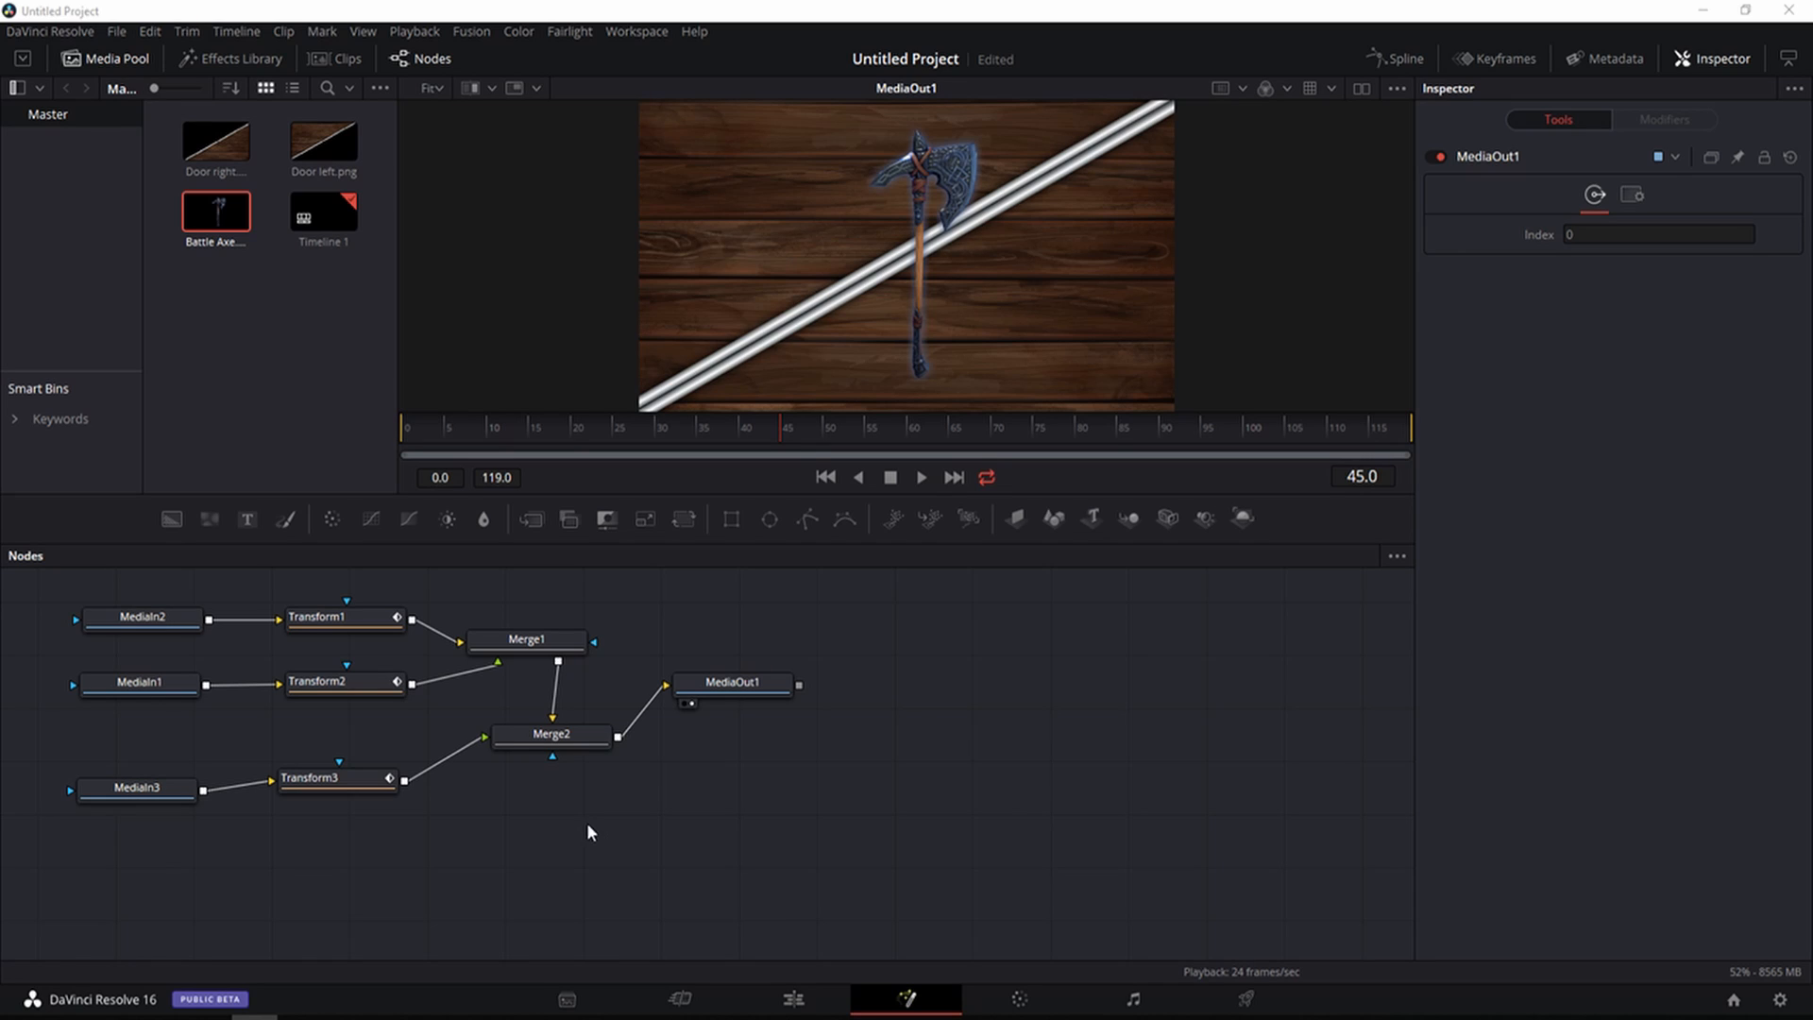
Clear MediaOut1 from the viewer and add two pEmitter and two pRender nodes below the existing node tree
left_click(691, 704)
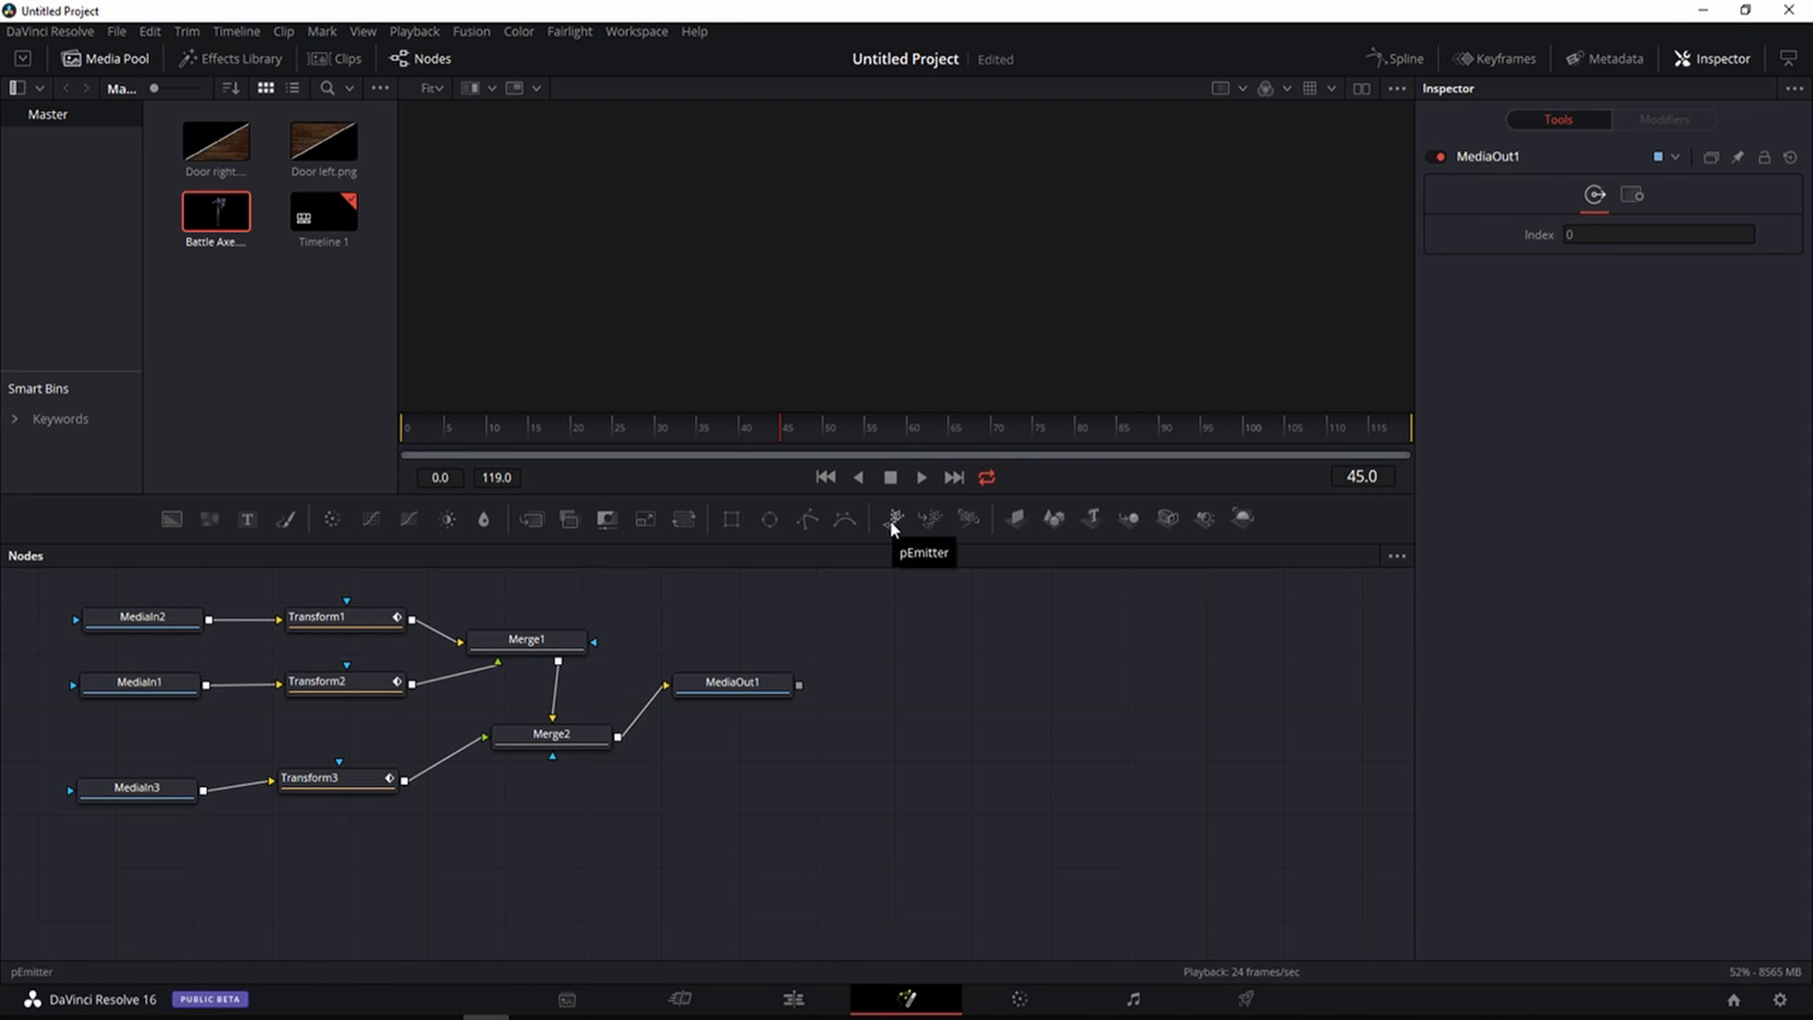
left_click_drag(890, 520, 125, 915)
left_click_drag(971, 525, 440, 892)
Add a pTurbulence node and place it between pEmitter1 and pRender1
right_click(694, 715)
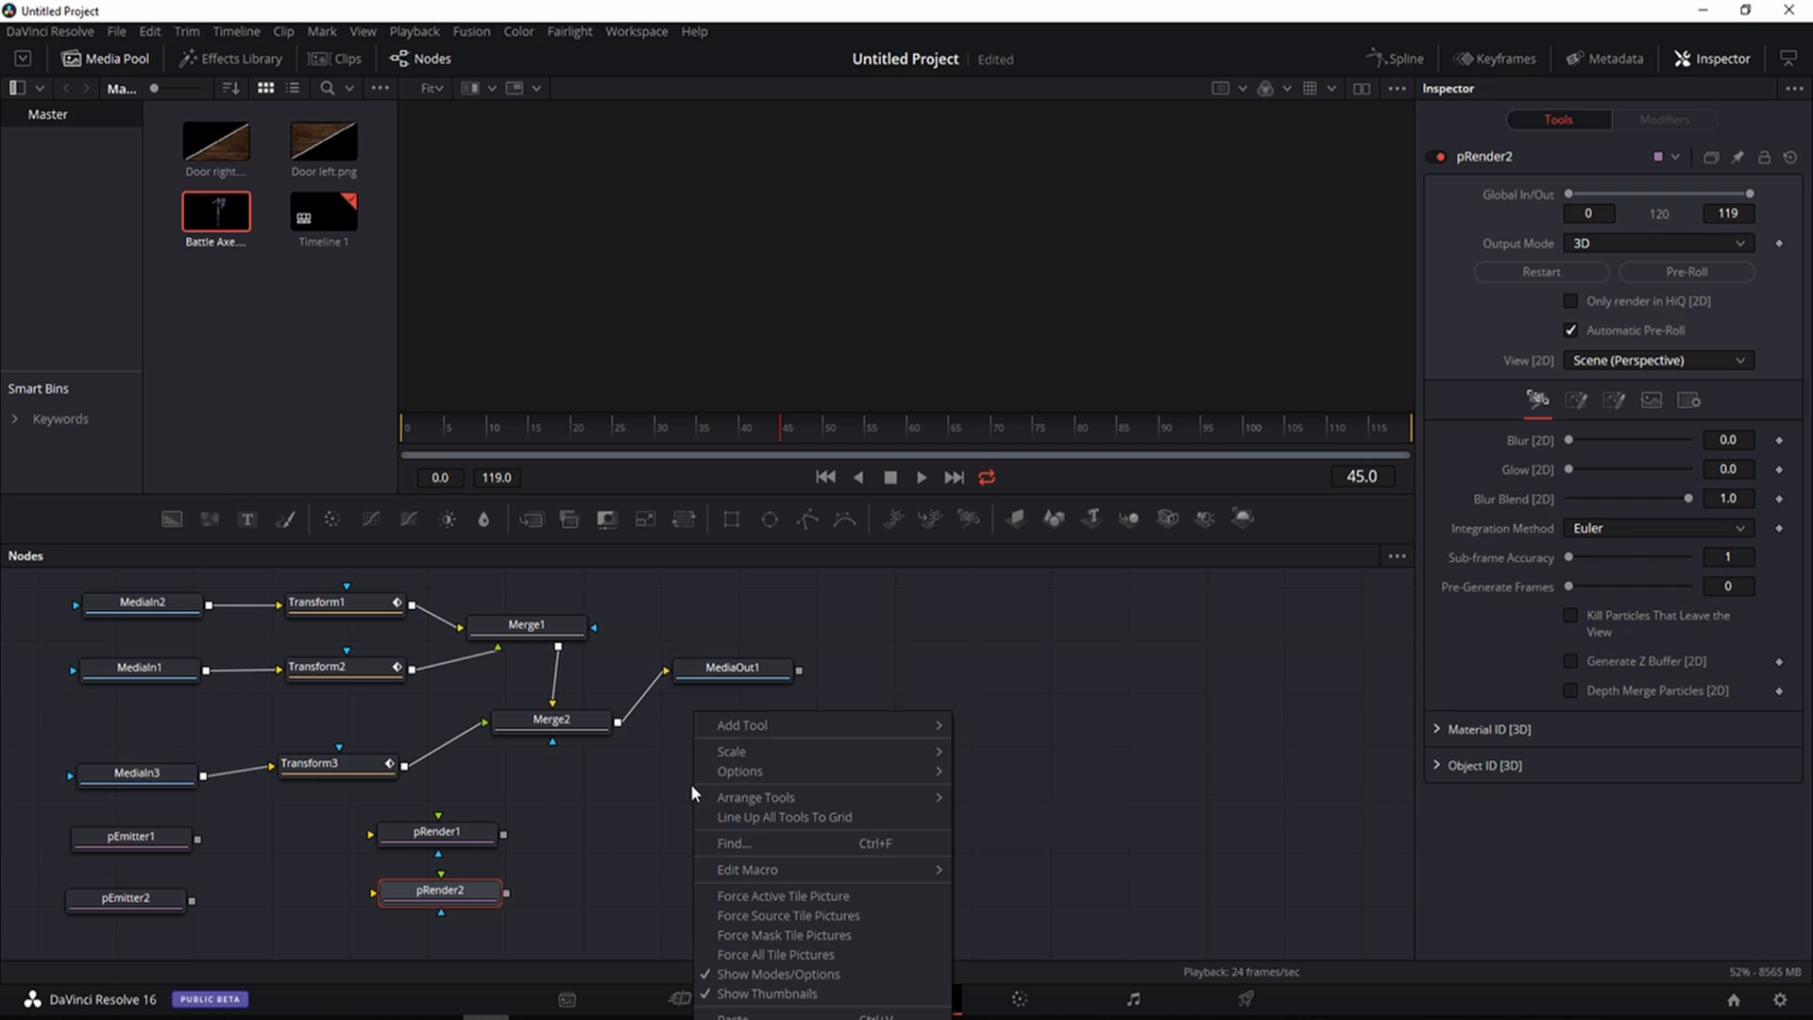
mouse_move(779, 724)
mouse_move(1037, 731)
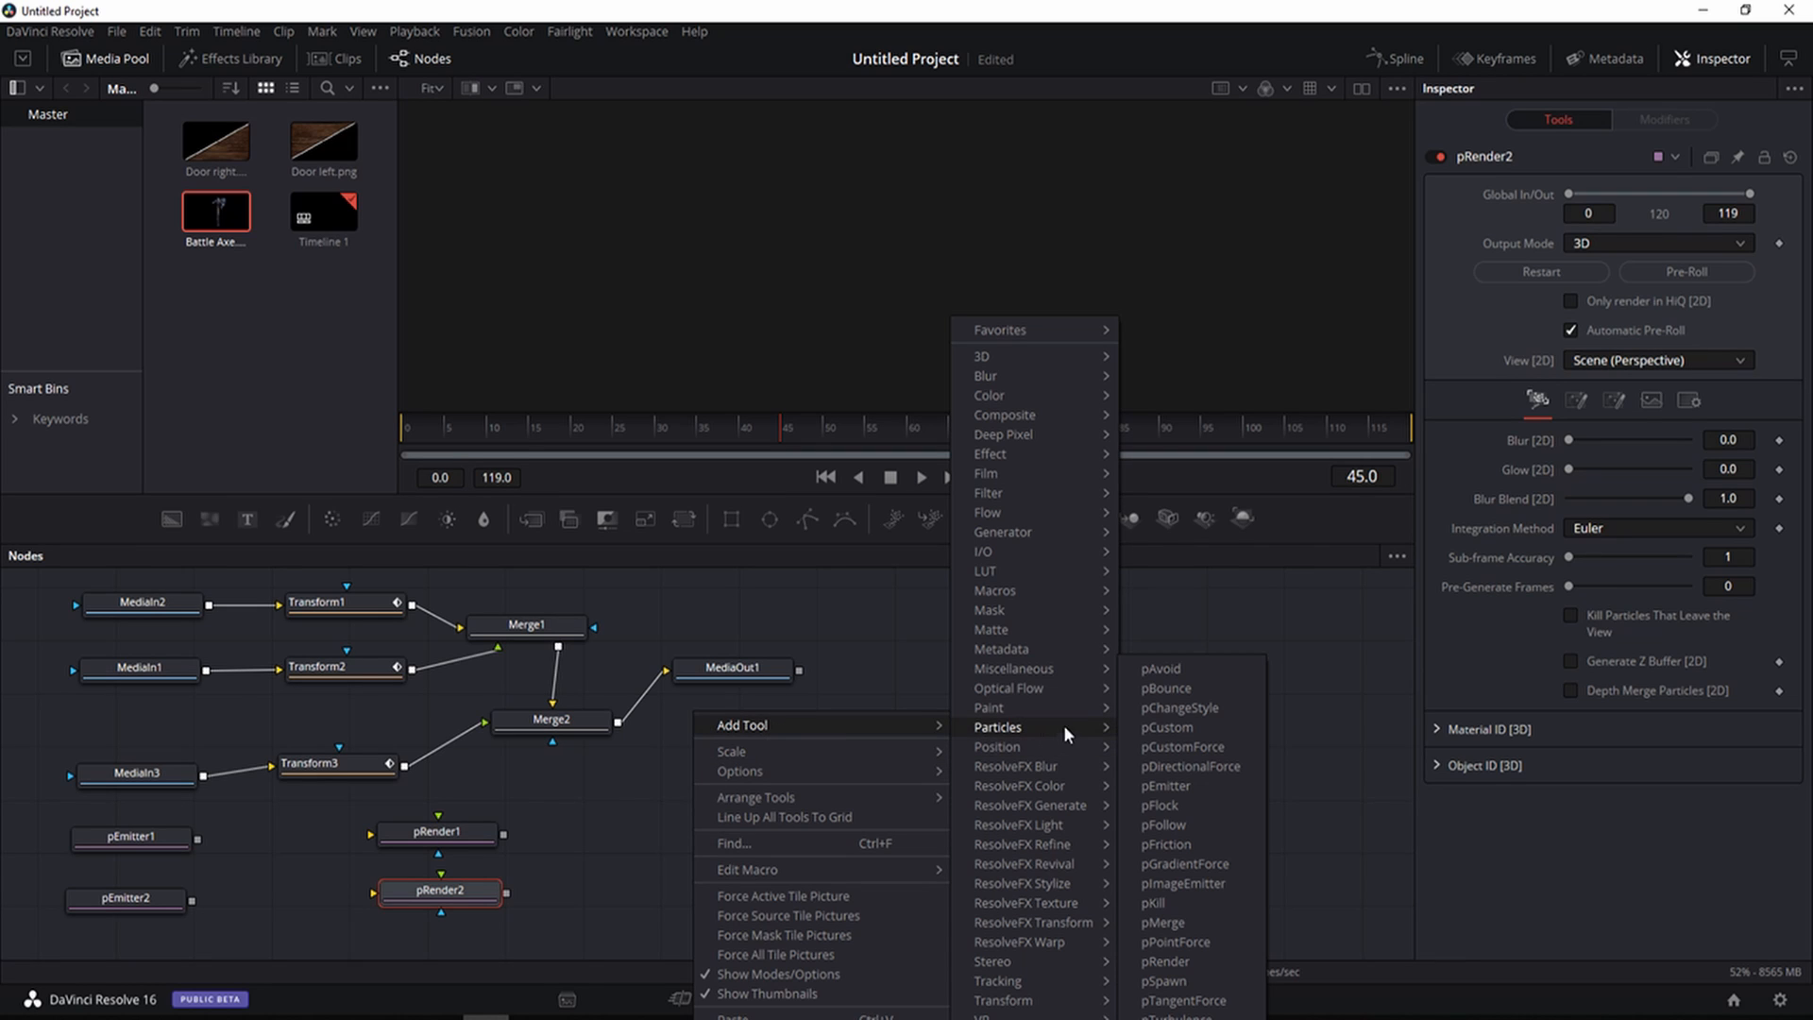
left_click(1176, 1016)
left_click_drag(682, 801, 285, 842)
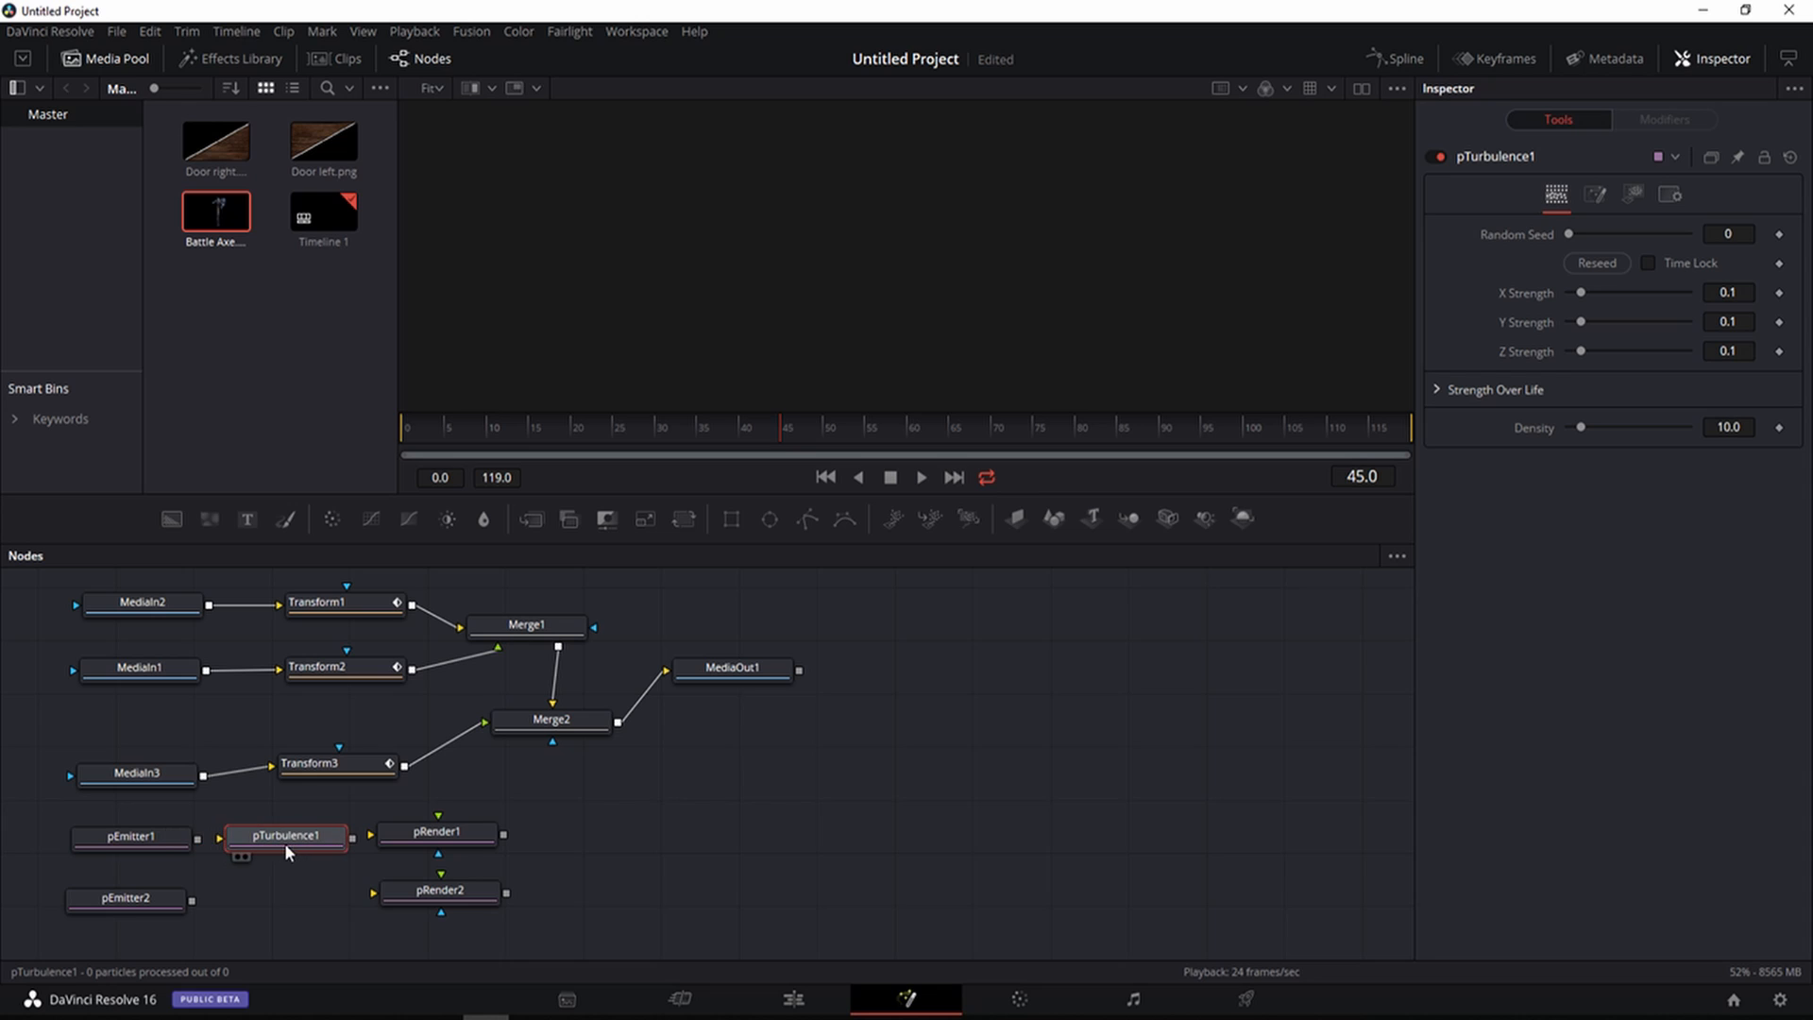
Add a second pTurbulence node and place it between pEmitter2 and pRender2
right_click(676, 829)
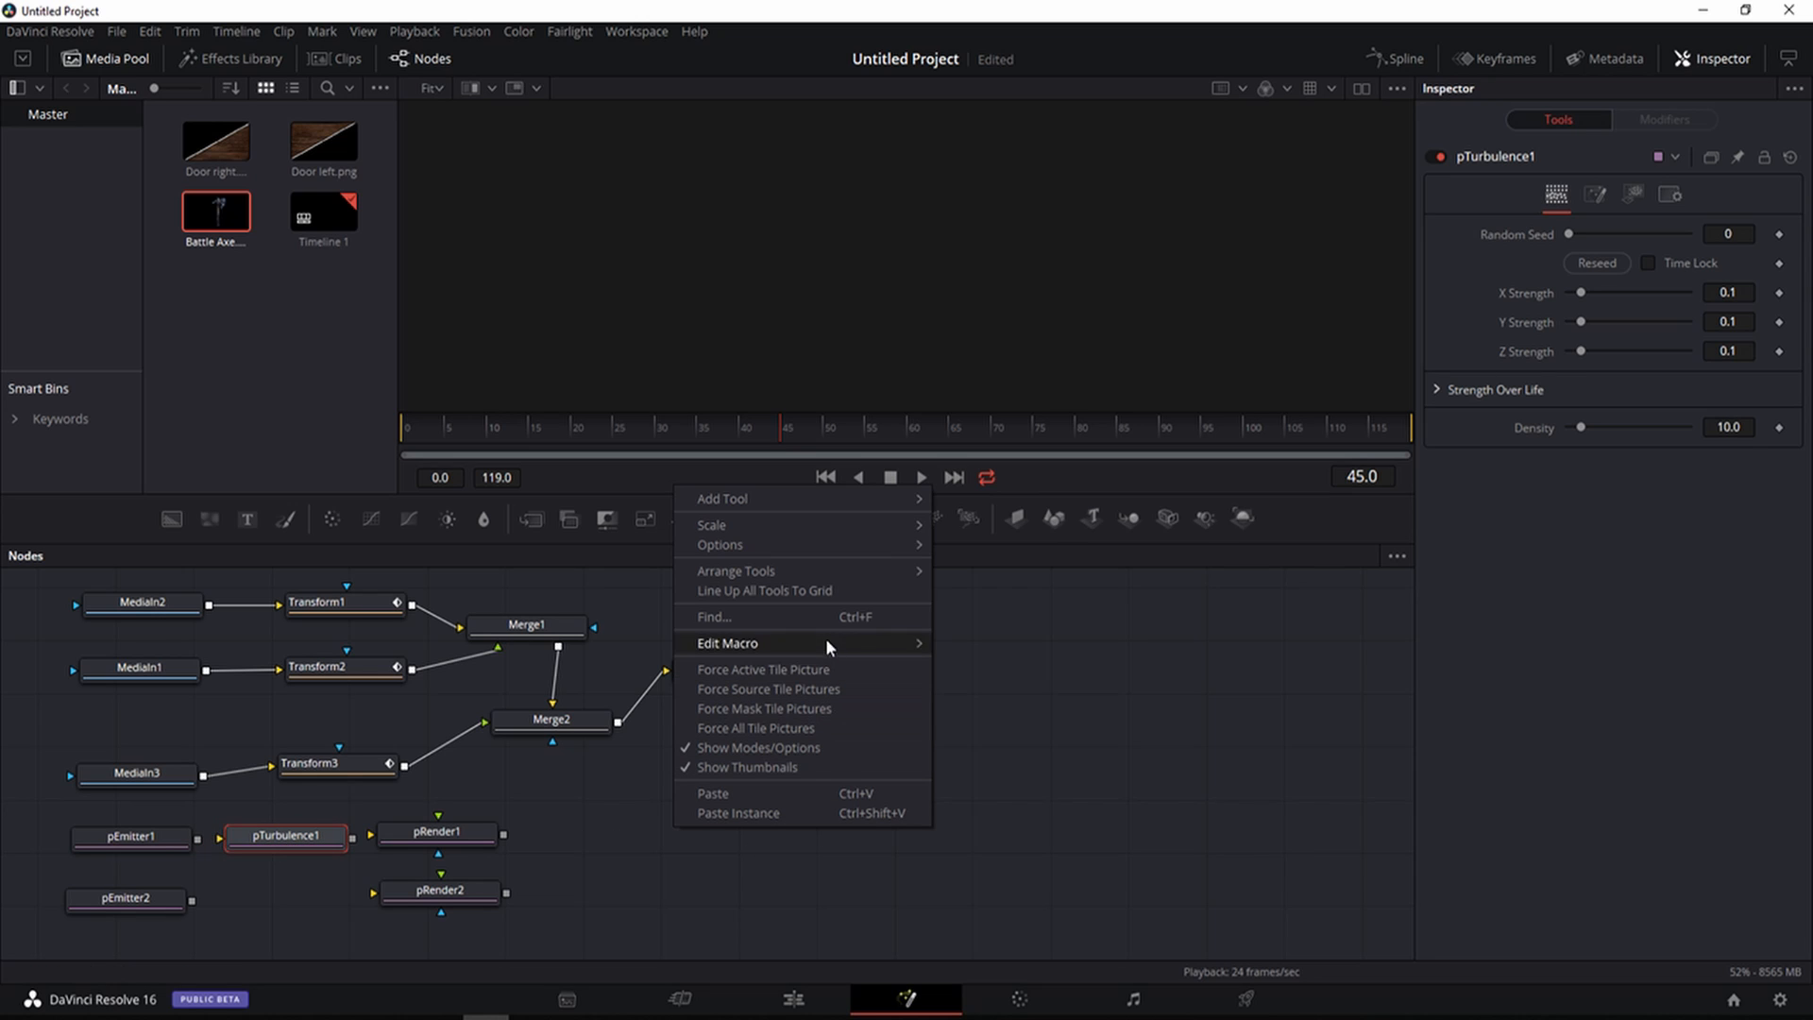
mouse_move(856, 498)
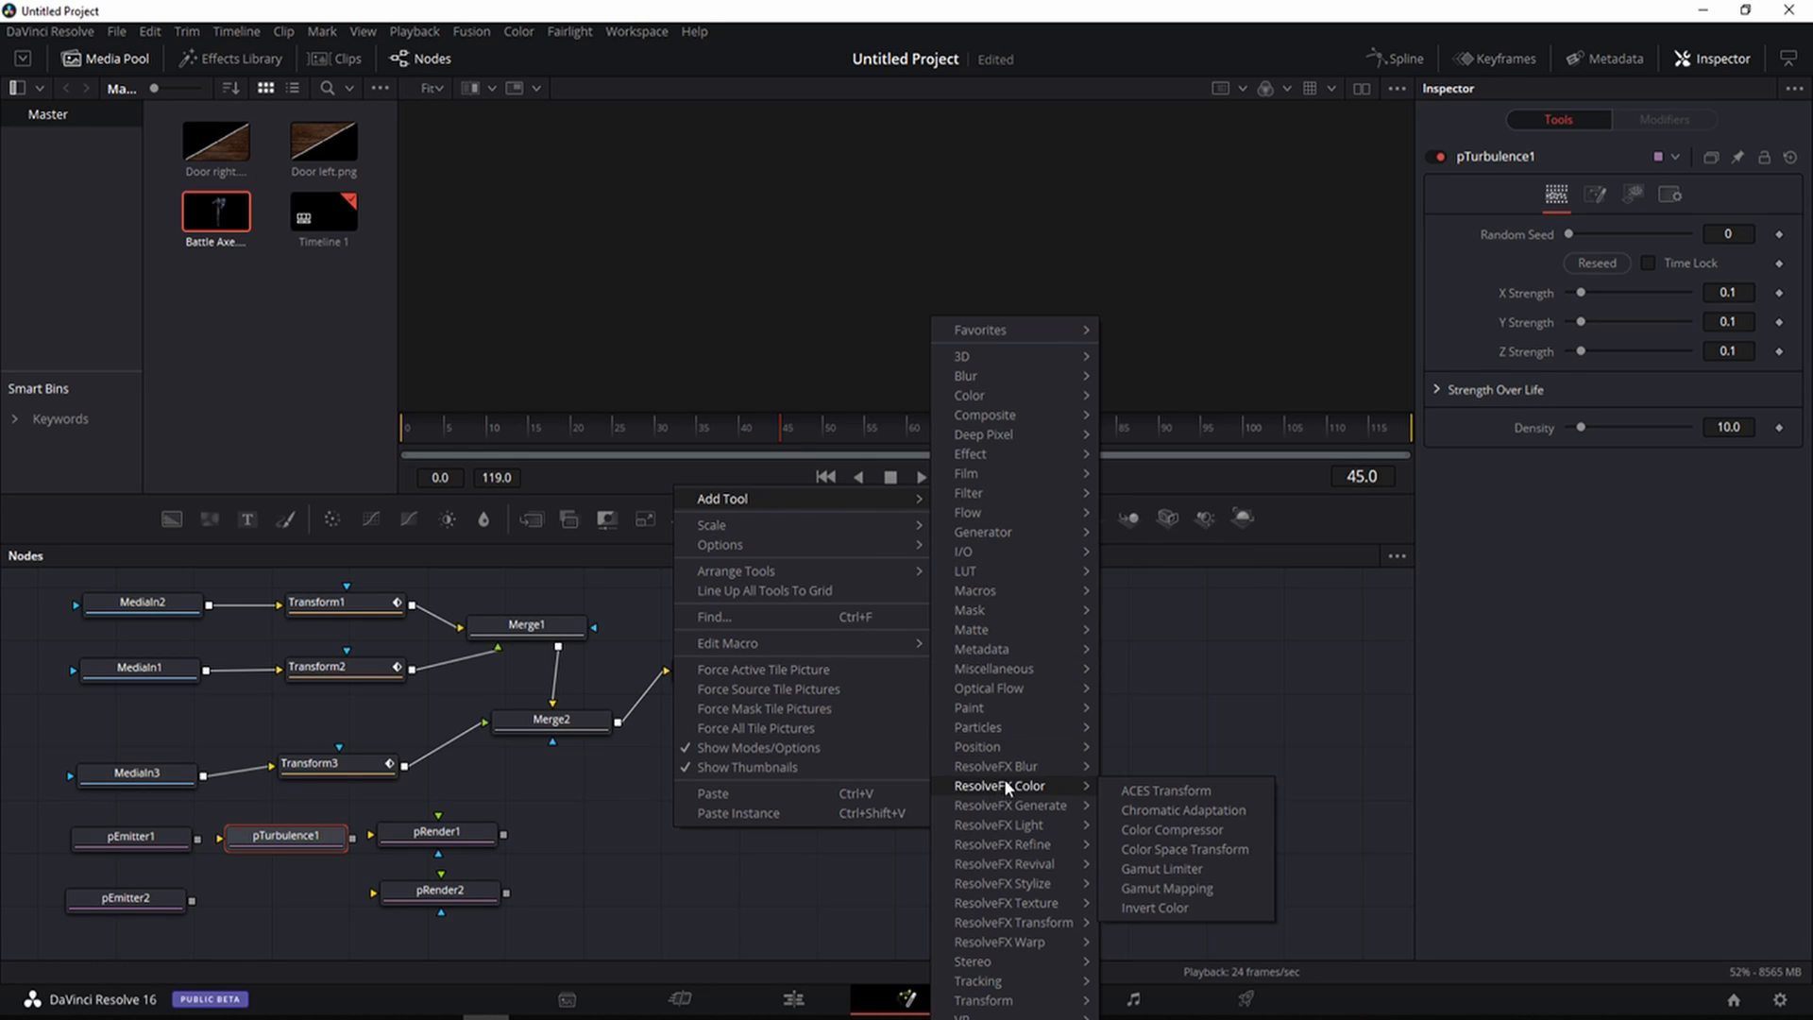
mouse_move(1092, 729)
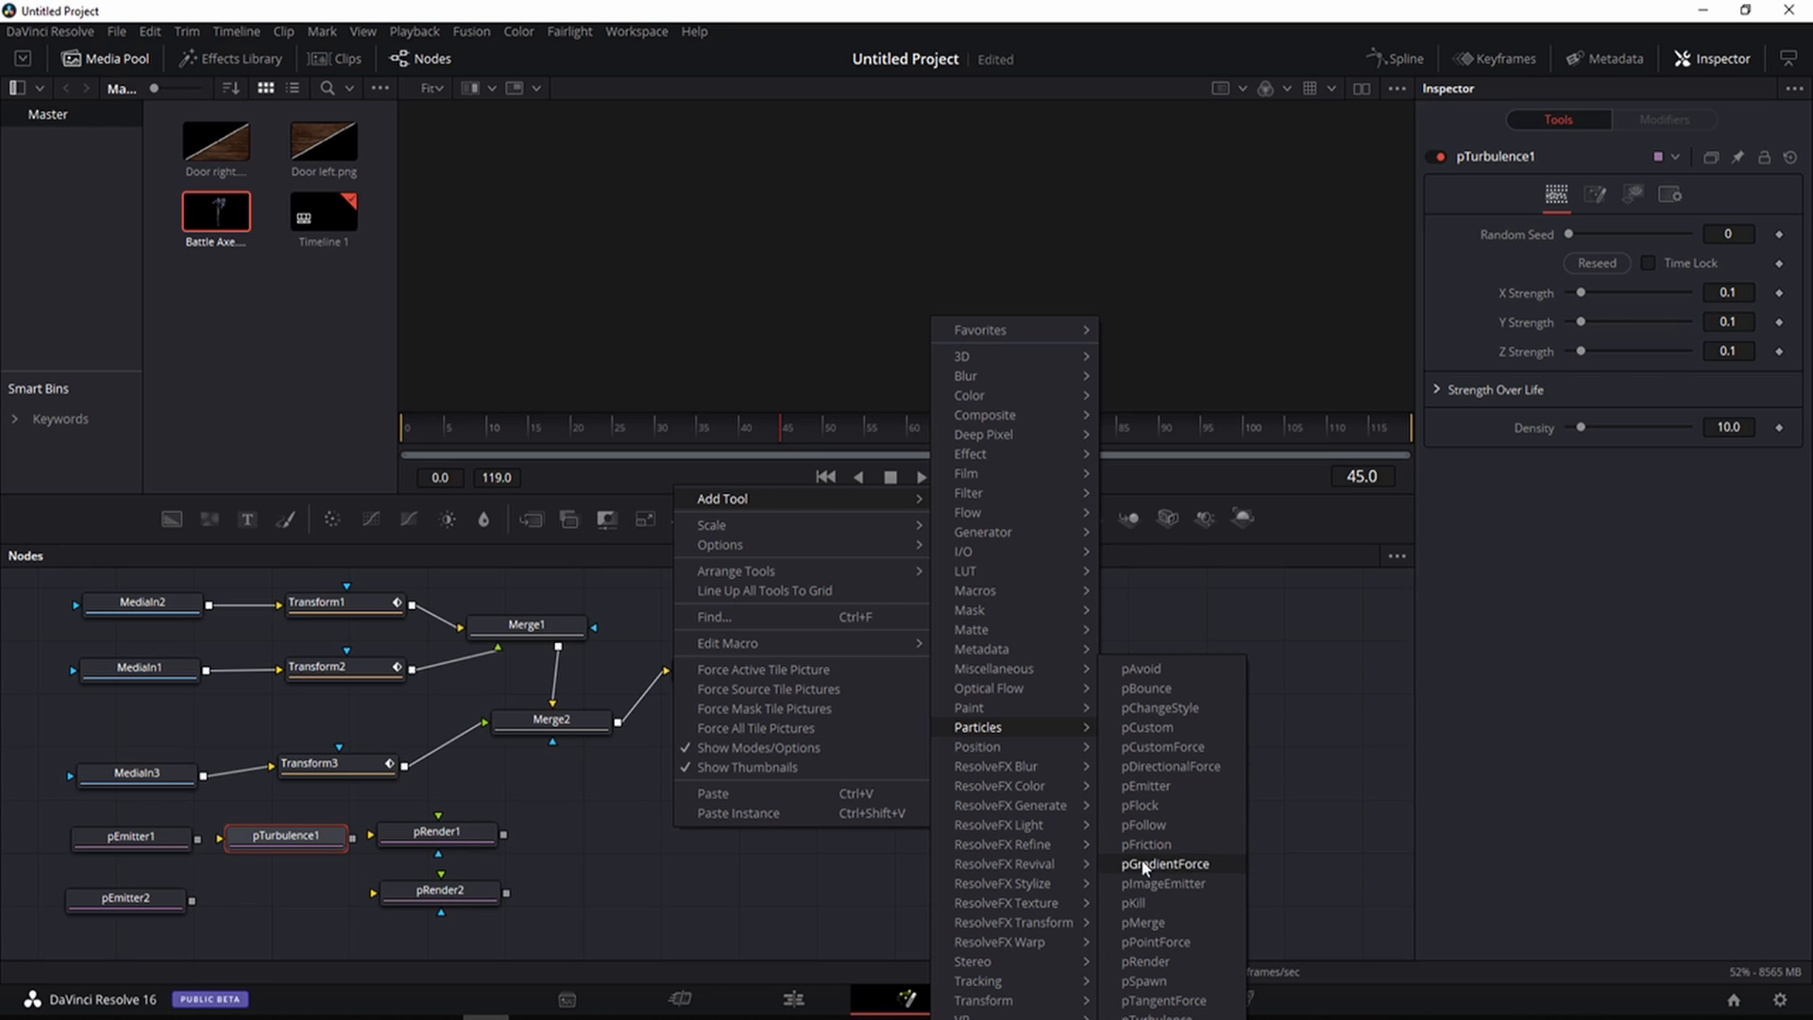
left_click(1160, 1003)
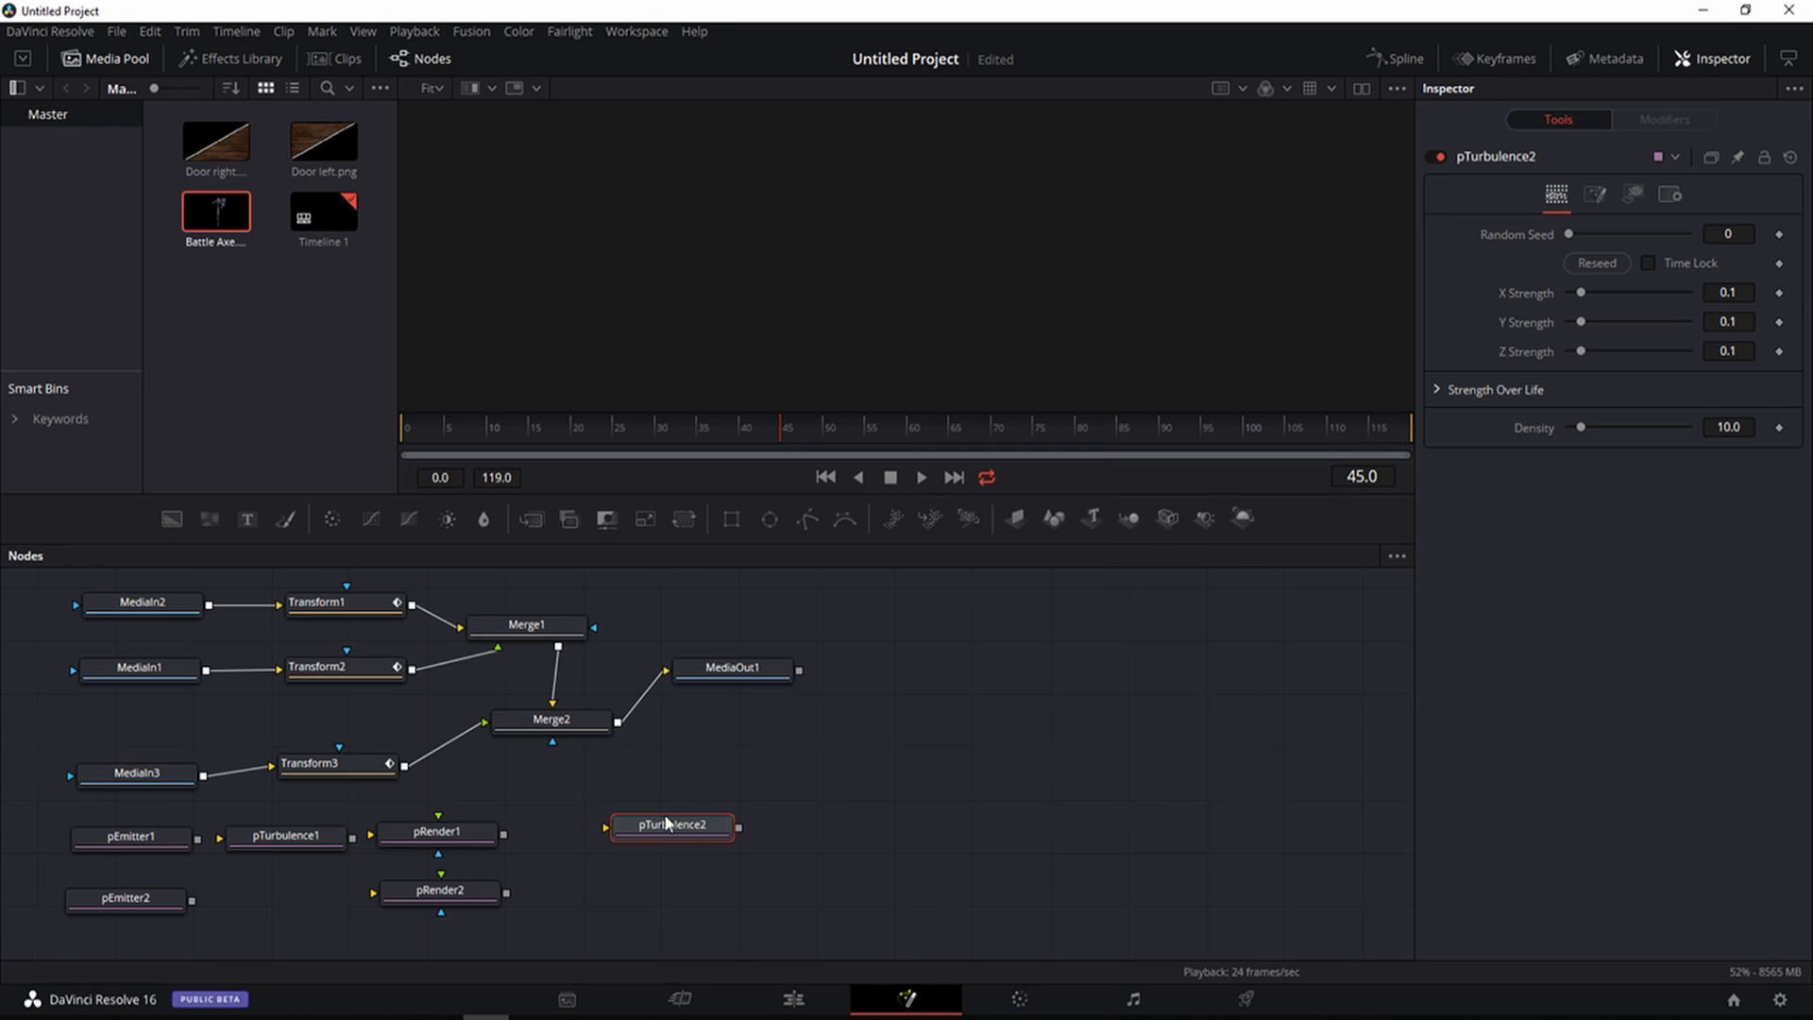
left_click_drag(667, 825, 293, 899)
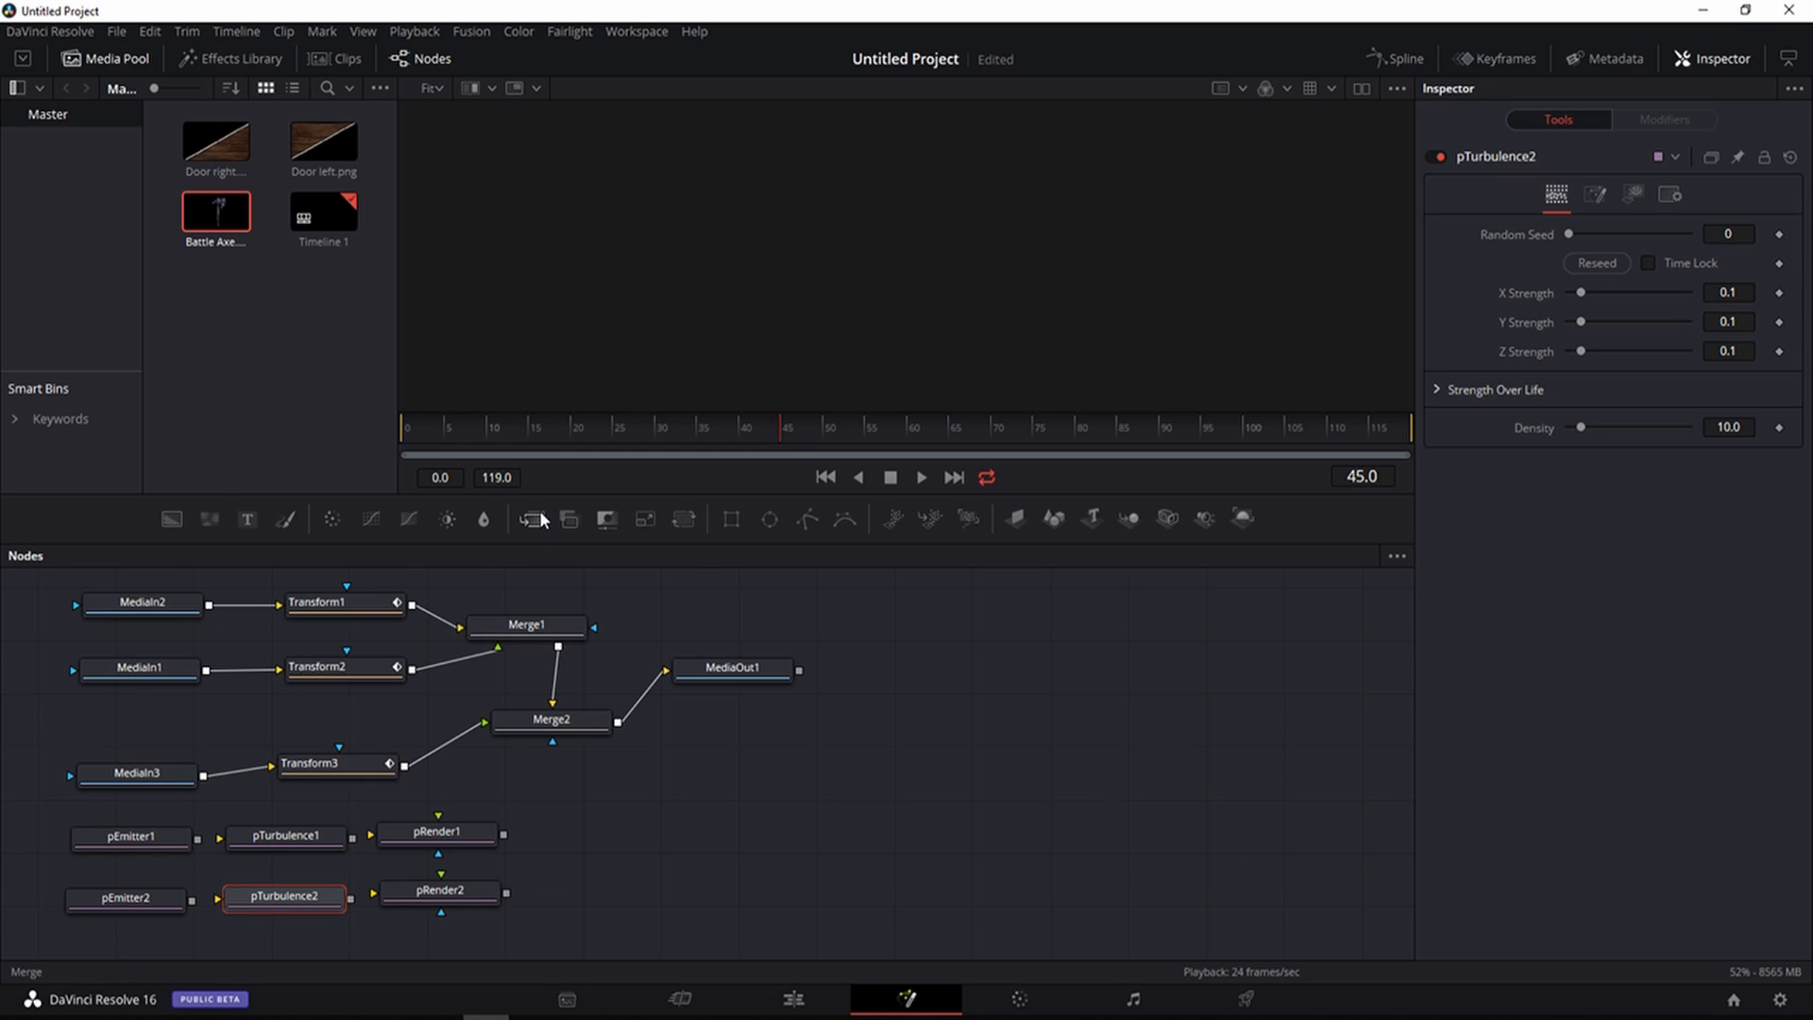
Add two Merge nodes beyond the pRender nodes, then disconnect MediaOut1 from Merge2 and place it after Merge4
left_click_drag(529, 521, 599, 880)
left_click_drag(532, 520, 754, 806)
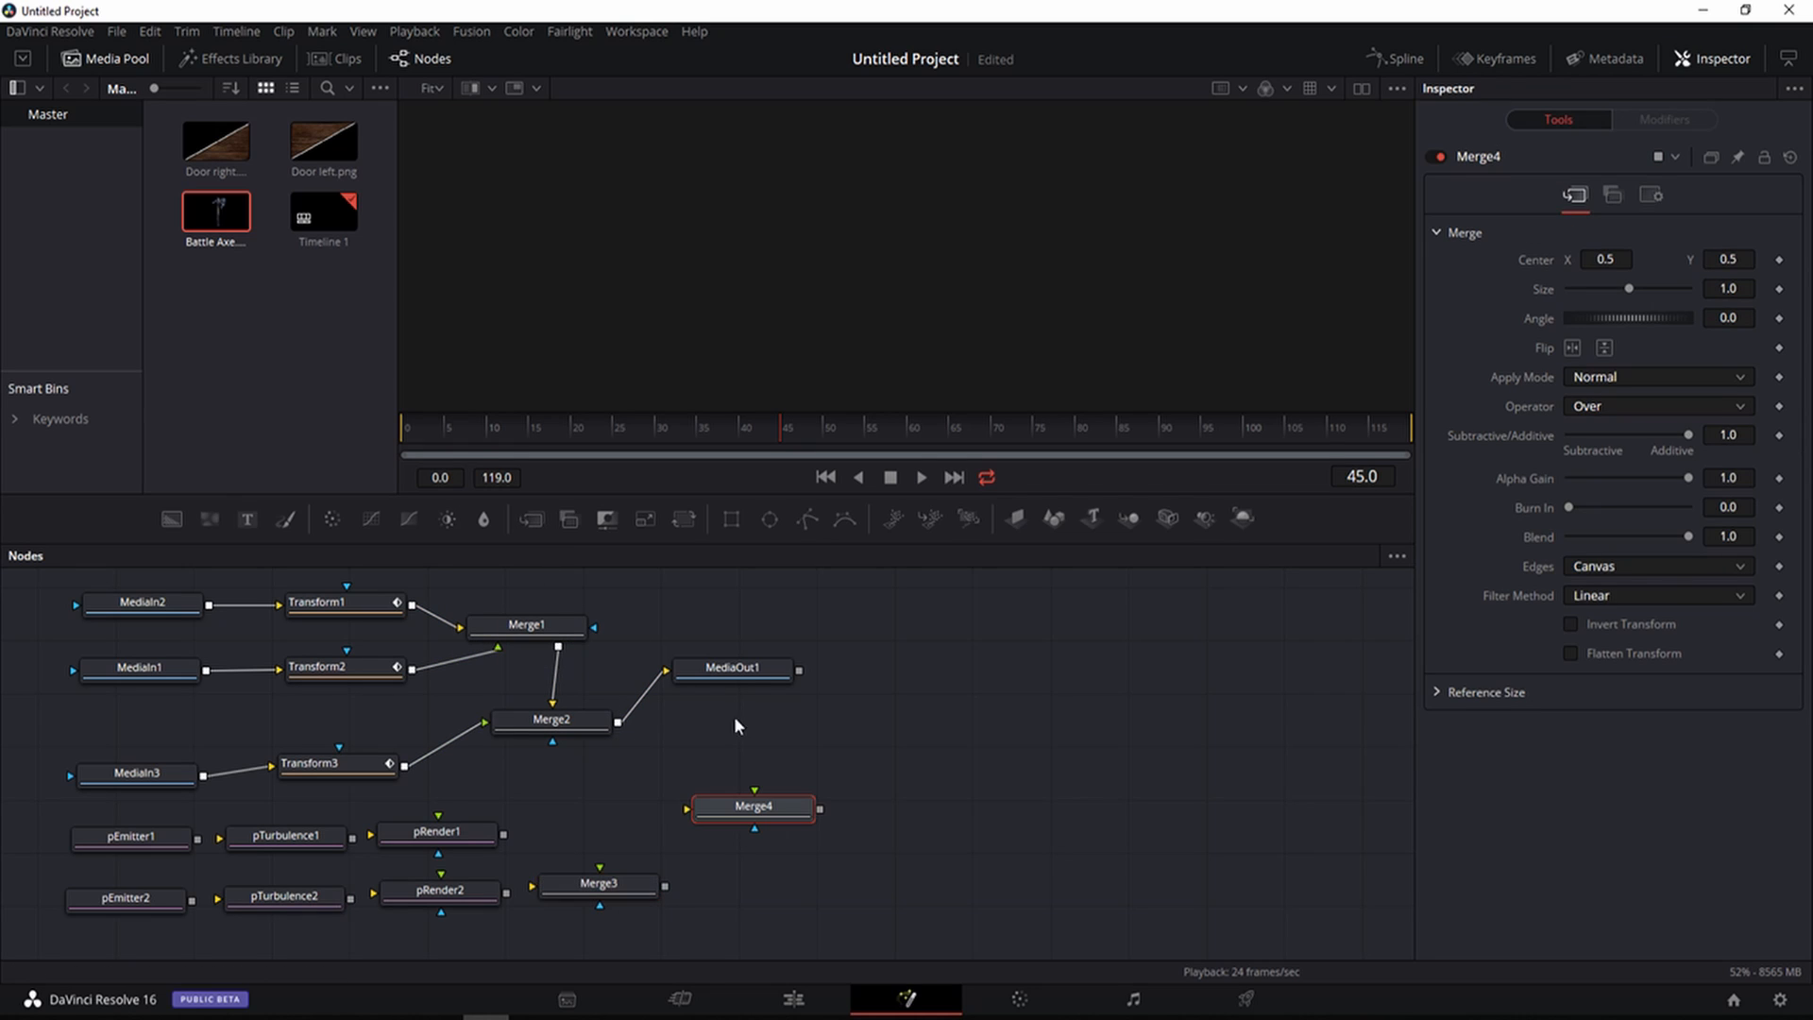
left_click_drag(751, 679, 781, 701)
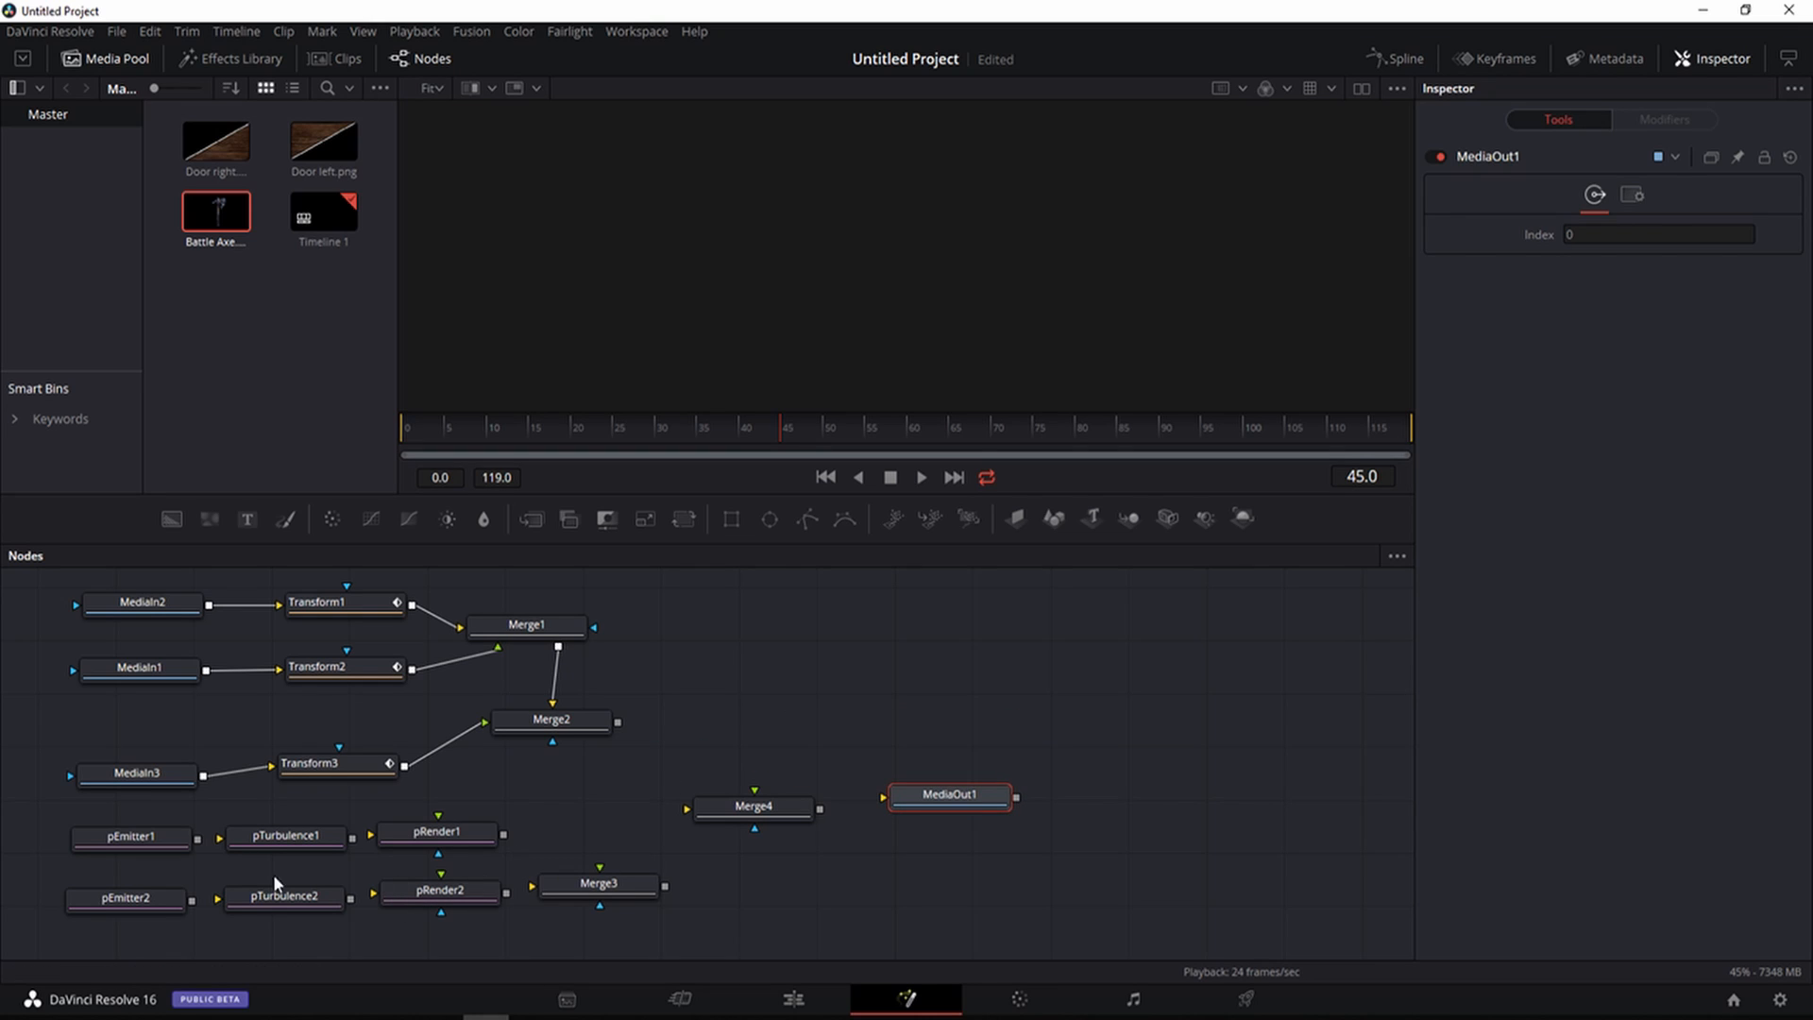
Connect pEmitter1 through pTurbulence1 to pRender1 and show pRender1 in the viewer
left_click_drag(196, 841, 220, 838)
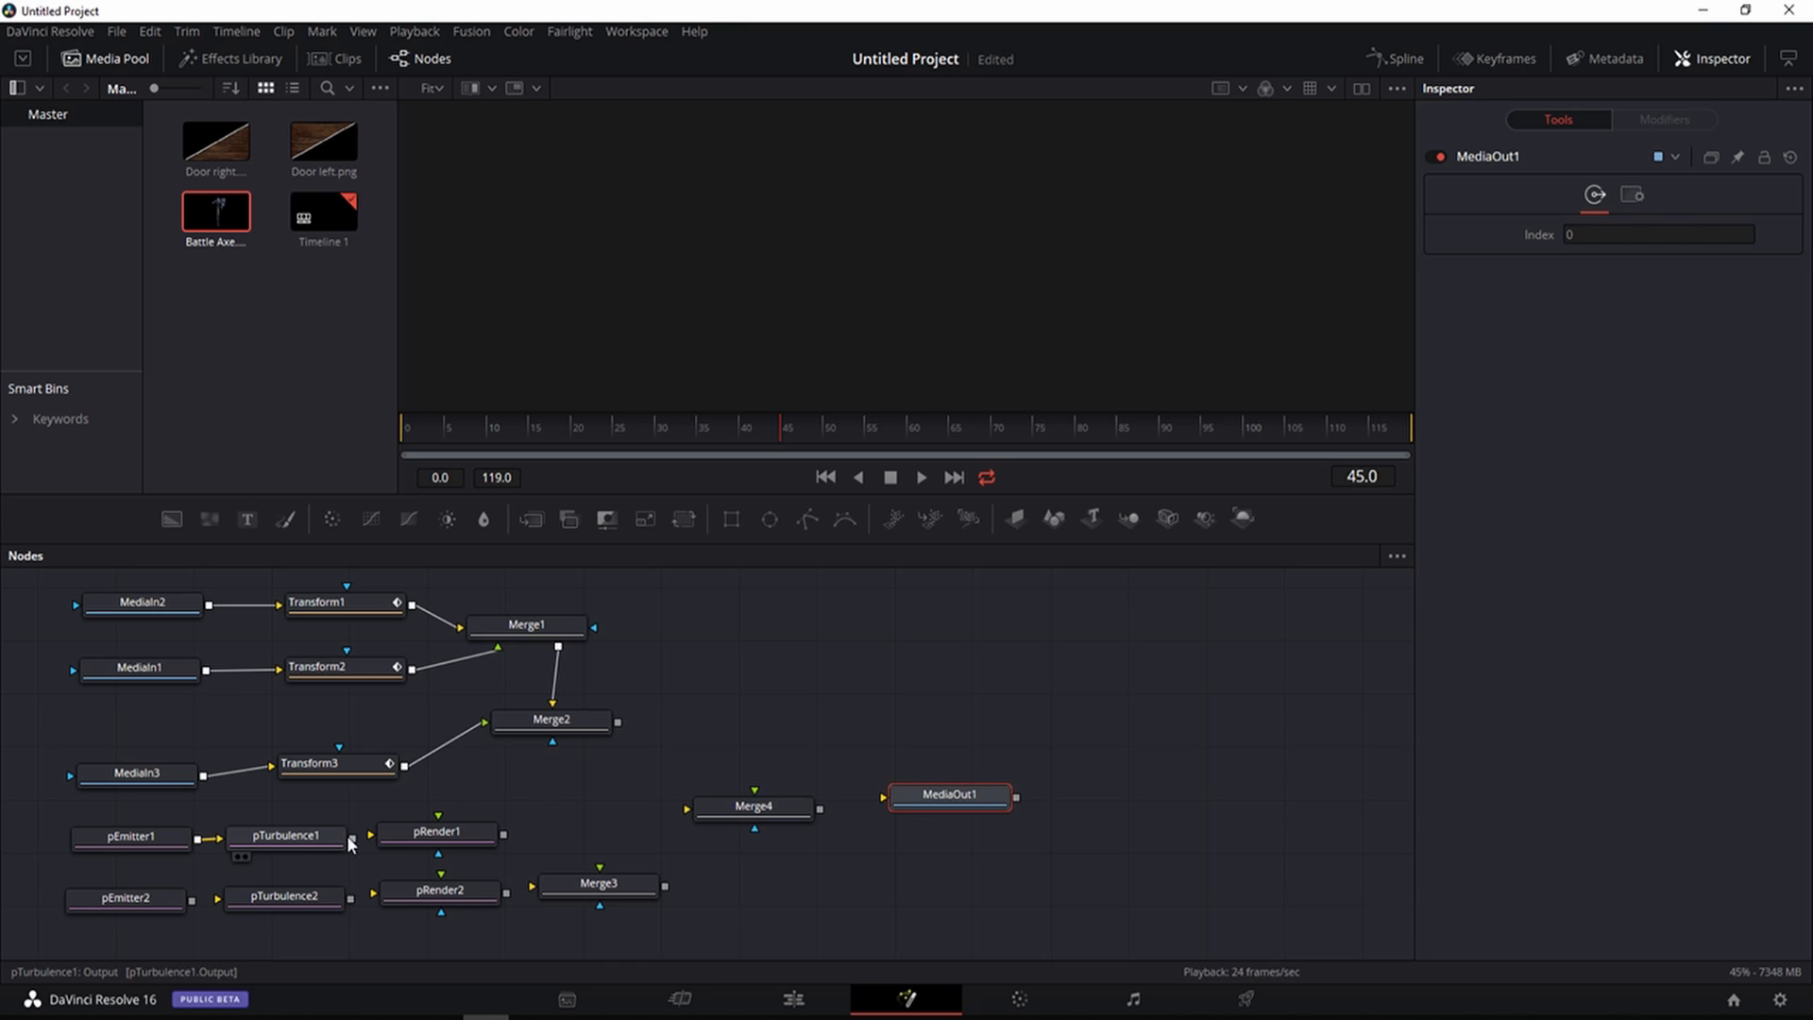
left_click_drag(353, 837, 377, 836)
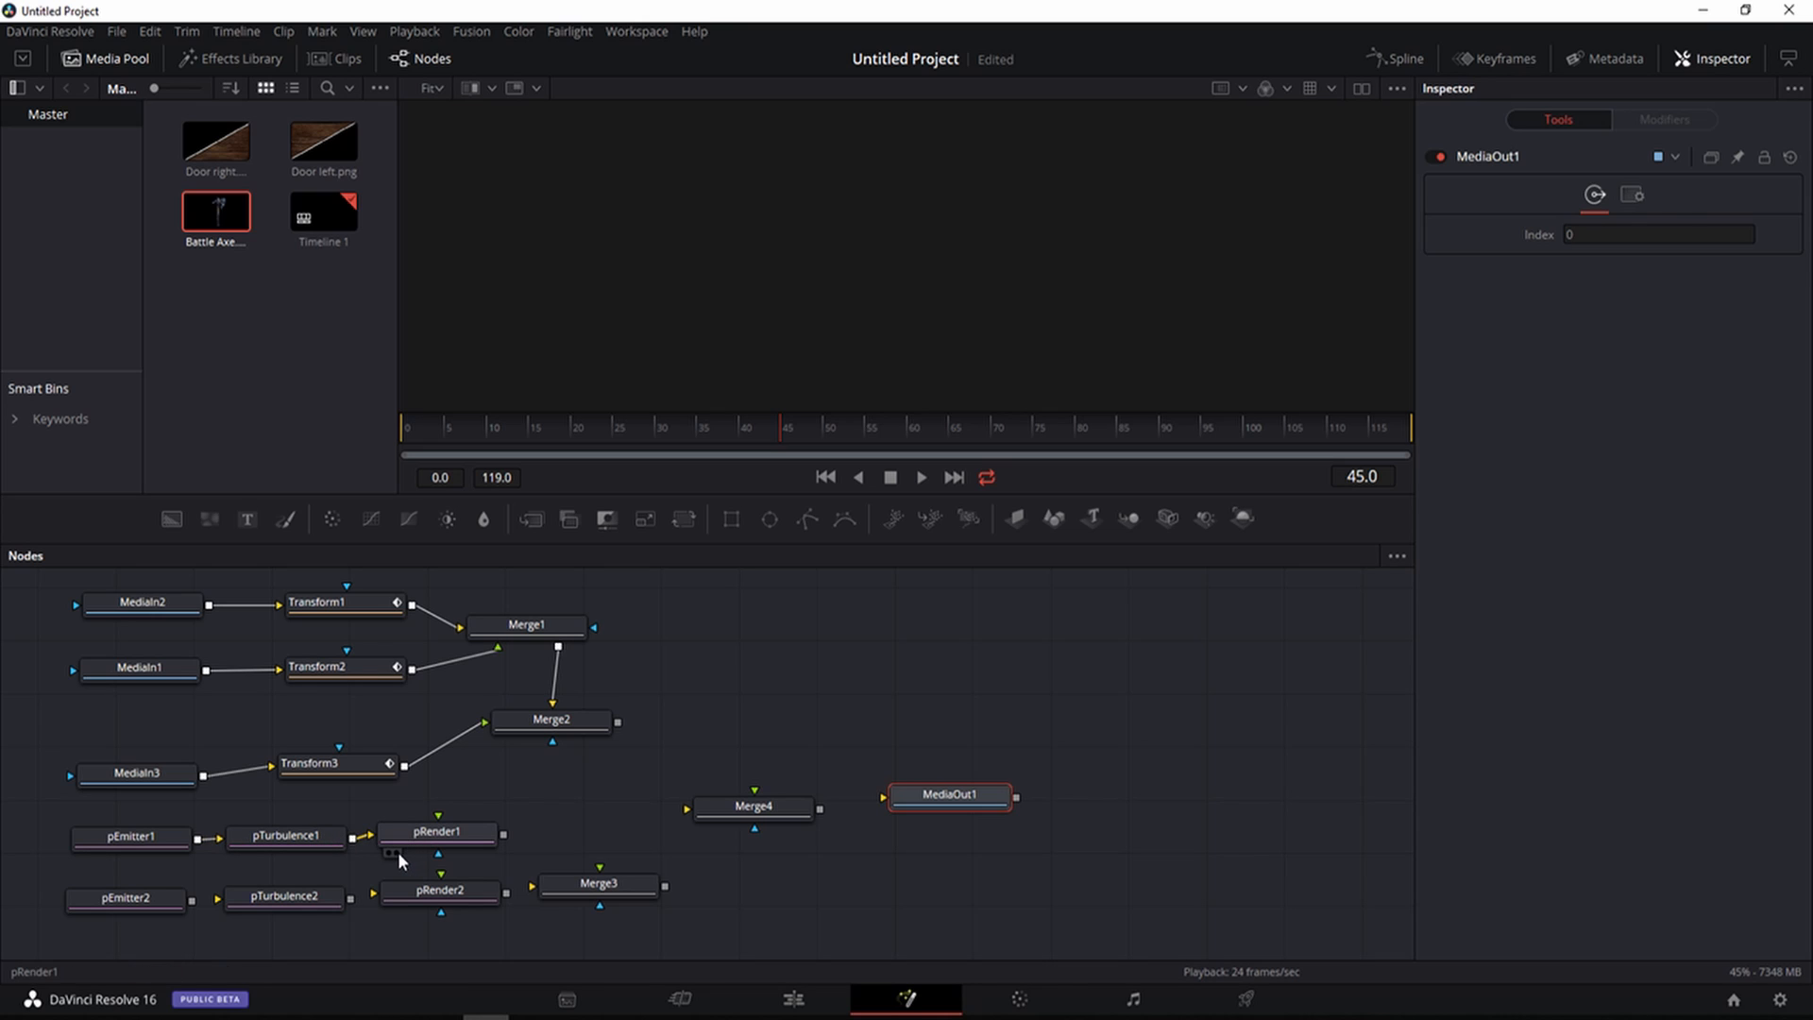
left_click(396, 852)
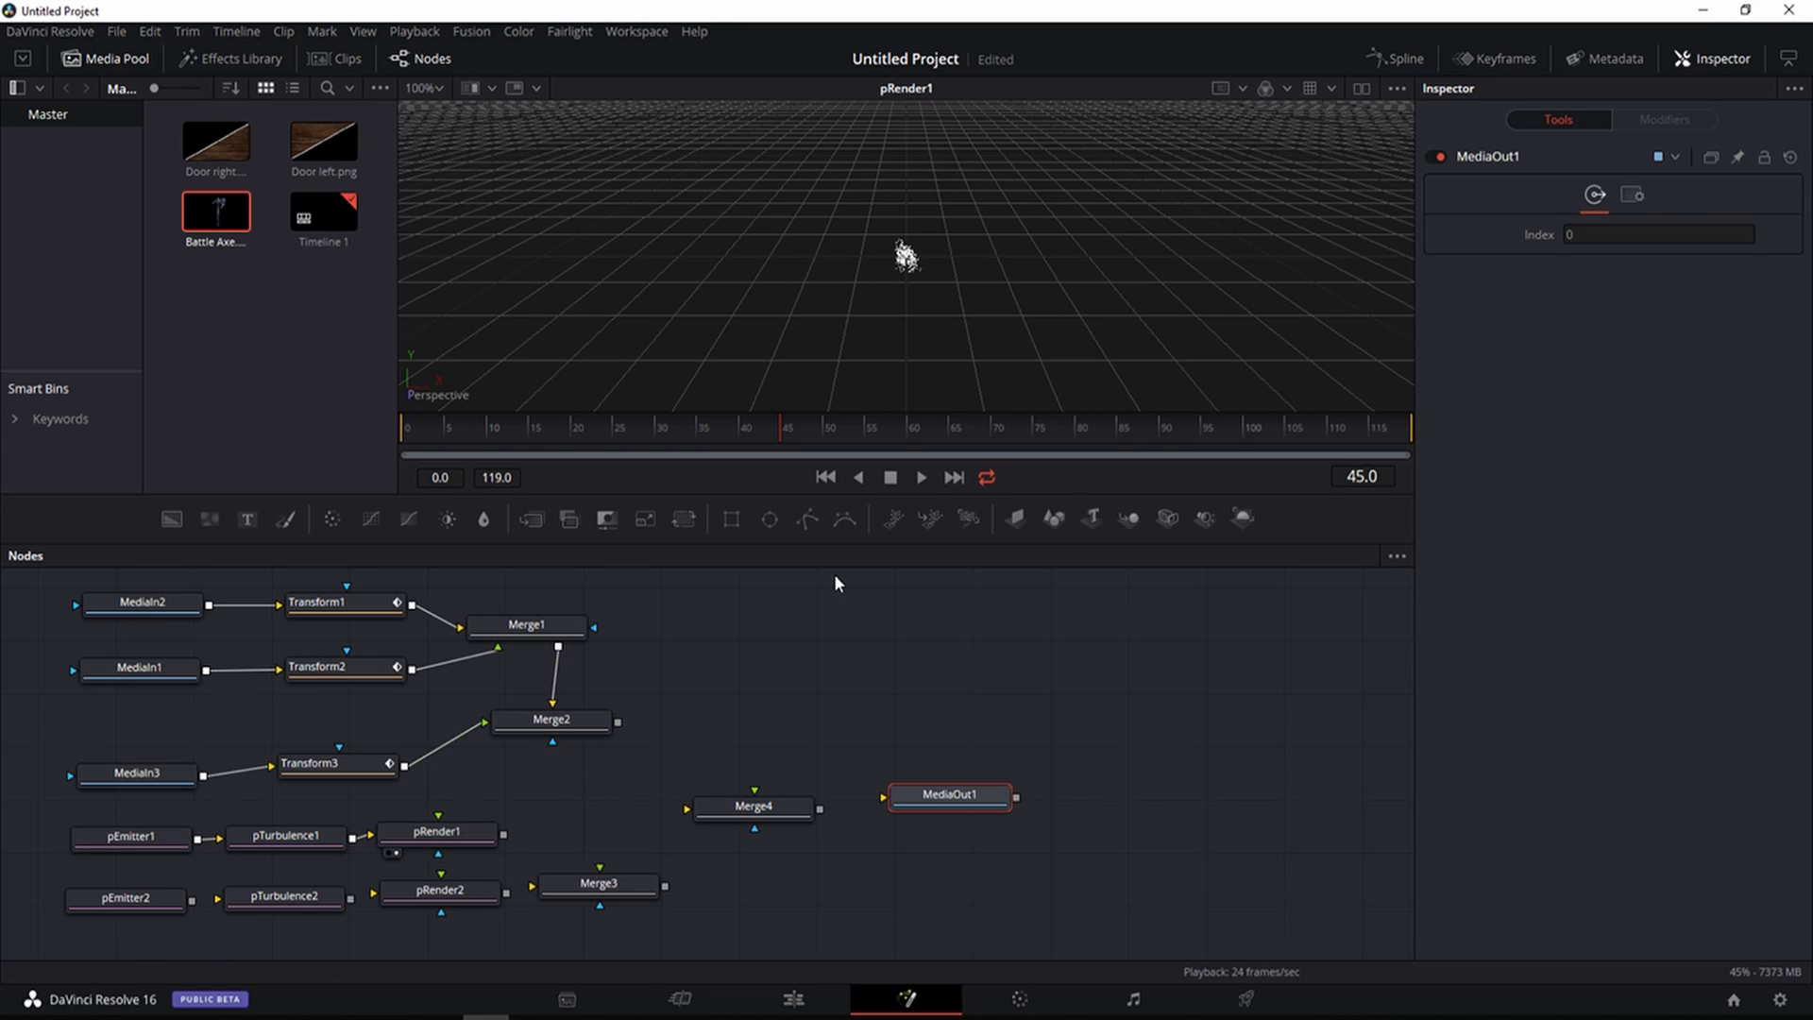
Set pRender1's Output Mode to 2D
left_click(464, 832)
left_click(1644, 244)
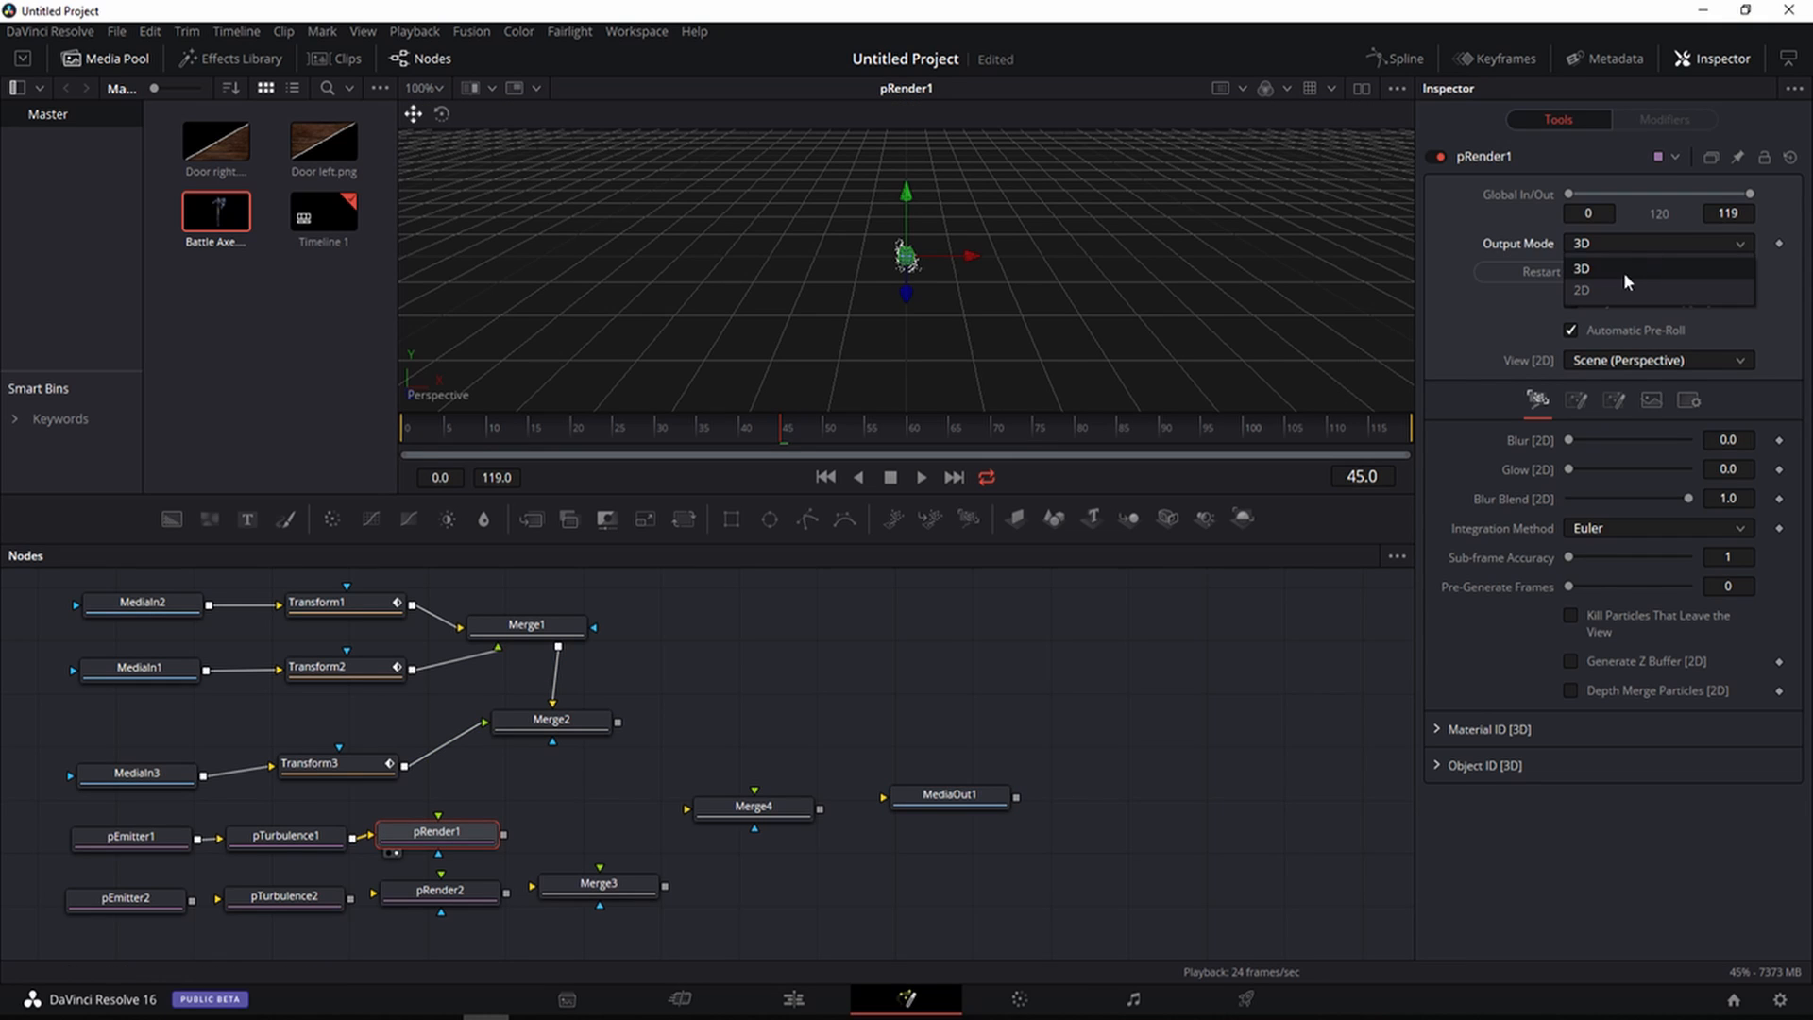
left_click(1613, 290)
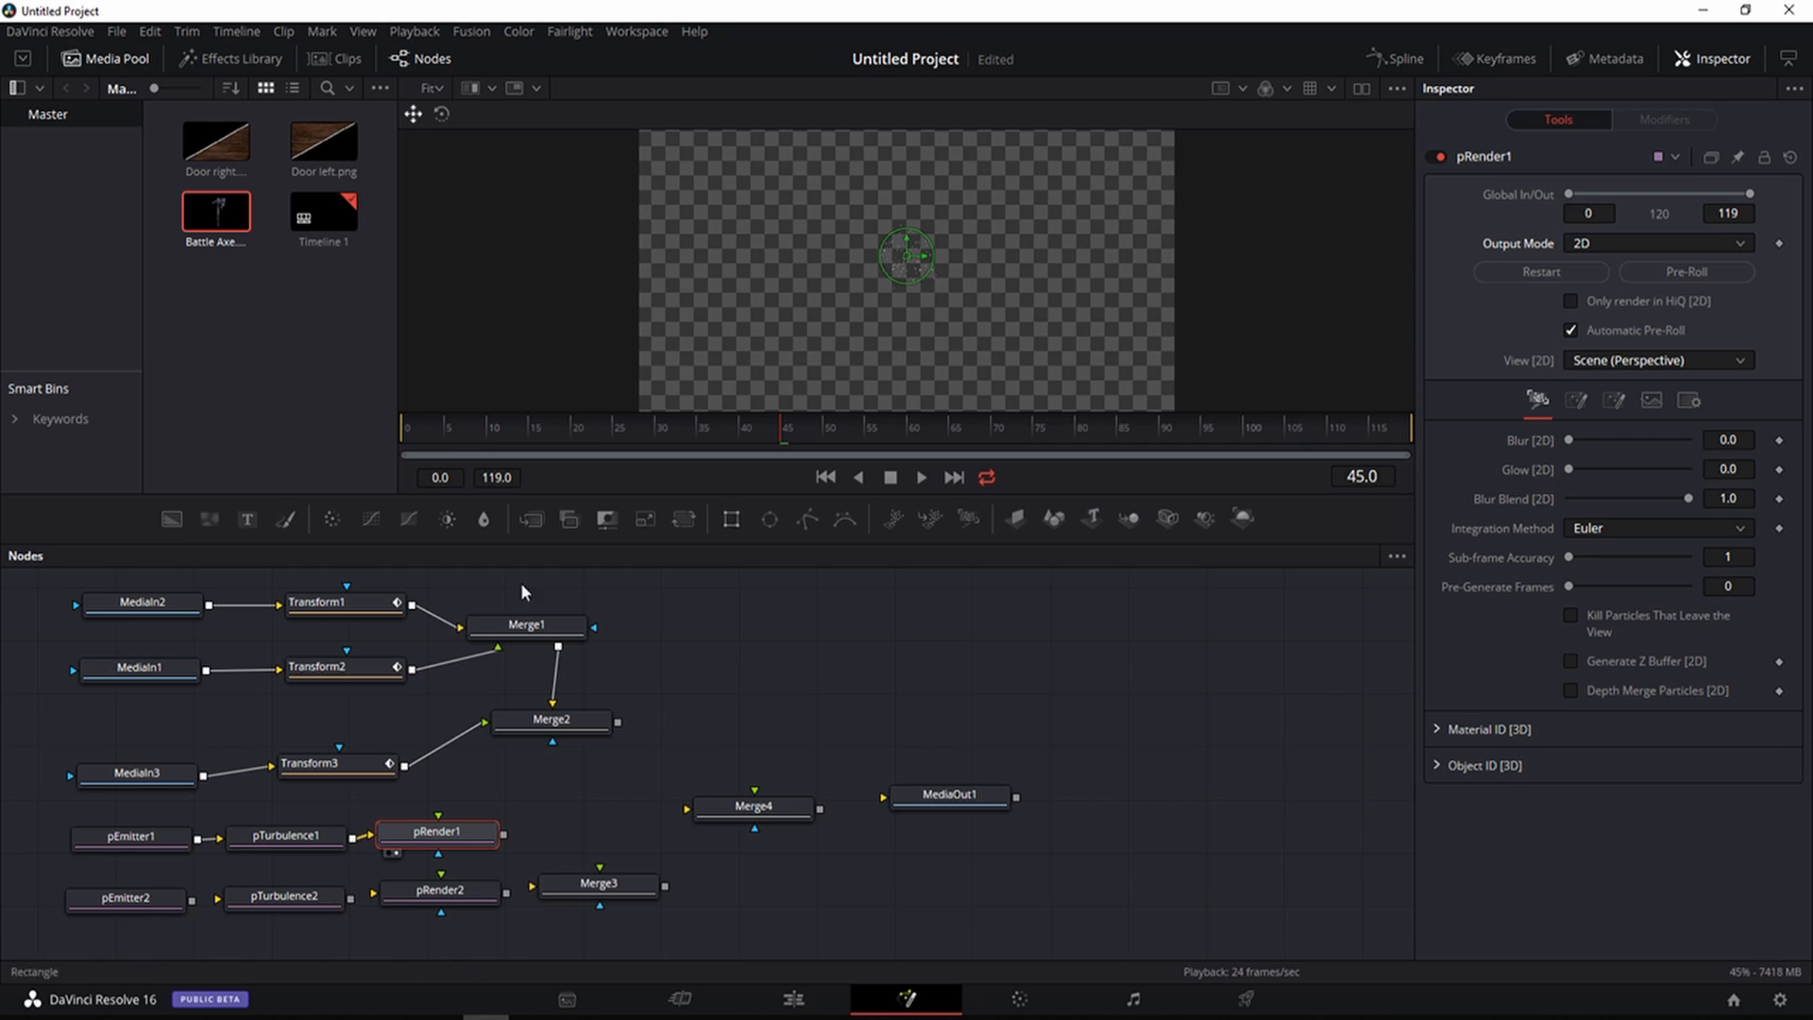
Change pEmitter1's Region to Rectangle and set its Width to 1.0
left_click(151, 836)
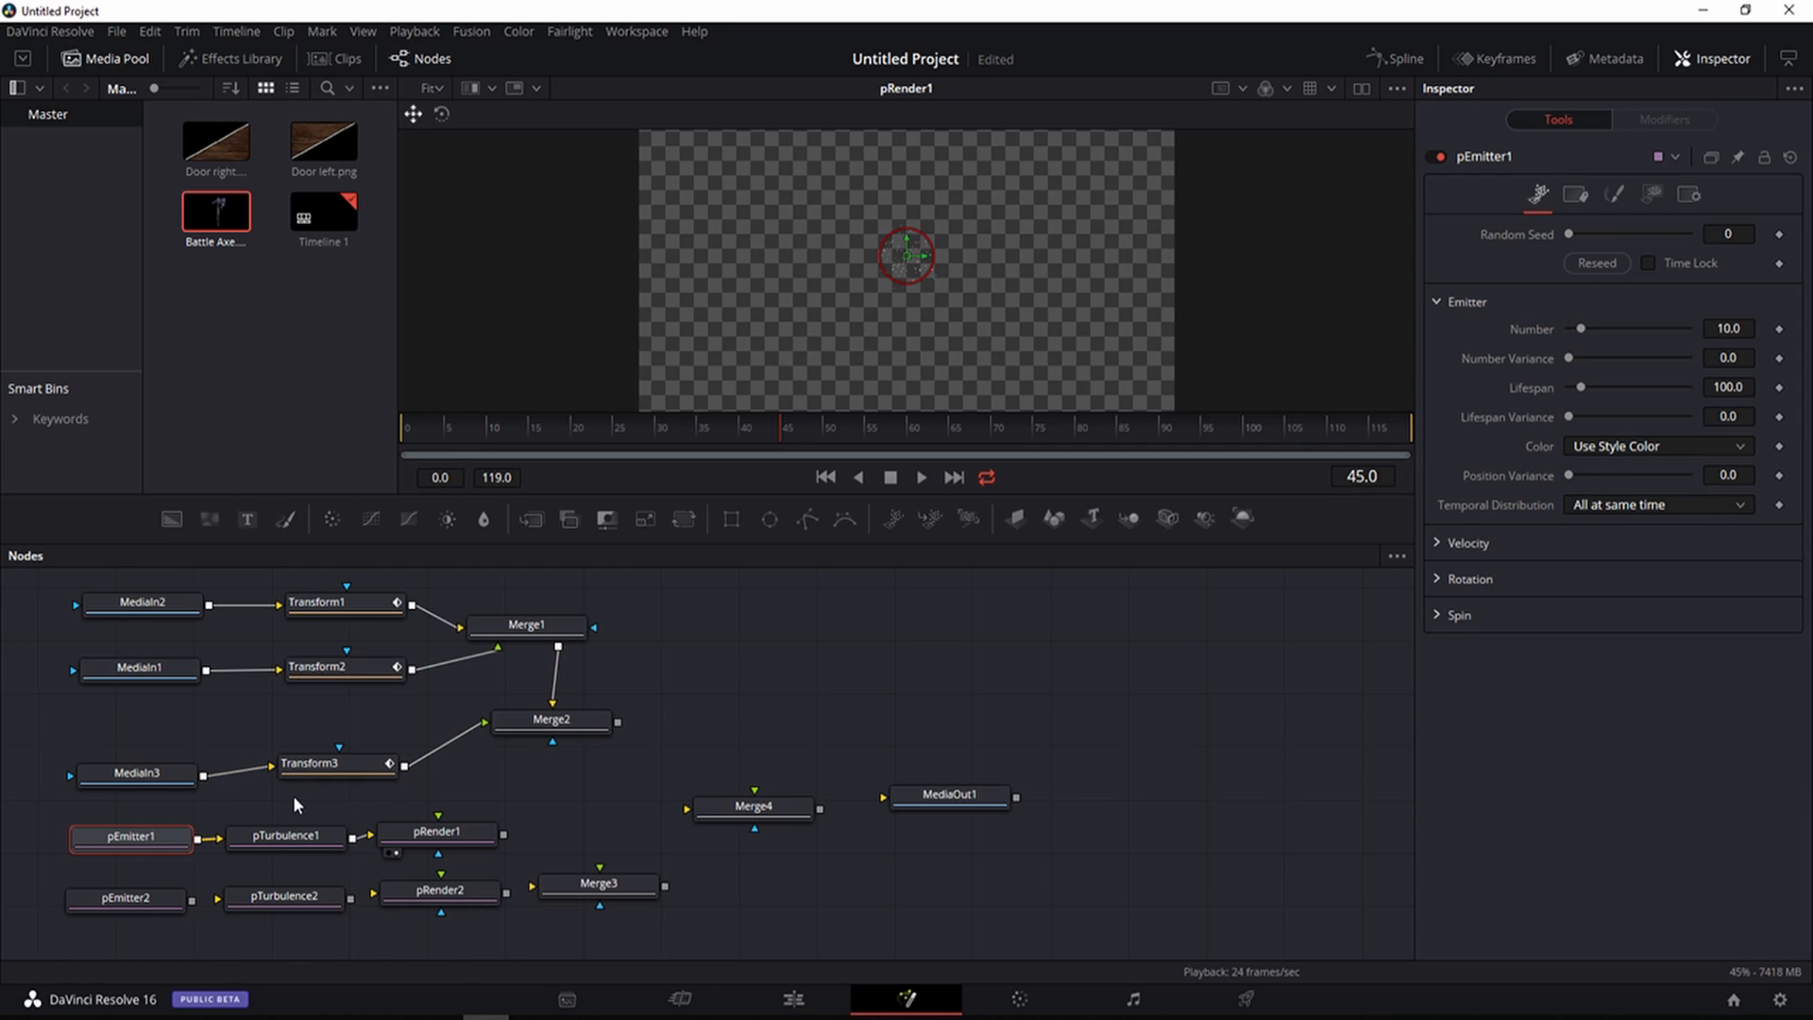
left_click(1648, 194)
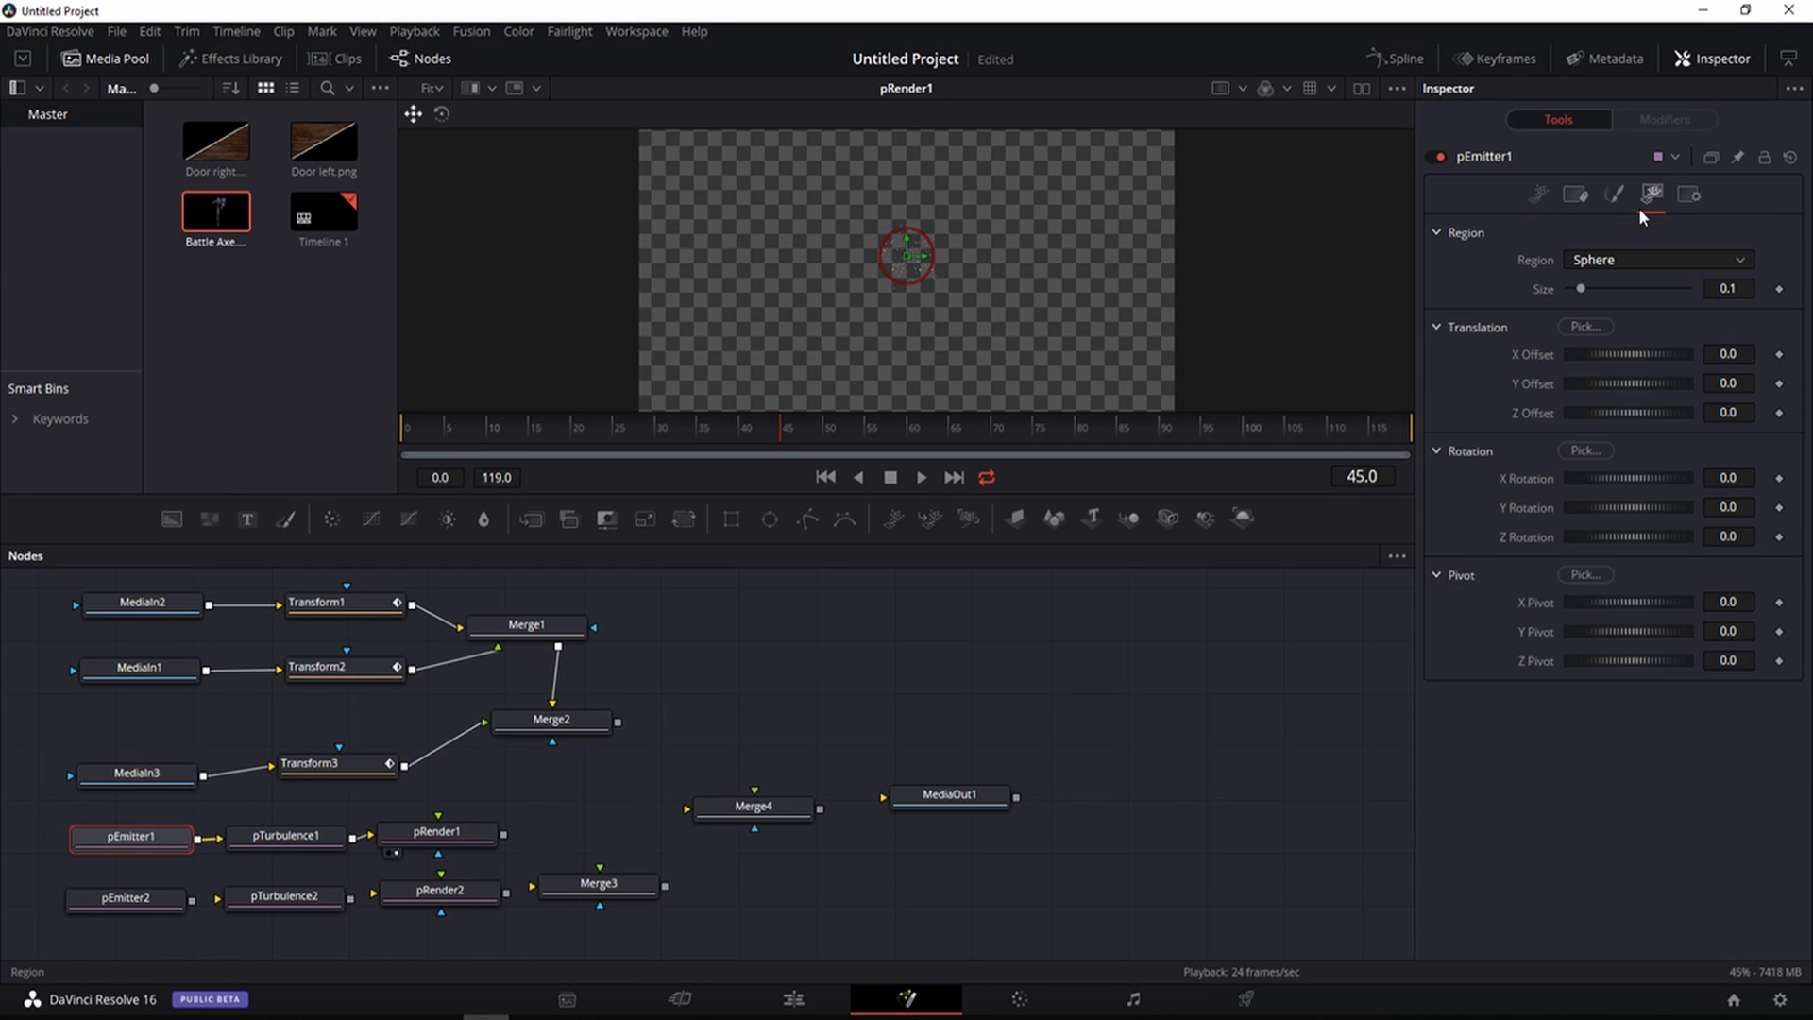
left_click(1601, 260)
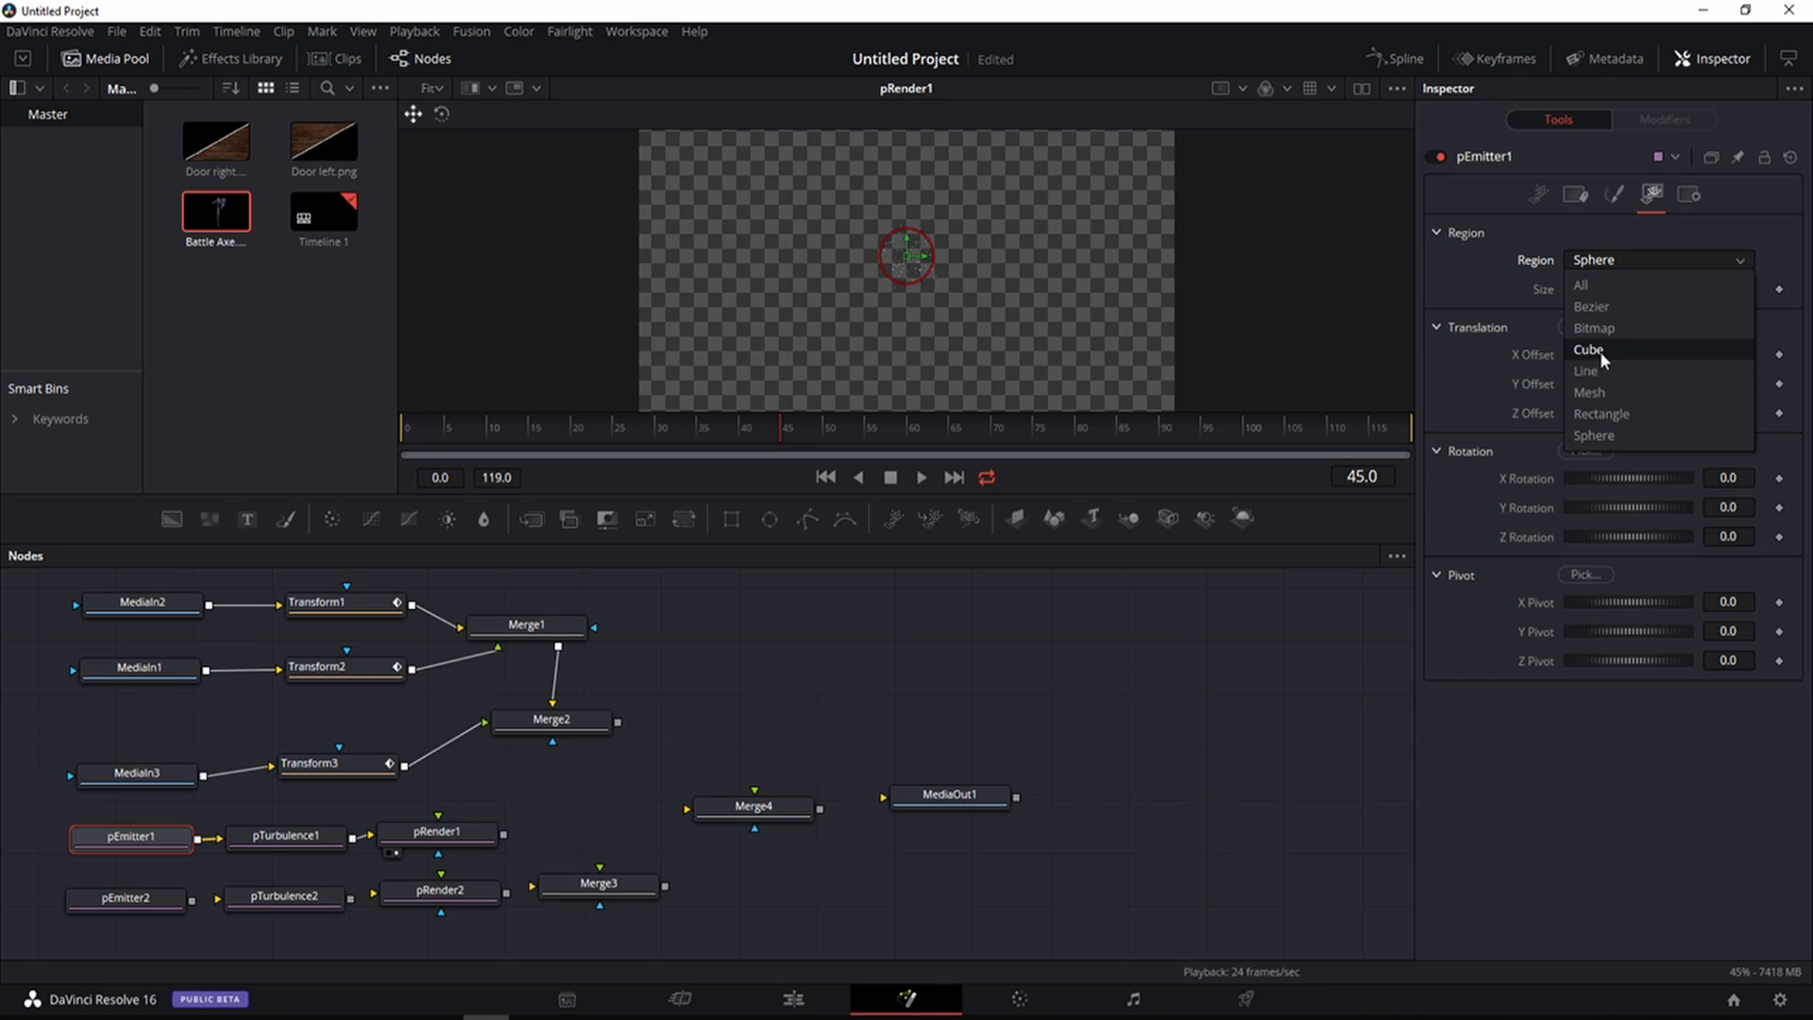
left_click(1594, 416)
left_click_drag(1582, 324, 1748, 324)
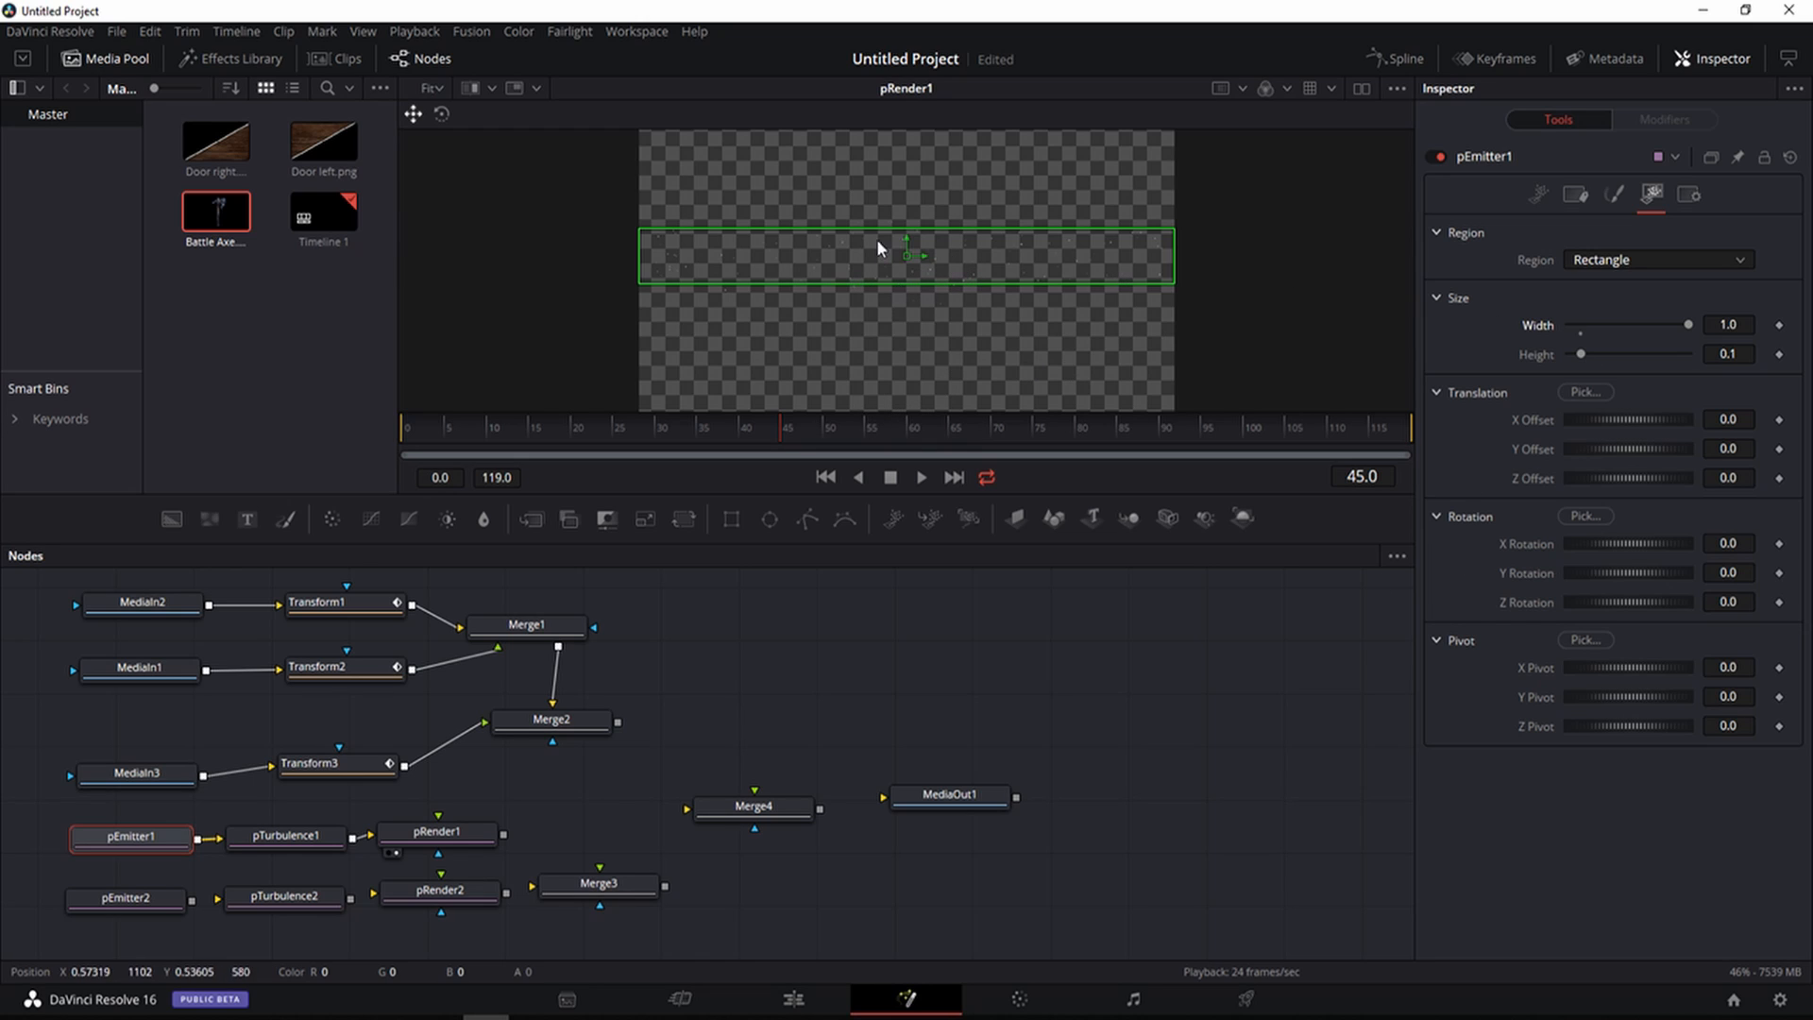
Set pEmitter1's Number to 1.6, Number Variance to 2.4 and Lifespan to 205
left_click(1538, 194)
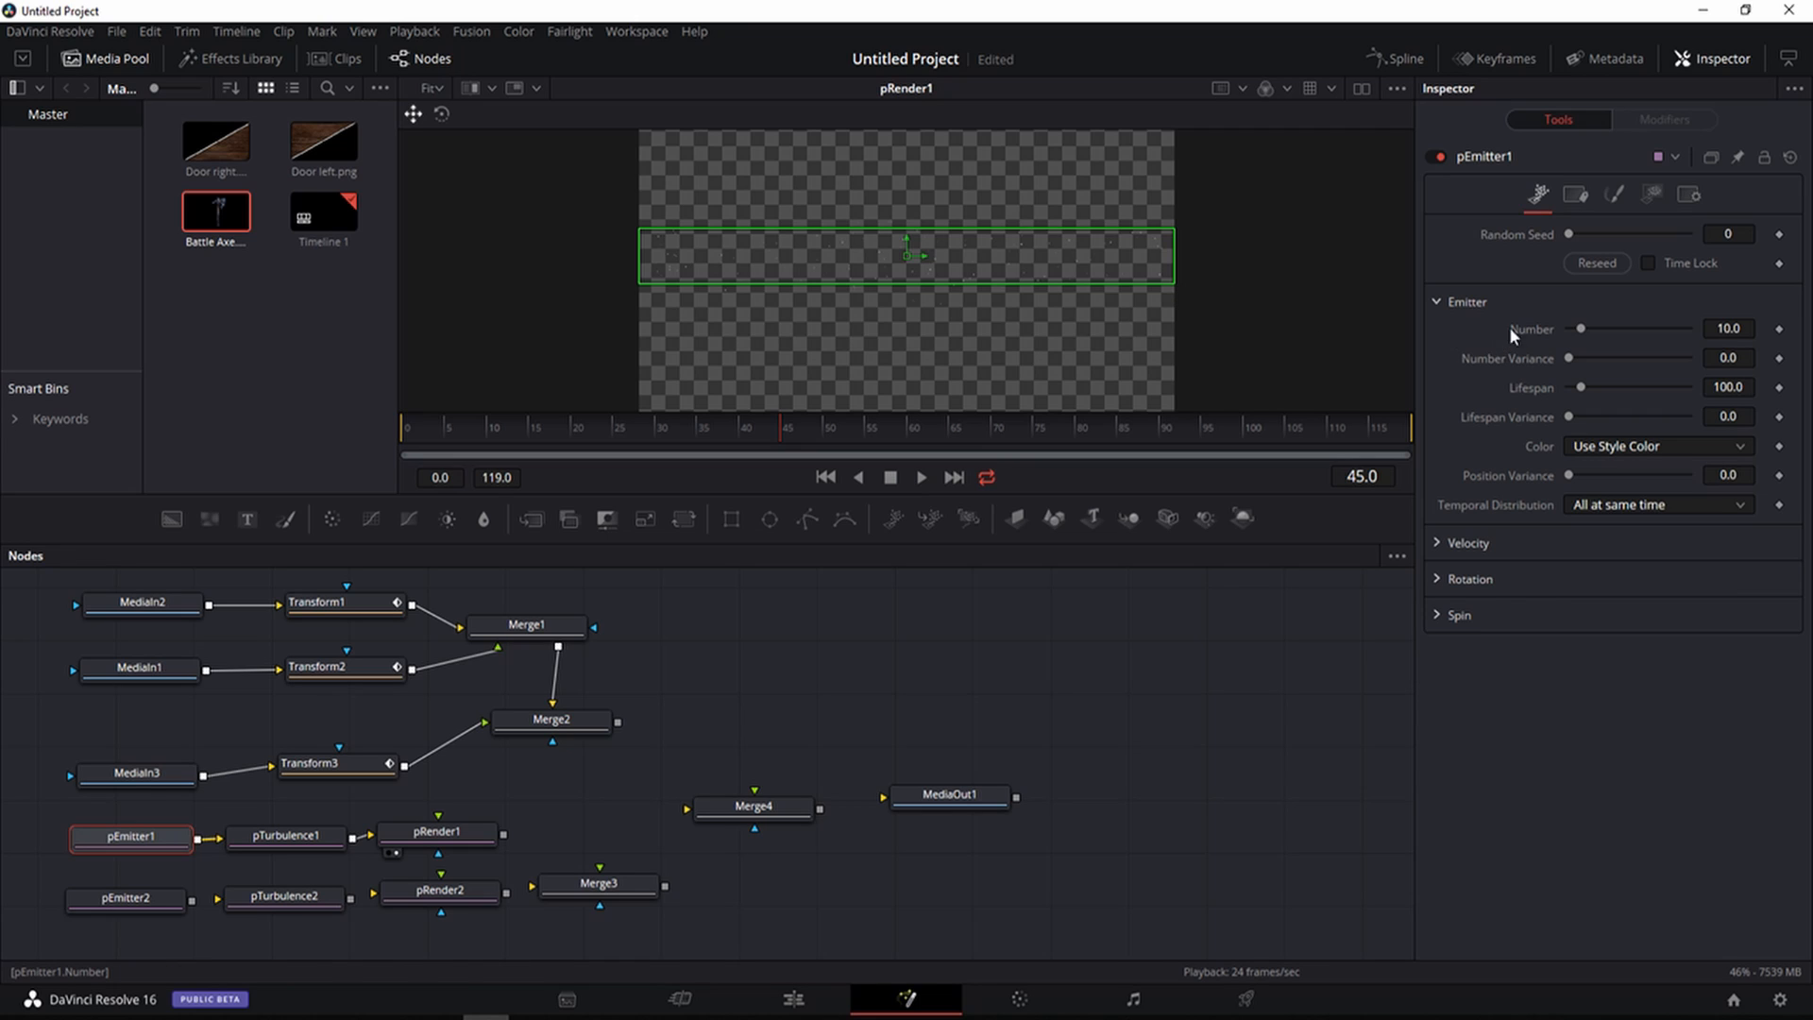
left_click_drag(1581, 331, 1573, 359)
left_click_drag(1581, 387, 1595, 388)
Set pEmitter1's Velocity to 0.008, Velocity Variance to 0.016 and velocity Angle to 90
left_click(1436, 542)
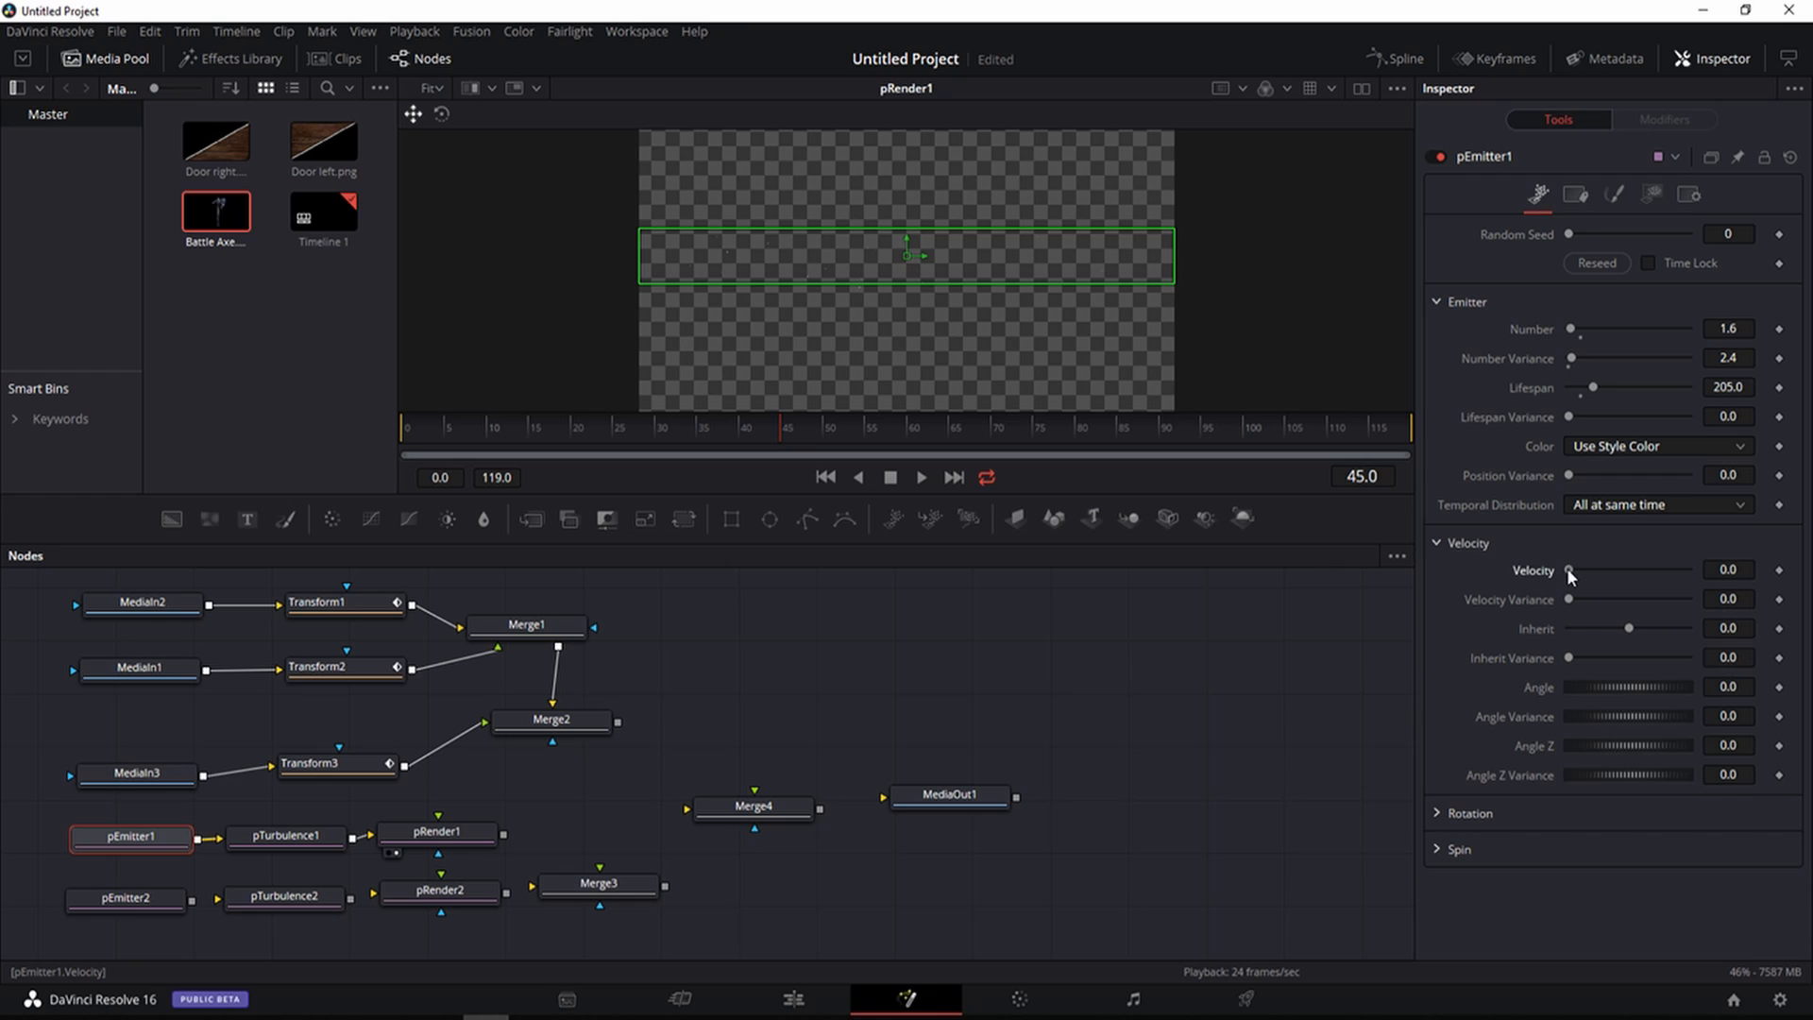
left_click_drag(1568, 571, 1573, 603)
left_click(1711, 689)
type("90")
key("Tab")
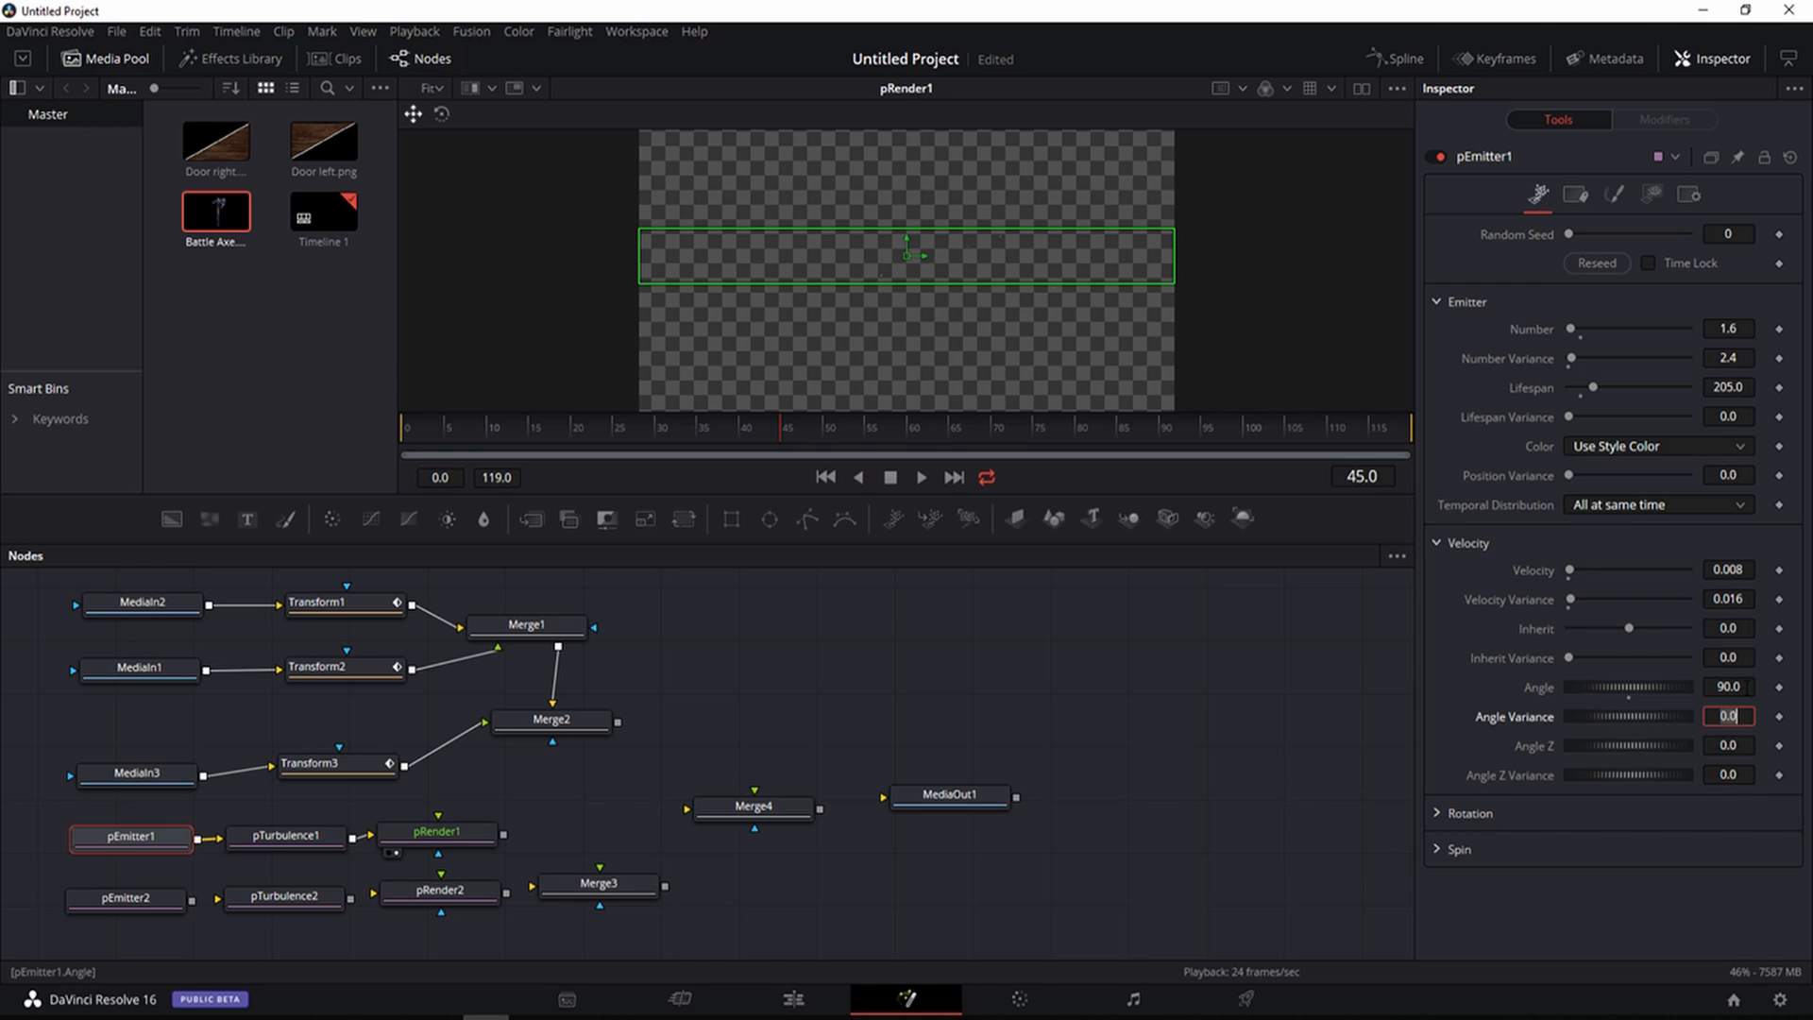
left_click(1797, 672)
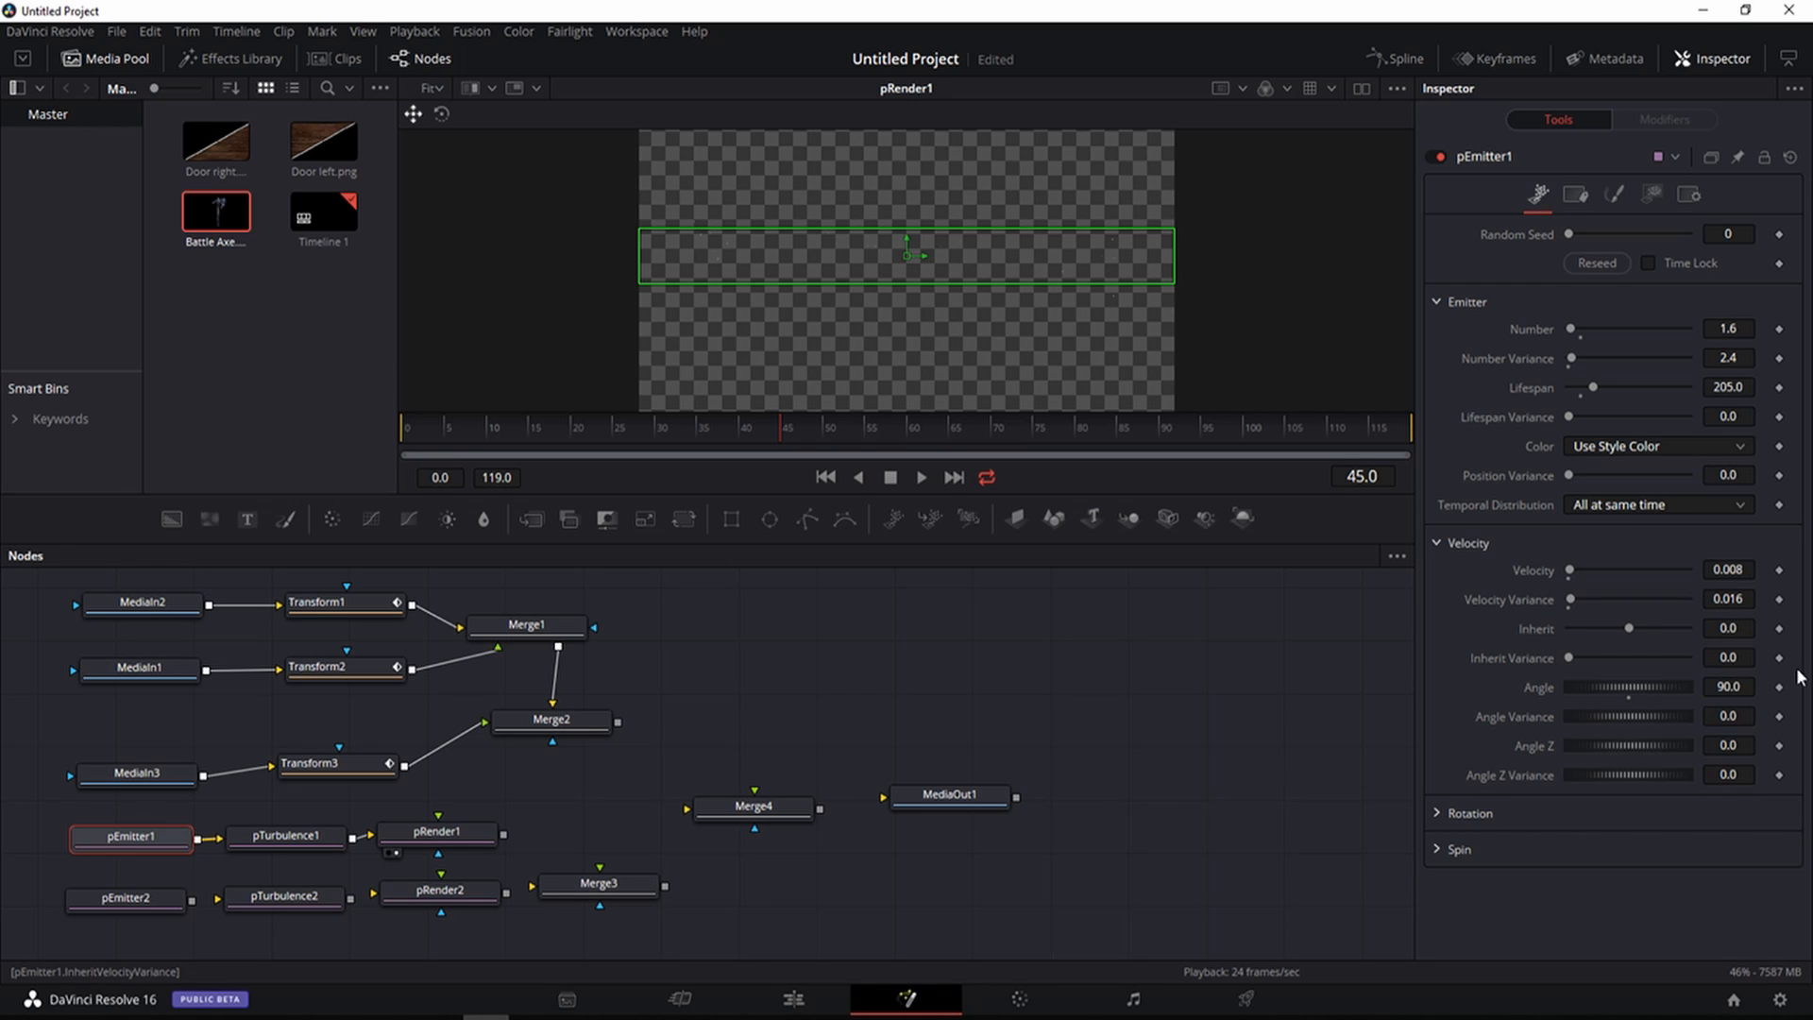
Change pEmitter1's particle Style to Blob
left_click(1614, 194)
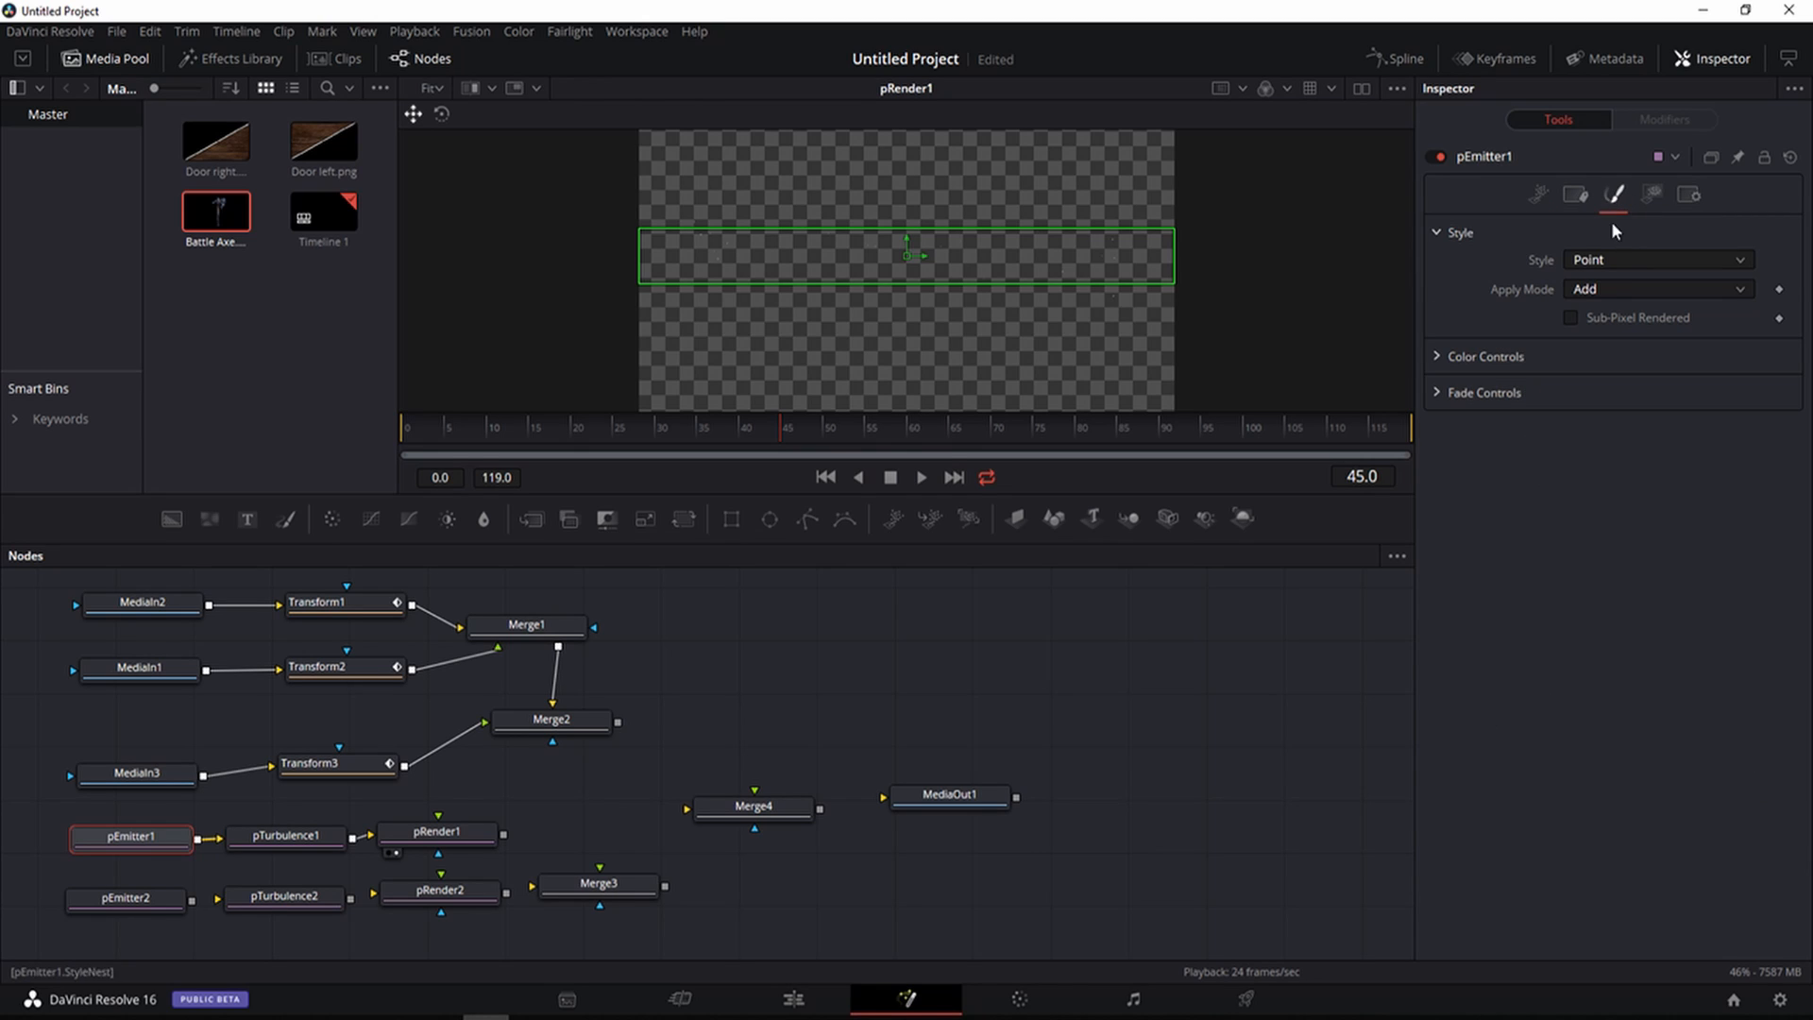
left_click(1613, 259)
left_click(1596, 326)
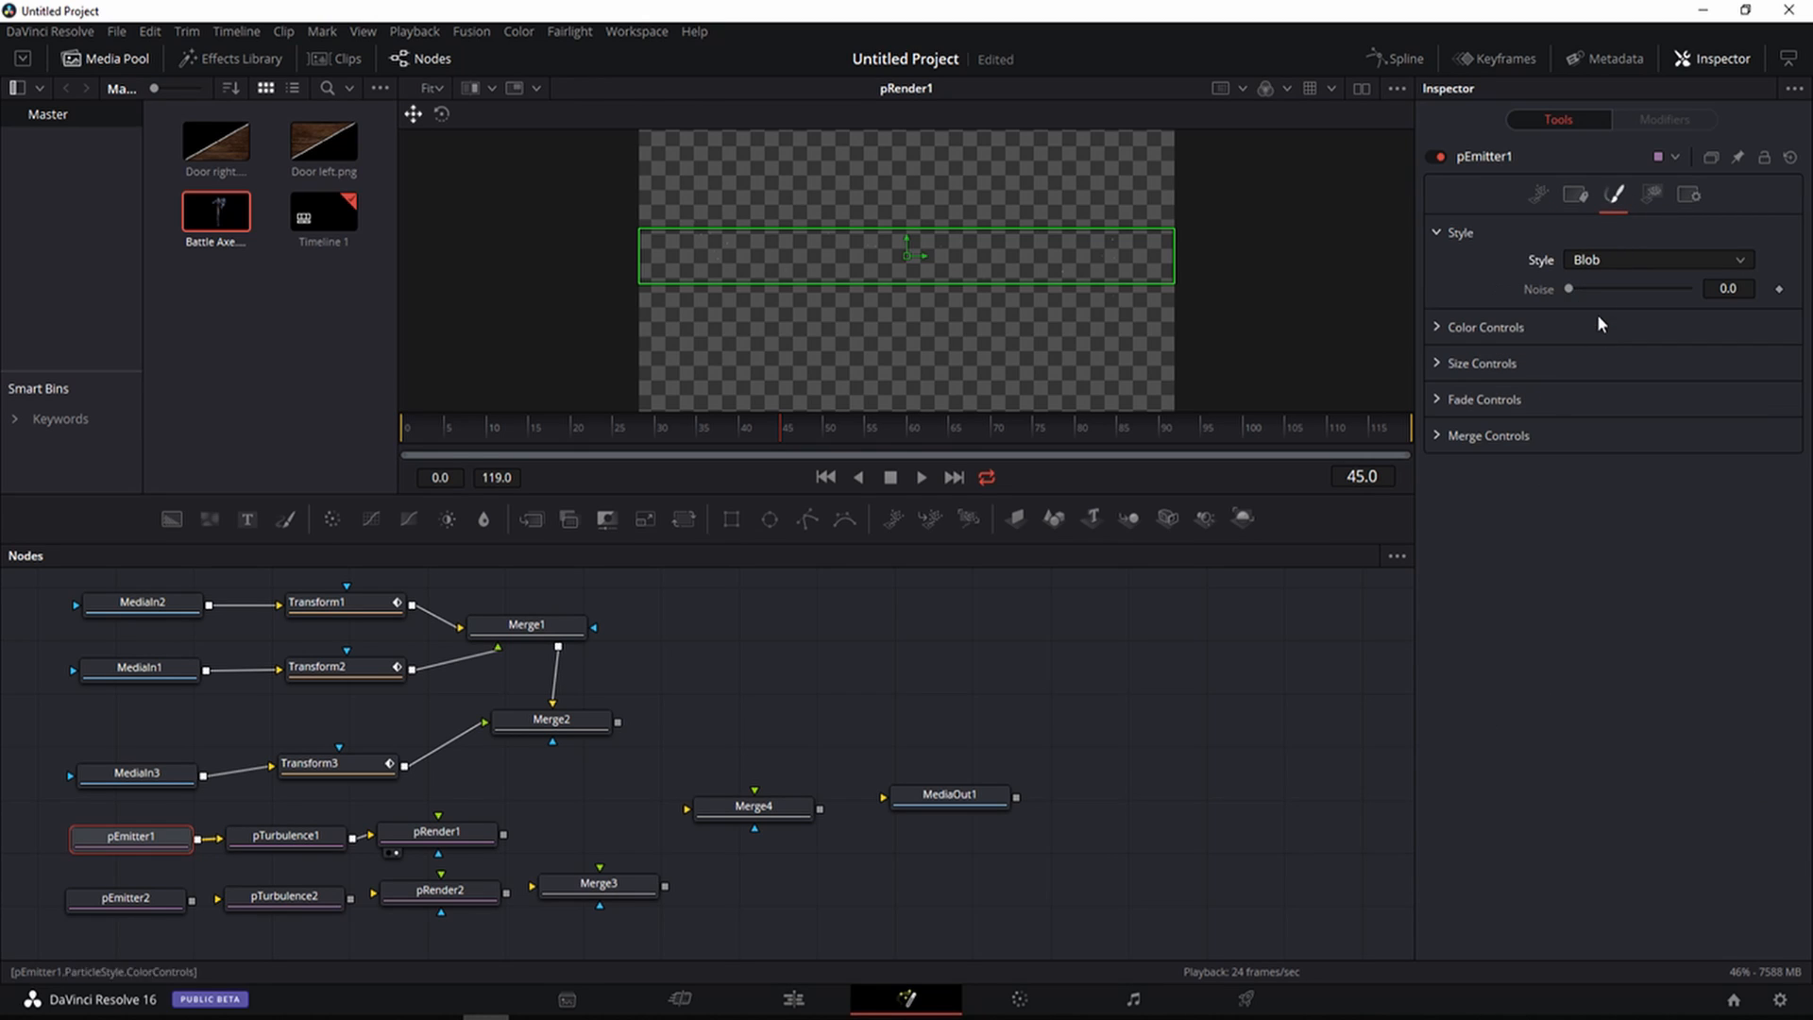
Set pEmitter1's particle Size to 0.5, Size Variance to 0.063, Size to Velocity to 0.5 and Size Z Scale to 0.362
left_click(1439, 365)
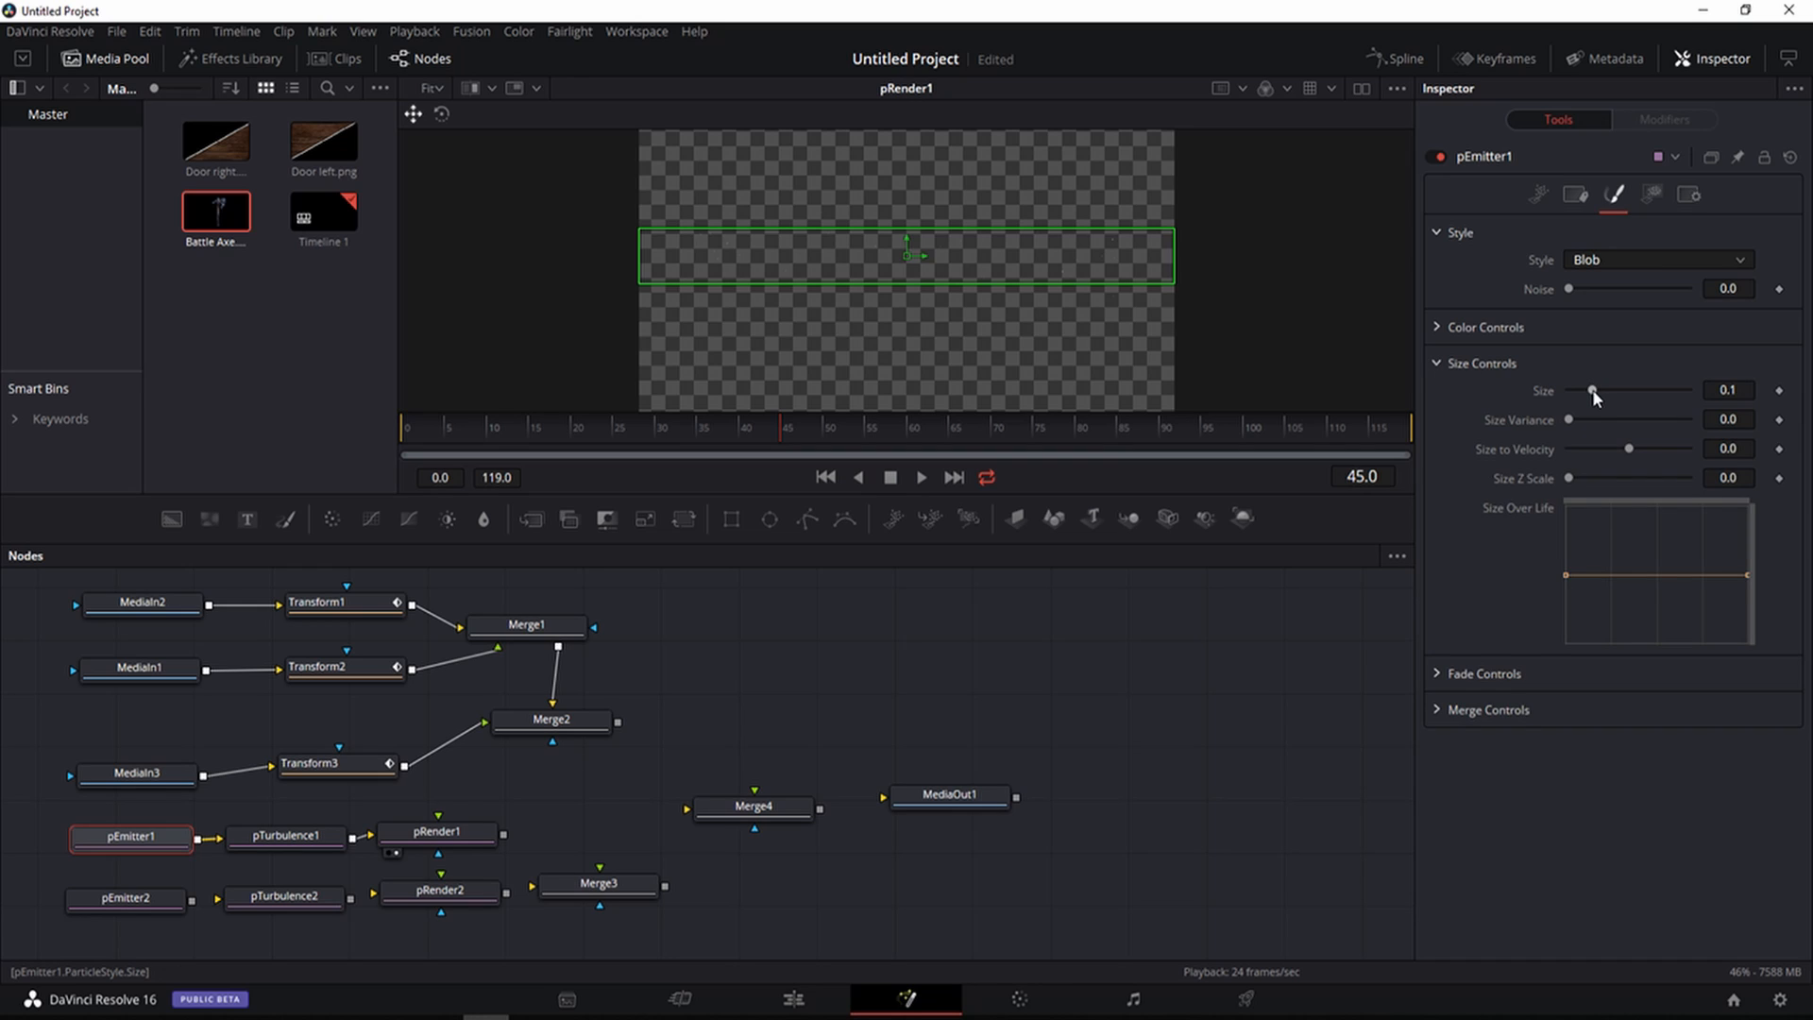
left_click_drag(1592, 389, 1600, 388)
left_click_drag(1570, 421, 1584, 421)
left_click_drag(1631, 452, 1731, 444)
left_click_drag(1568, 478, 1590, 478)
Color pEmitter1's particles light orange with Hue 0.088 and Sat 0.645, and set Green Variance to -0.1 low and 0.1 high
left_click(1440, 326)
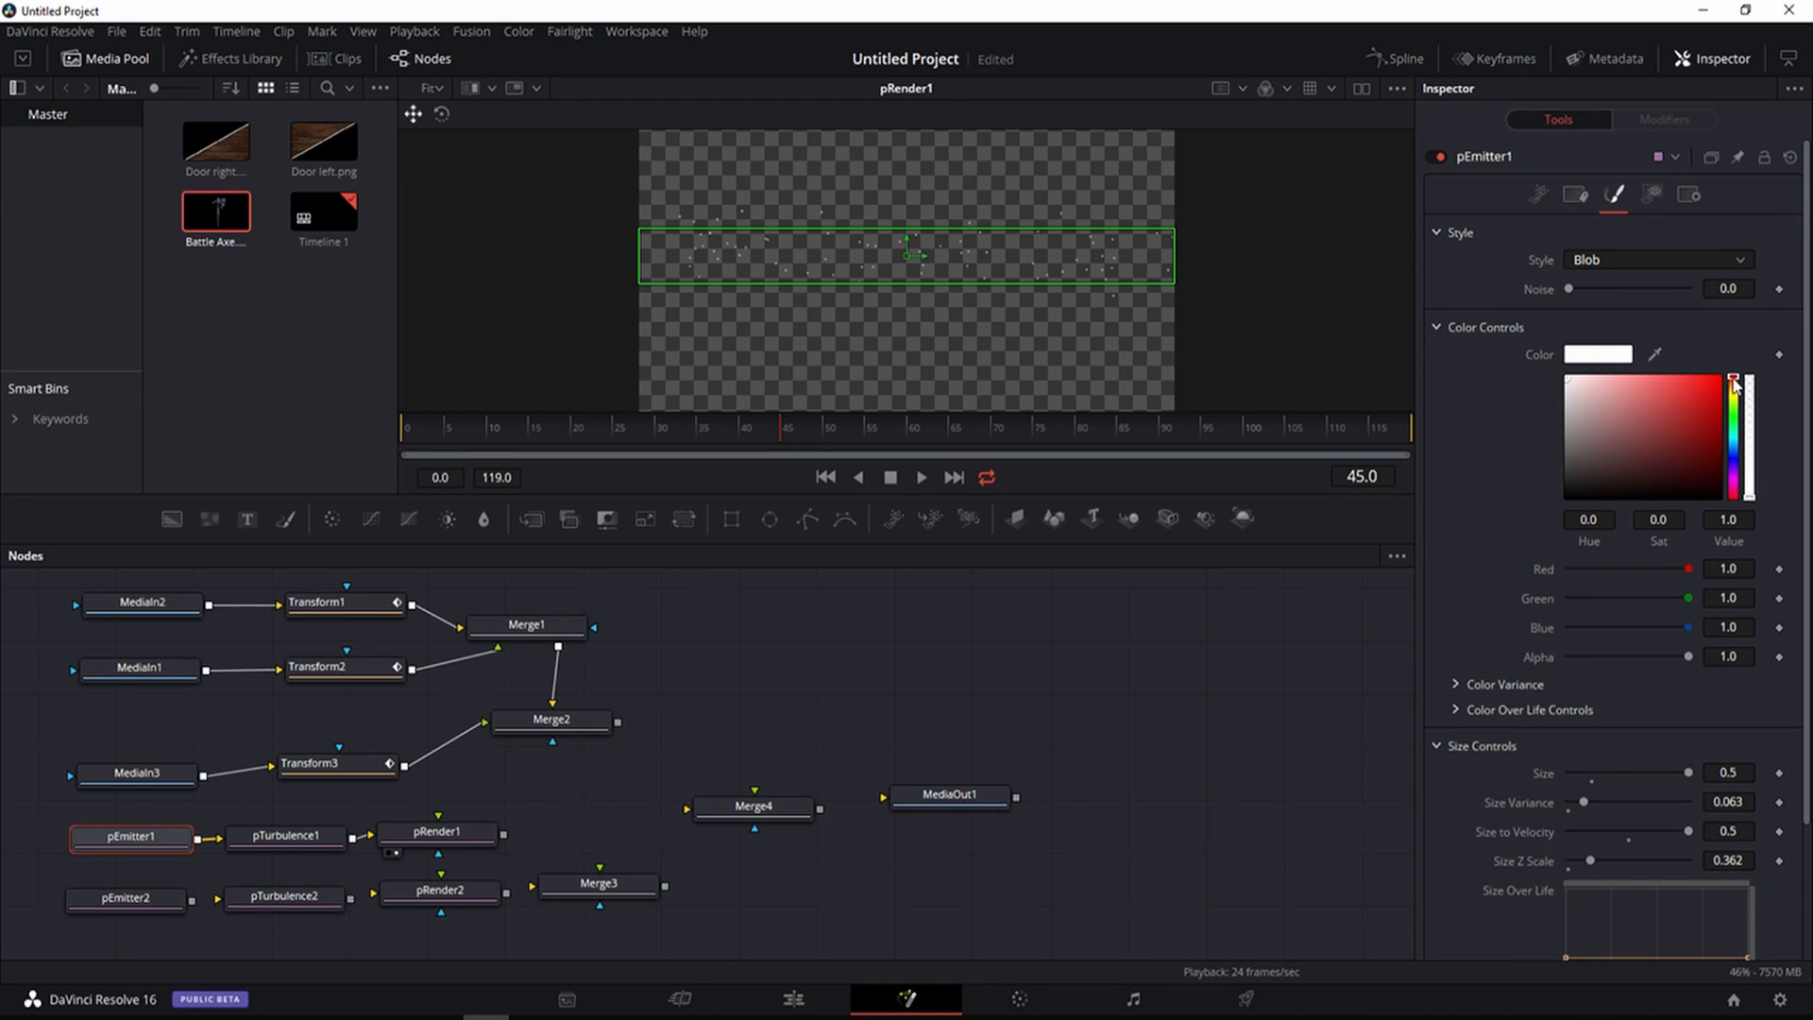
left_click_drag(1736, 389, 1666, 374)
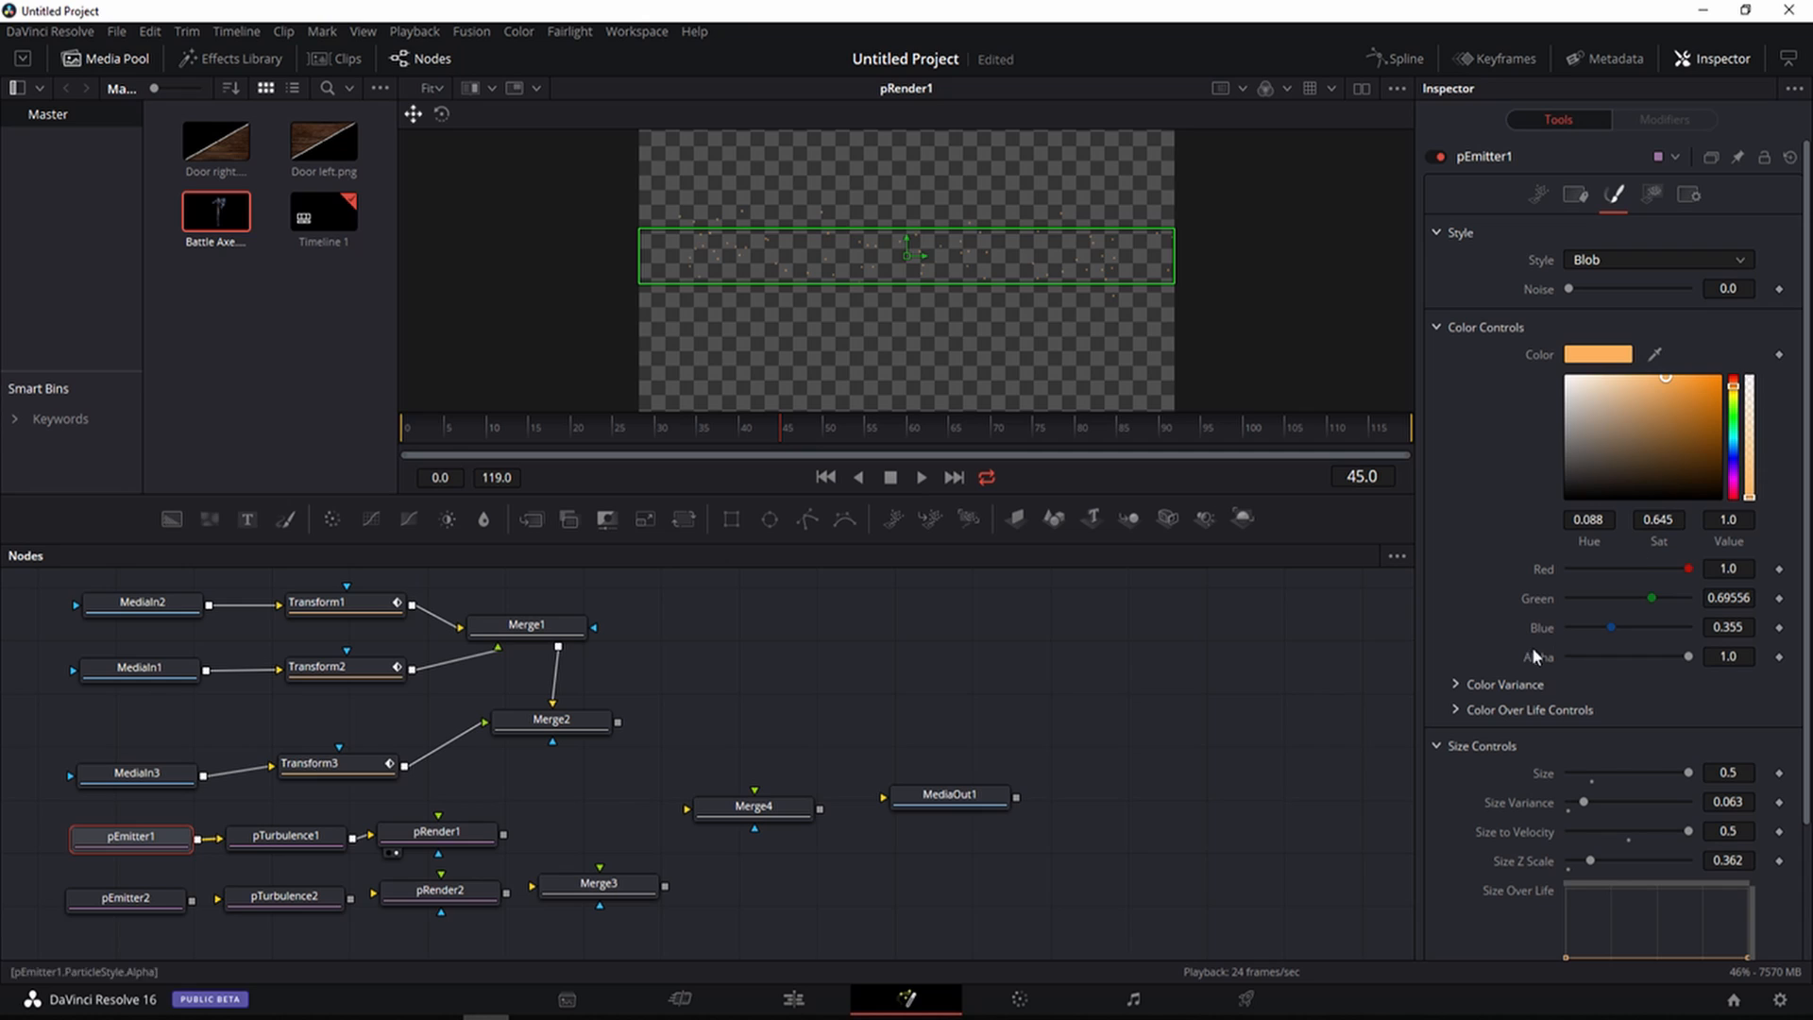
left_click(1457, 682)
scroll(1467, 559, "down", 3)
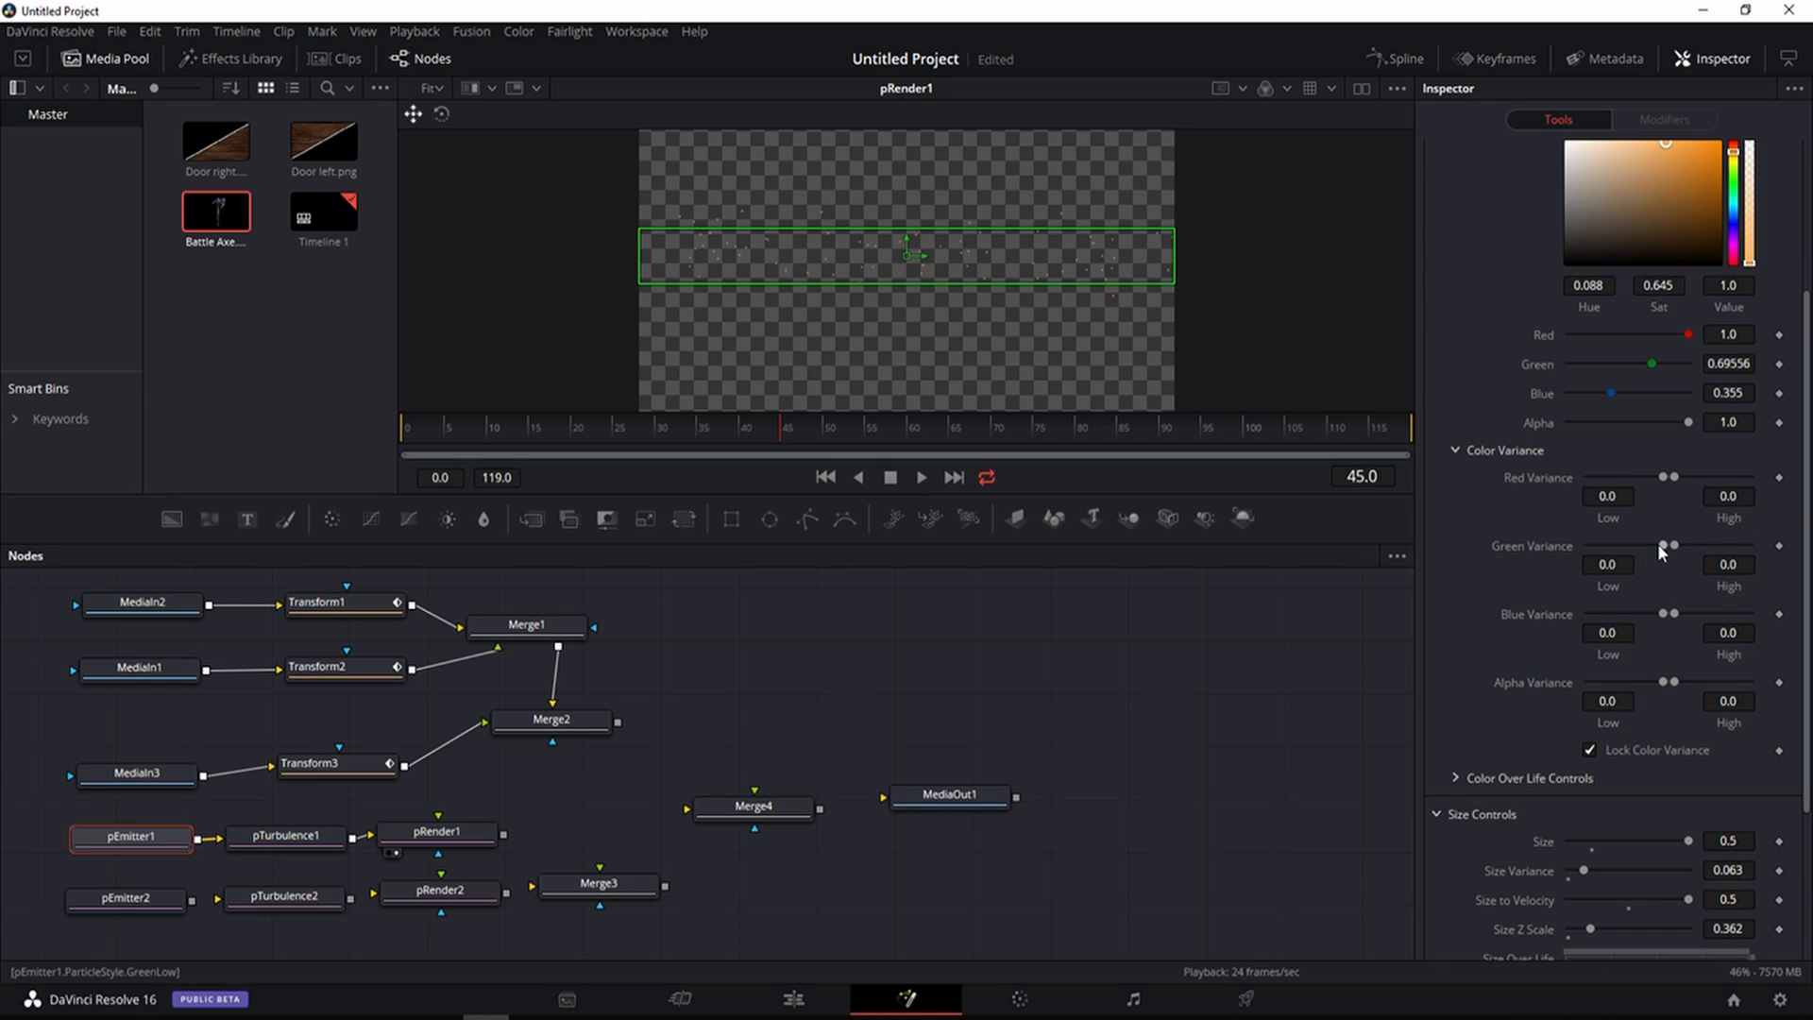
left_click(1622, 566)
left_click(1728, 564)
type("0.1")
left_click(1603, 561)
type("-")
key("Return")
Set pEmitter1's Blue Variance to -0.1 low and 0.1 high and preview the particles in playback
left_click(1620, 633)
type("-")
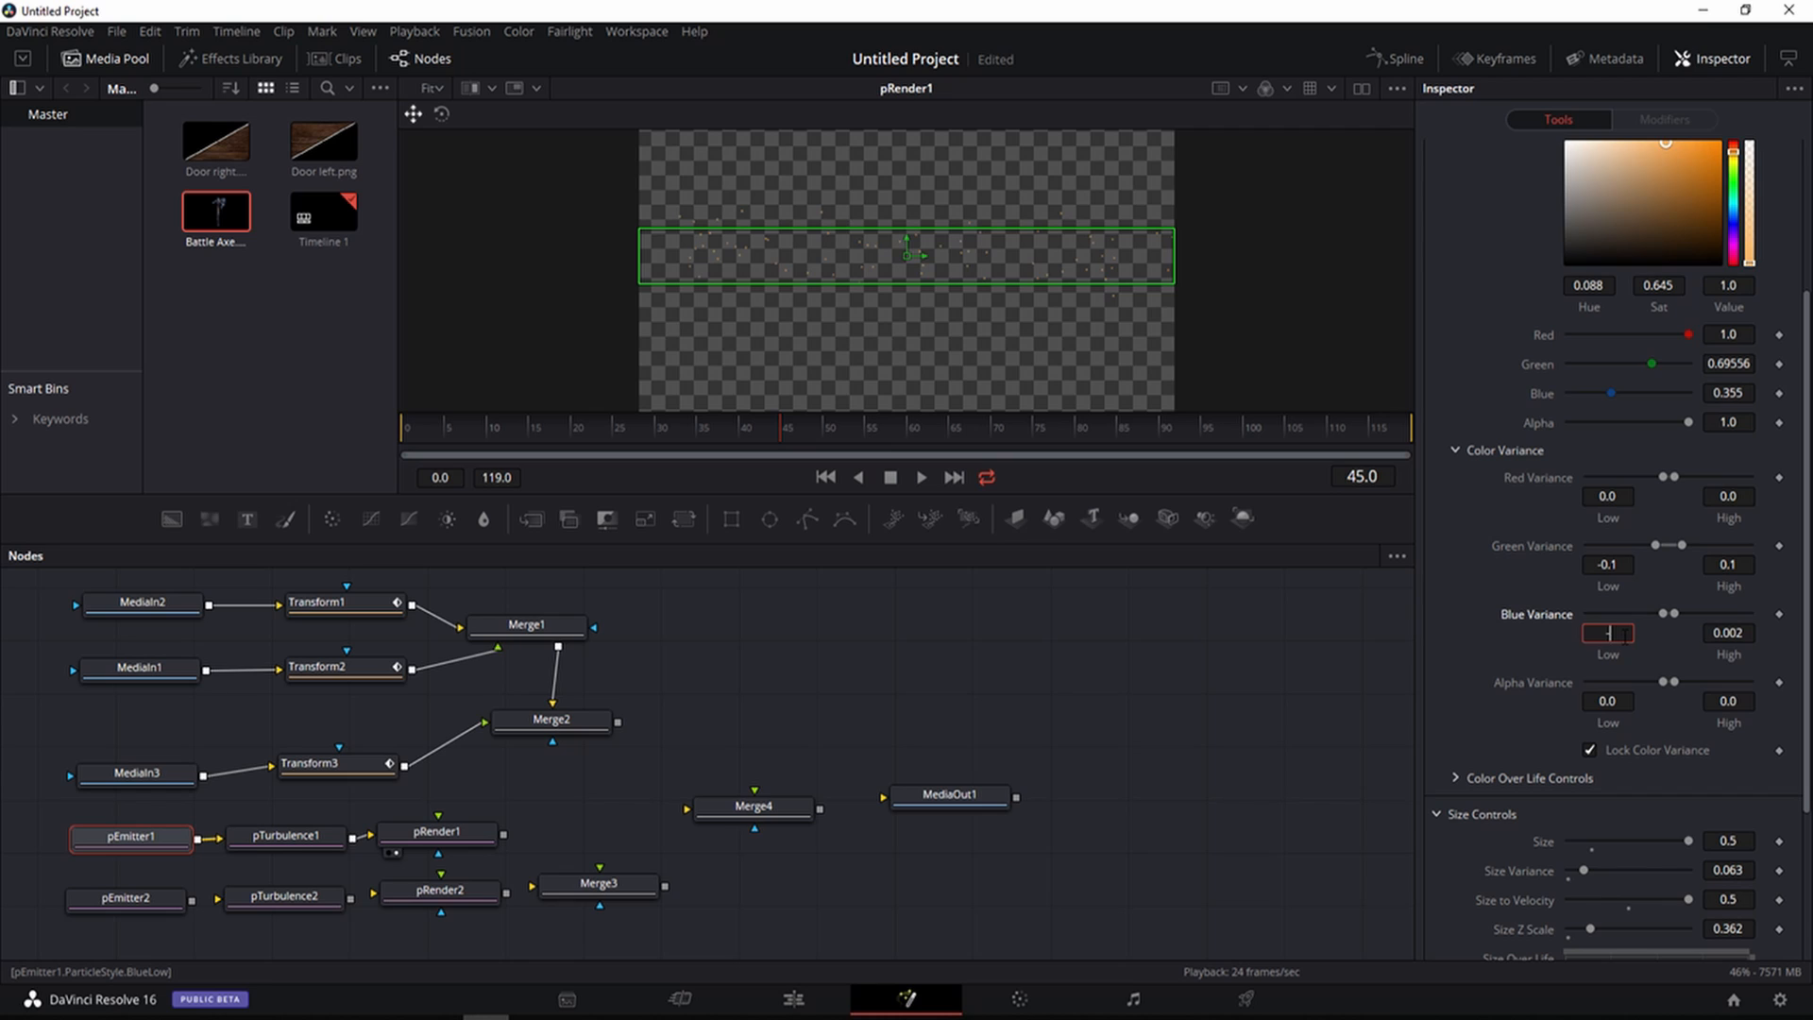
type("0.1")
key("Tab")
type("0.1")
key("Tab")
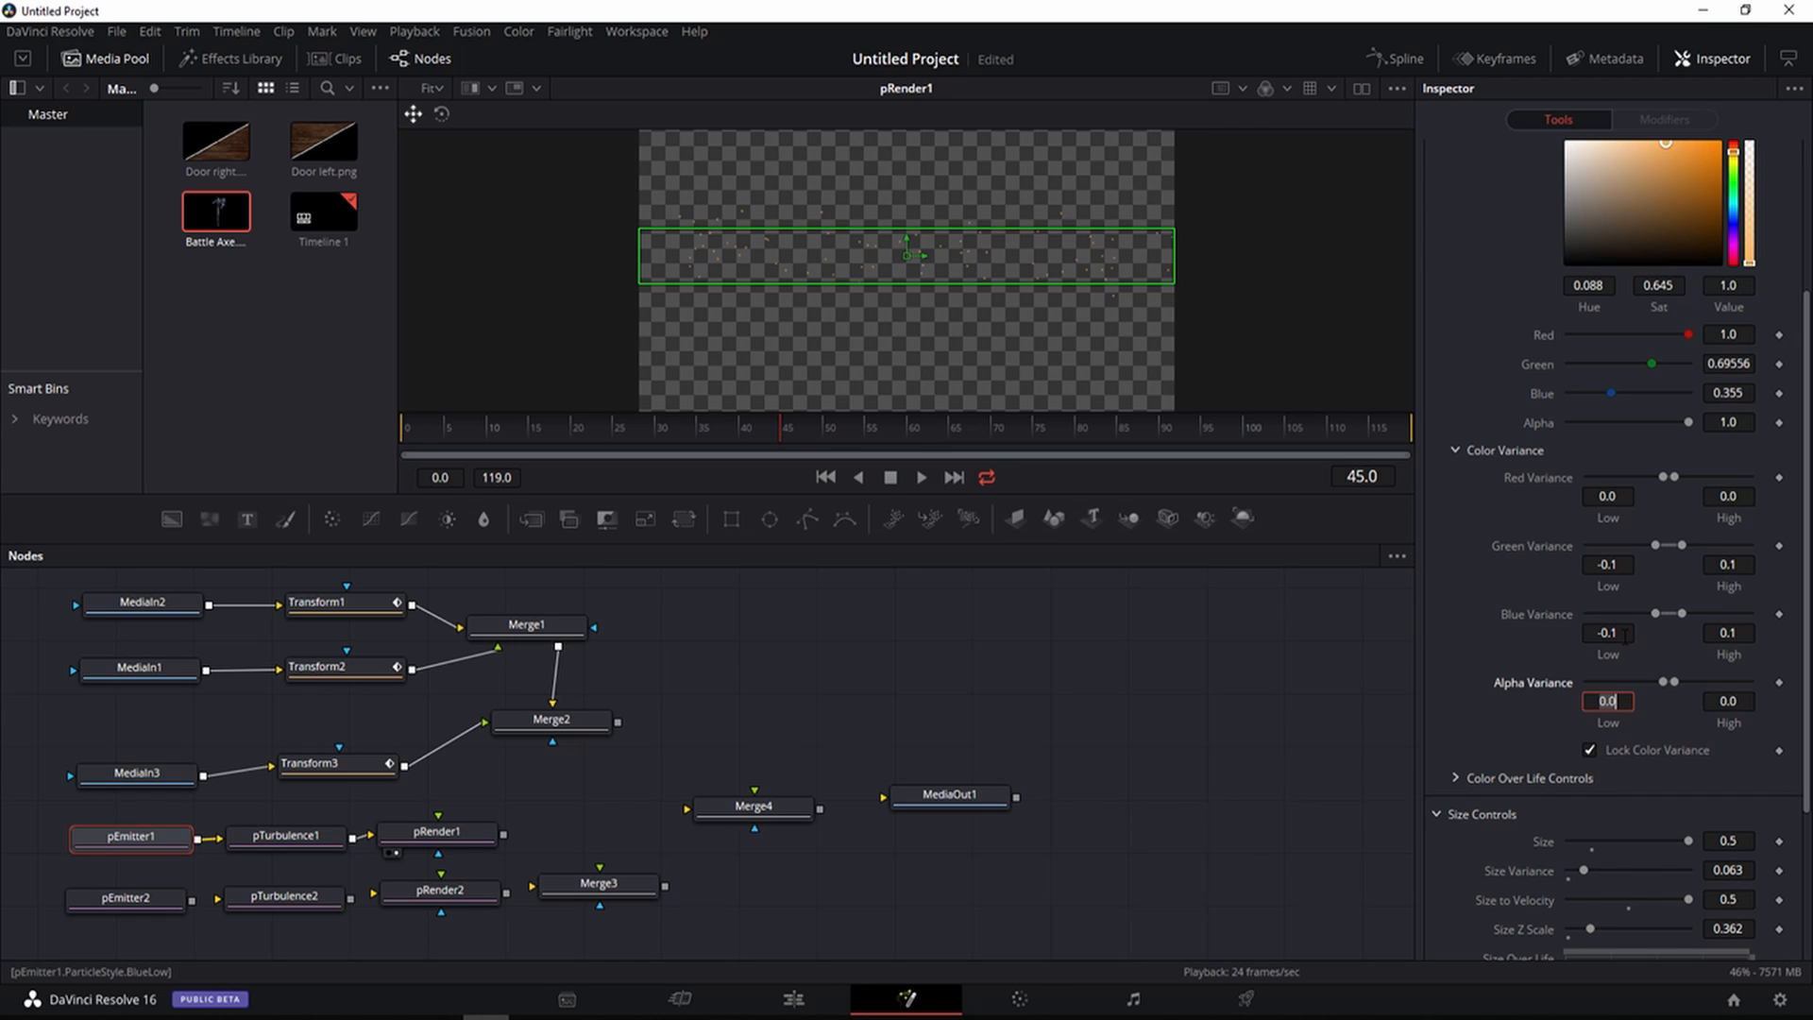
left_click(1514, 554)
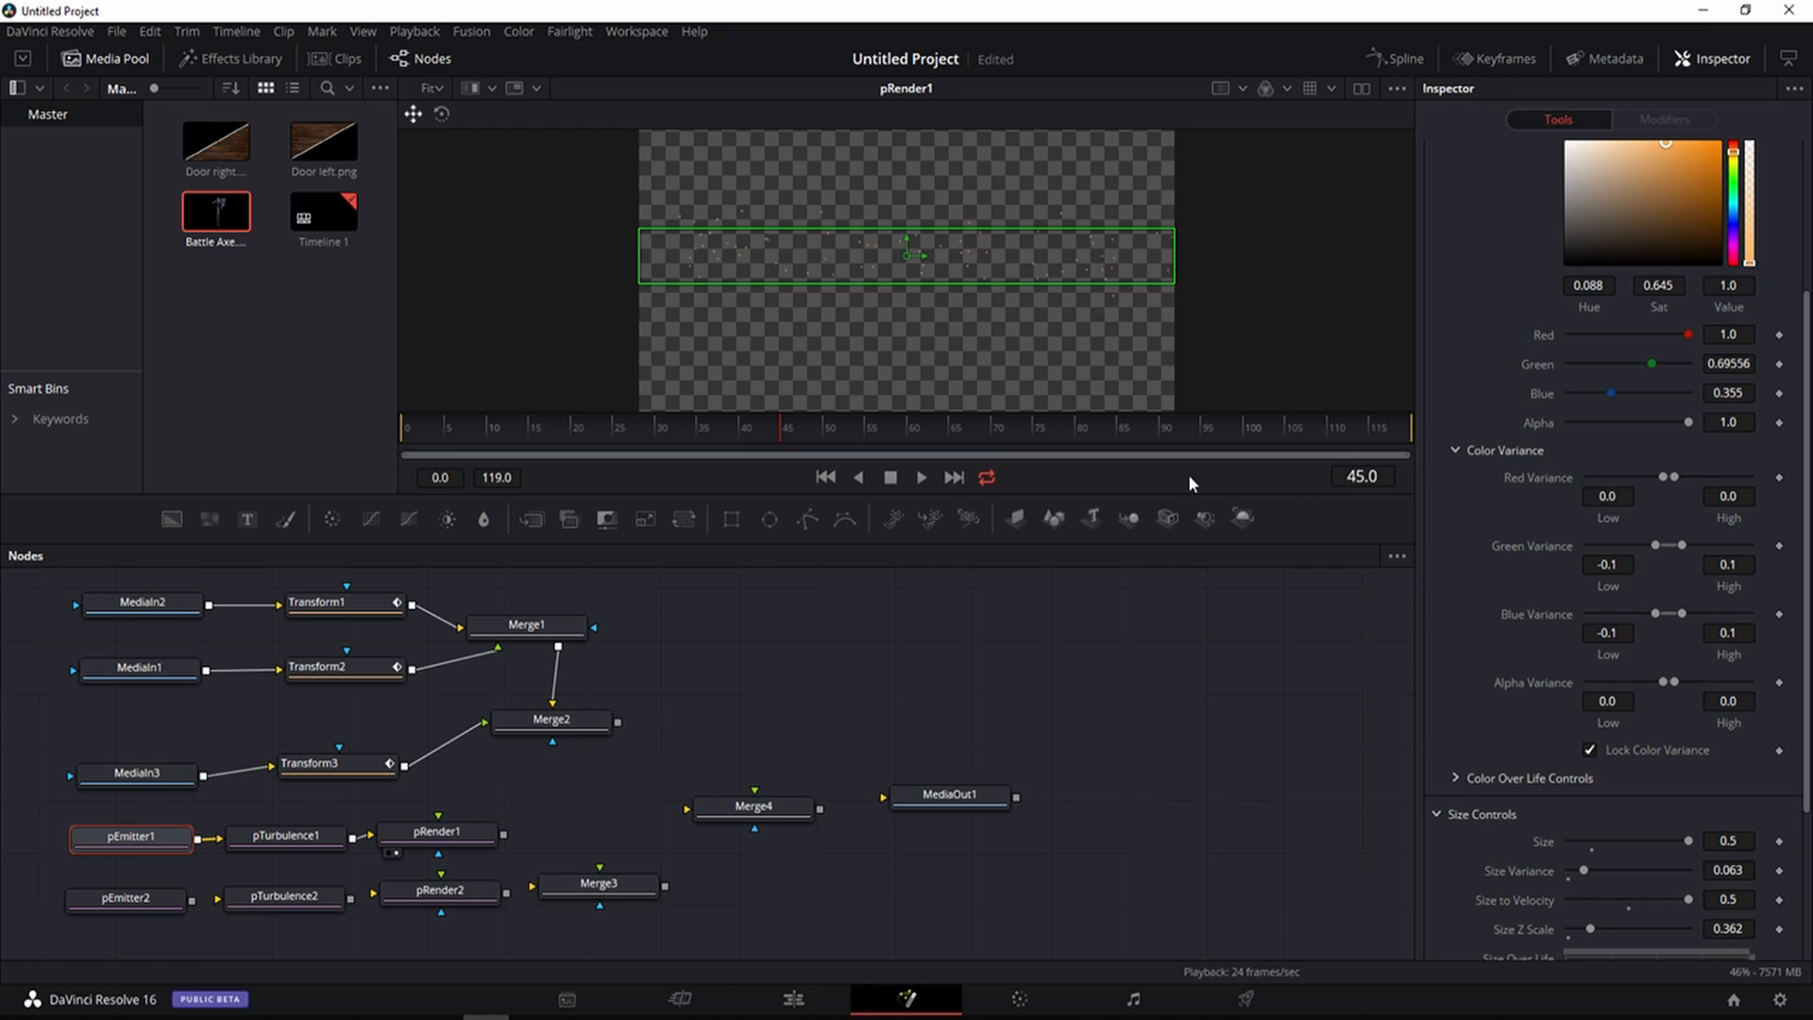
left_click(921, 476)
left_click(921, 477)
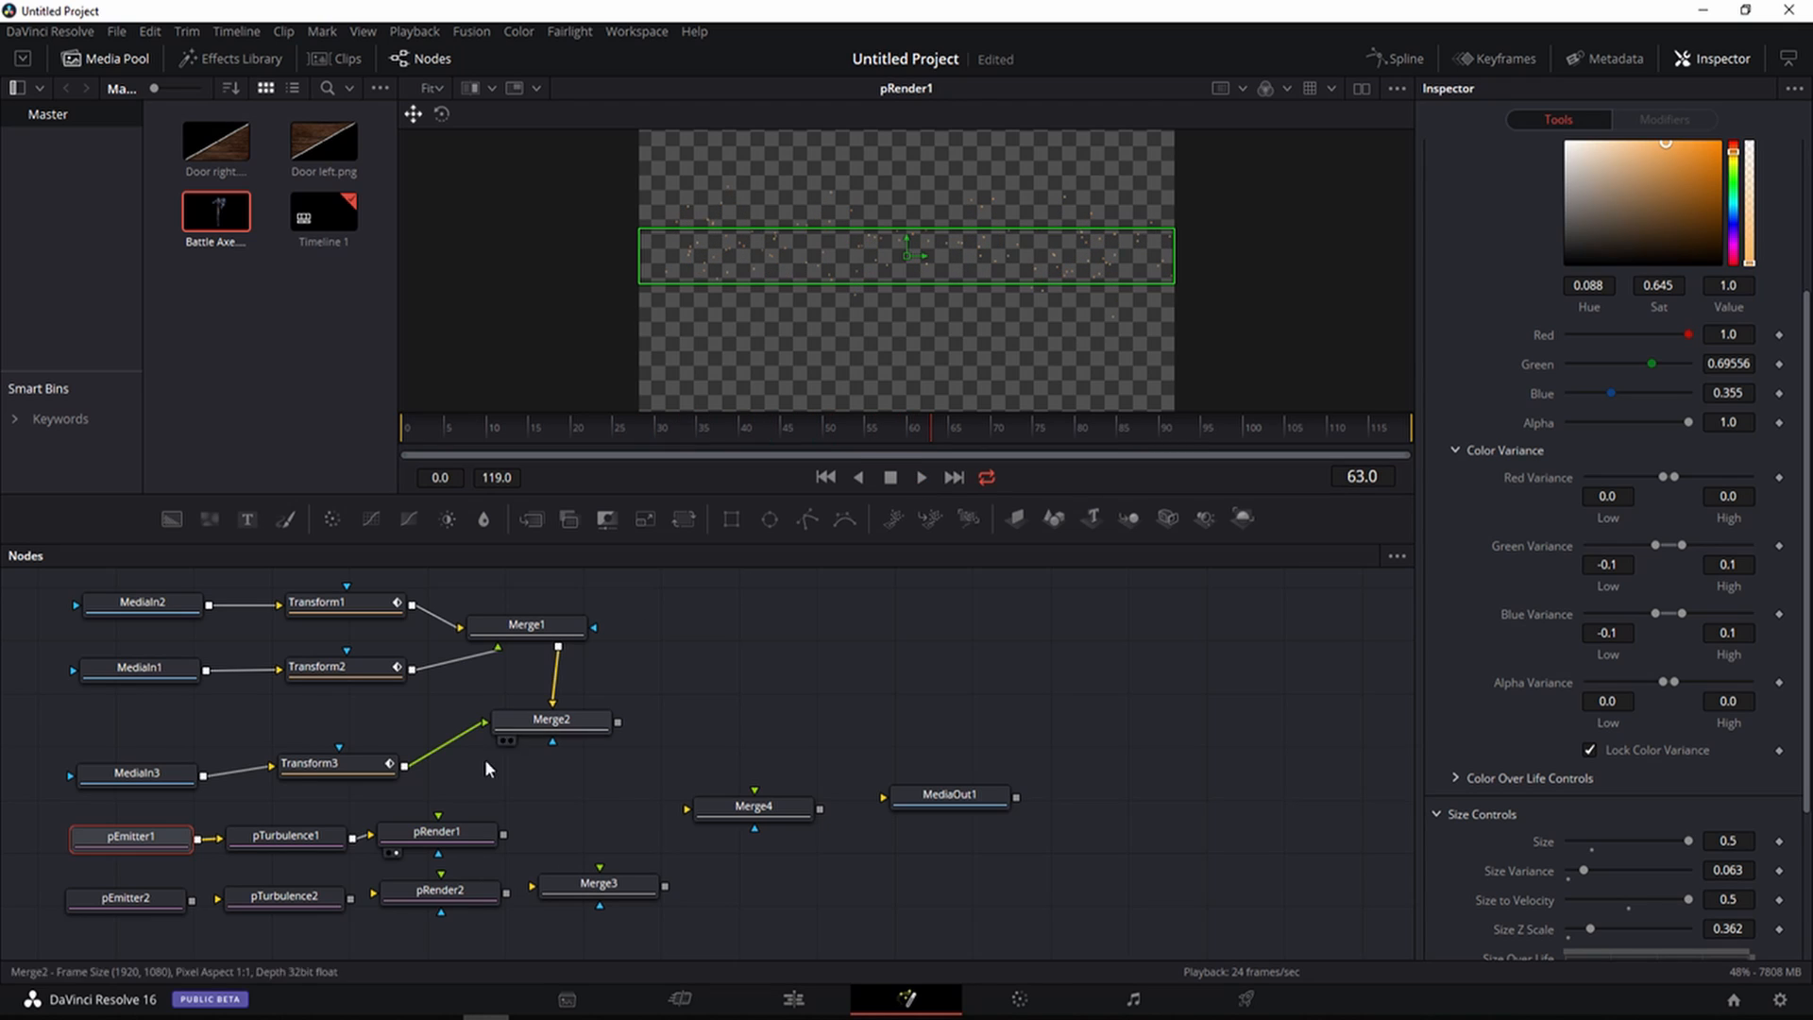
Set pTurbulence1's X, Y and Z Strength to 0.15 each and preview the particle motion
left_click(274, 835)
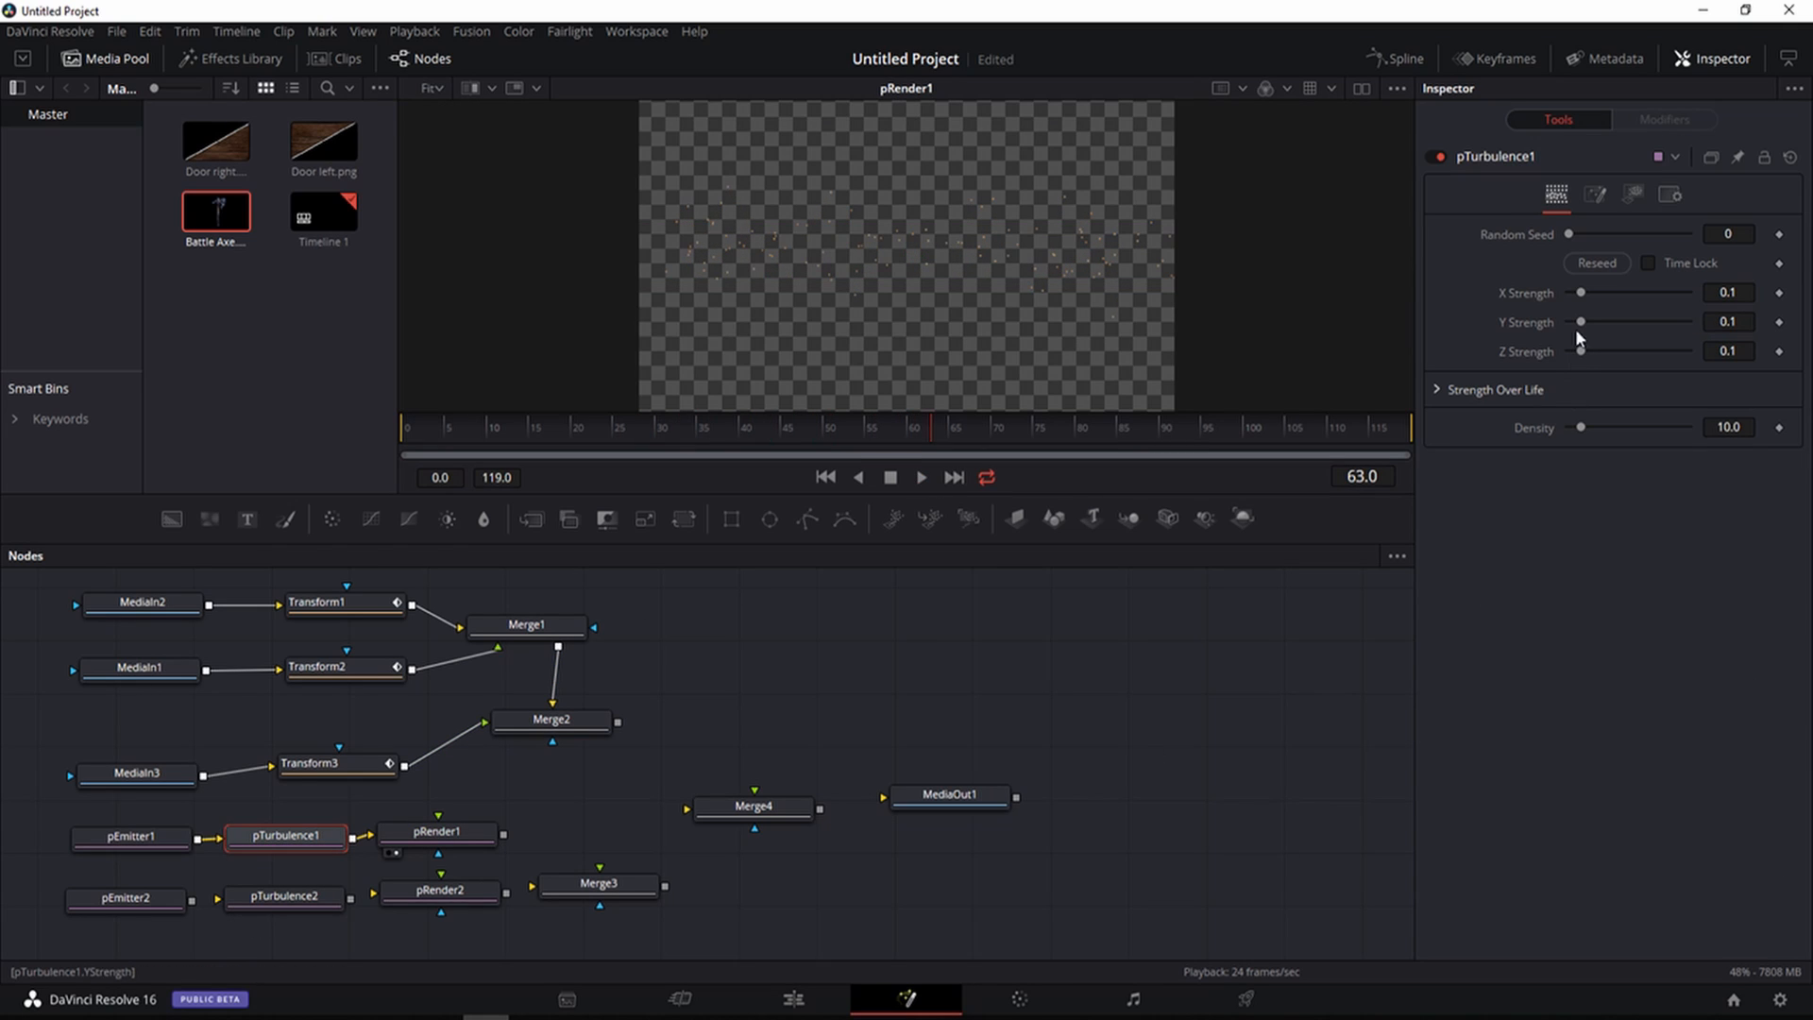
left_click_drag(1582, 295, 1586, 348)
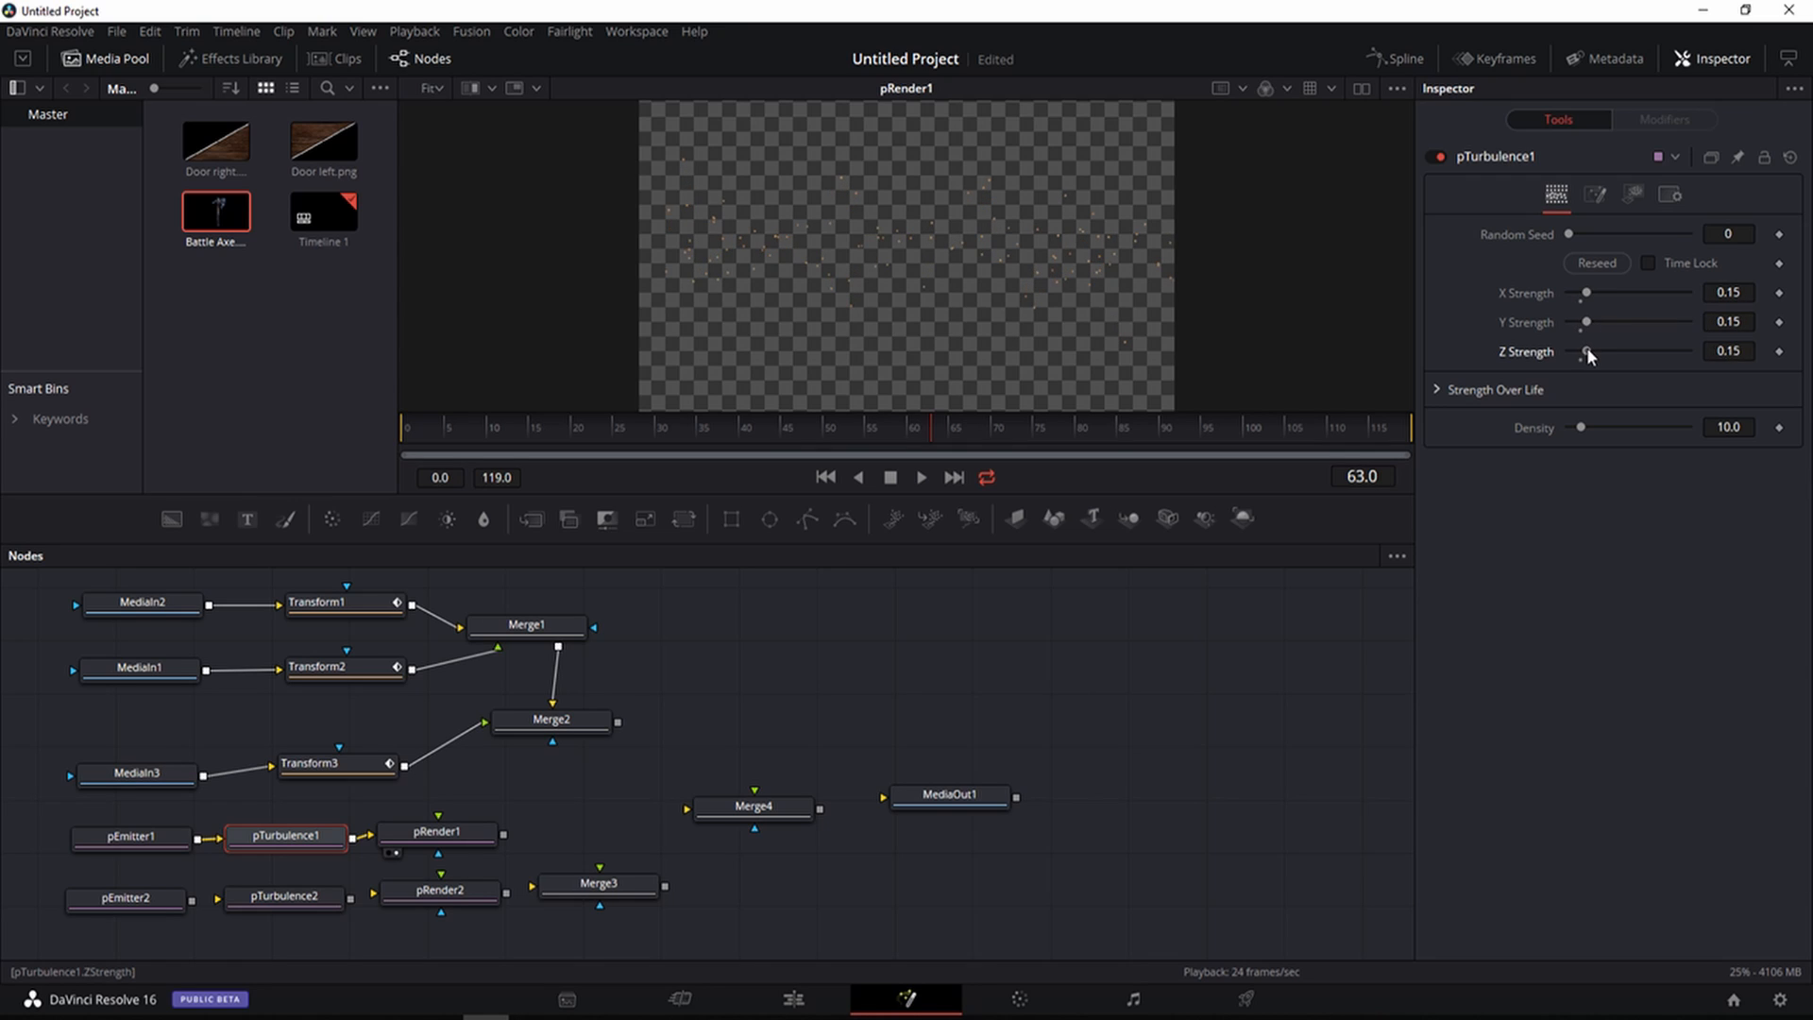
left_click(920, 477)
left_click(892, 478)
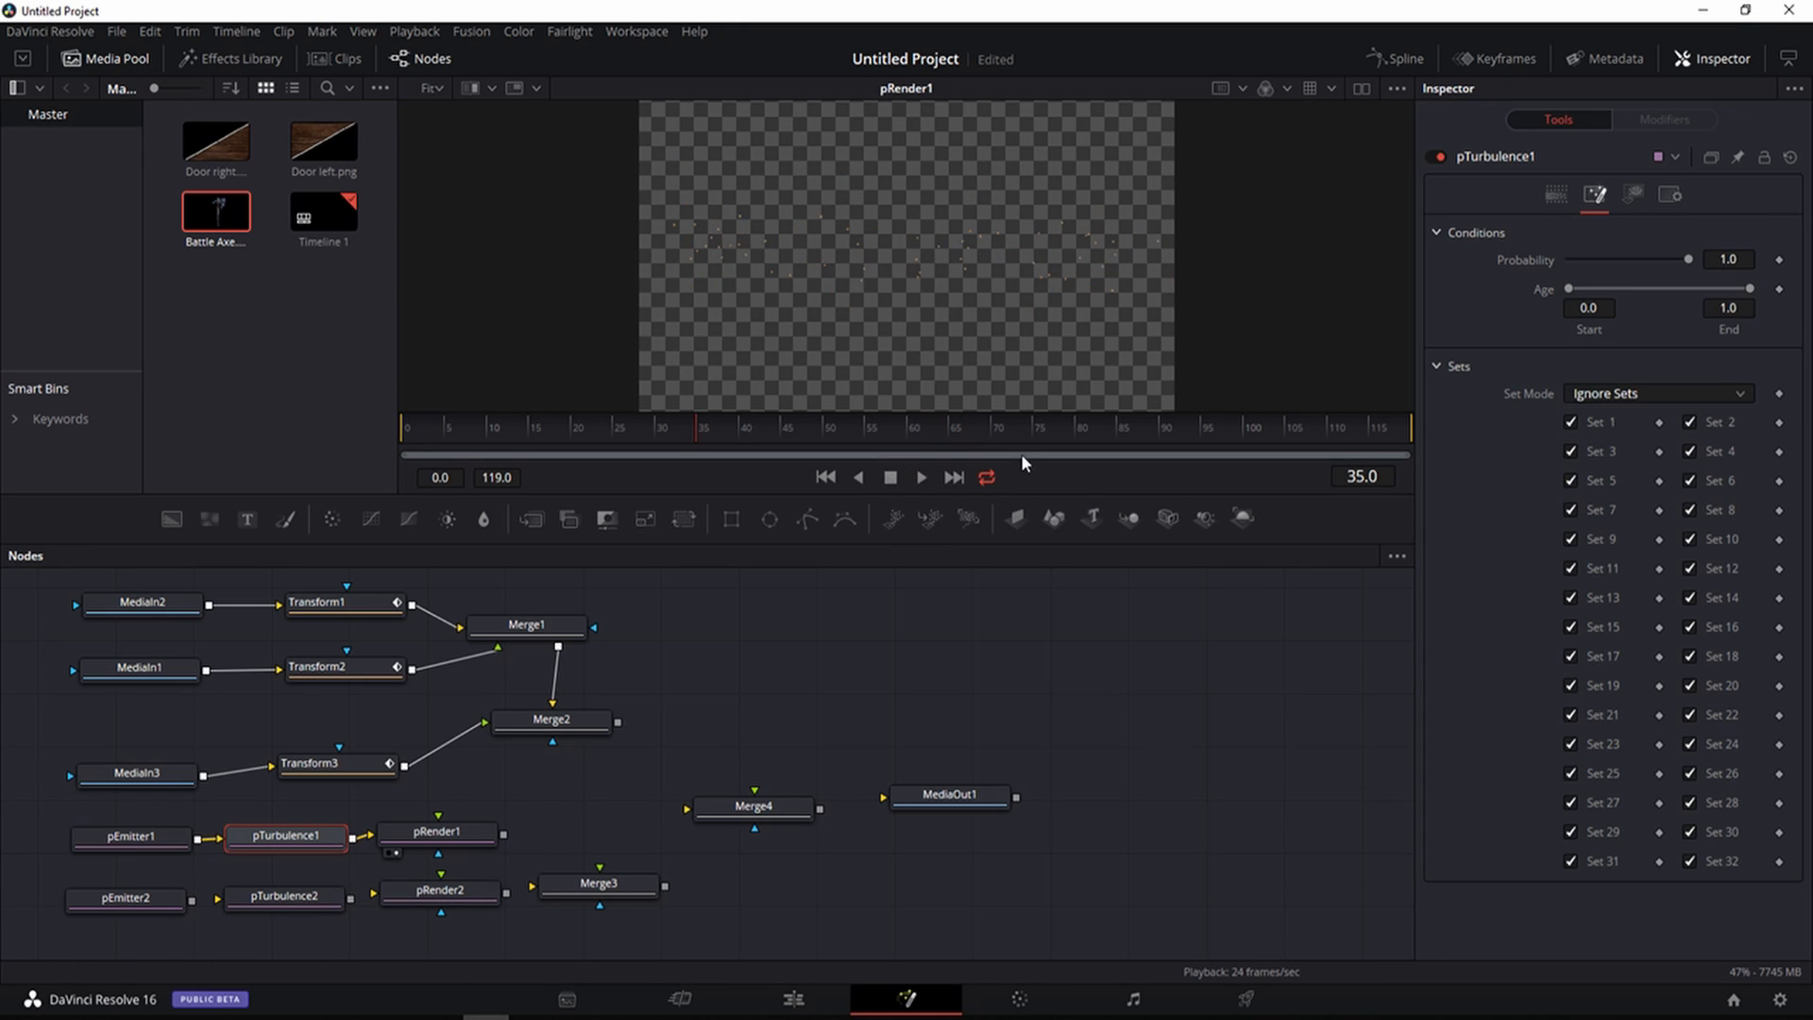
left_click(1631, 194)
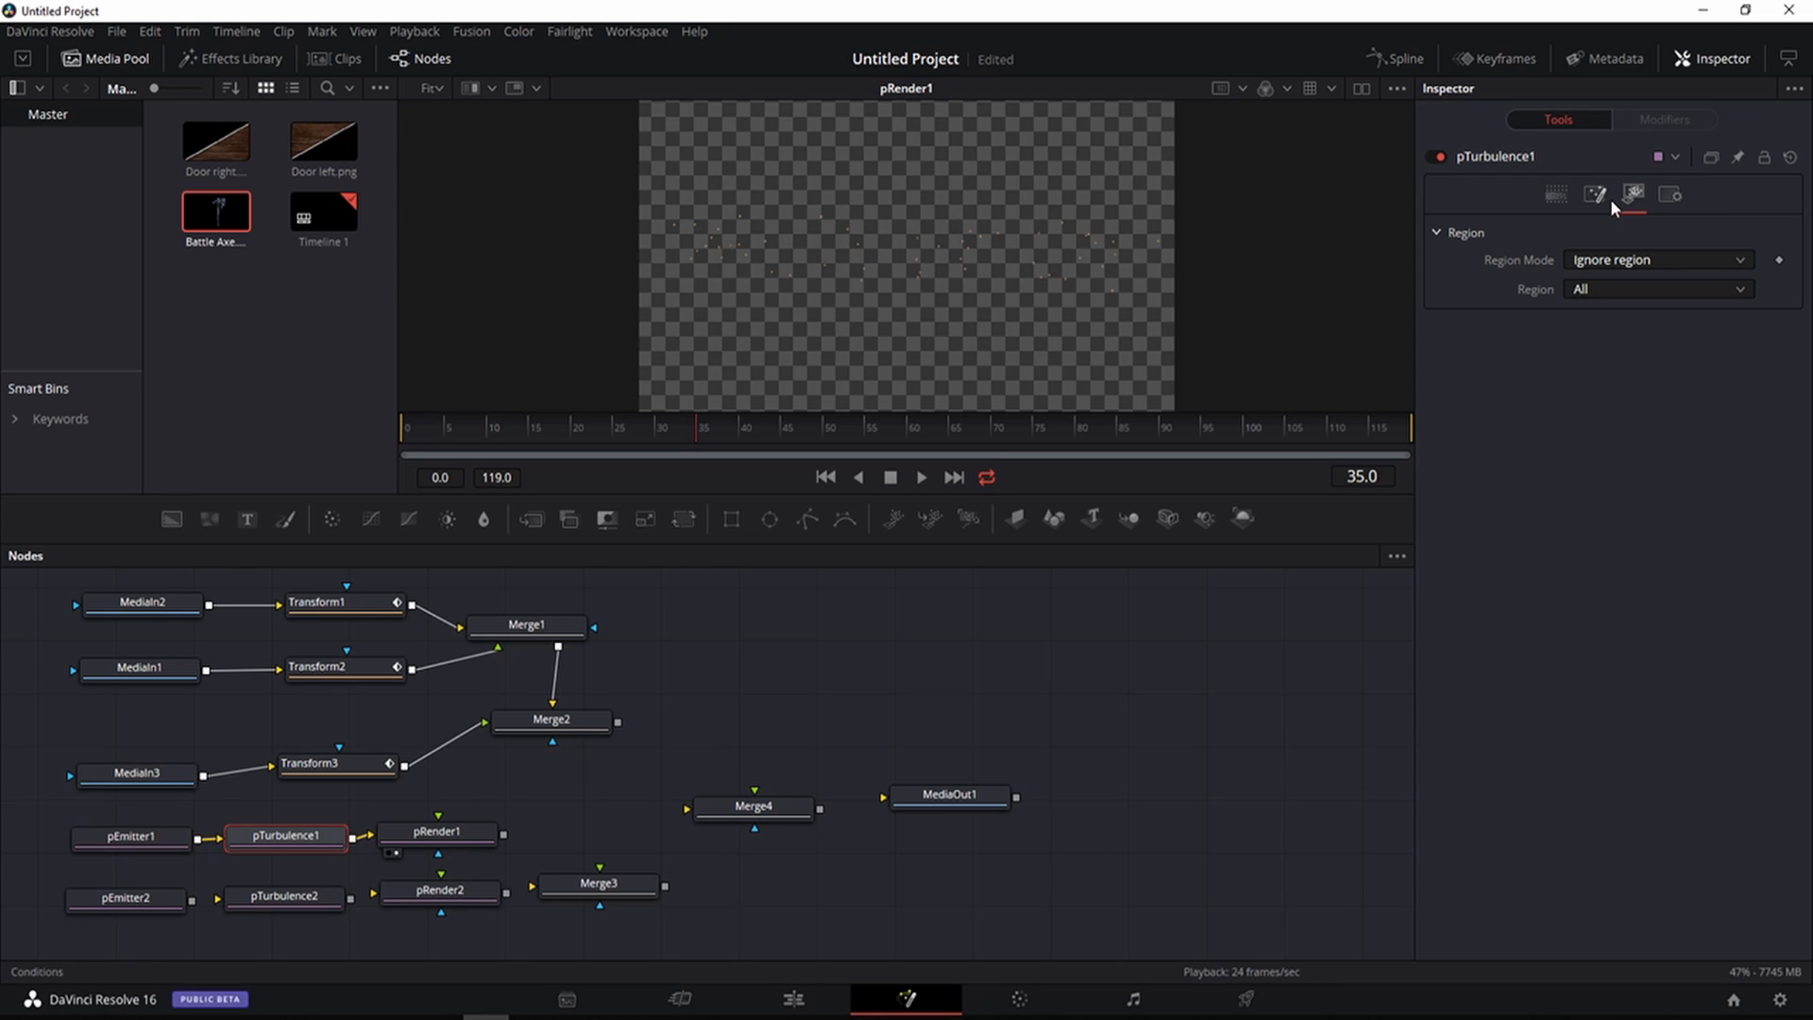
left_click(1557, 195)
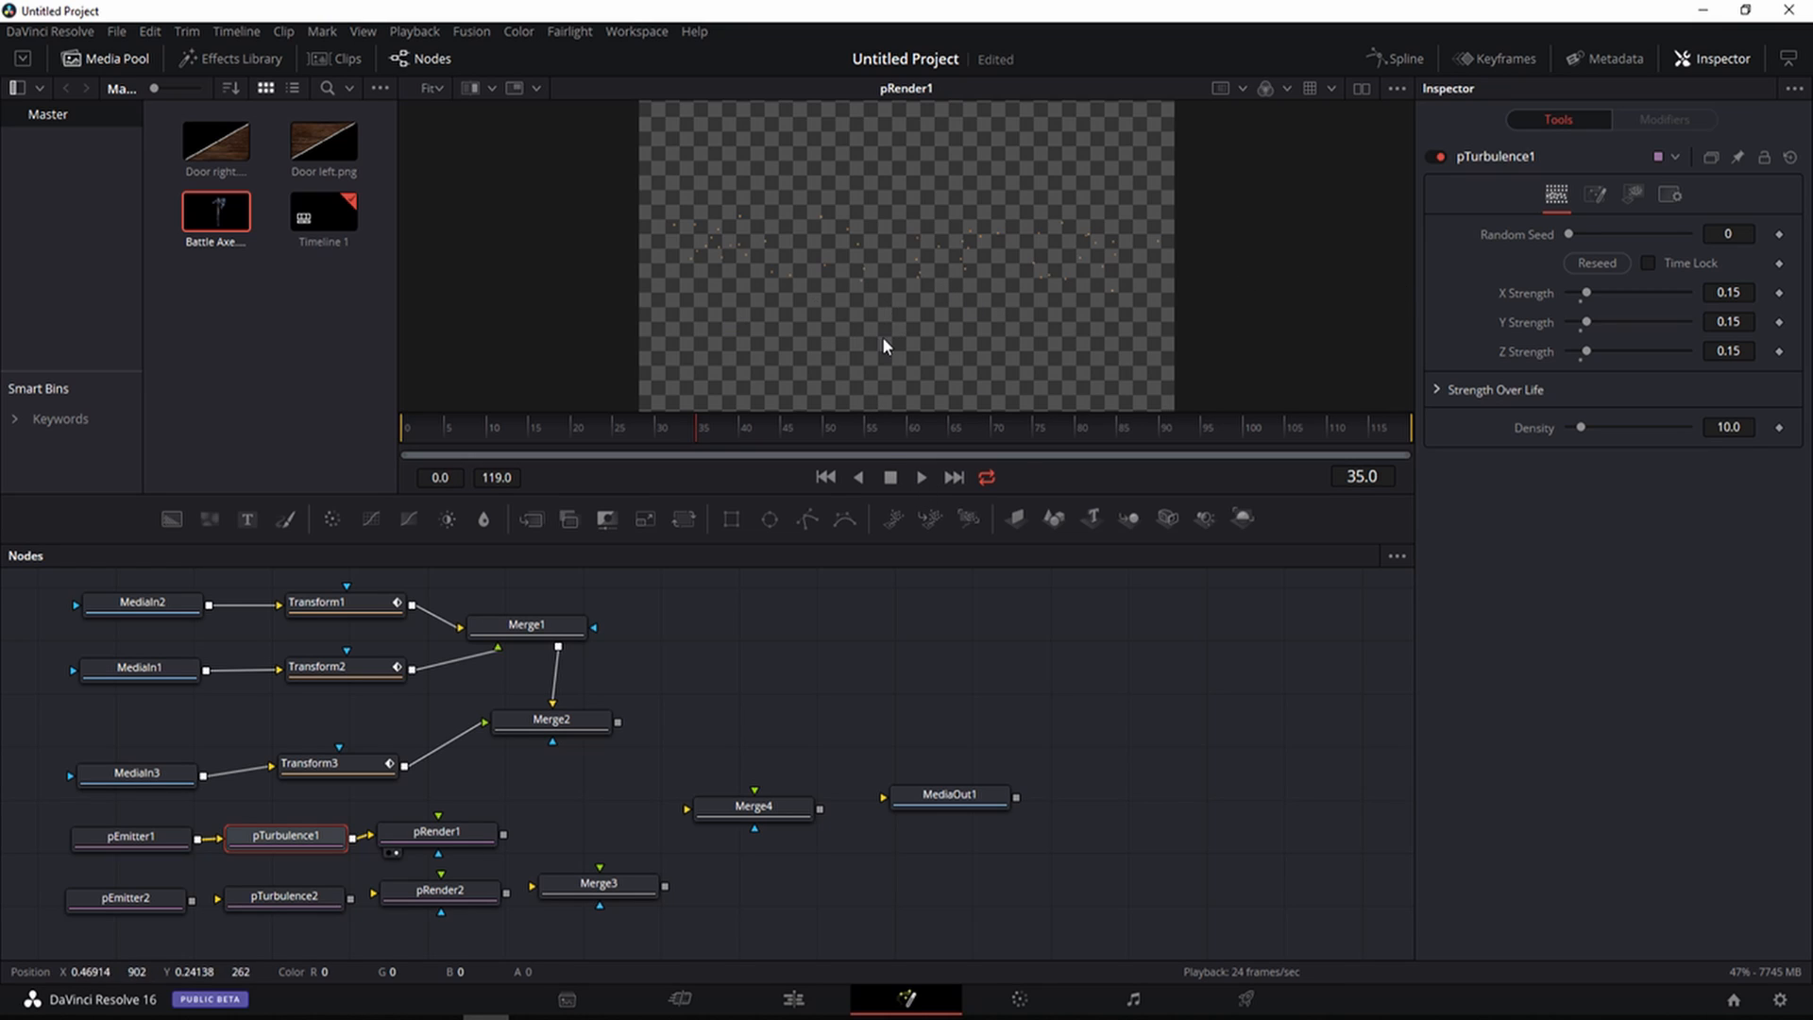
Set pRender1's Blur to 3.1 and its Glow to 0.606
left_click(422, 835)
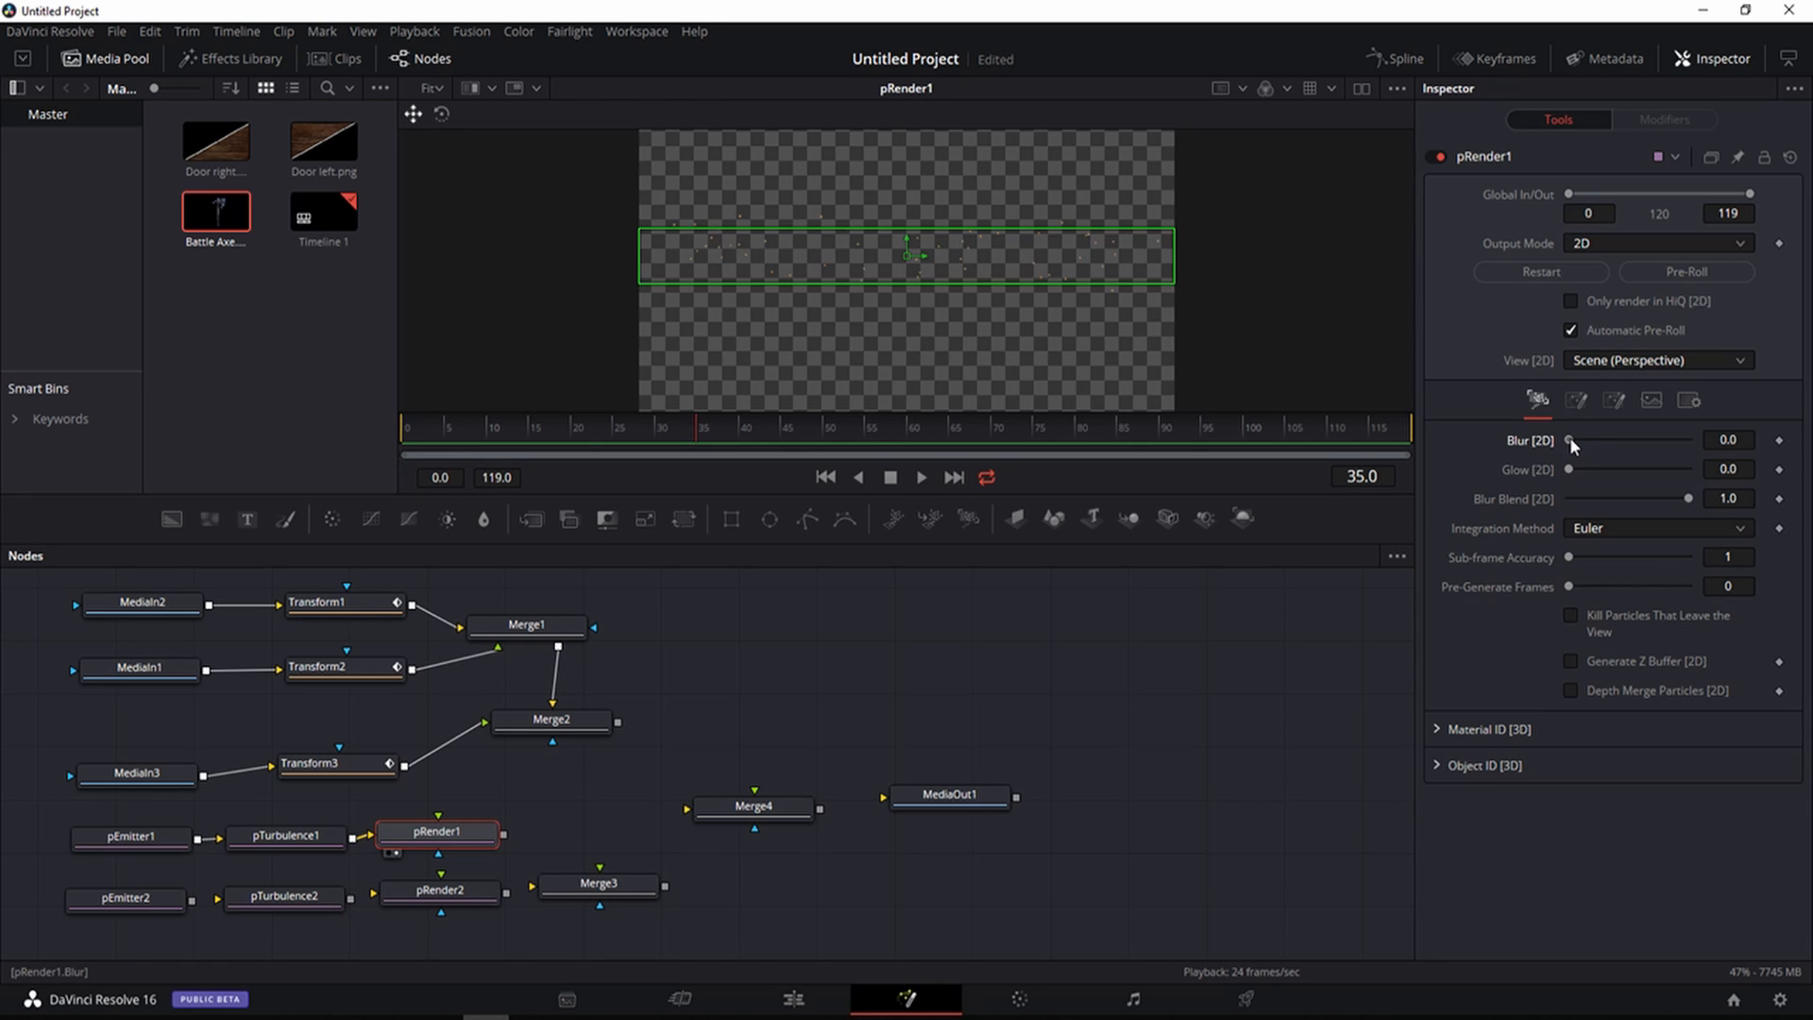
left_click_drag(1569, 438, 1641, 463)
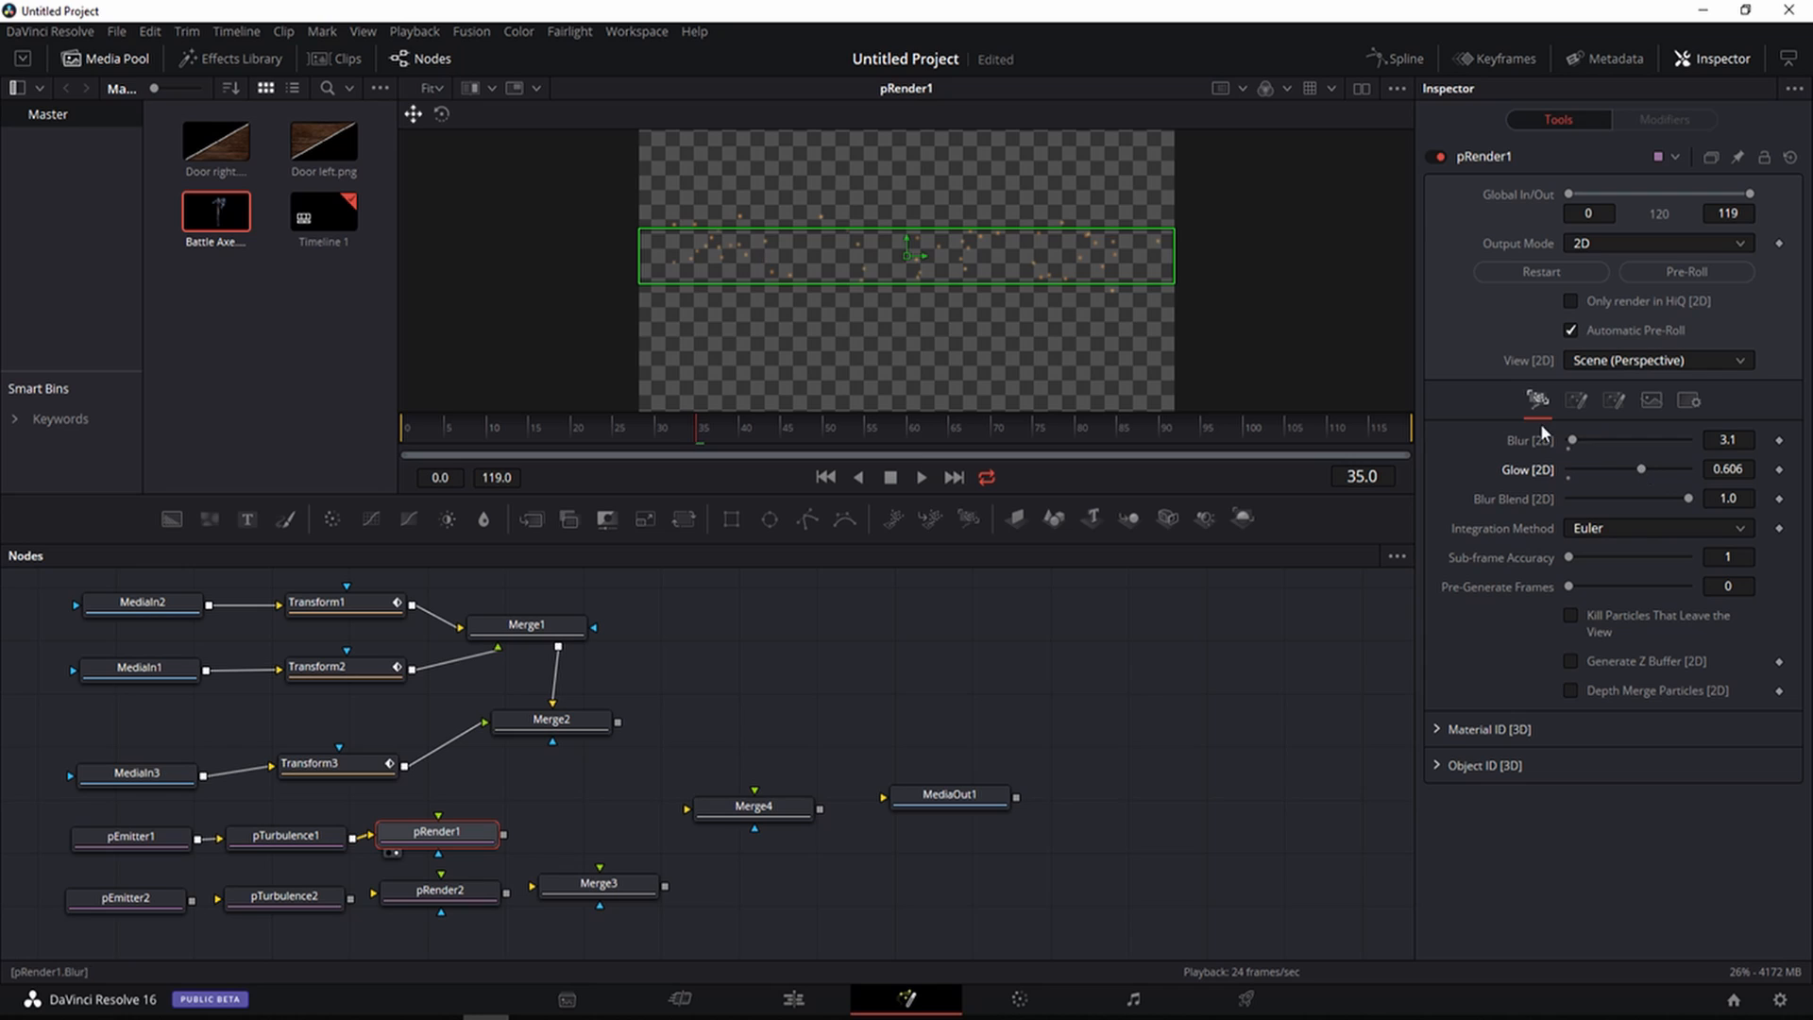
Move pEmitter1's emission rectangle straight down to the bottom edge of the frame while playing back the particles
left_click(187, 838)
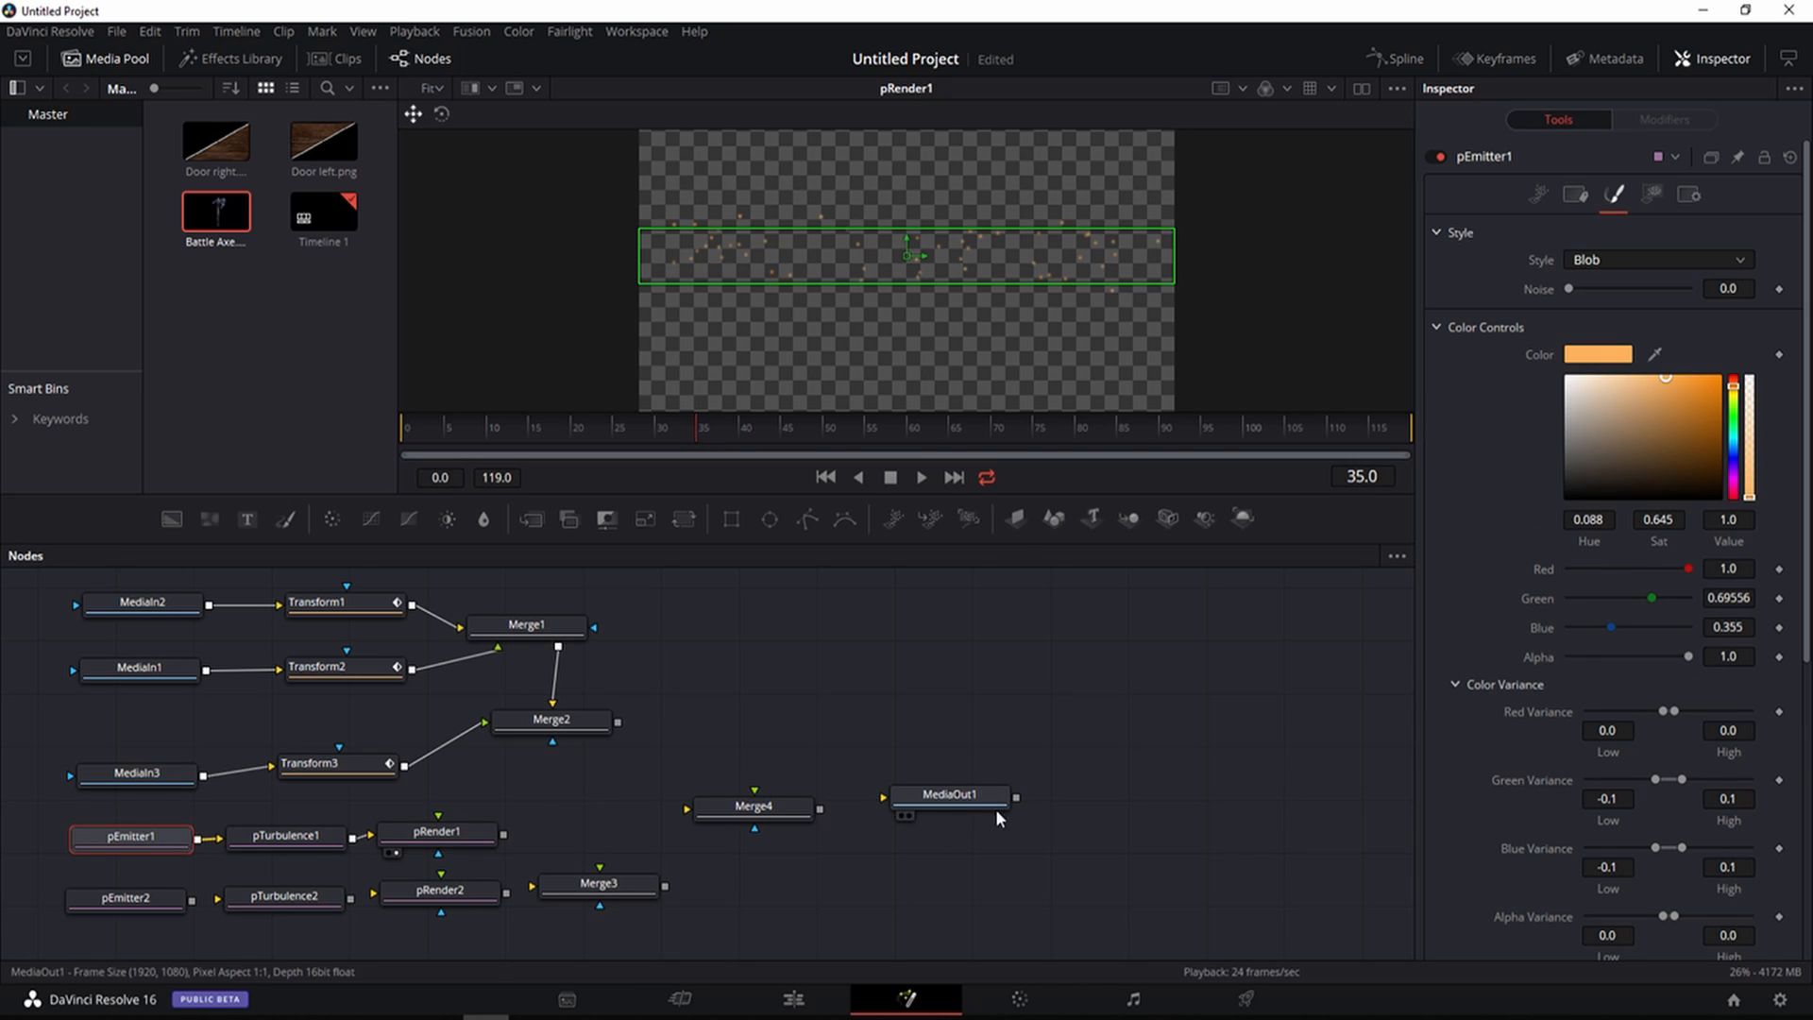
left_click(920, 478)
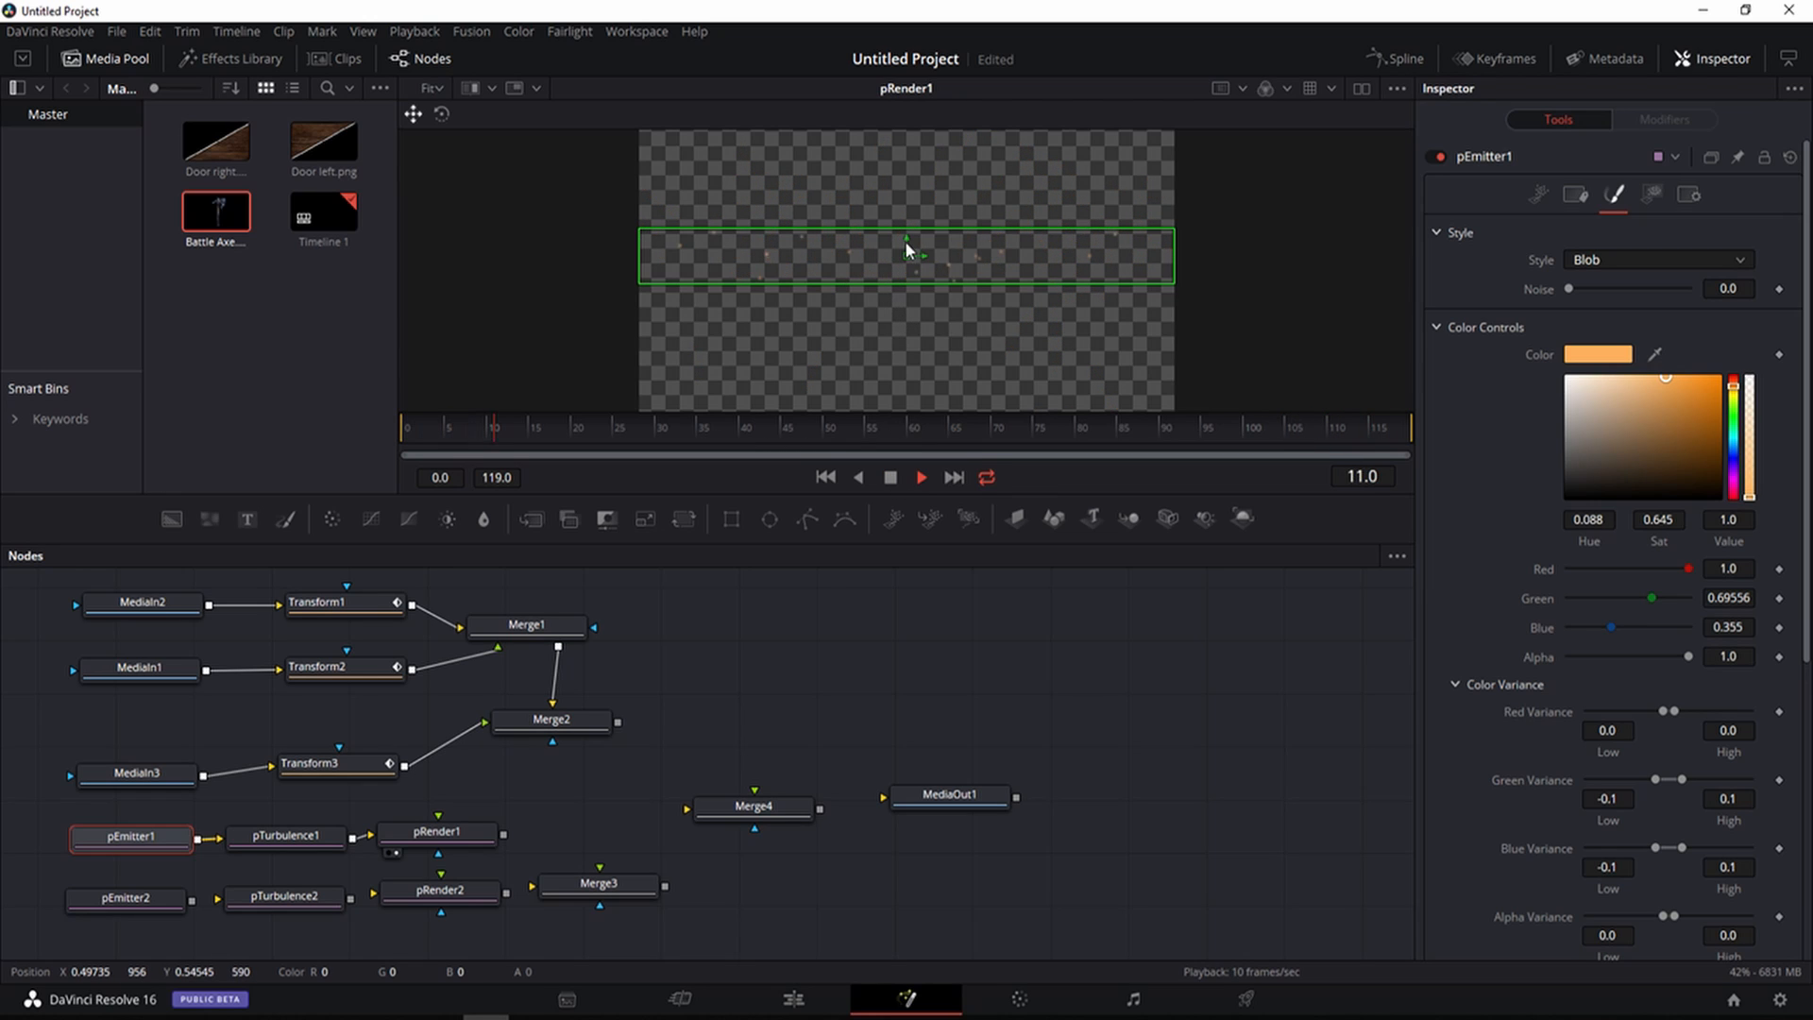
left_click_drag(905, 241, 904, 408)
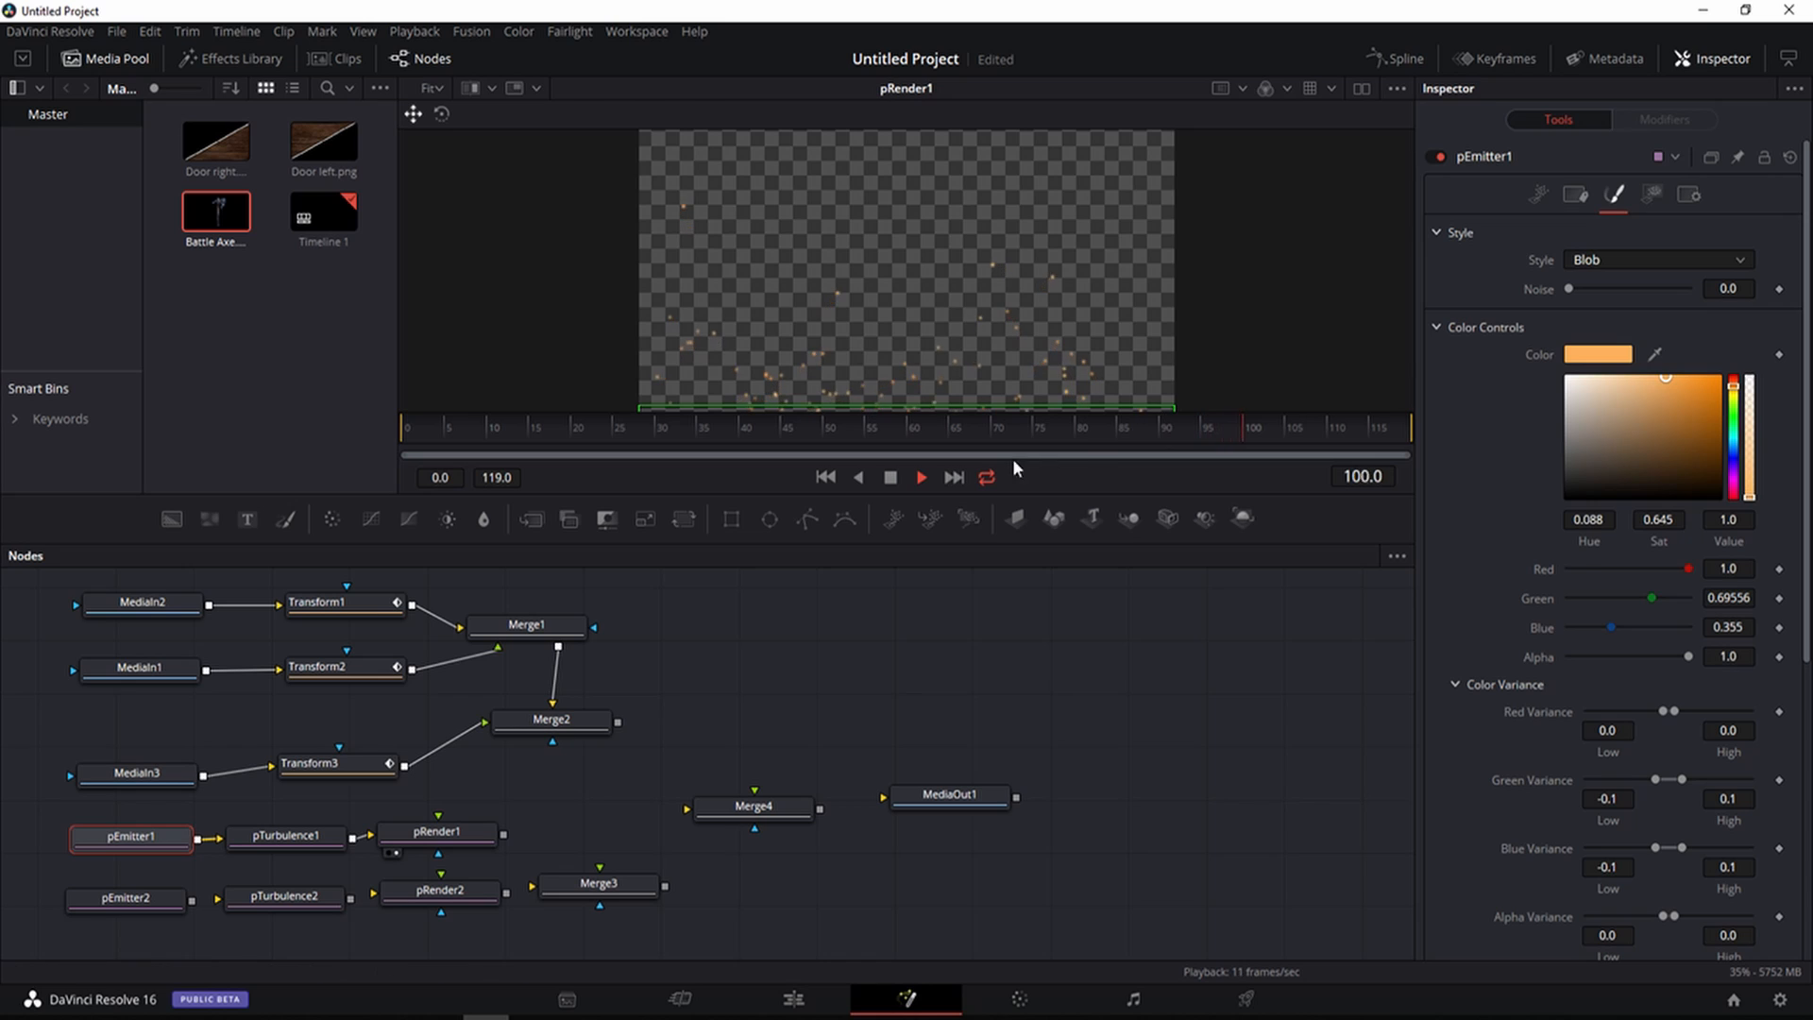
left_click(895, 479)
Raise pTurbulence1's X Strength to 0.213 and its Y and Z Strength to 0.244, checking the motion in playback
left_click(276, 835)
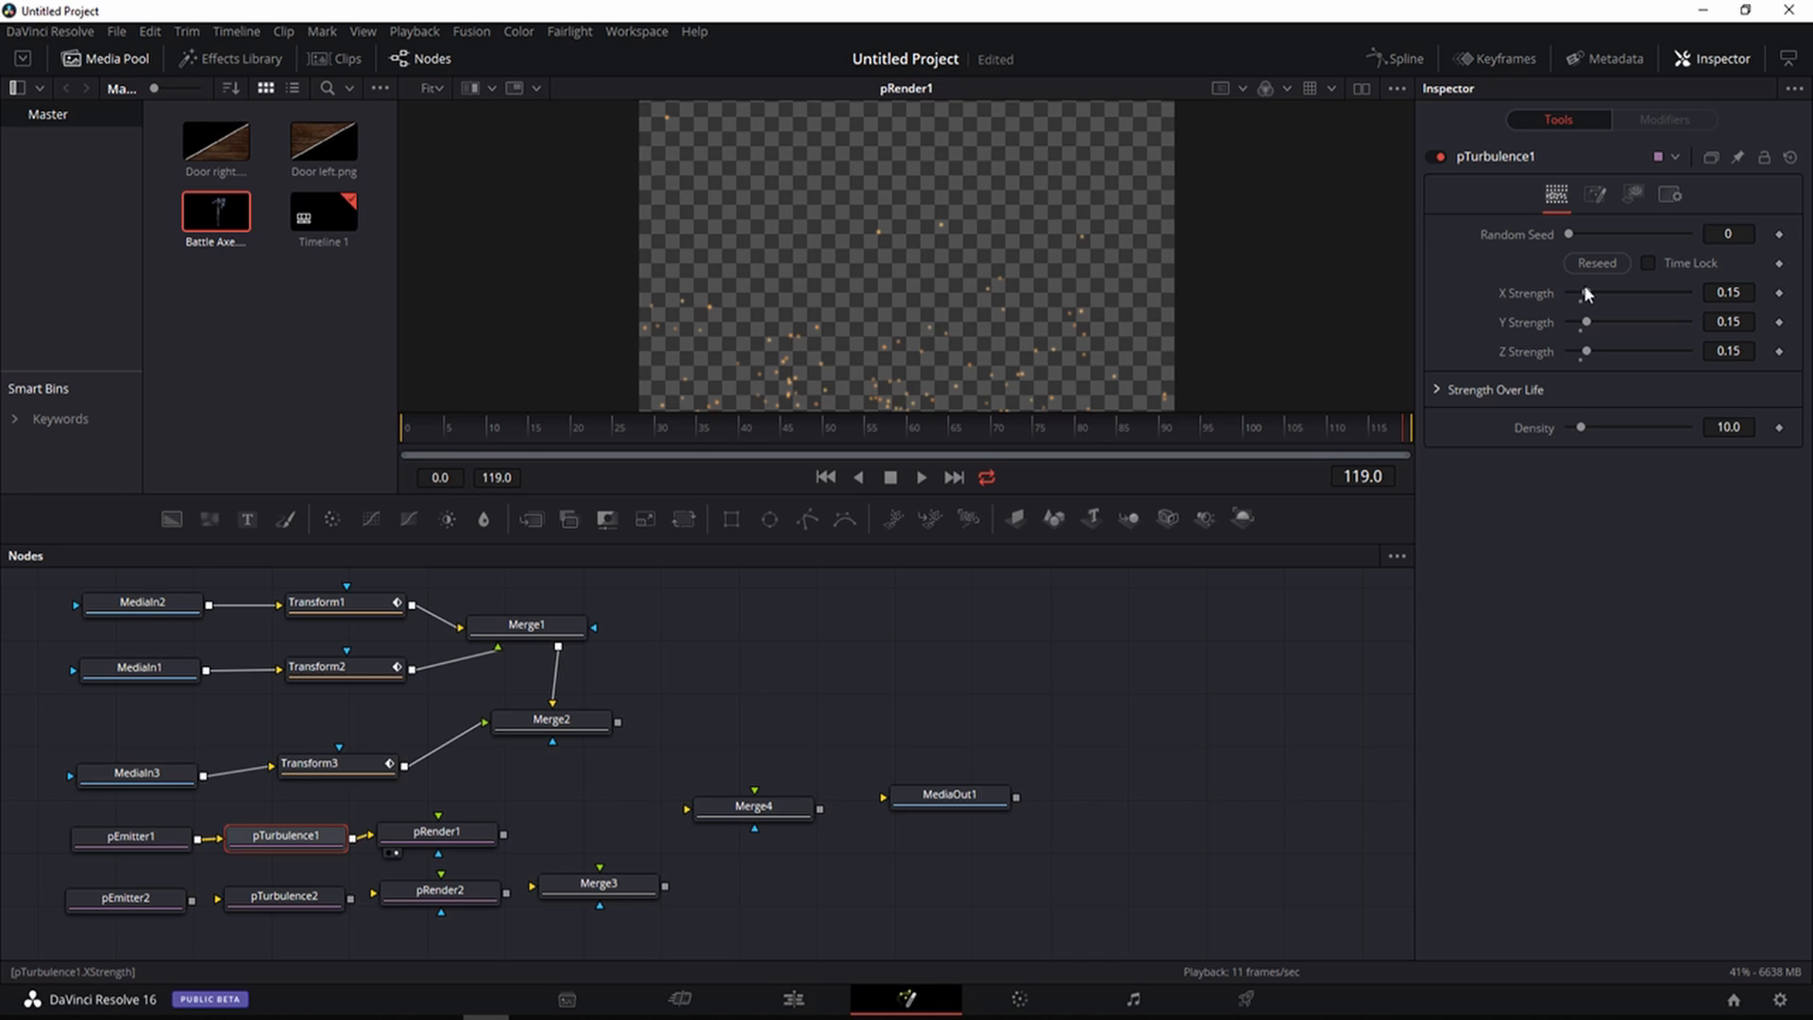
left_click_drag(1589, 292, 1595, 292)
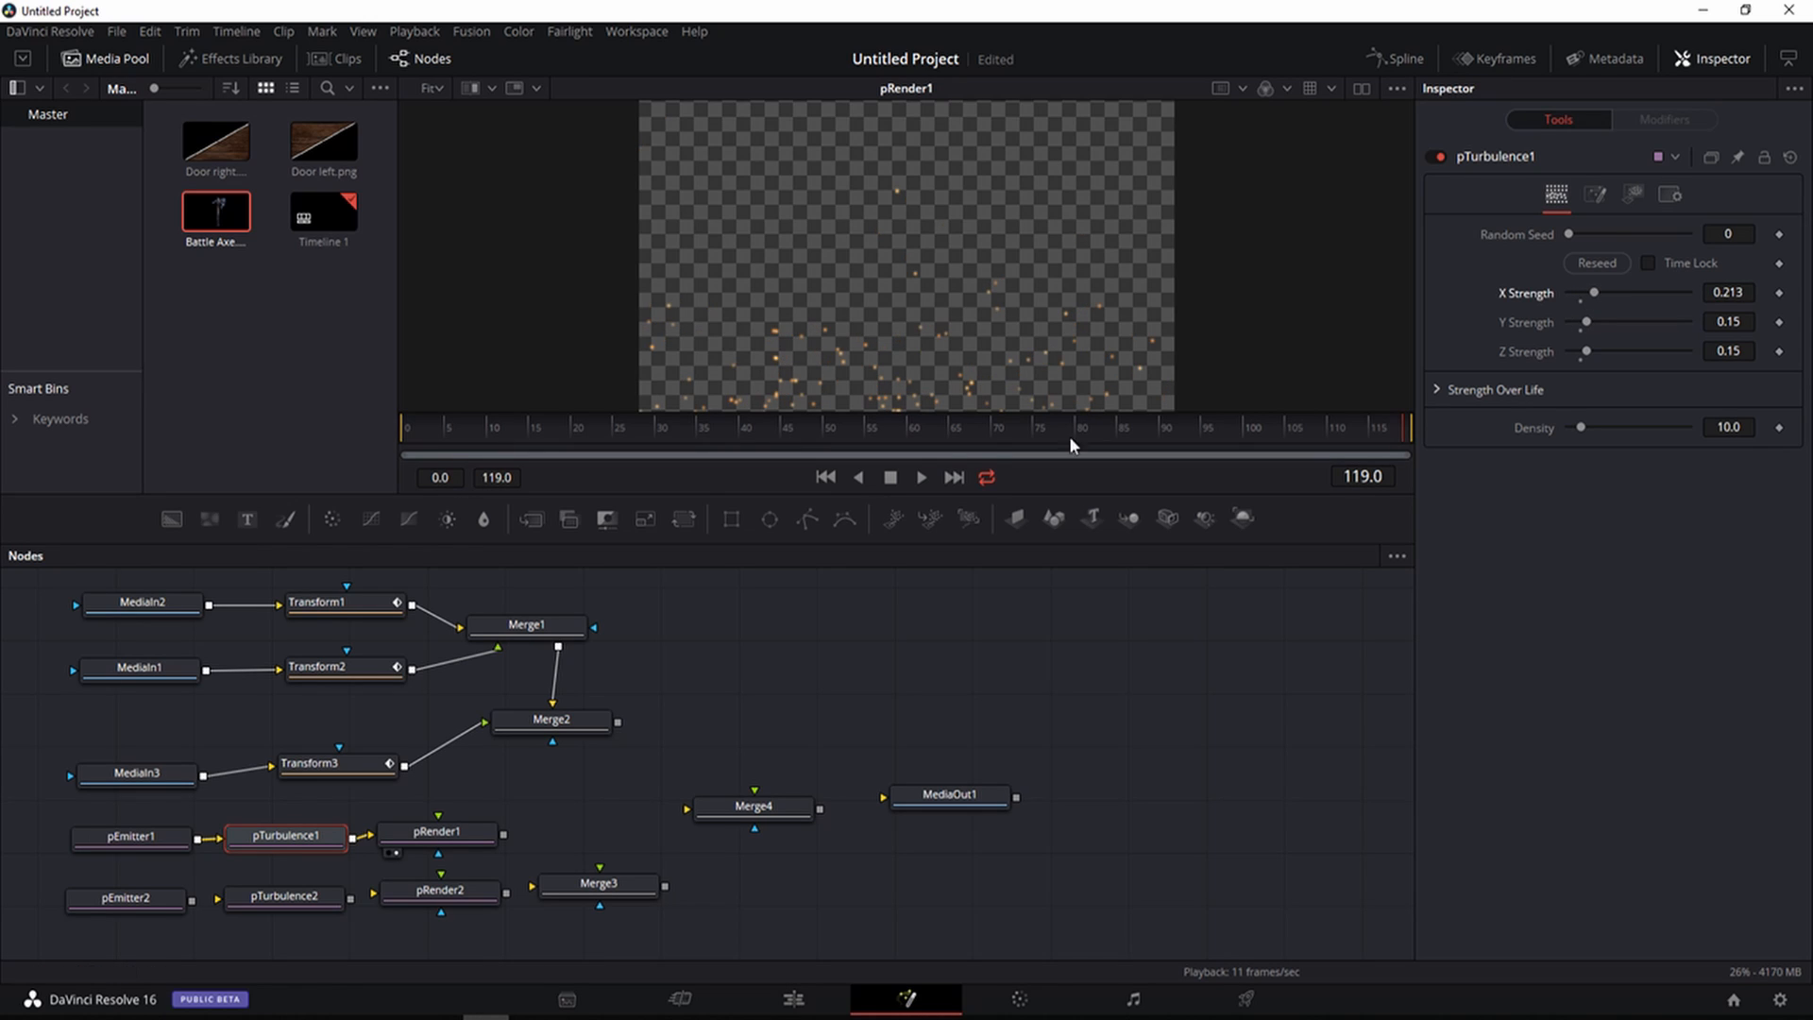
left_click(922, 476)
left_click(922, 477)
left_click_drag(1587, 321, 1598, 352)
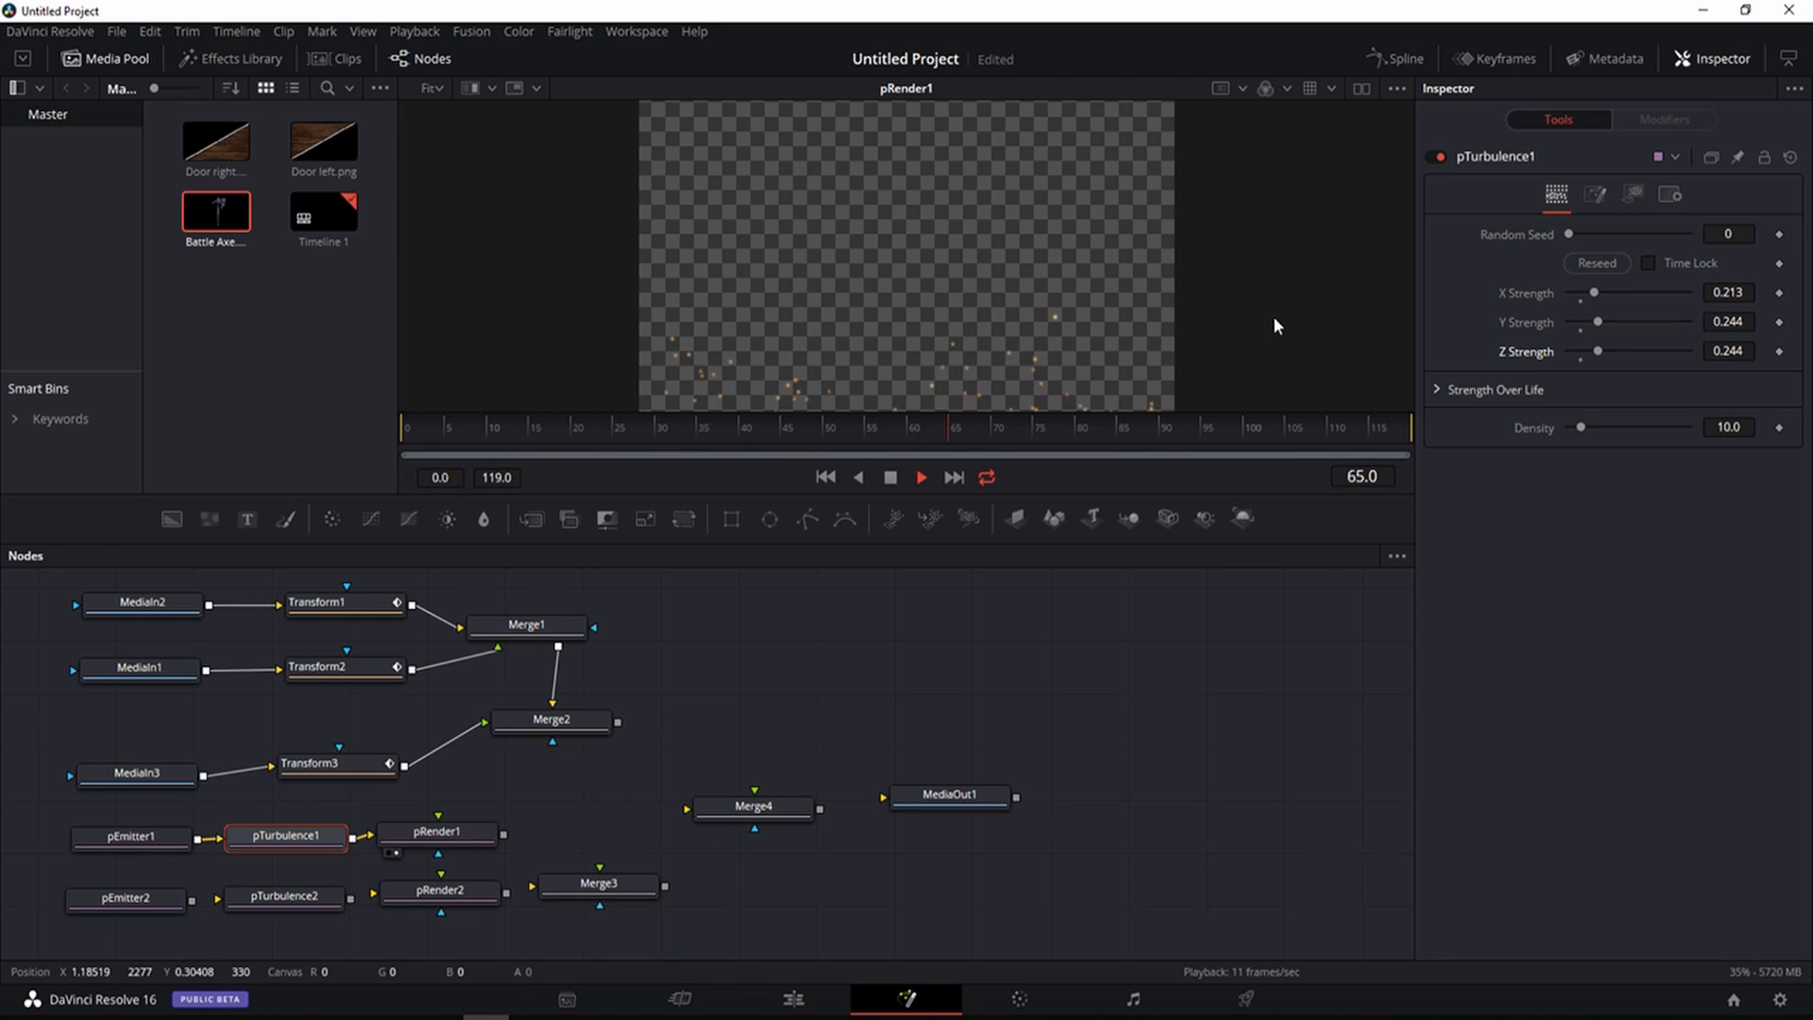
left_click(892, 479)
Lower pEmitter1's Velocity Variance slightly
left_click(132, 838)
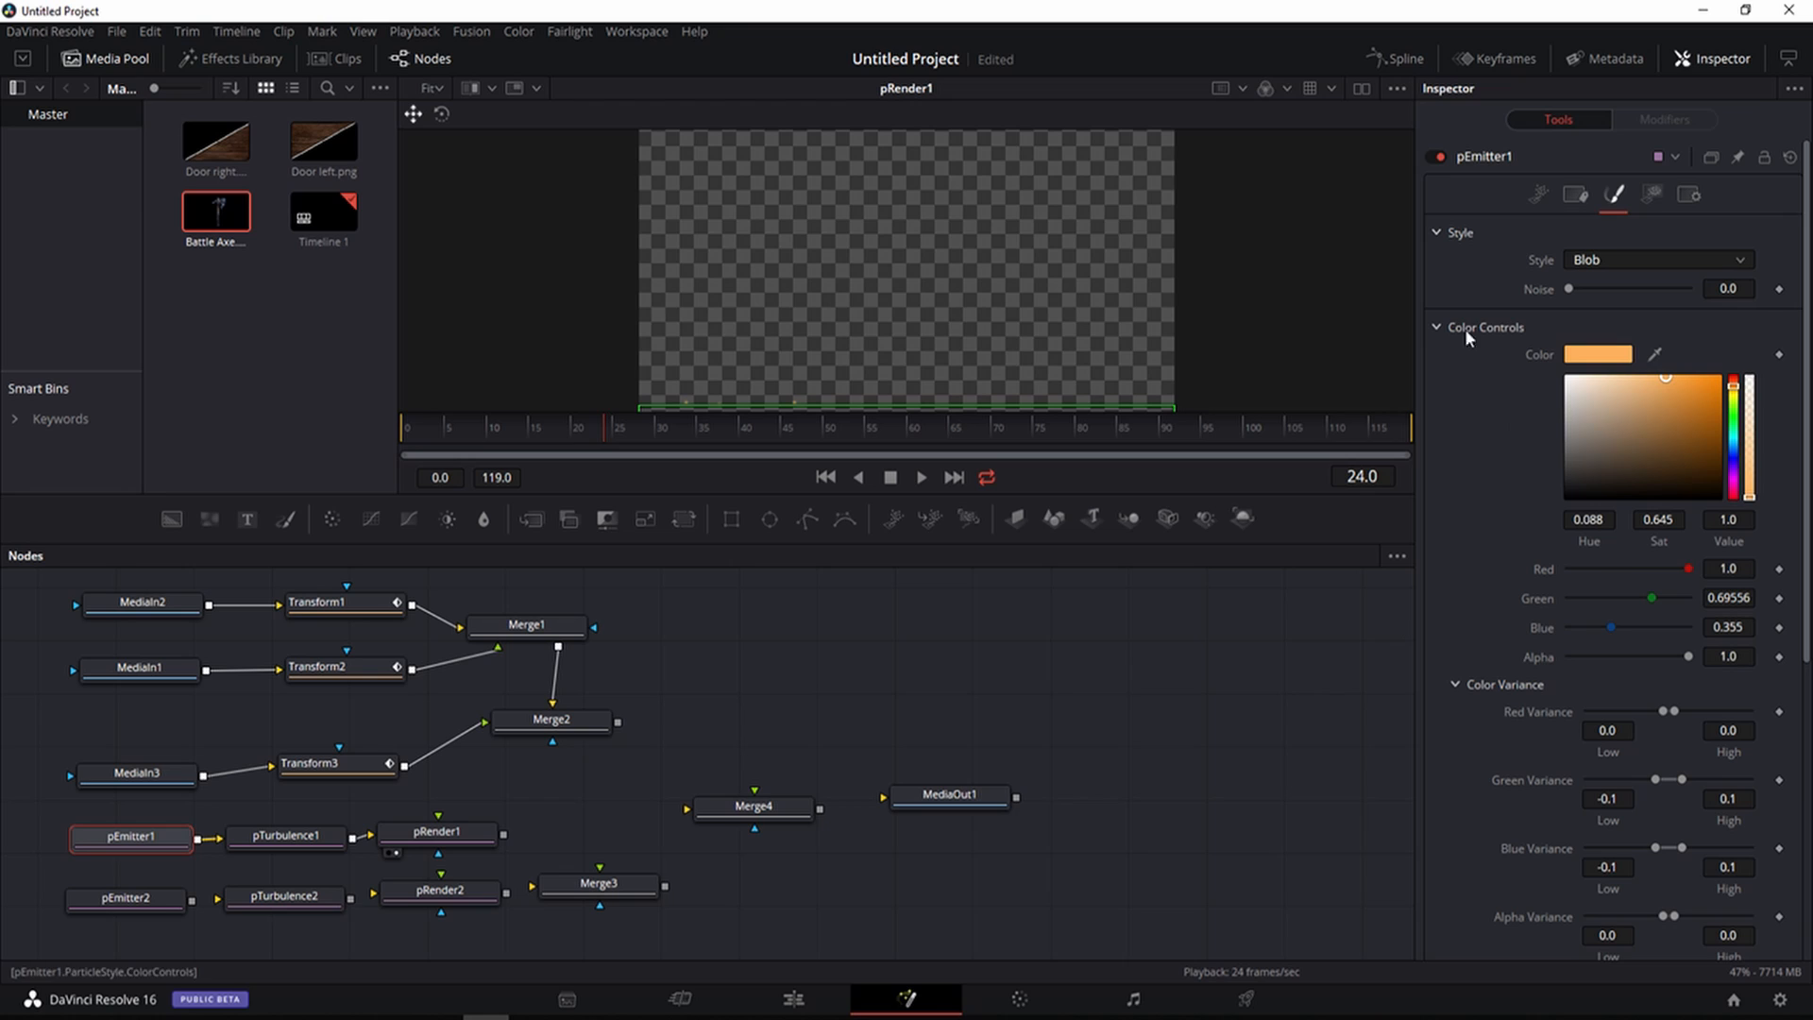
left_click(1652, 195)
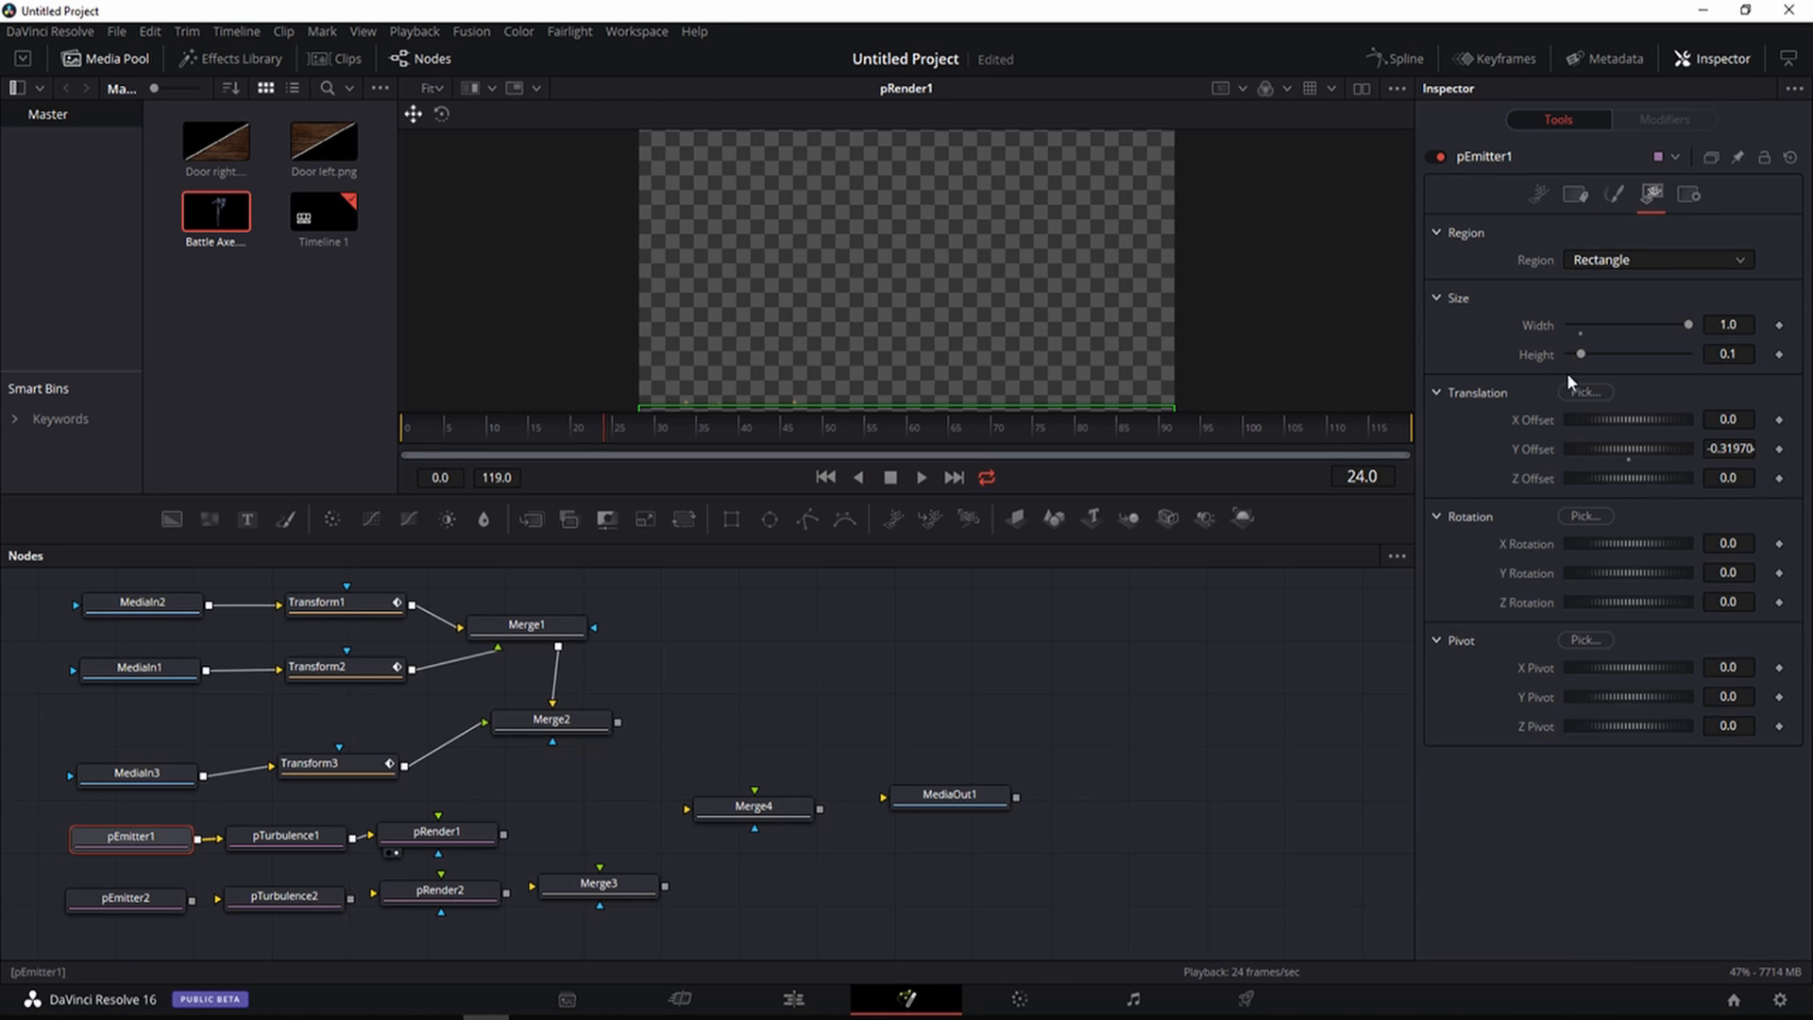
left_click(1538, 194)
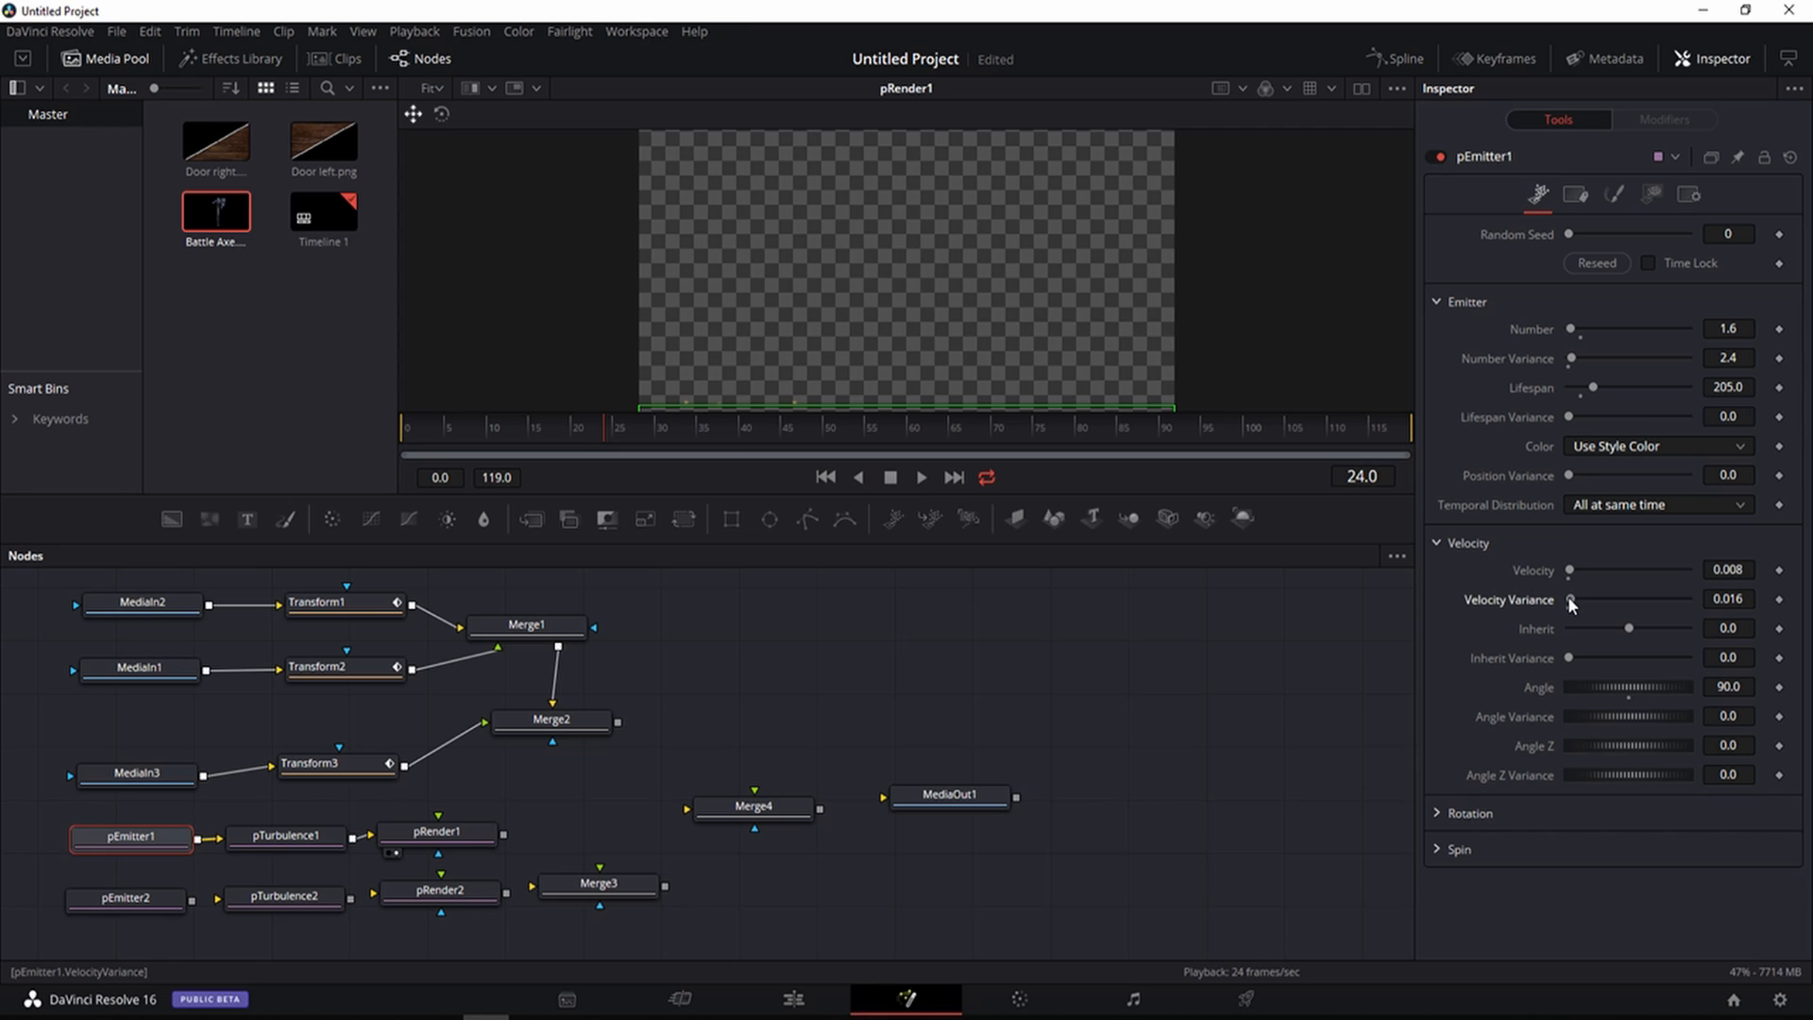
left_click_drag(1572, 601, 1568, 601)
Connect pRender1 and pRender2 into Merge3, show Merge3 in the viewer and preview its playback
left_click_drag(503, 836, 590, 873)
left_click(575, 848)
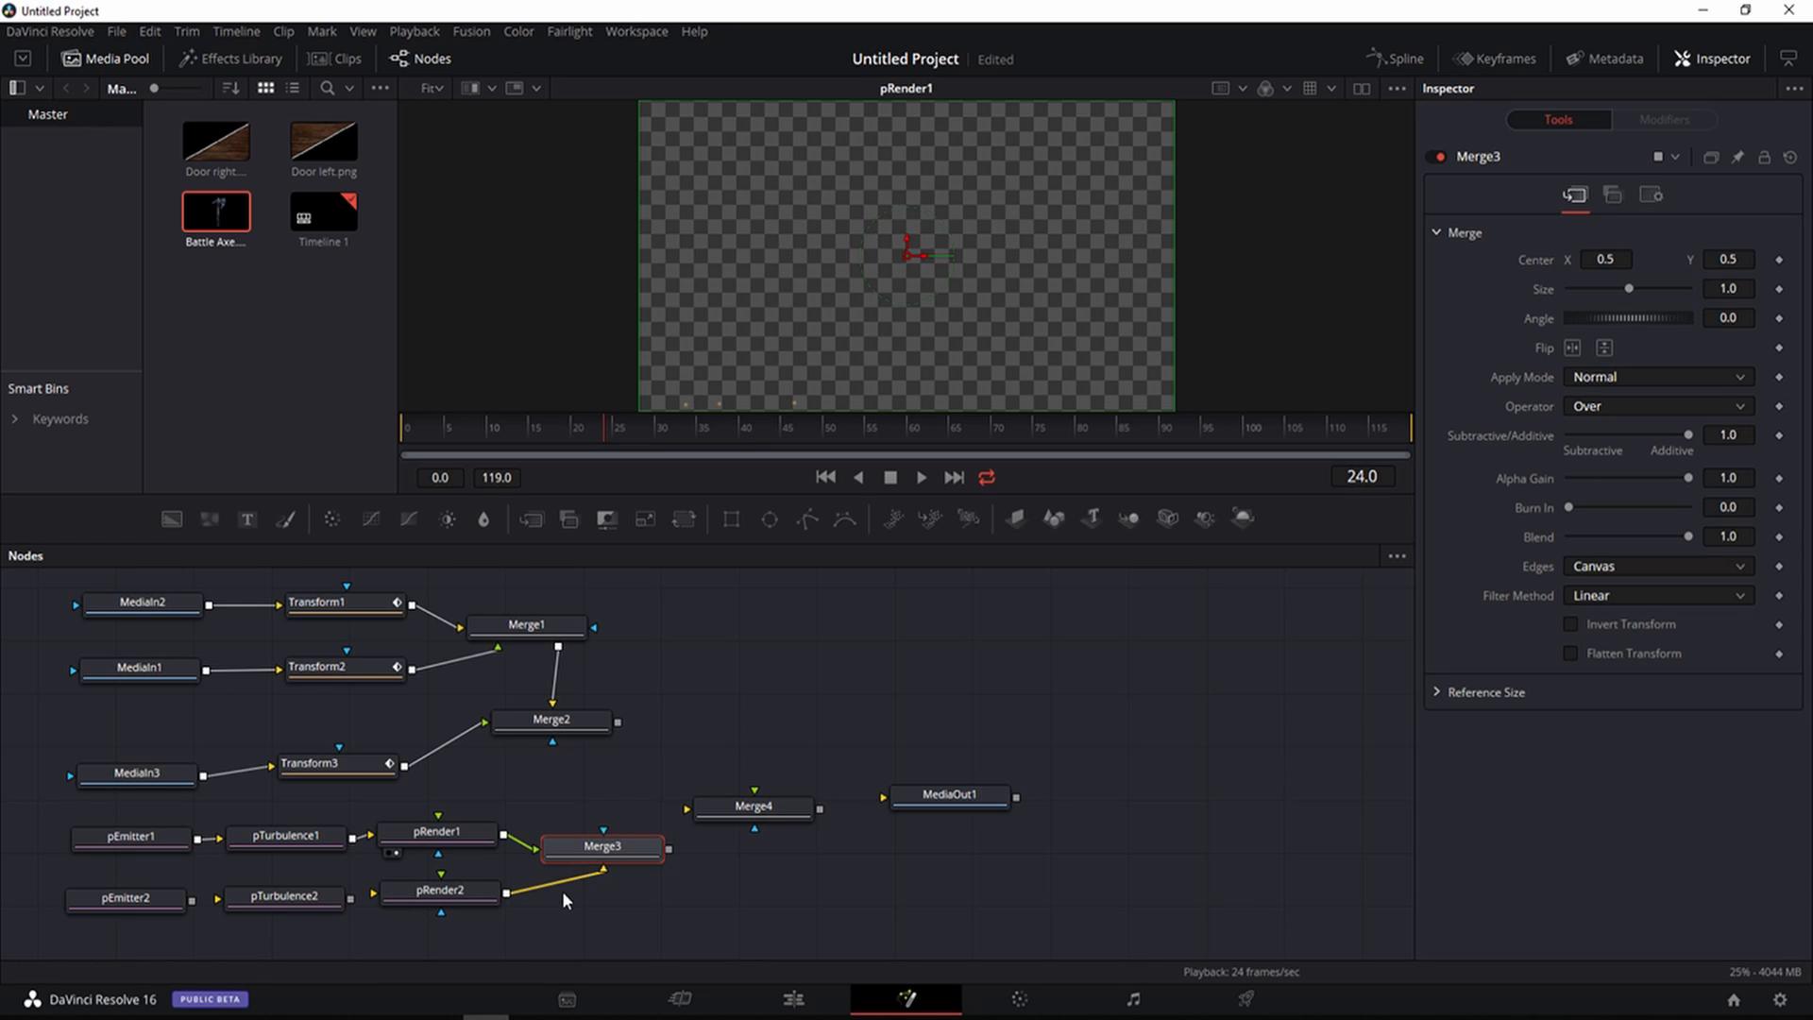
left_click(559, 868)
left_click(917, 481)
left_click(893, 479)
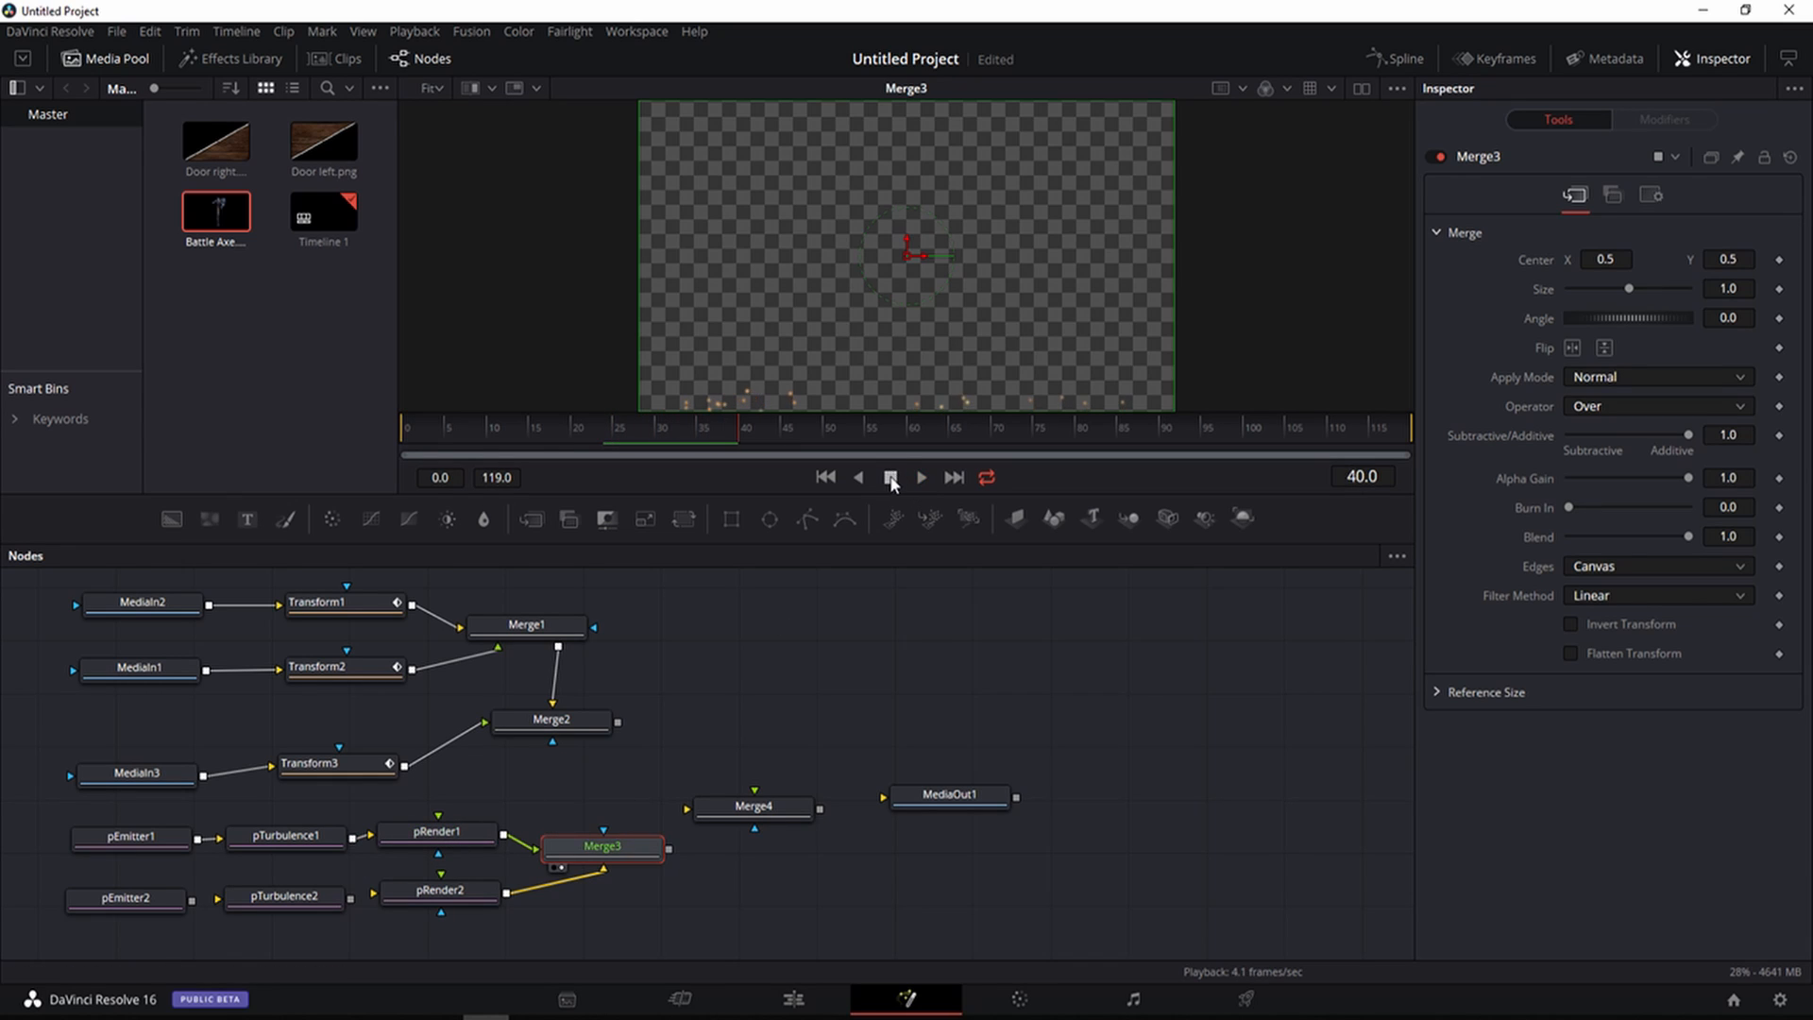
Change pEmitter2's Region to Rectangle and set its Width to 1.0
left_click(159, 902)
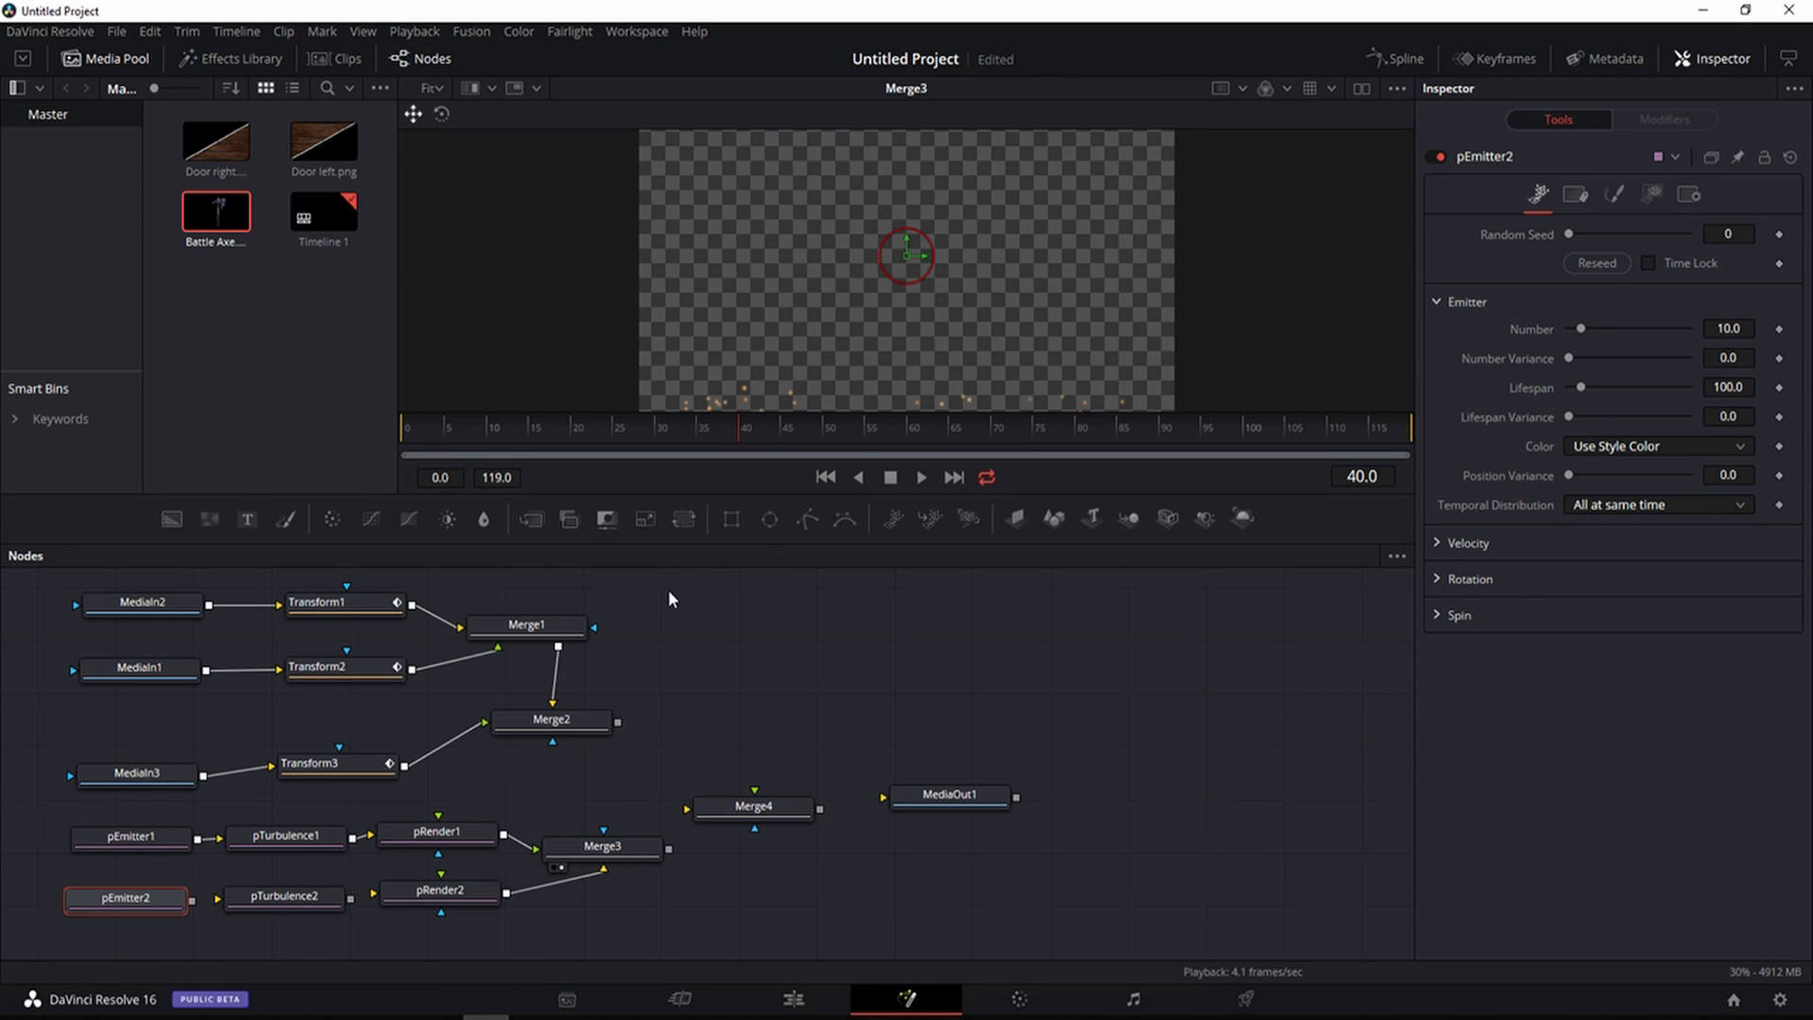
left_click(1649, 192)
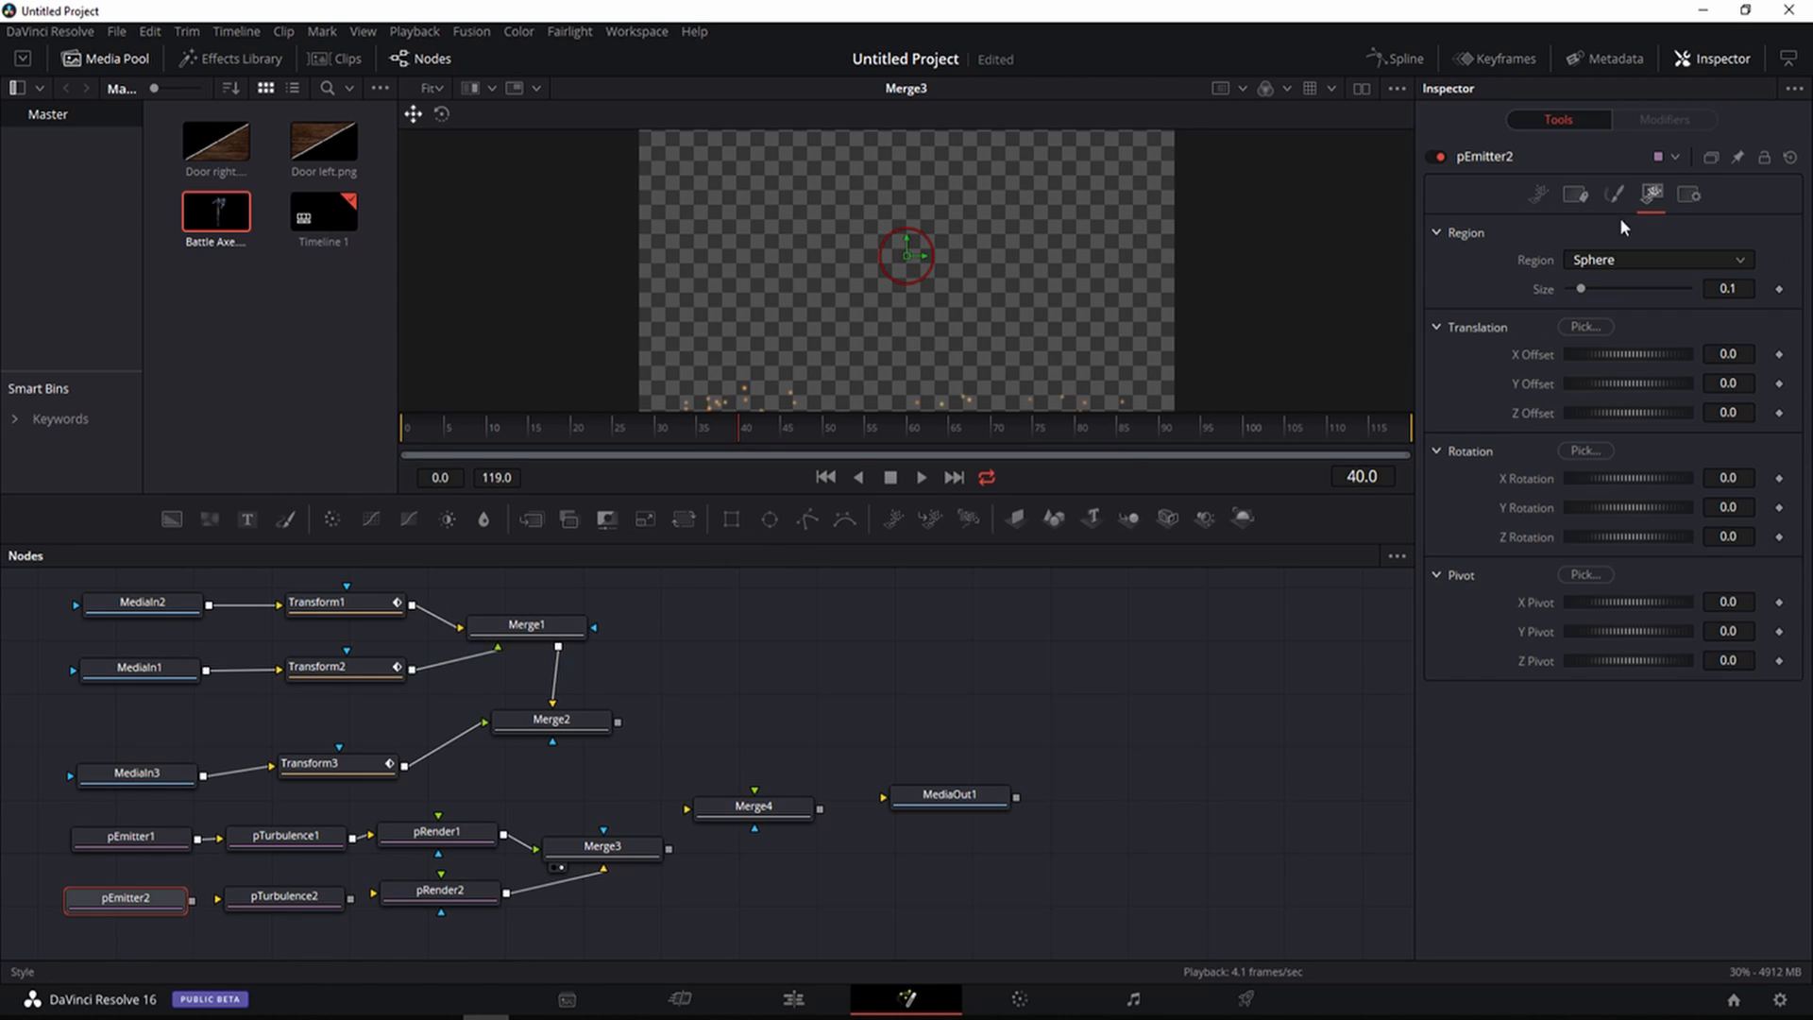
left_click(1617, 195)
left_click(1601, 257)
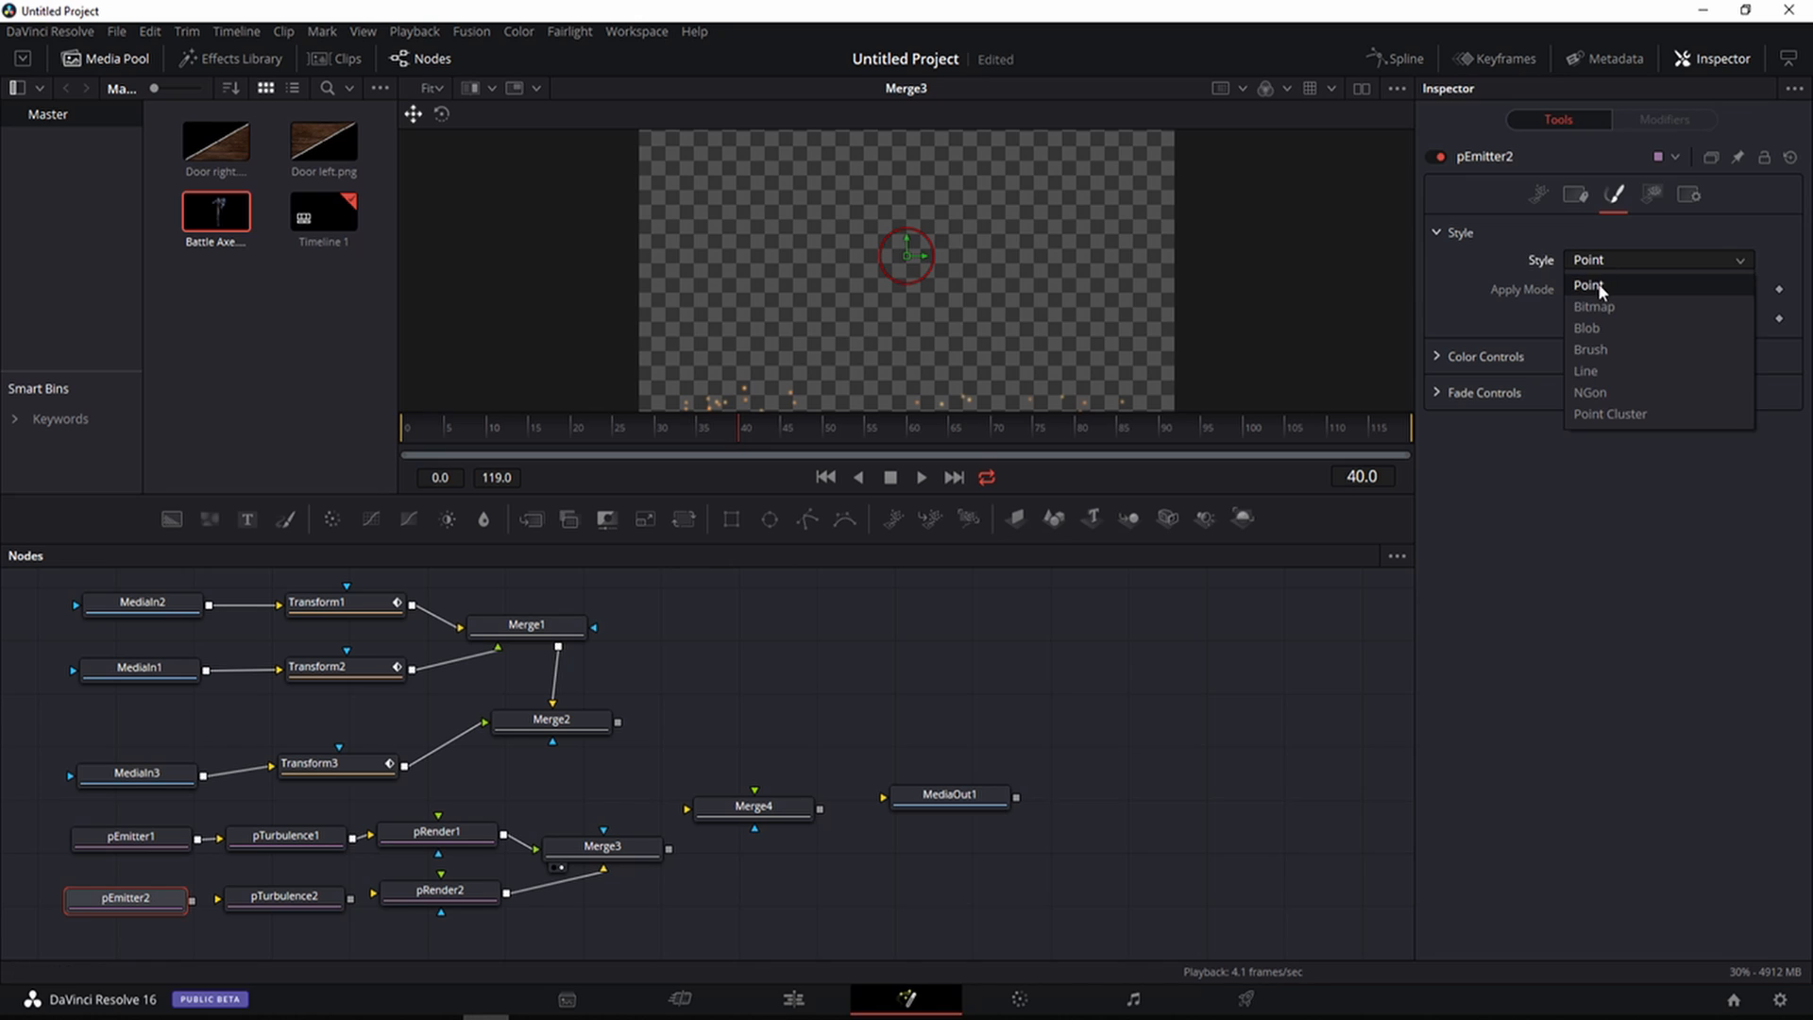
left_click(1588, 252)
left_click(1653, 192)
left_click(1622, 257)
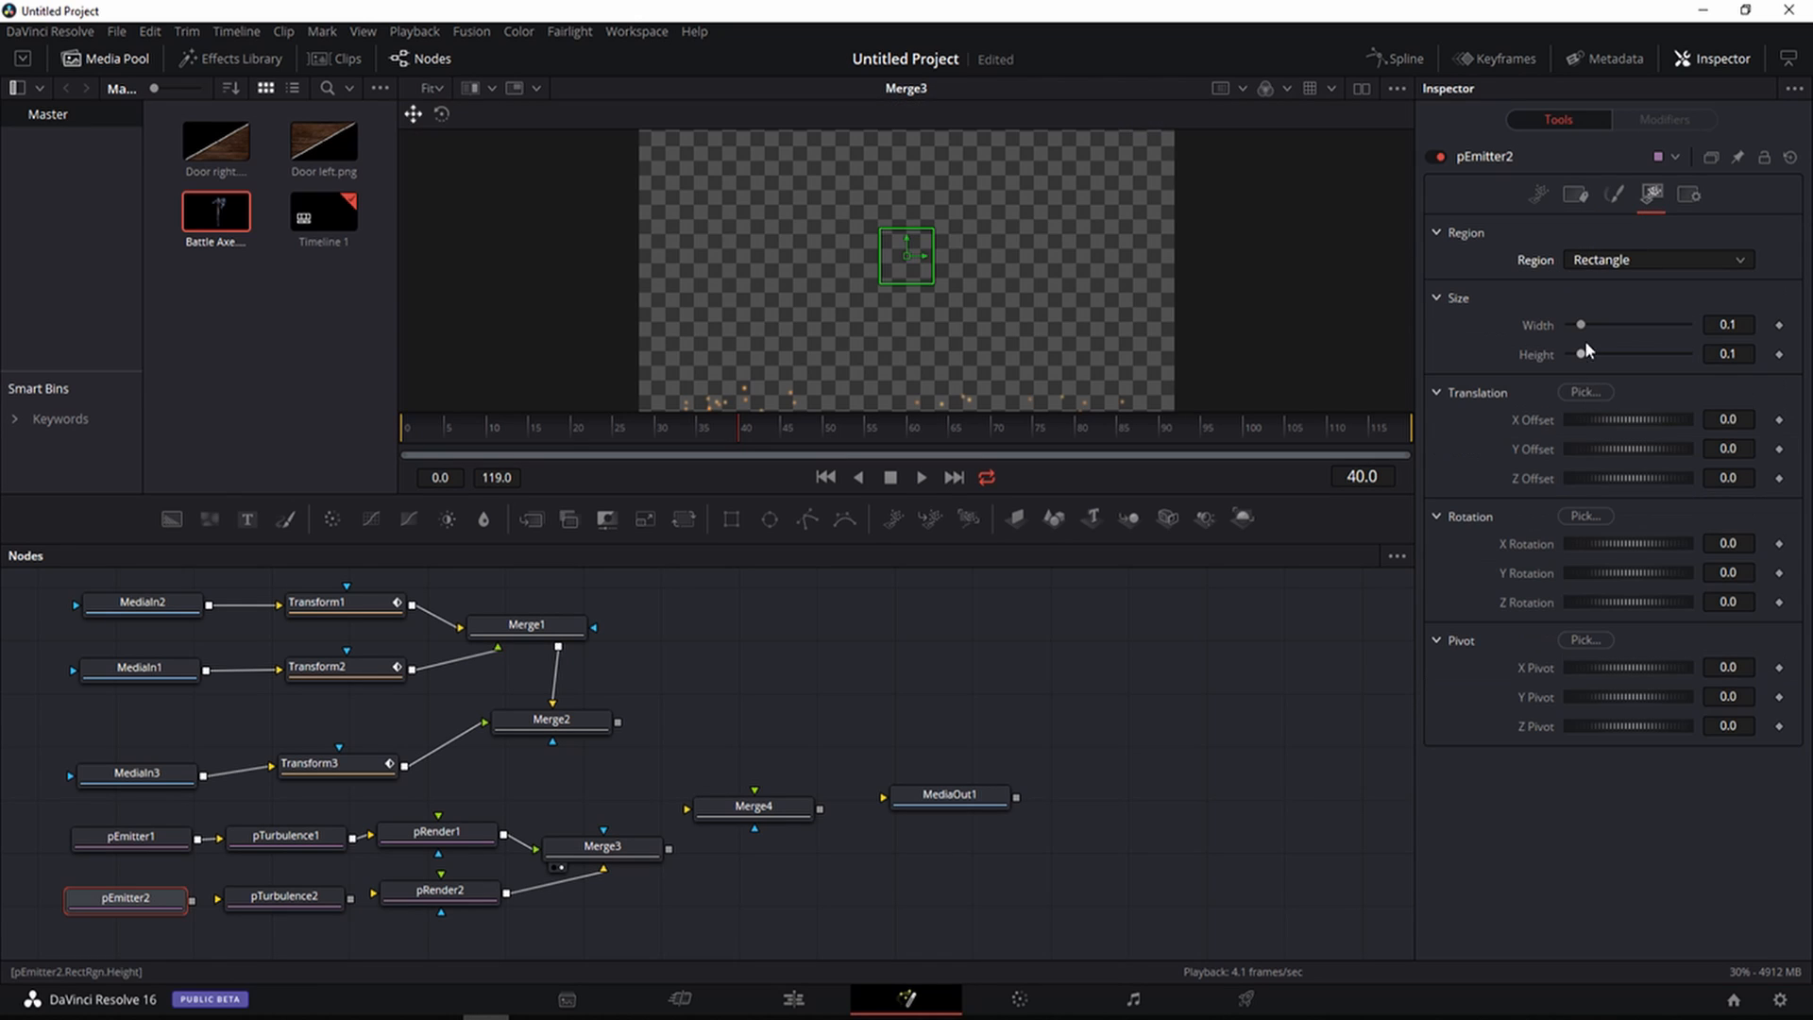
left_click_drag(1582, 324, 1741, 318)
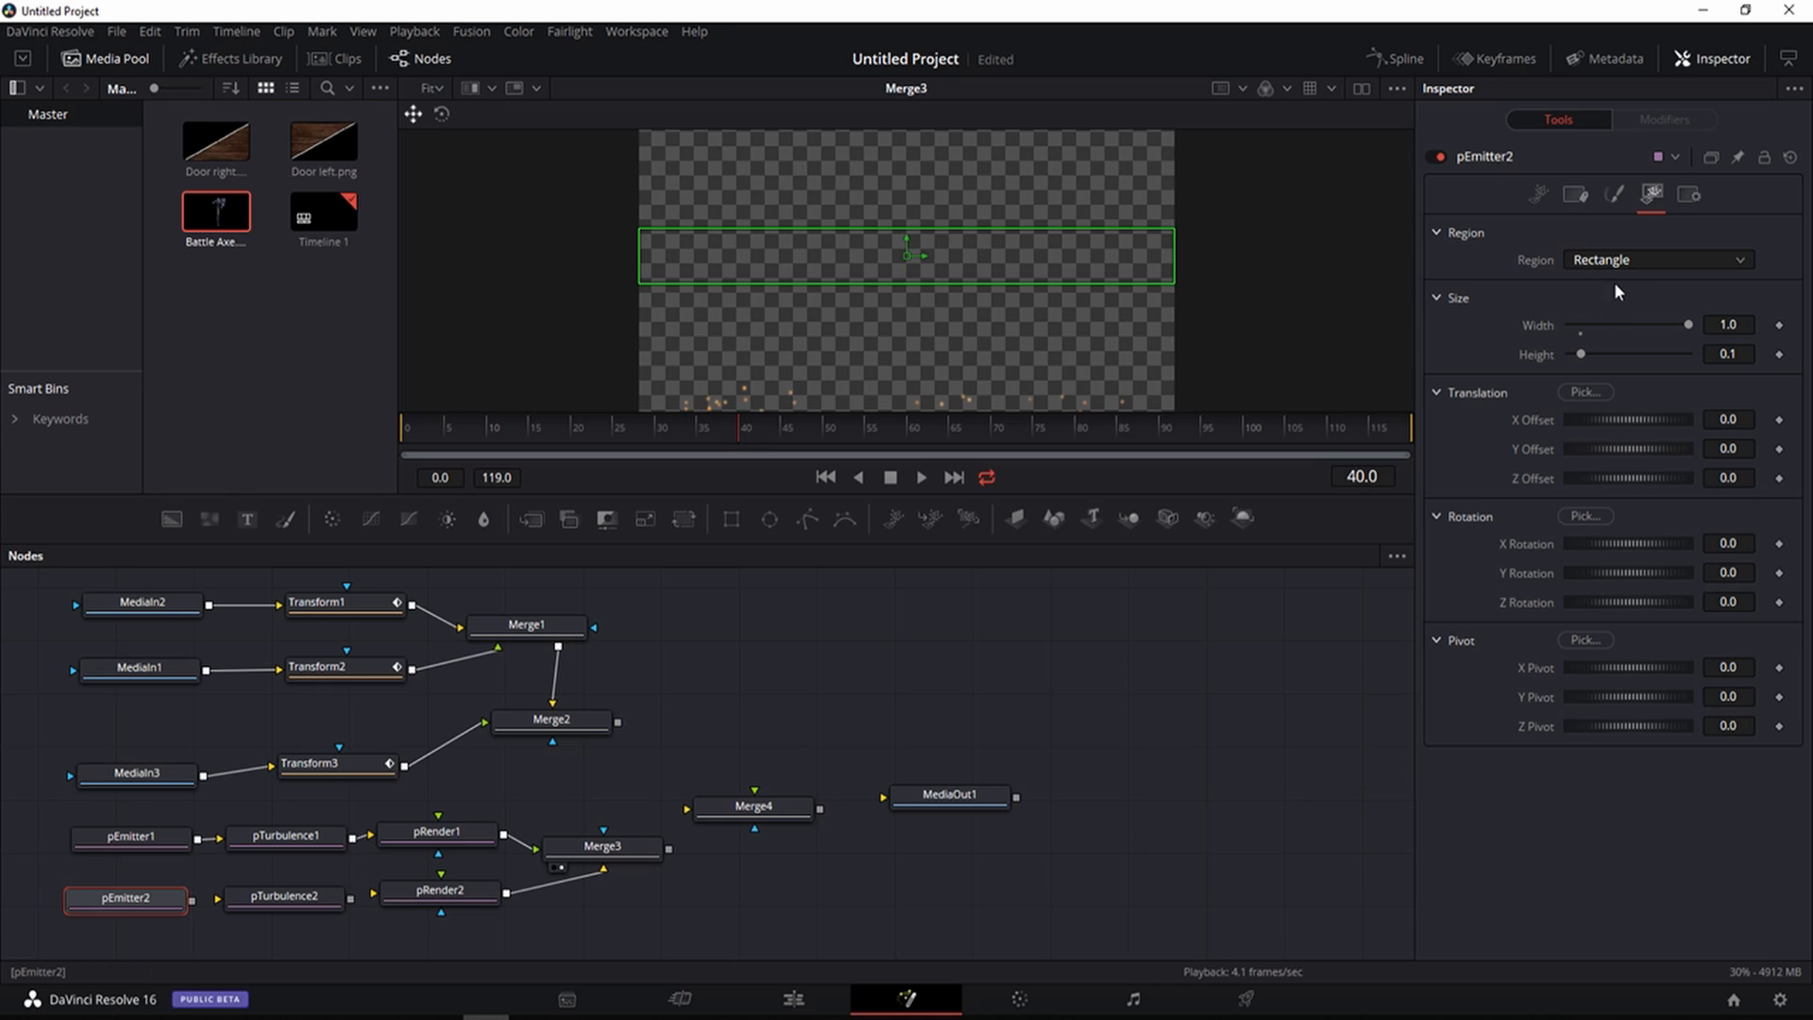
Set pEmitter2's Number to 100 and connect it through pTurbulence2 into pRender2
left_click(1613, 196)
left_click(1538, 194)
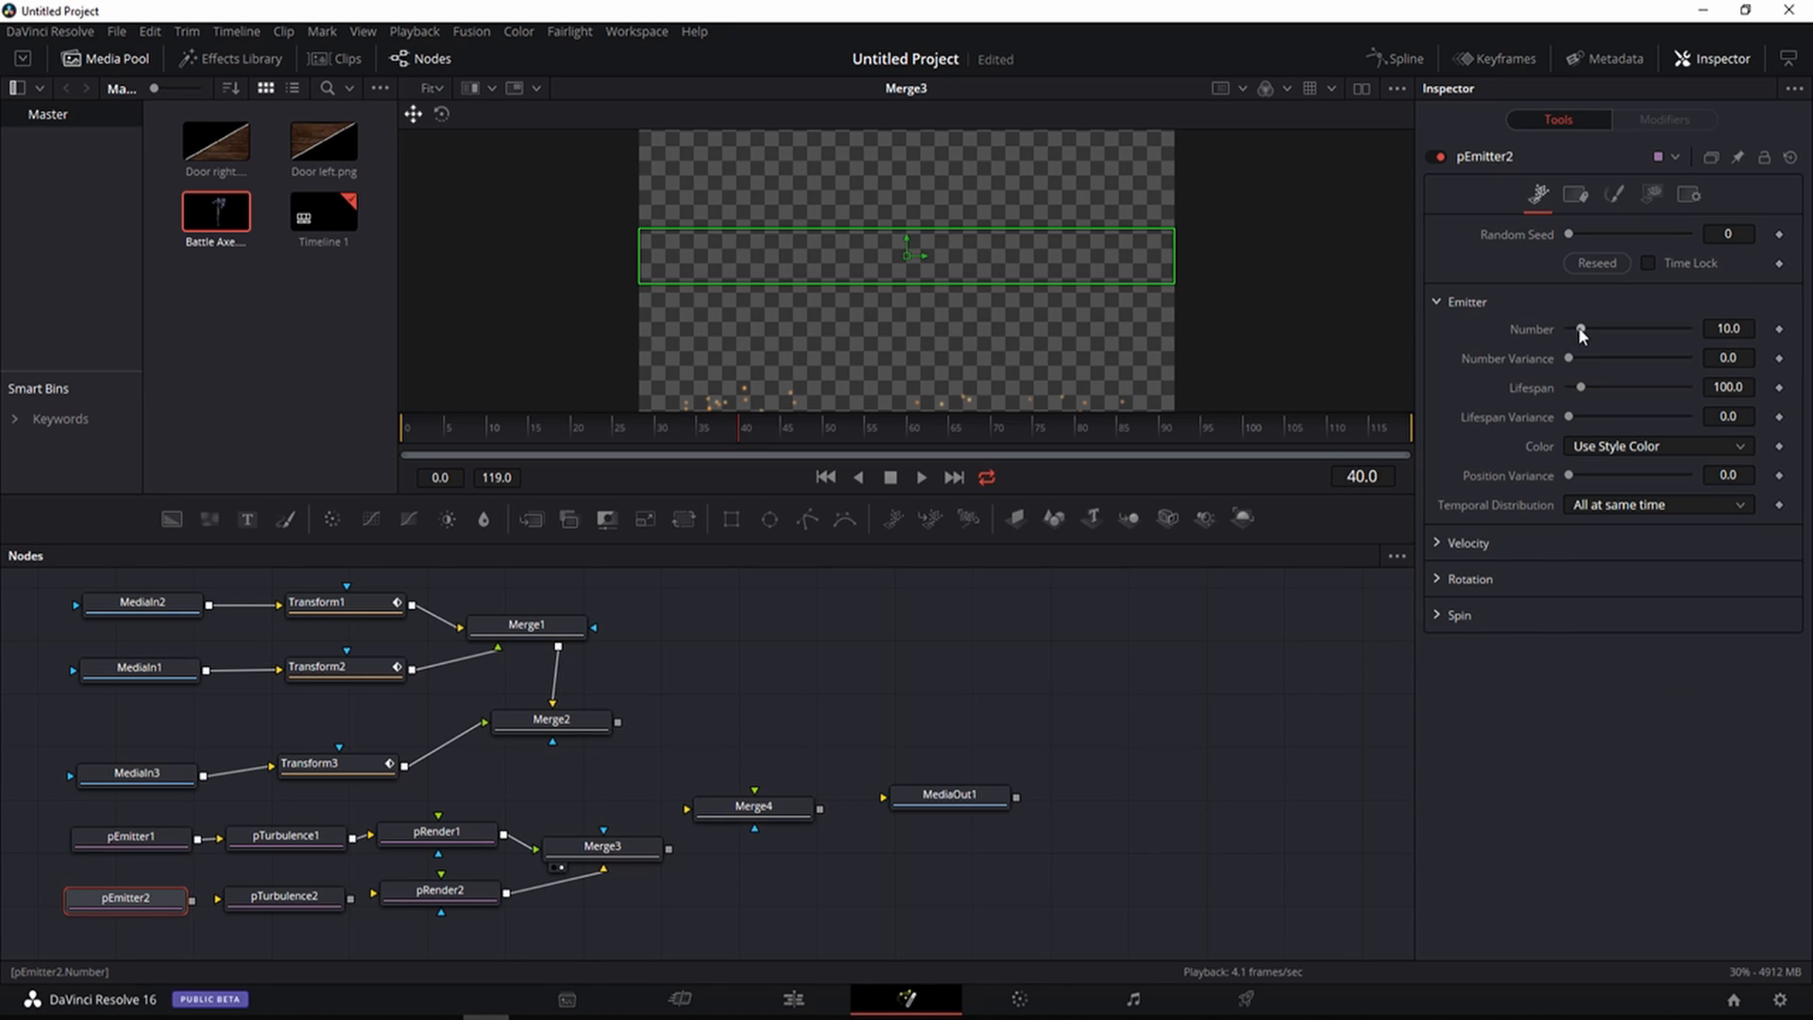
left_click_drag(1580, 330, 1620, 333)
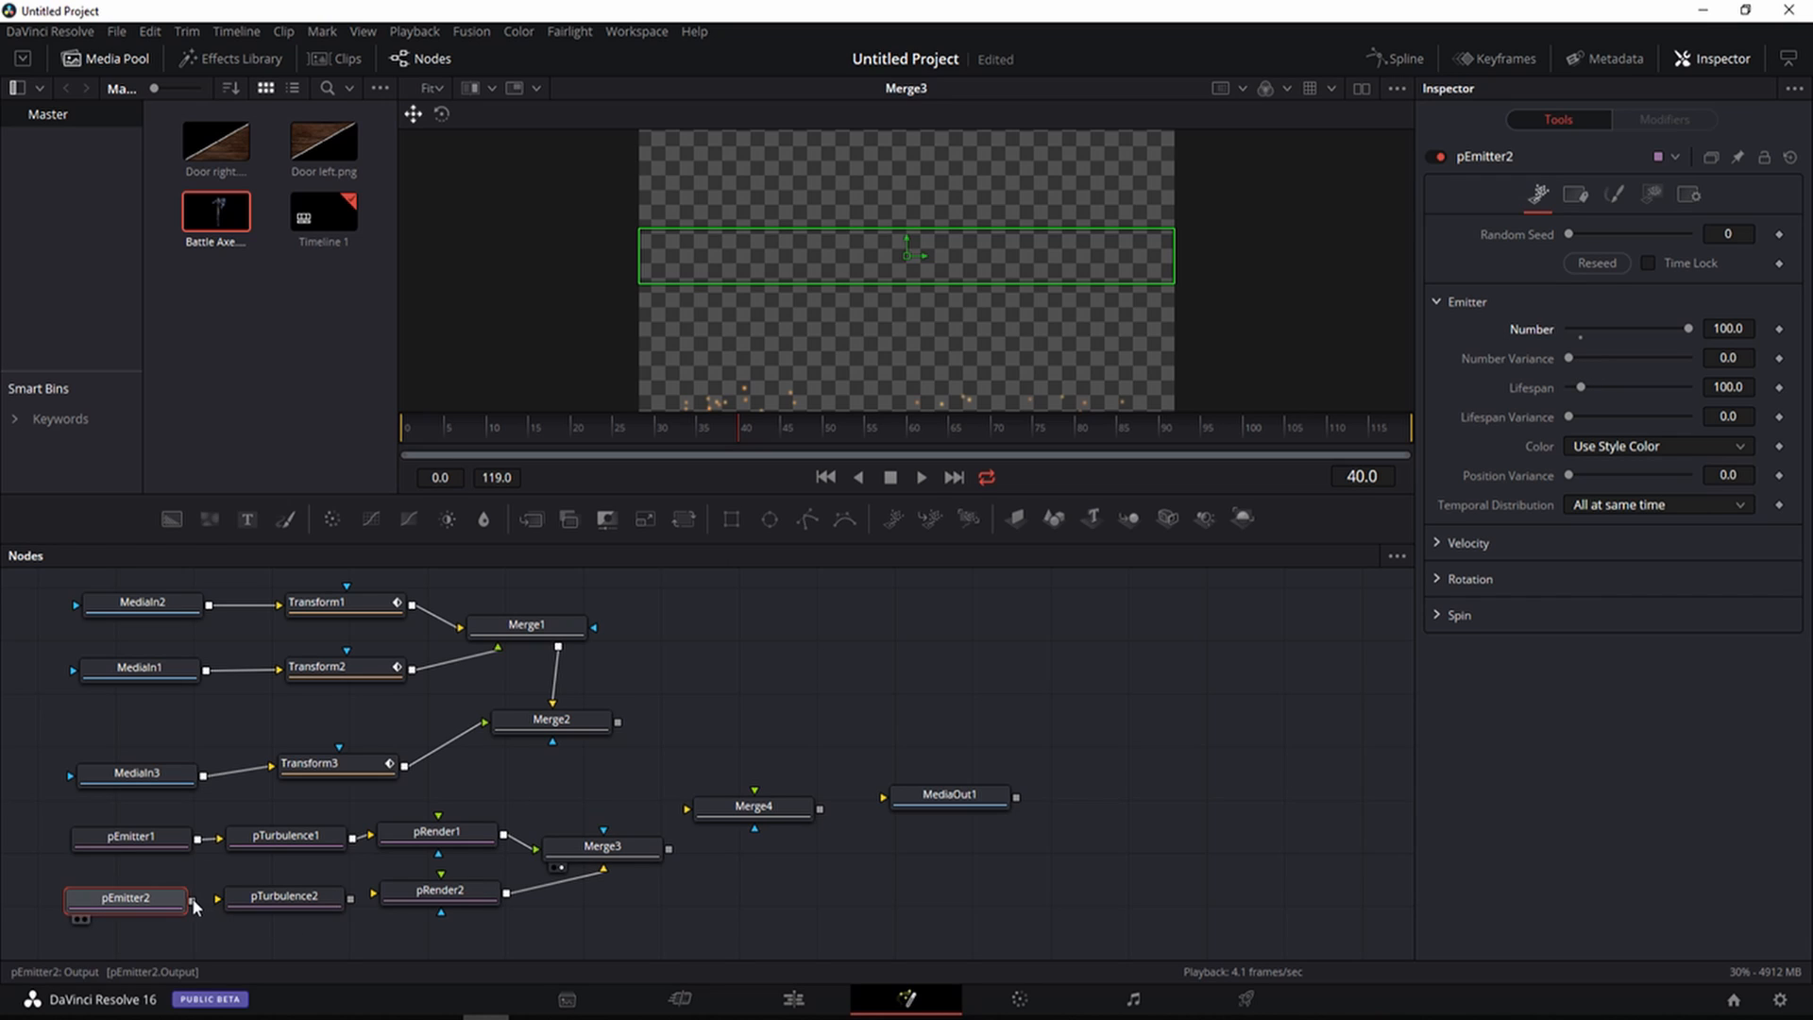
left_click_drag(191, 900, 219, 898)
left_click_drag(351, 901, 375, 893)
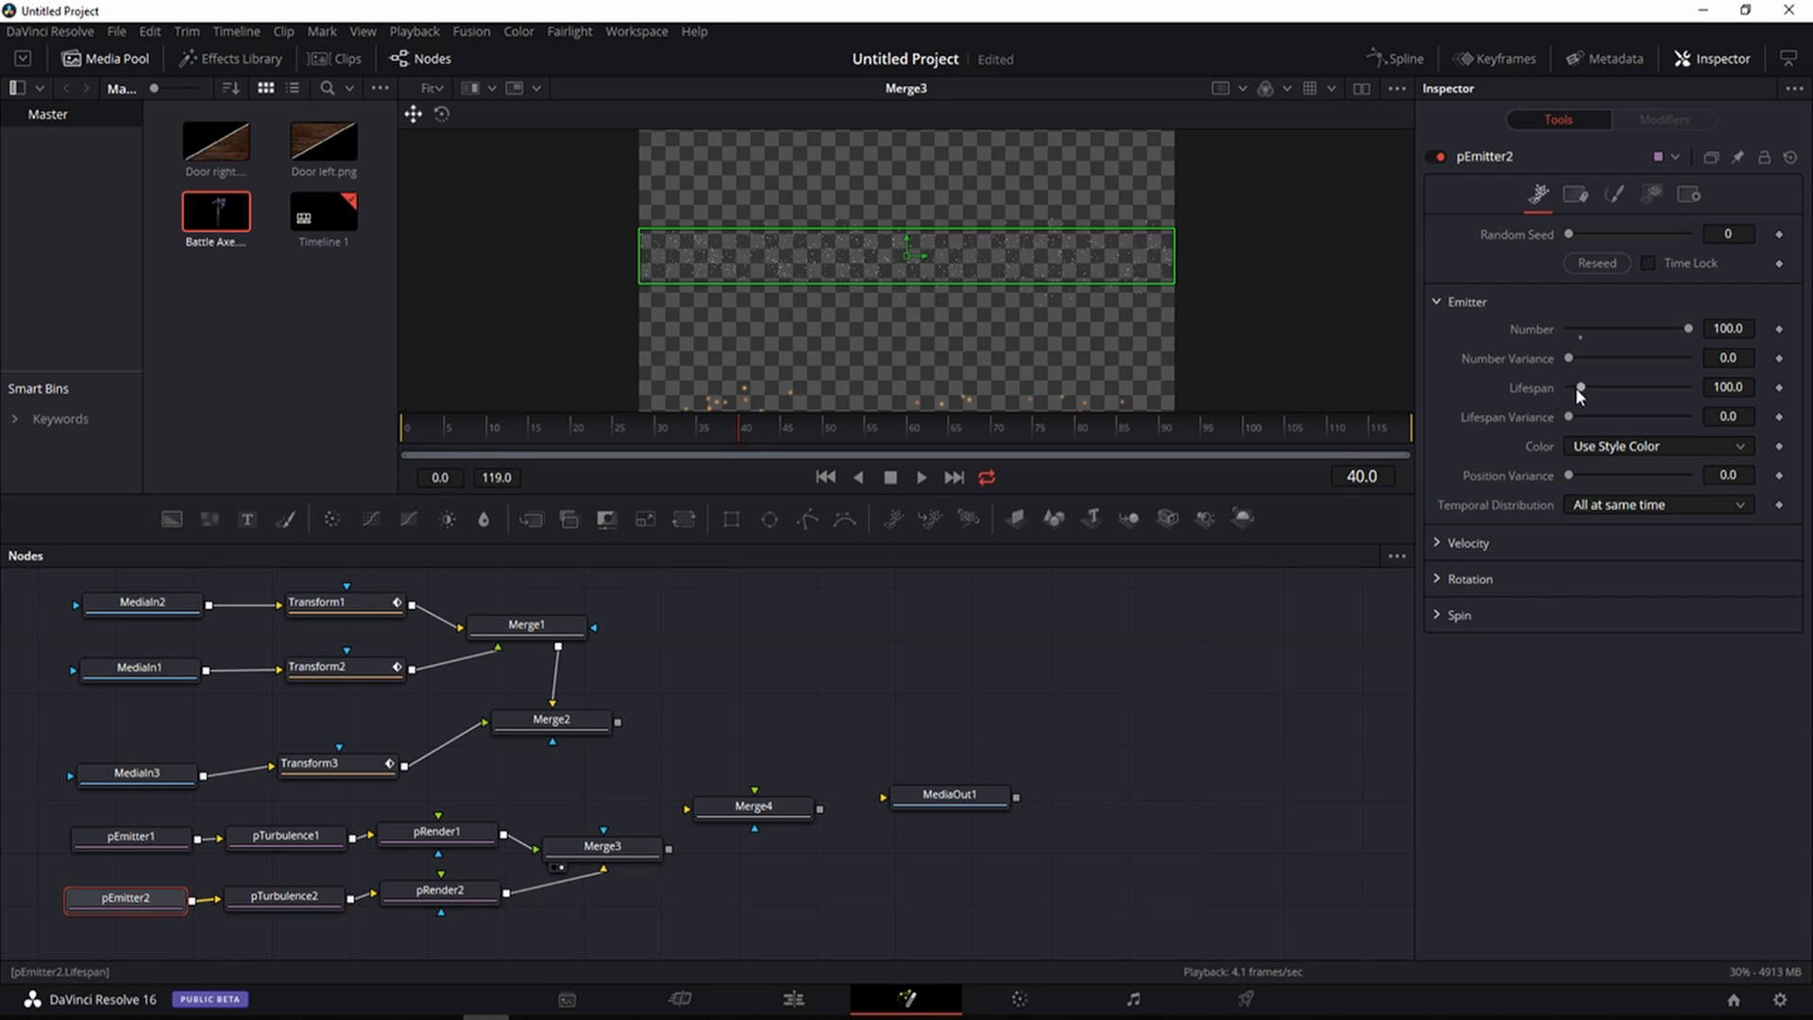
Set pEmitter2's Lifespan to 1000 and Number Variance to 22.8, and open its Velocity settings
left_click_drag(1581, 388, 1653, 387)
left_click_drag(1571, 358, 1598, 364)
left_click(1437, 544)
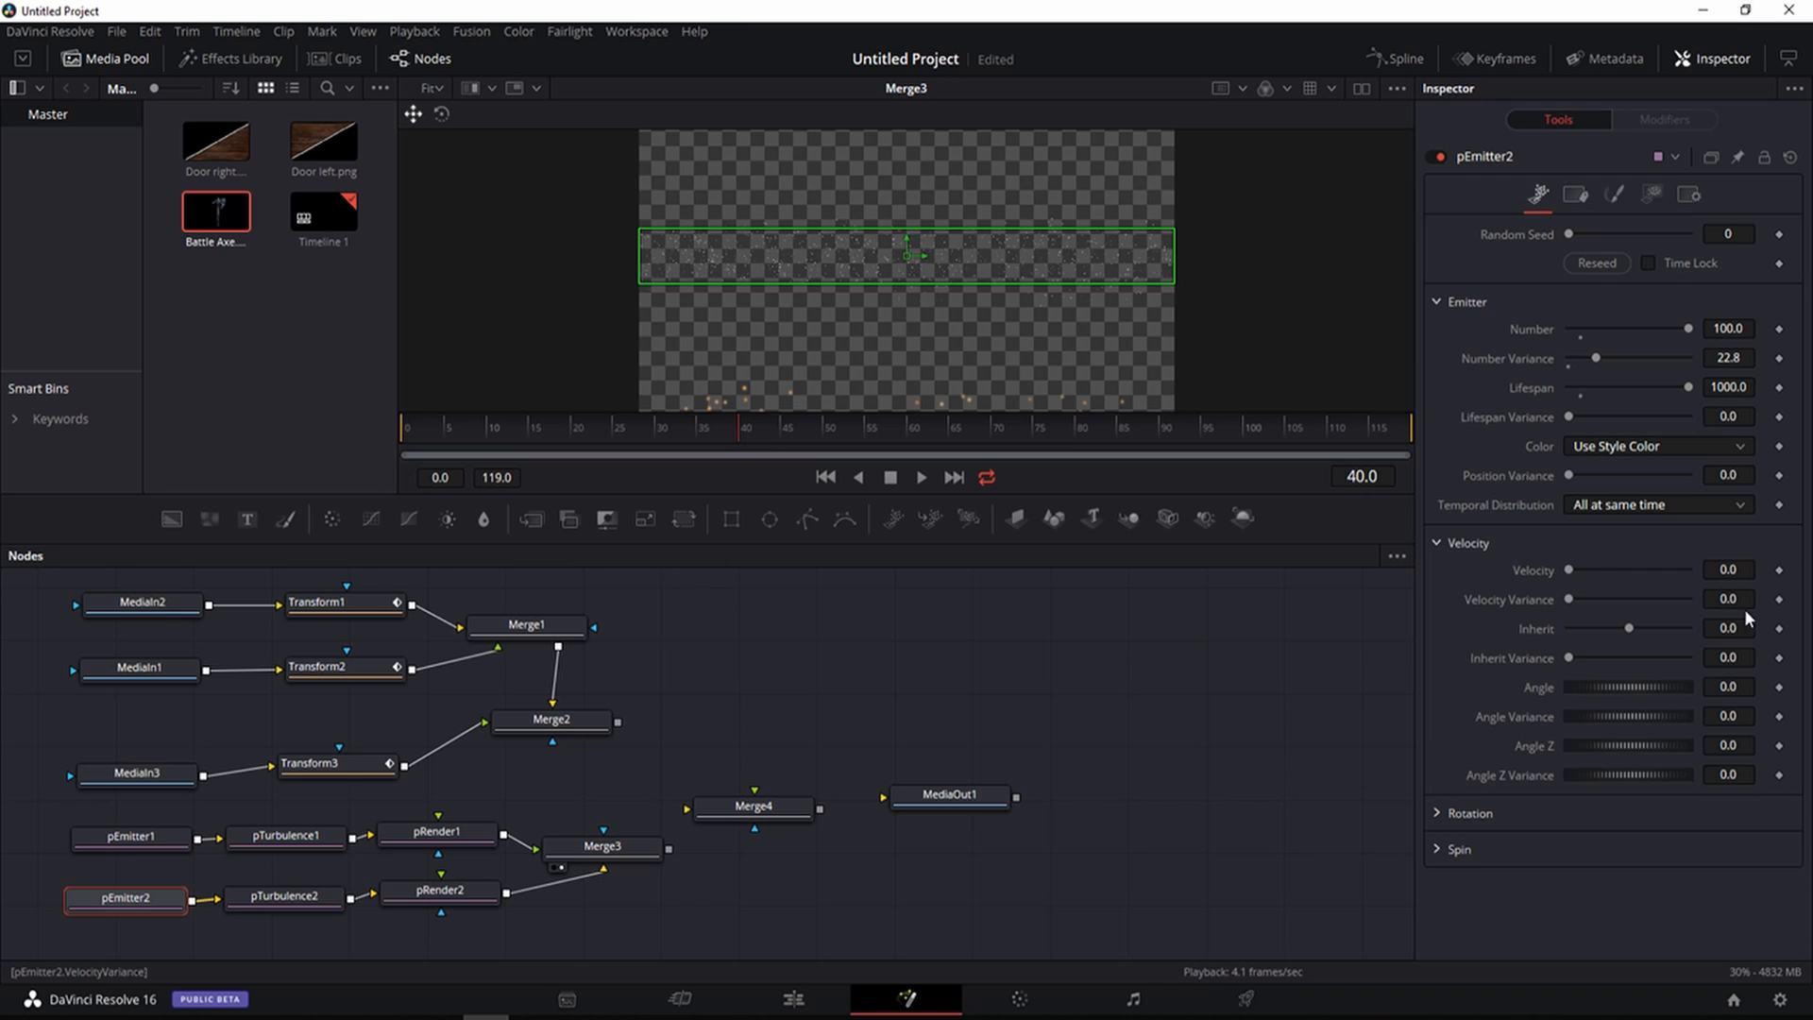
Set pEmitter2's Angle to 90, Velocity to 0.008 and Velocity Variance to 0.016, and preview the playback
left_click(1730, 686)
type("90")
key("Return")
left_click_drag(1568, 570, 1570, 600)
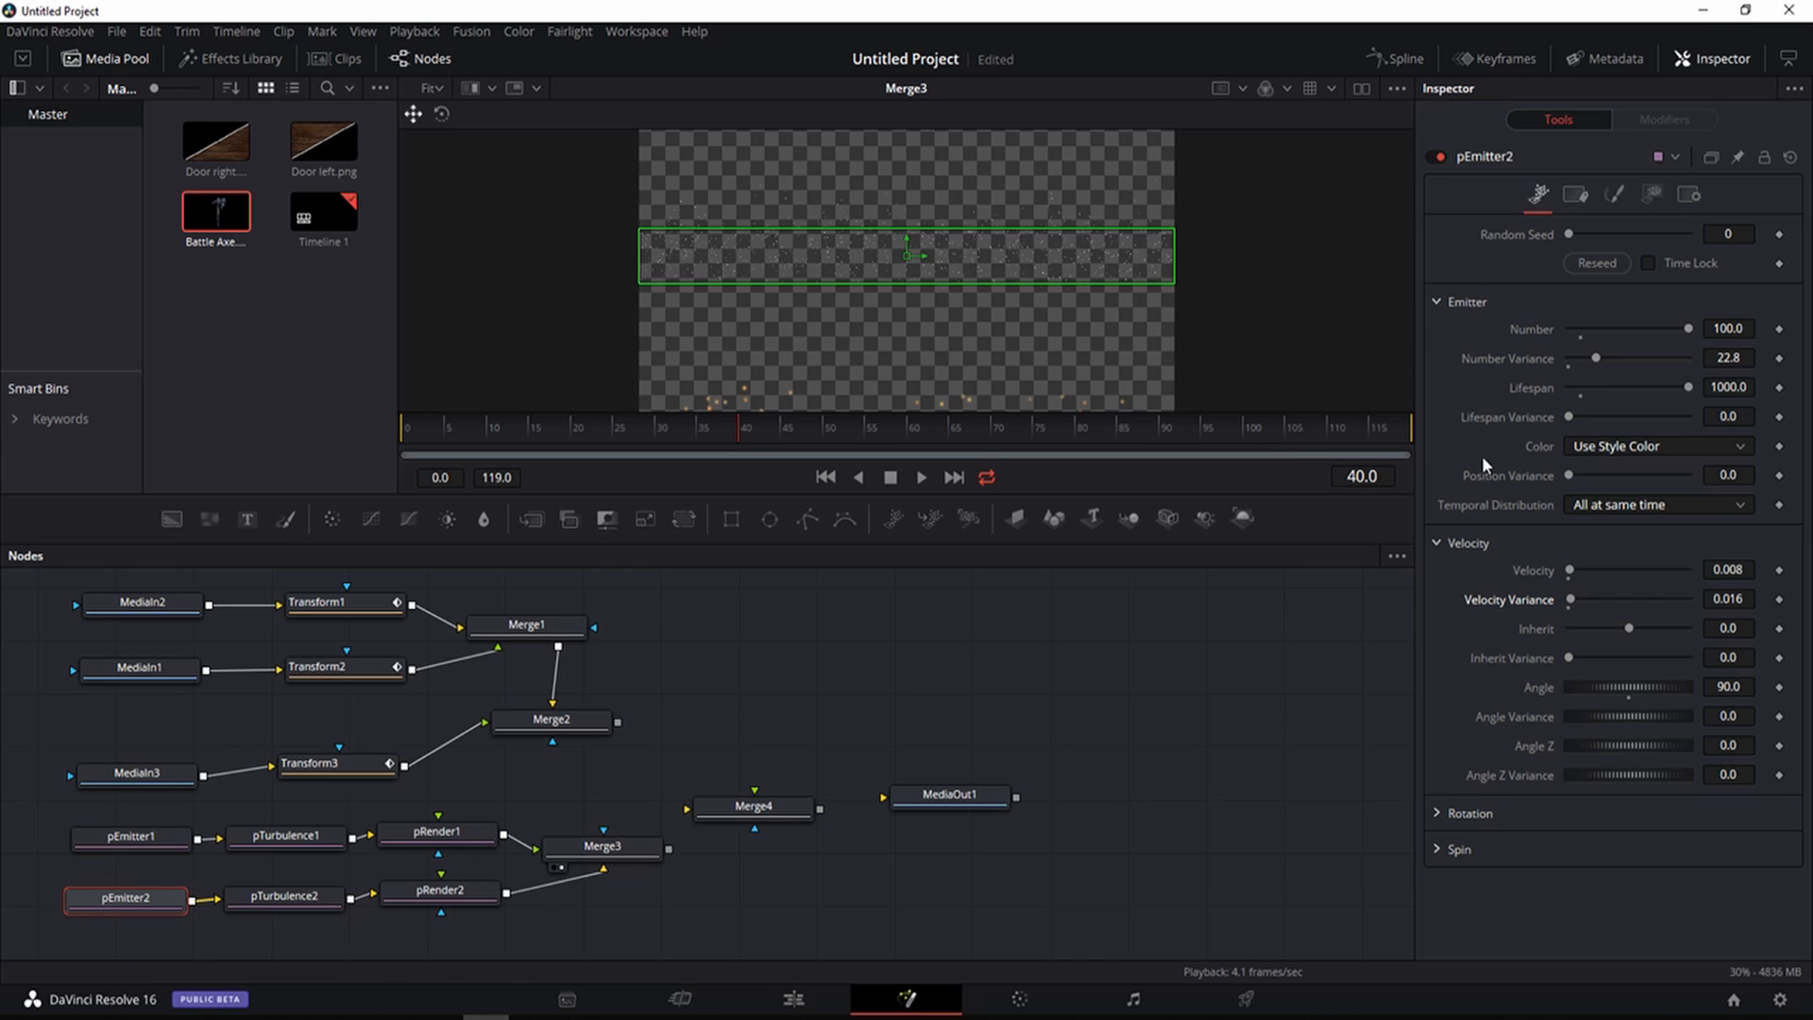
left_click(922, 478)
left_click(891, 478)
left_click(891, 478)
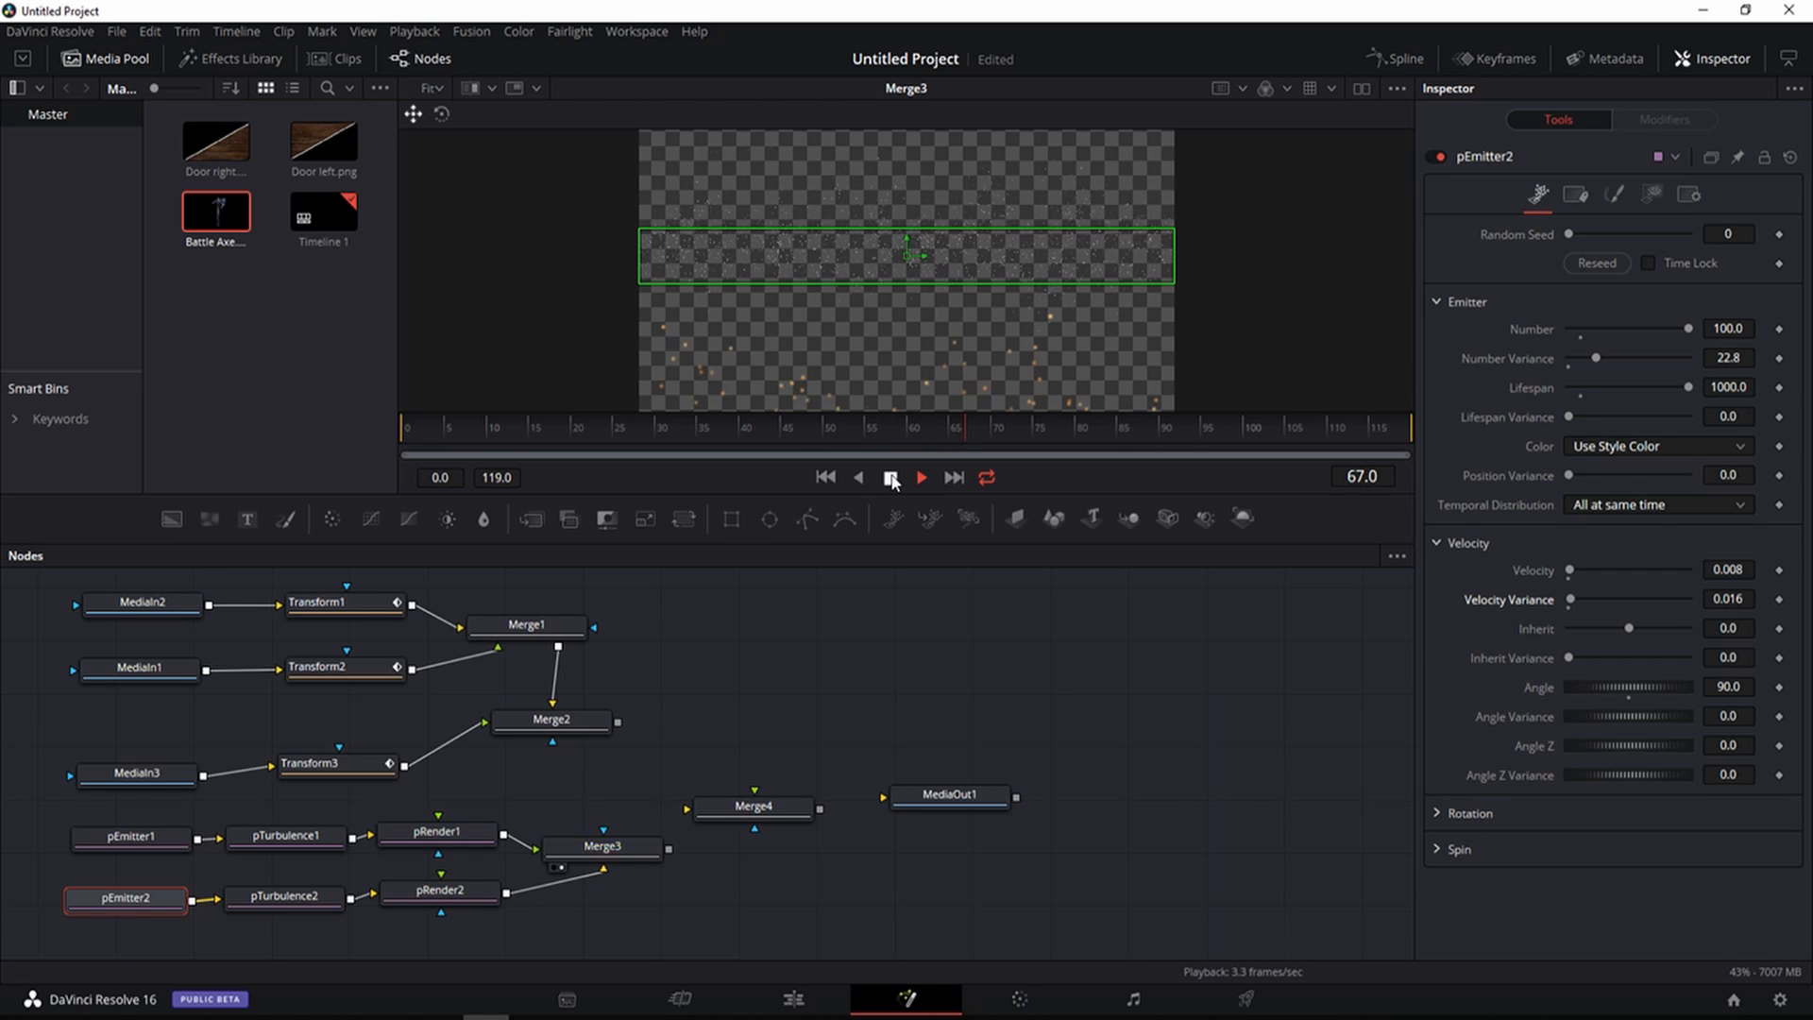
Change pEmitter2's particle Style to Blob and its colour to orange with Hue 0.056, Sat 0.813 and Value 1.0
left_click(1611, 196)
left_click(1596, 259)
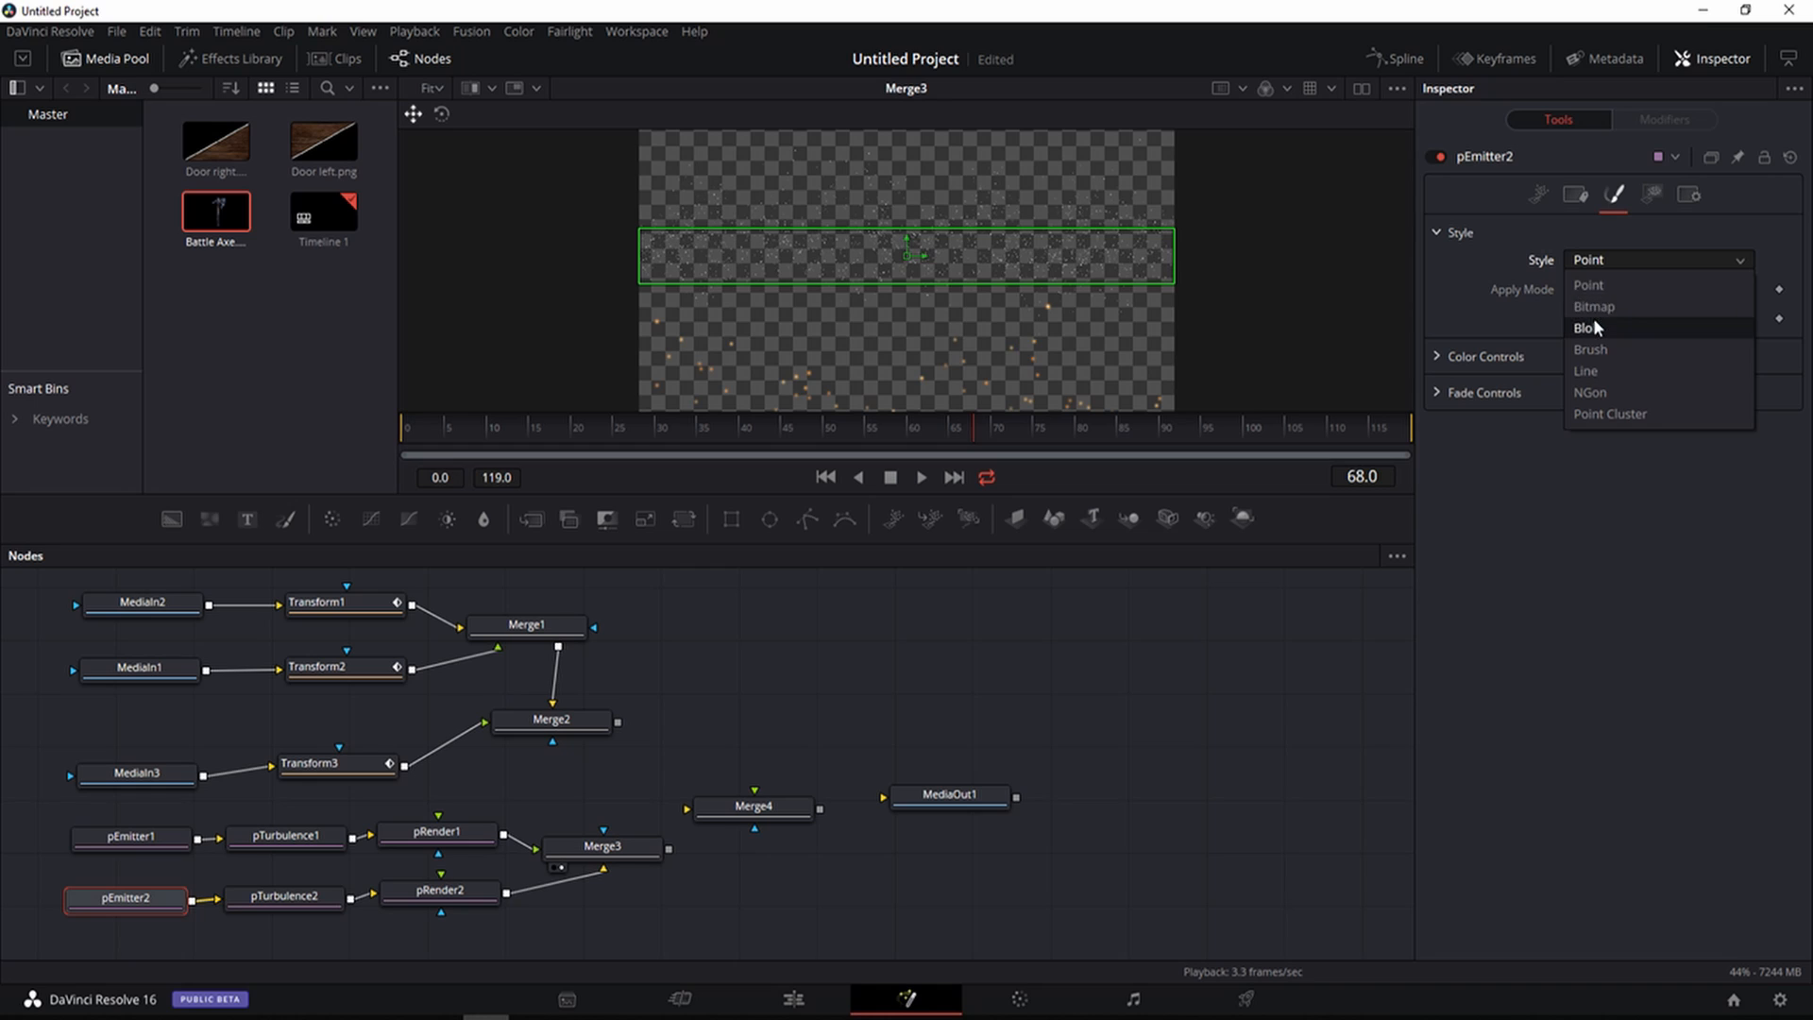
left_click(1595, 319)
left_click(1439, 331)
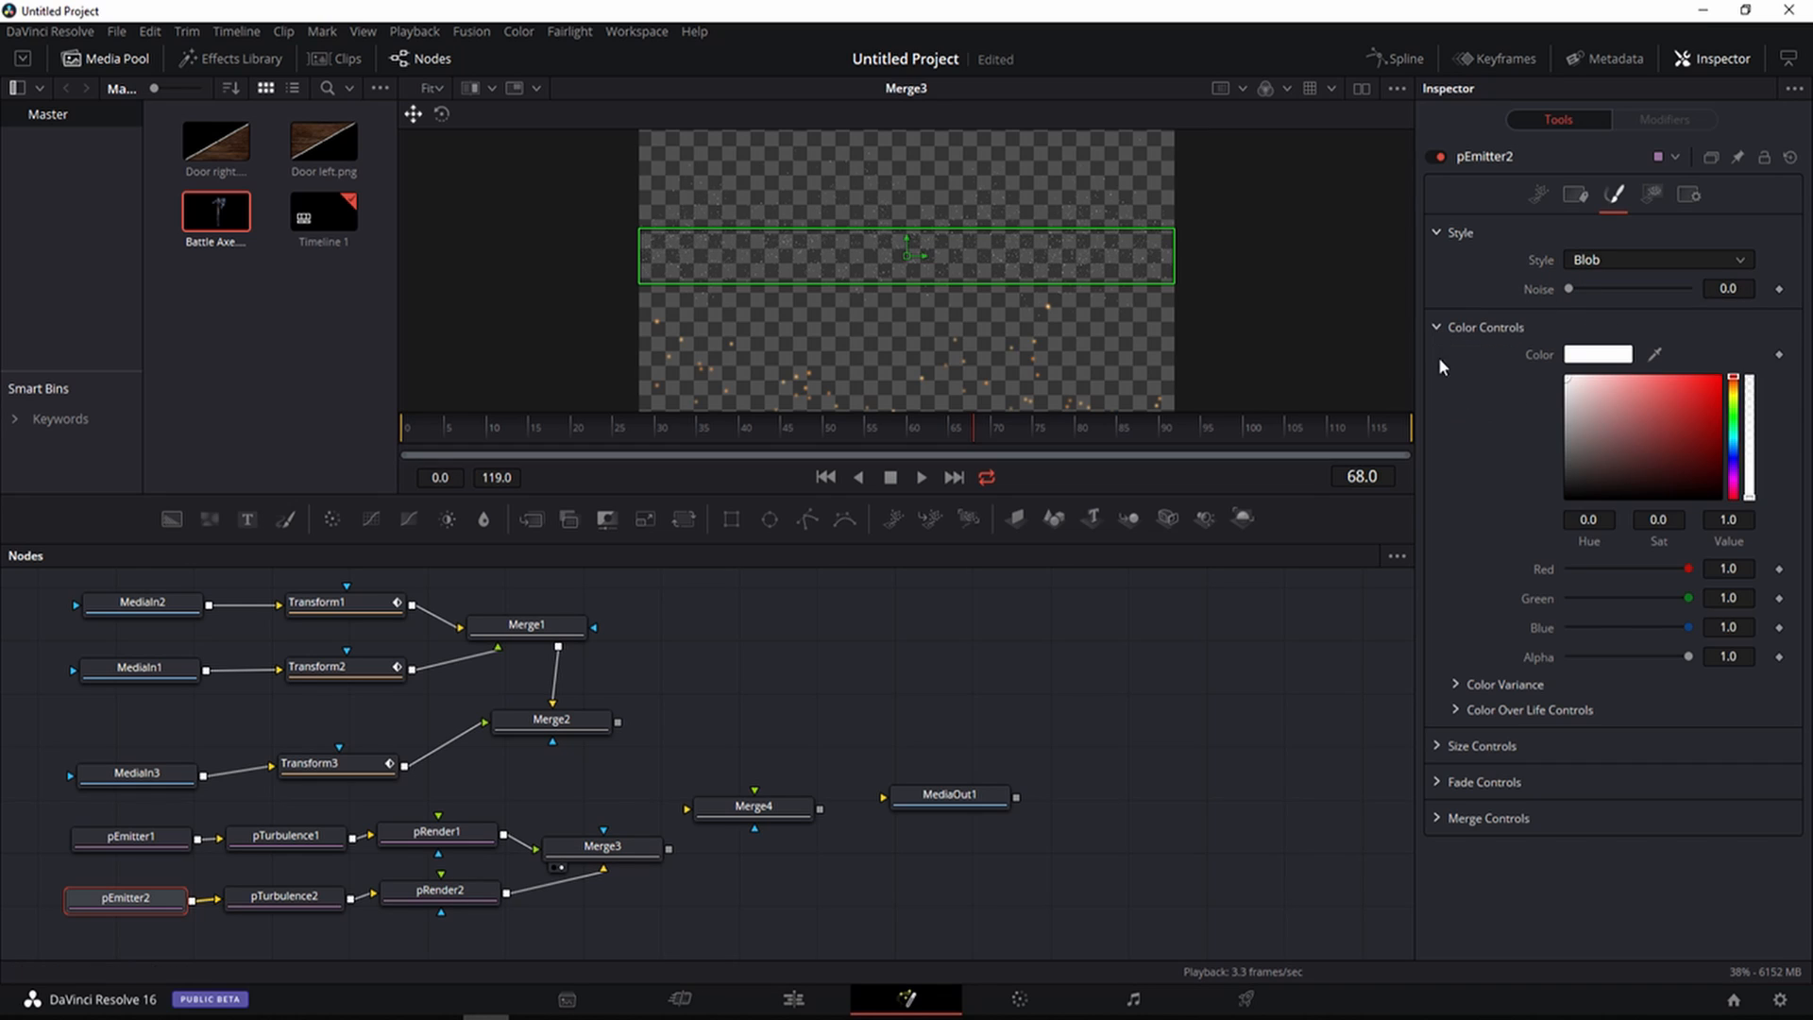
left_click(1734, 382)
mouse_move(1685, 388)
left_mouse_down()
mouse_move(1662, 375)
mouse_move(1693, 371)
left_mouse_up()
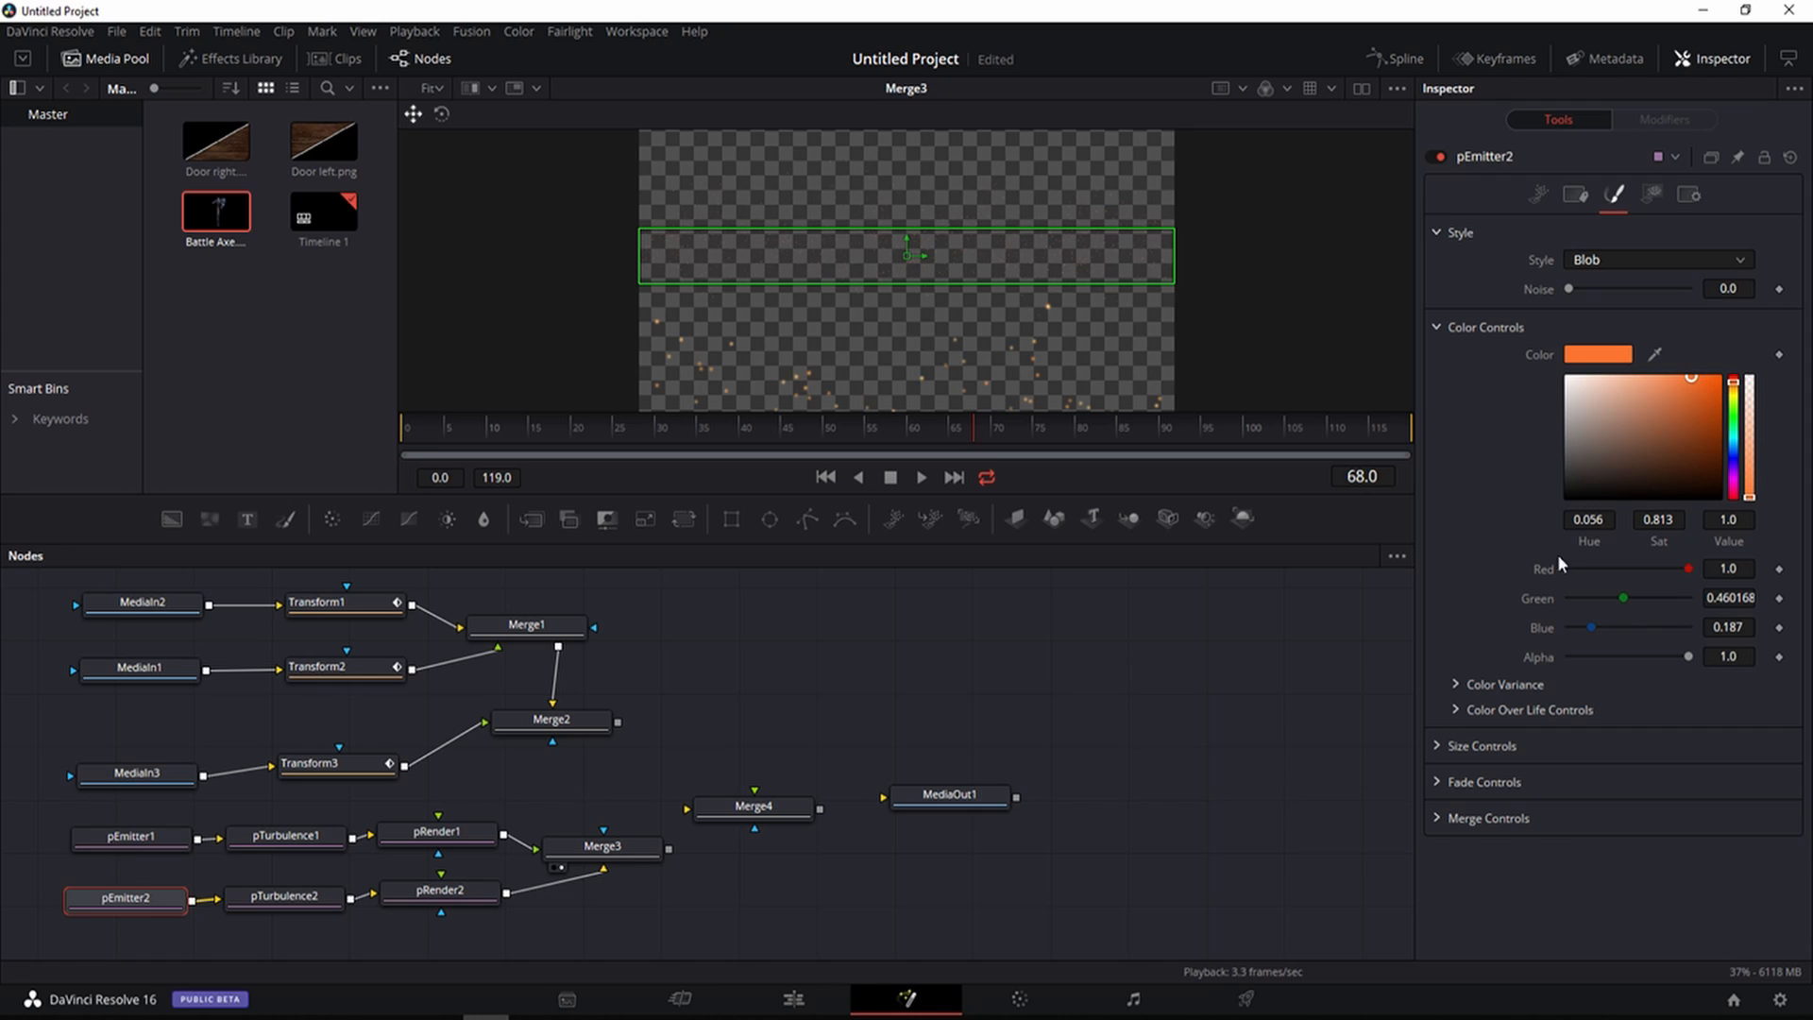
Set pEmitter2's Green Variance and Blue Variance each to -0.1 low and 0.1 high
left_click(1453, 682)
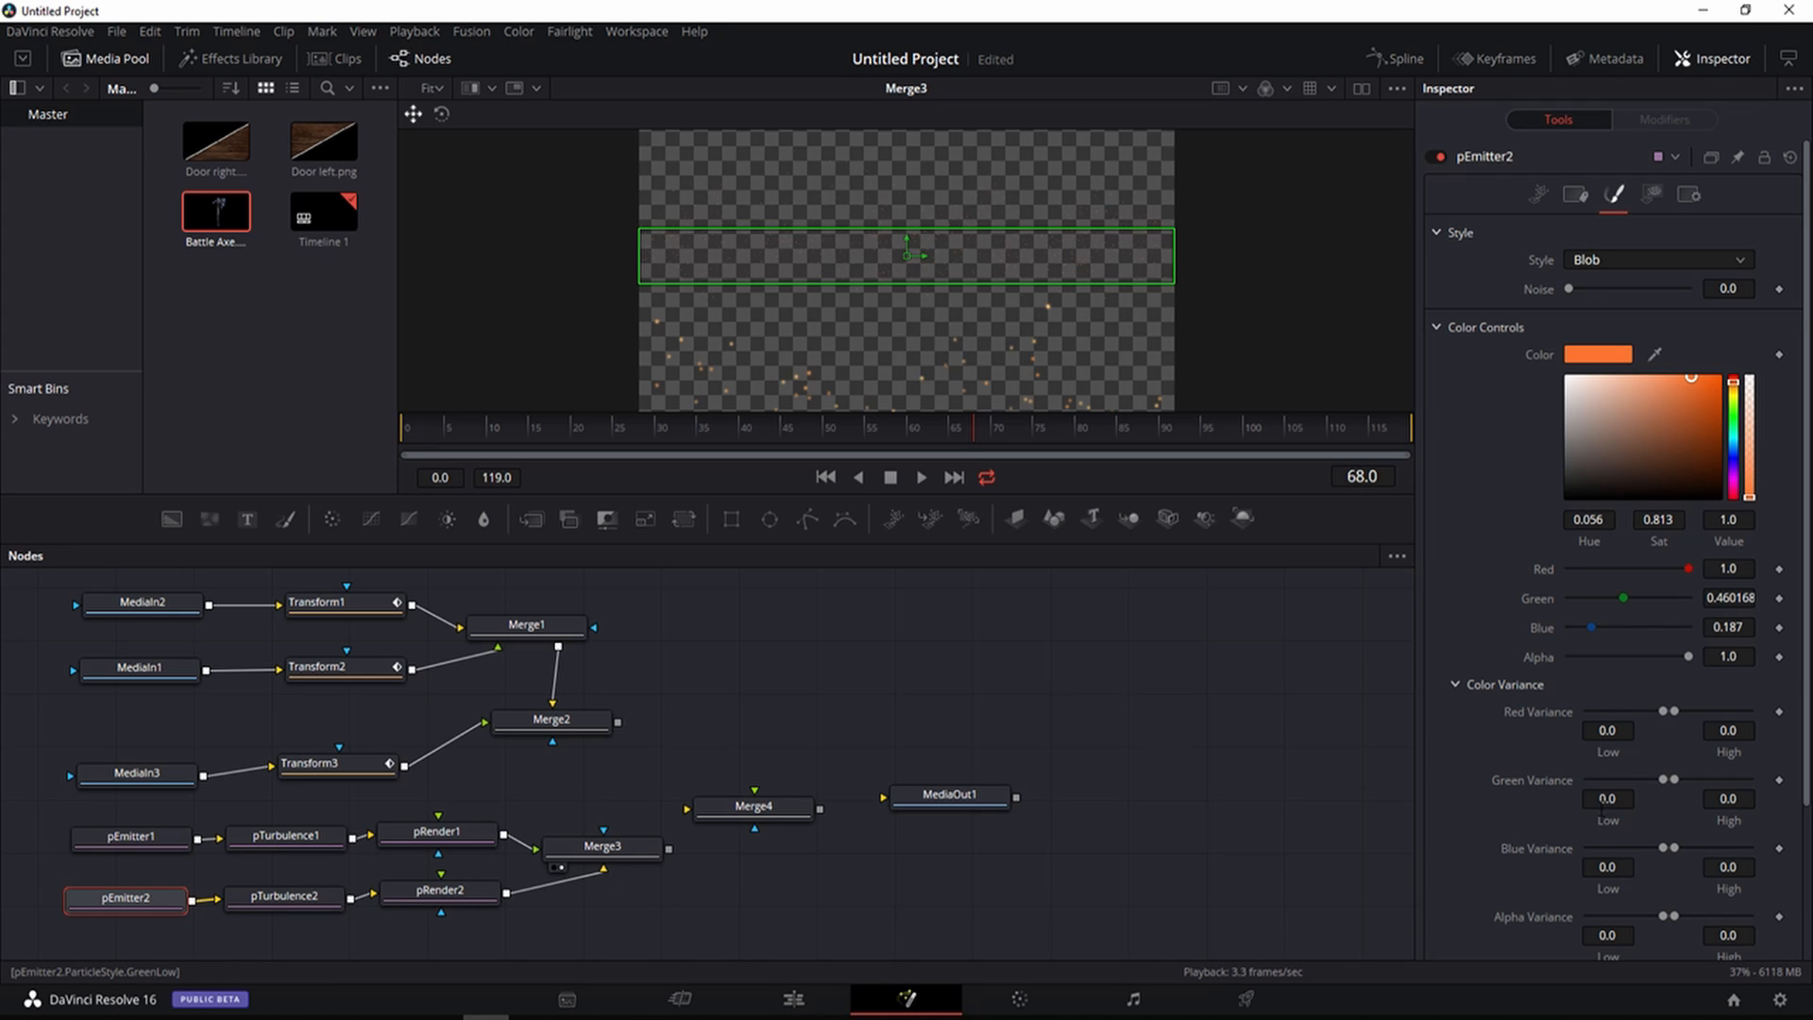
left_click(1628, 798)
key("Tab")
type("0.1")
key("Tab")
key("Tab")
type("0.1")
key("Tab")
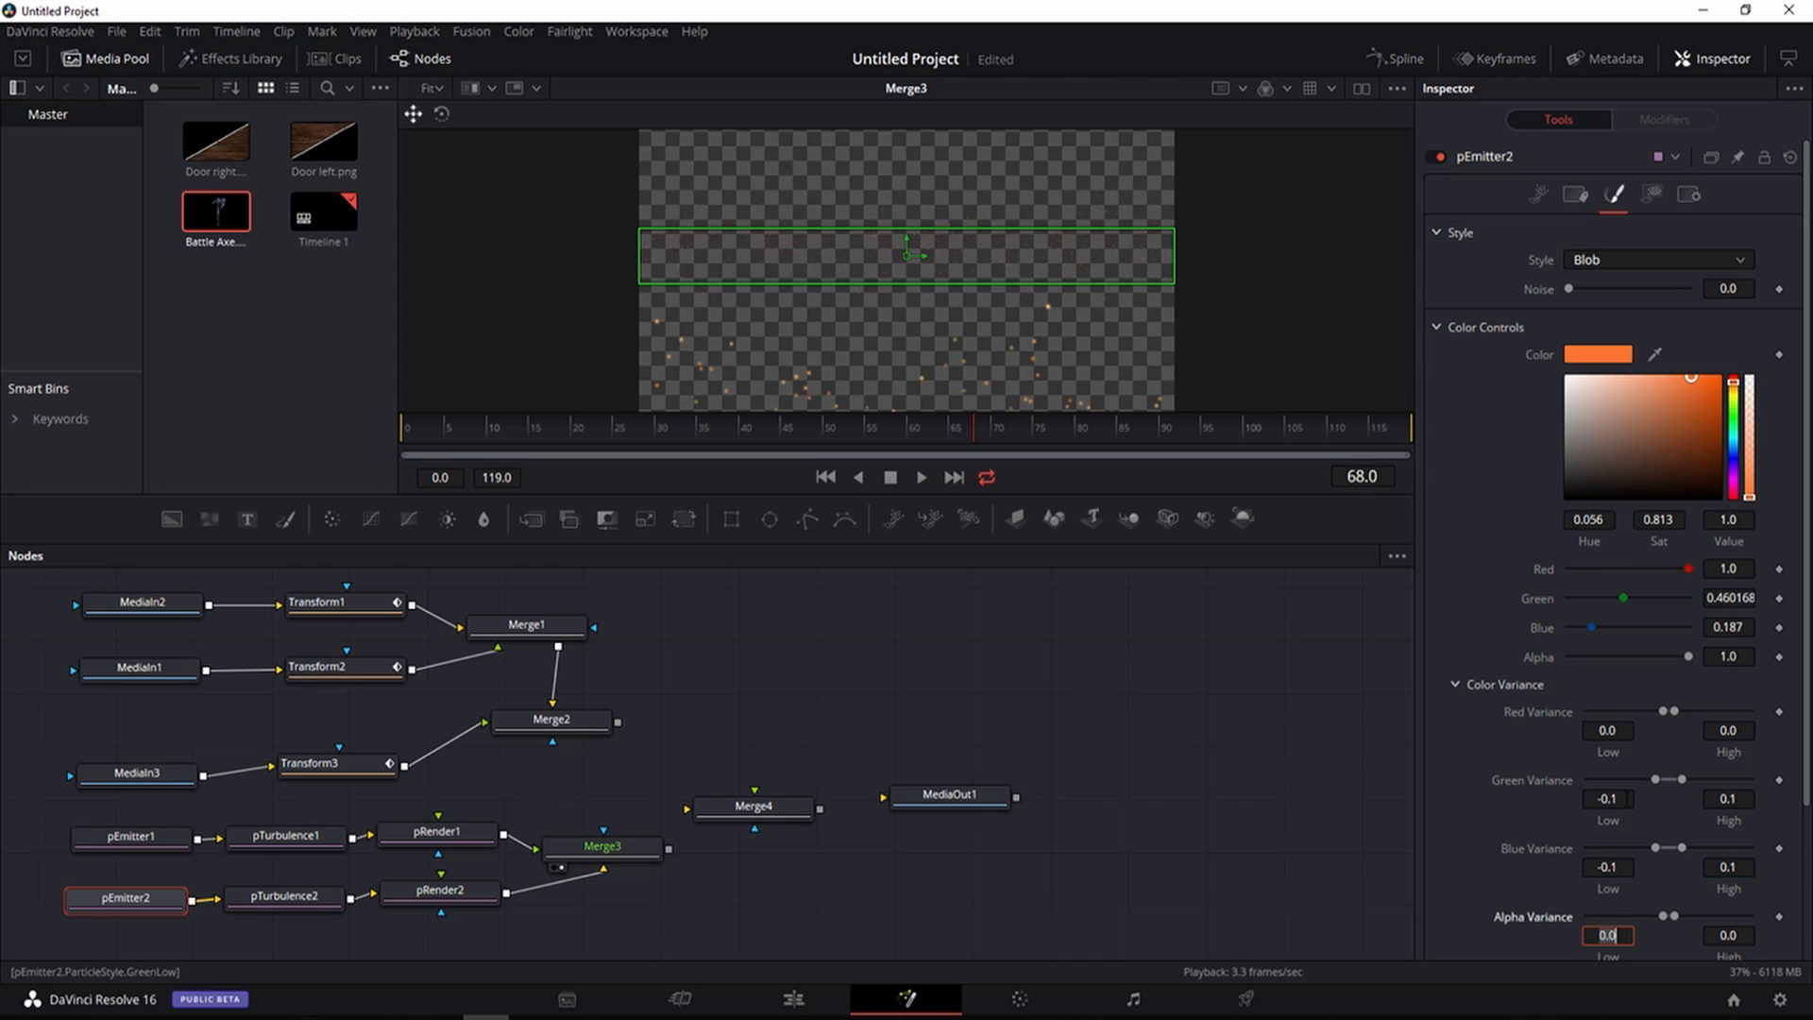
left_click(1473, 815)
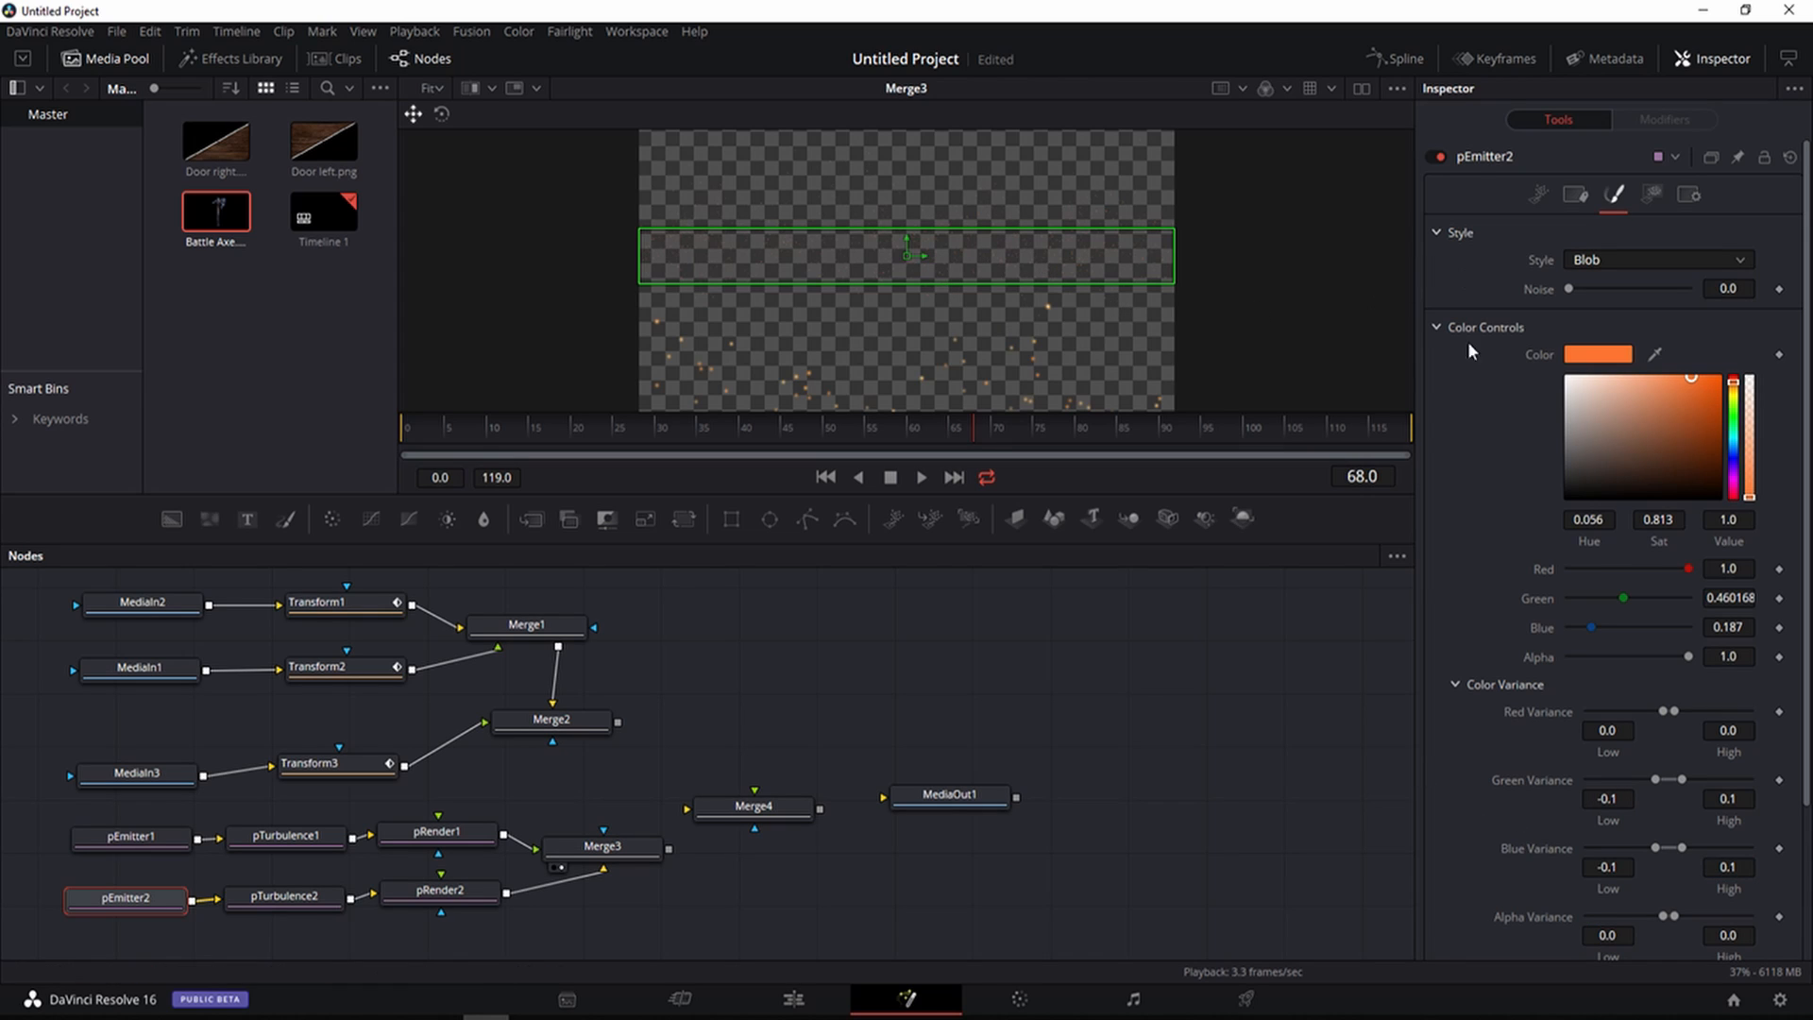
left_click(291, 901)
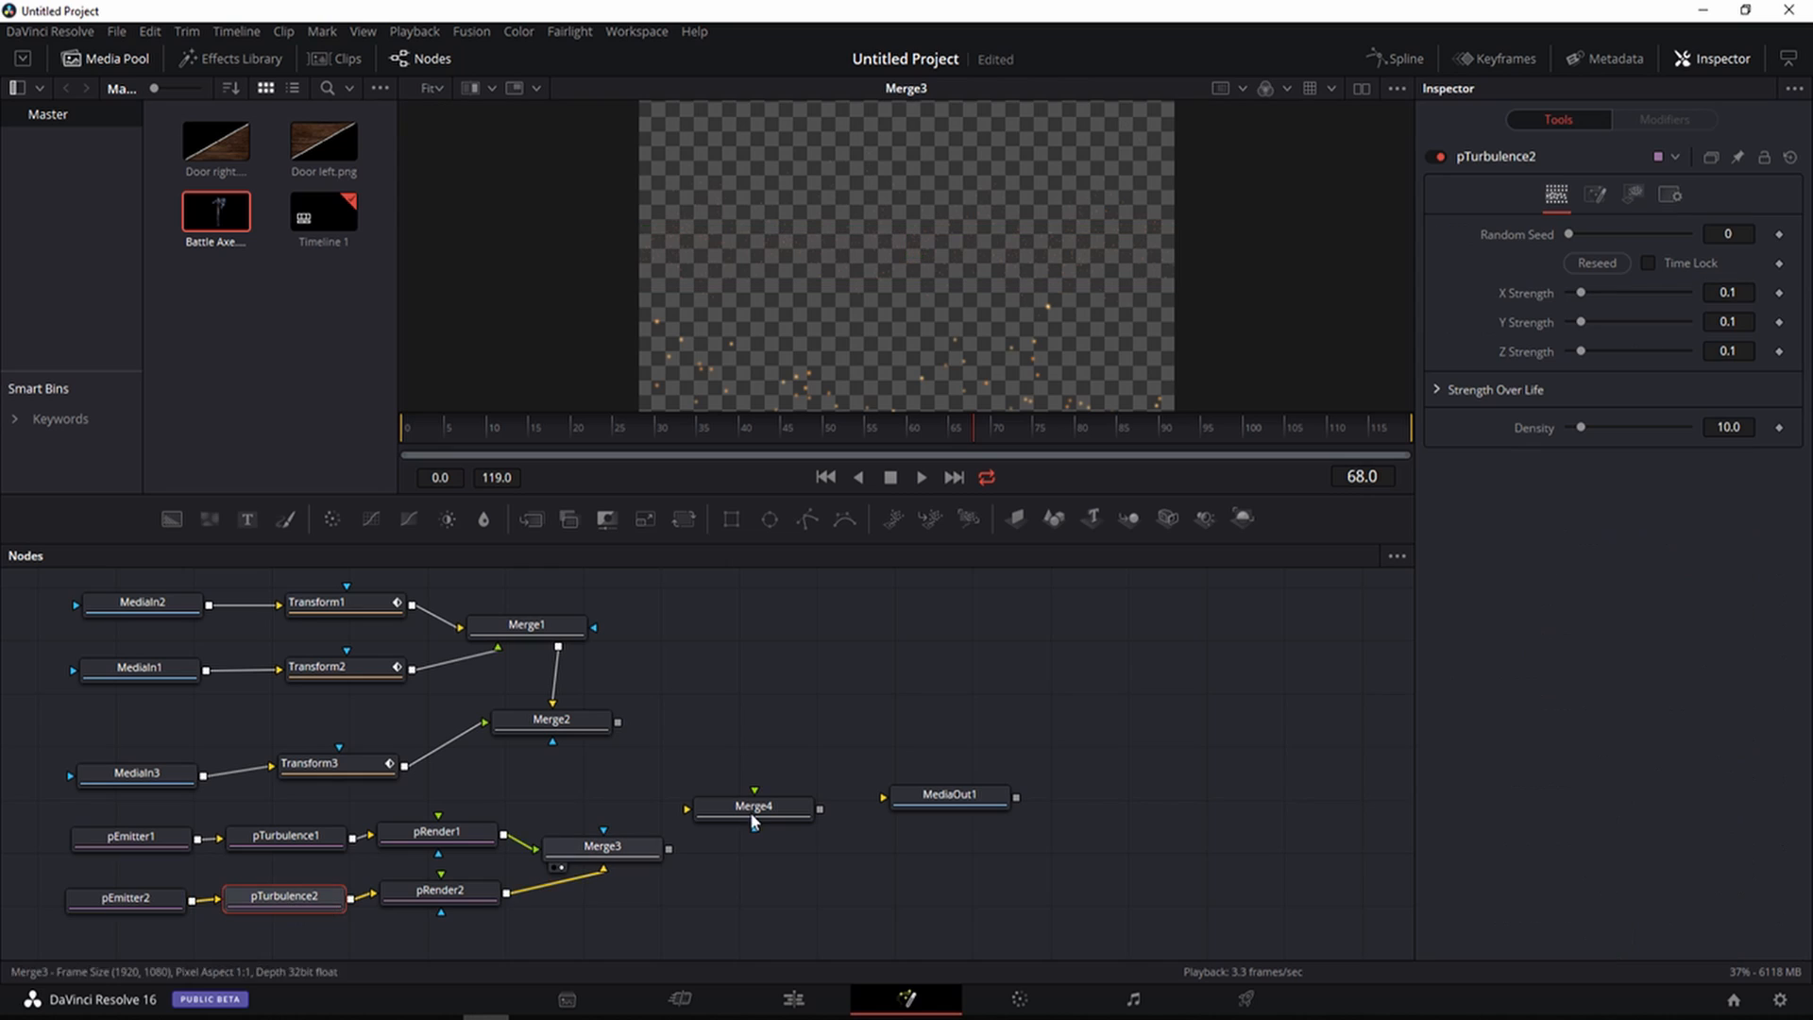
left_click(440, 890)
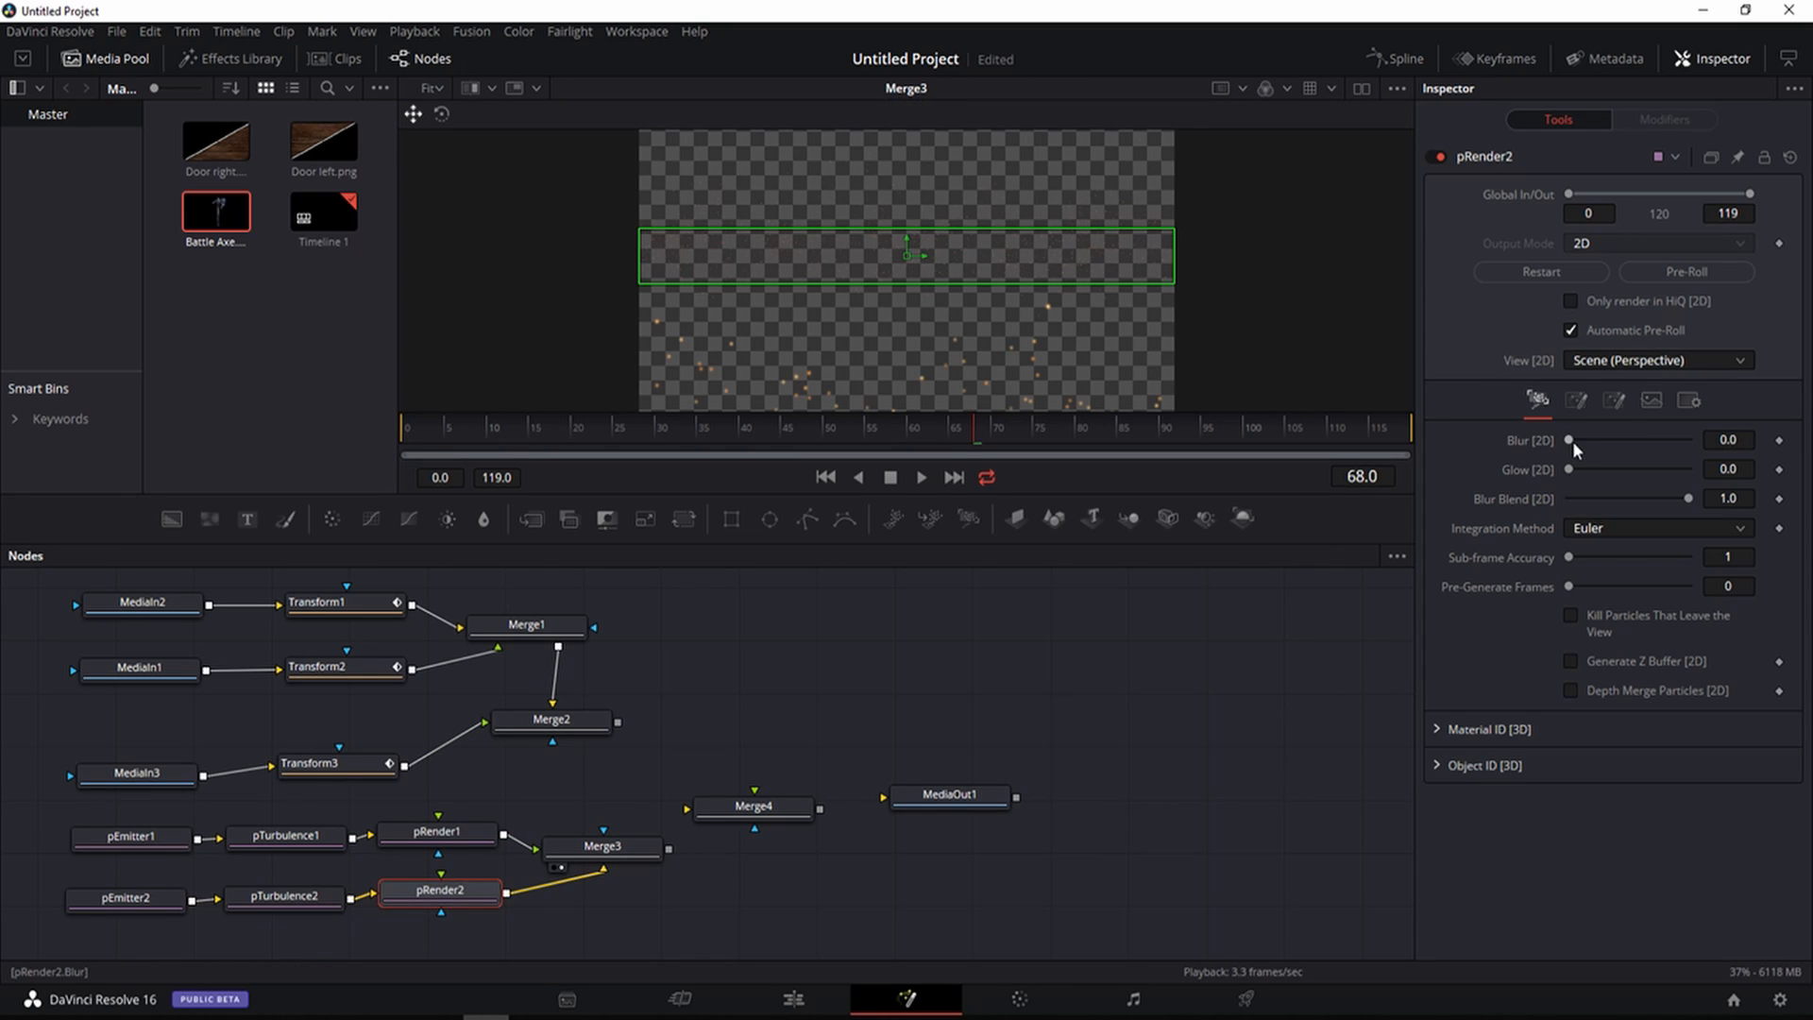
left_click_drag(1571, 440, 1555, 440)
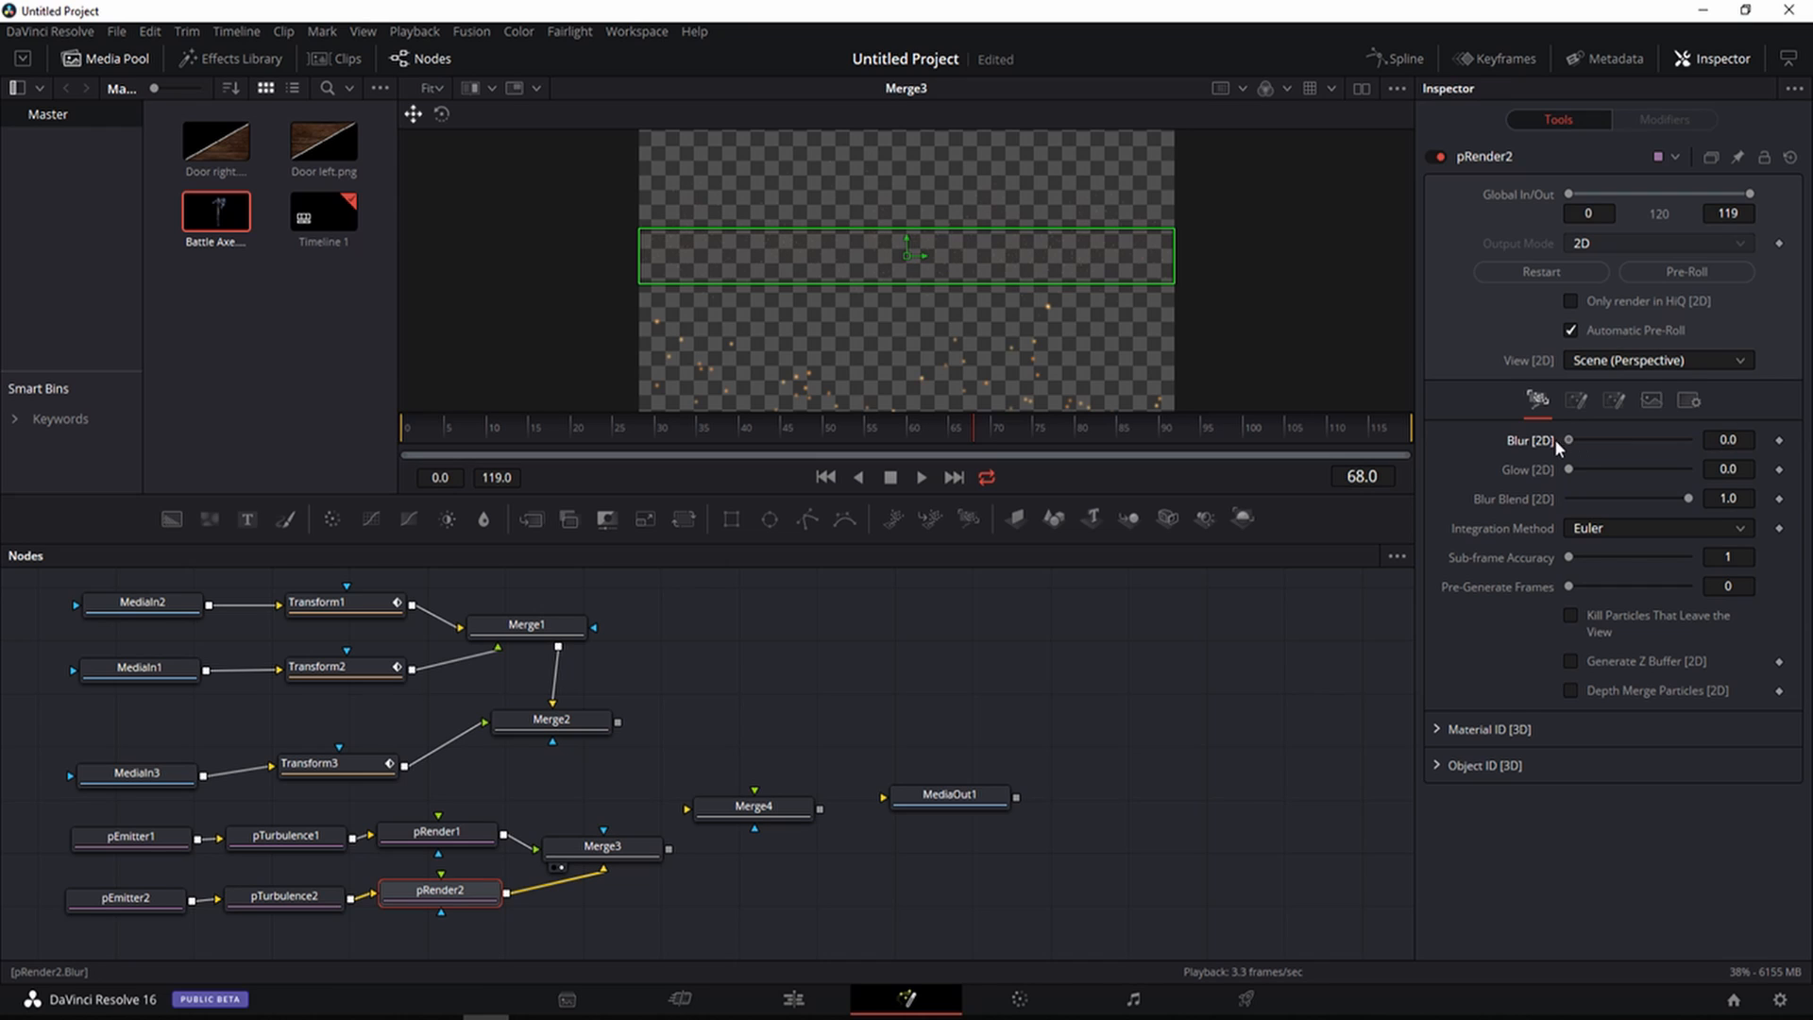
Set pEmitter2's Size to 0.5, Size Variance to 0.0236, Size to Velocity to 0.071 and Size Z Scale to 0.252
left_click(147, 899)
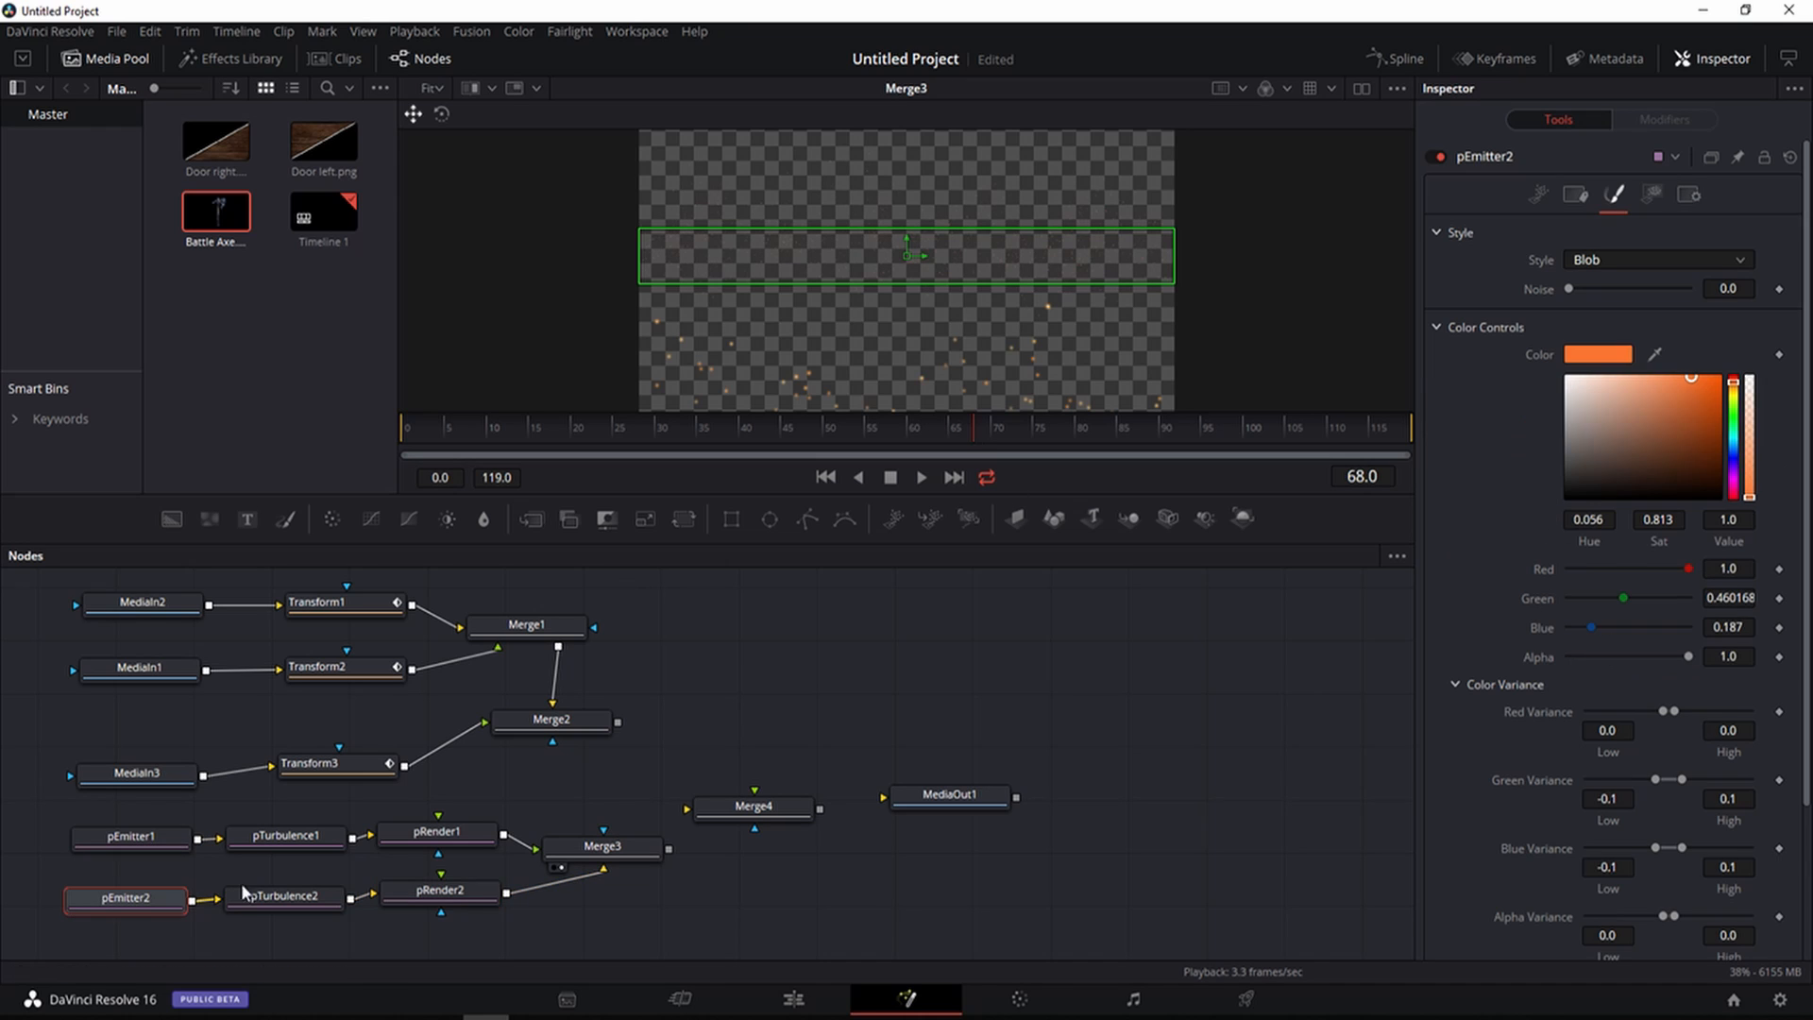
left_click(1432, 328)
left_click(1438, 364)
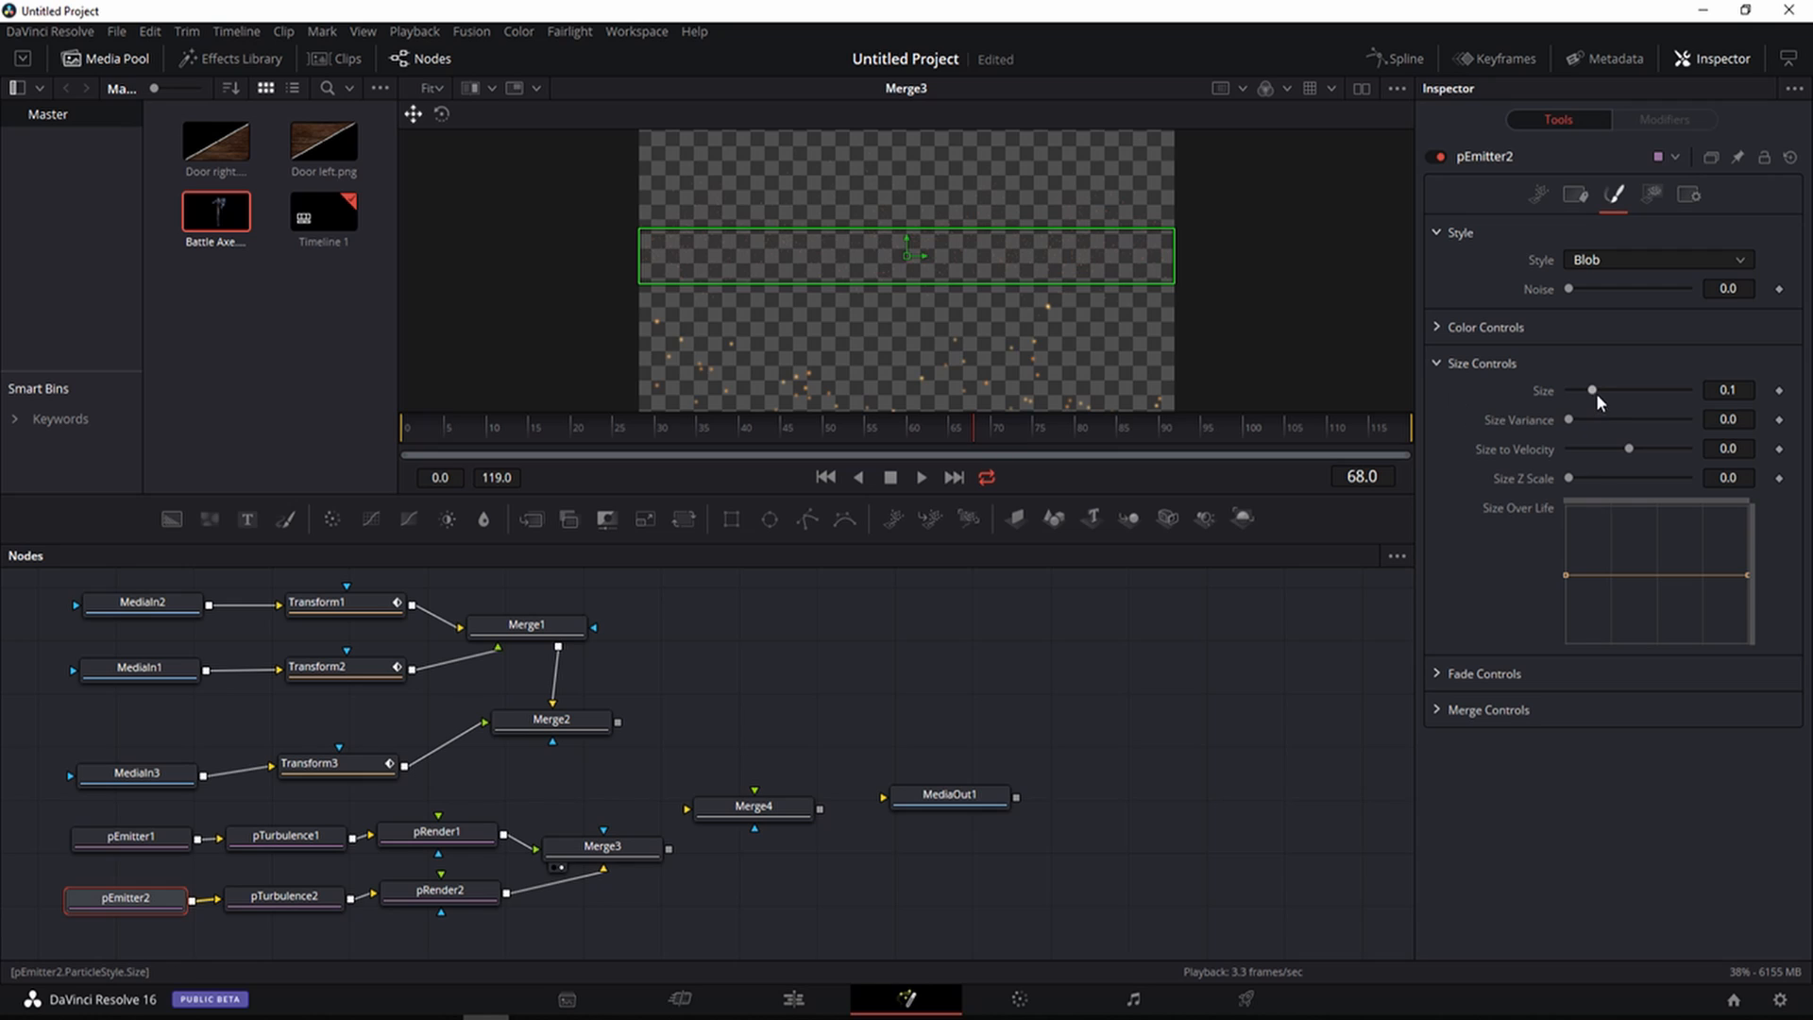
left_click_drag(1594, 391, 1702, 395)
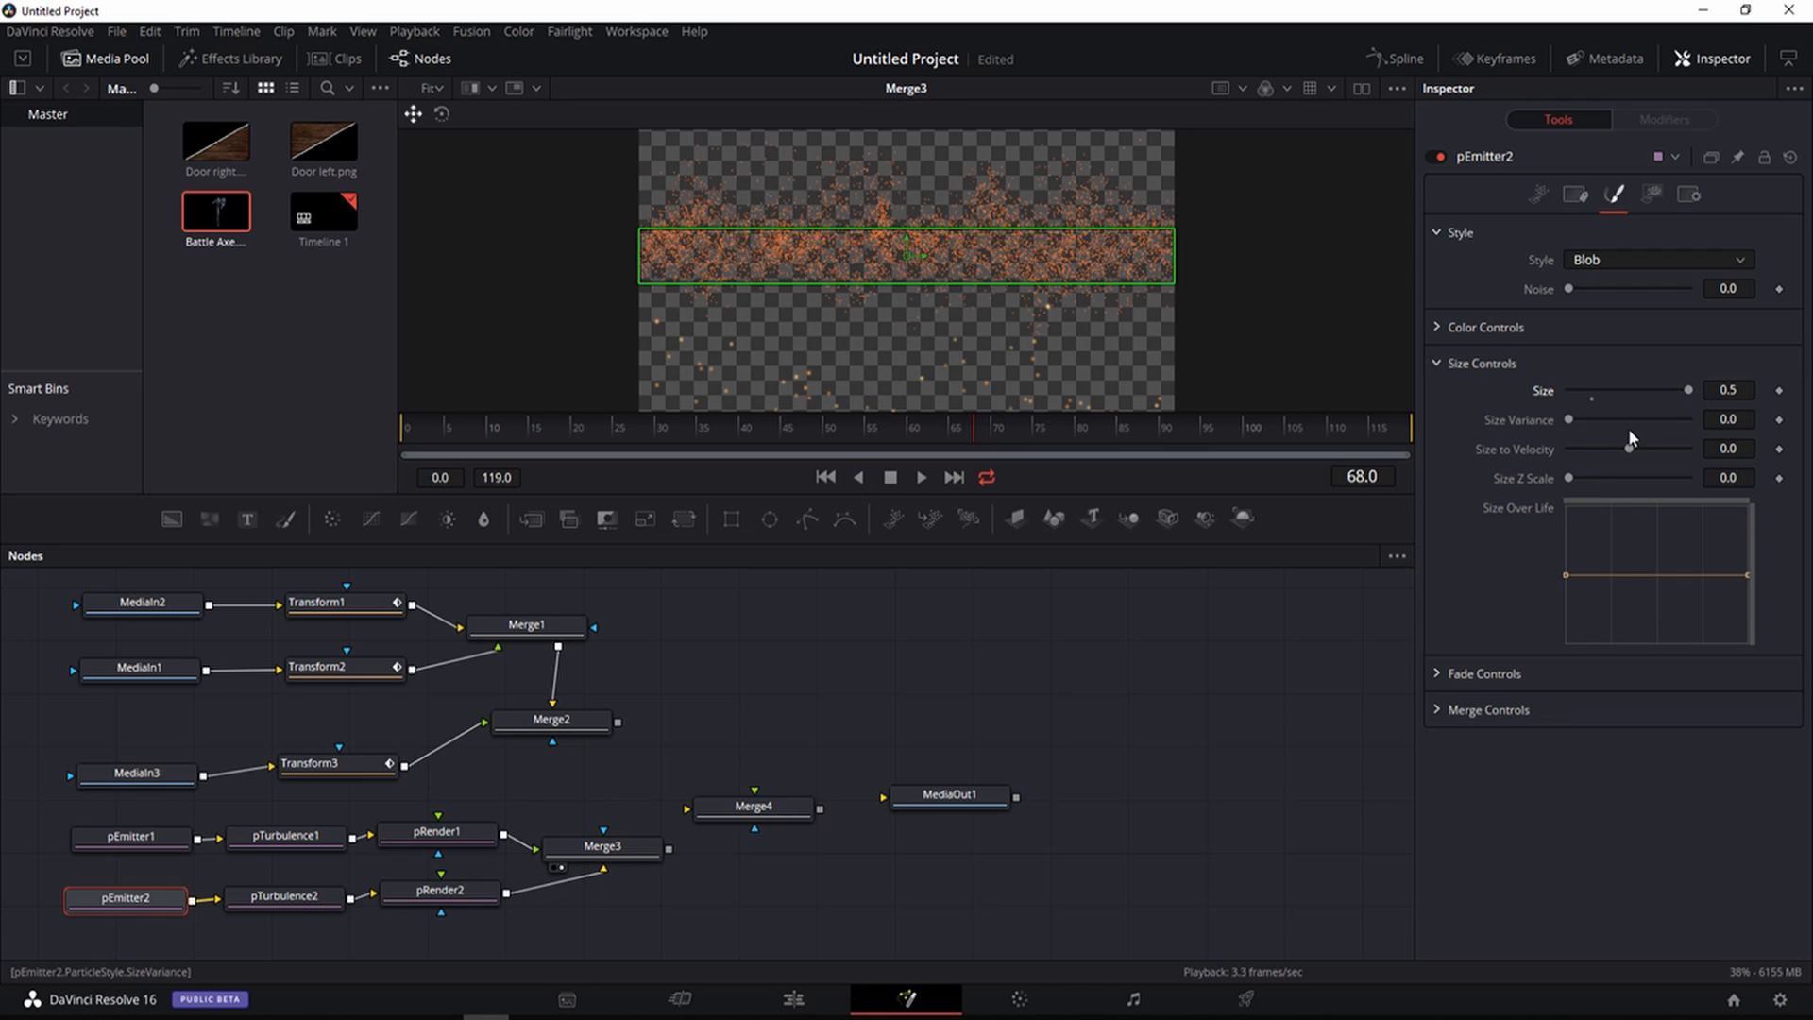
left_click_drag(1570, 422, 1584, 479)
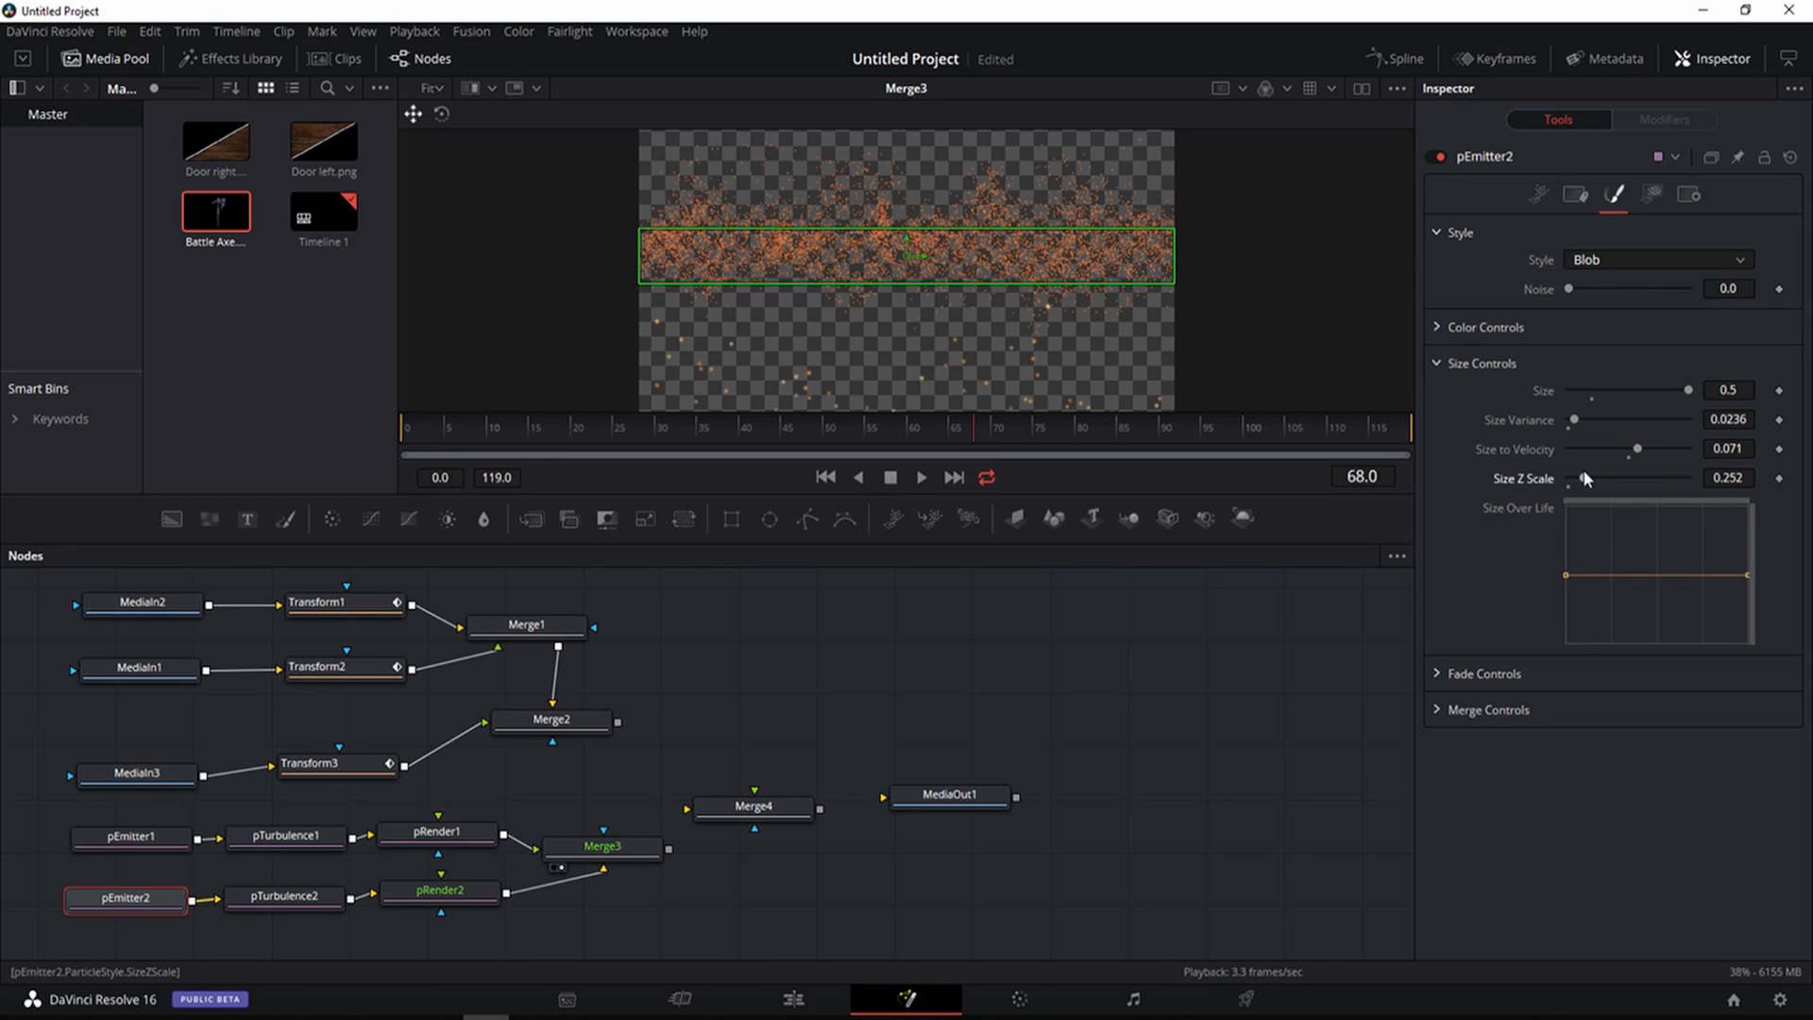
left_click(1440, 363)
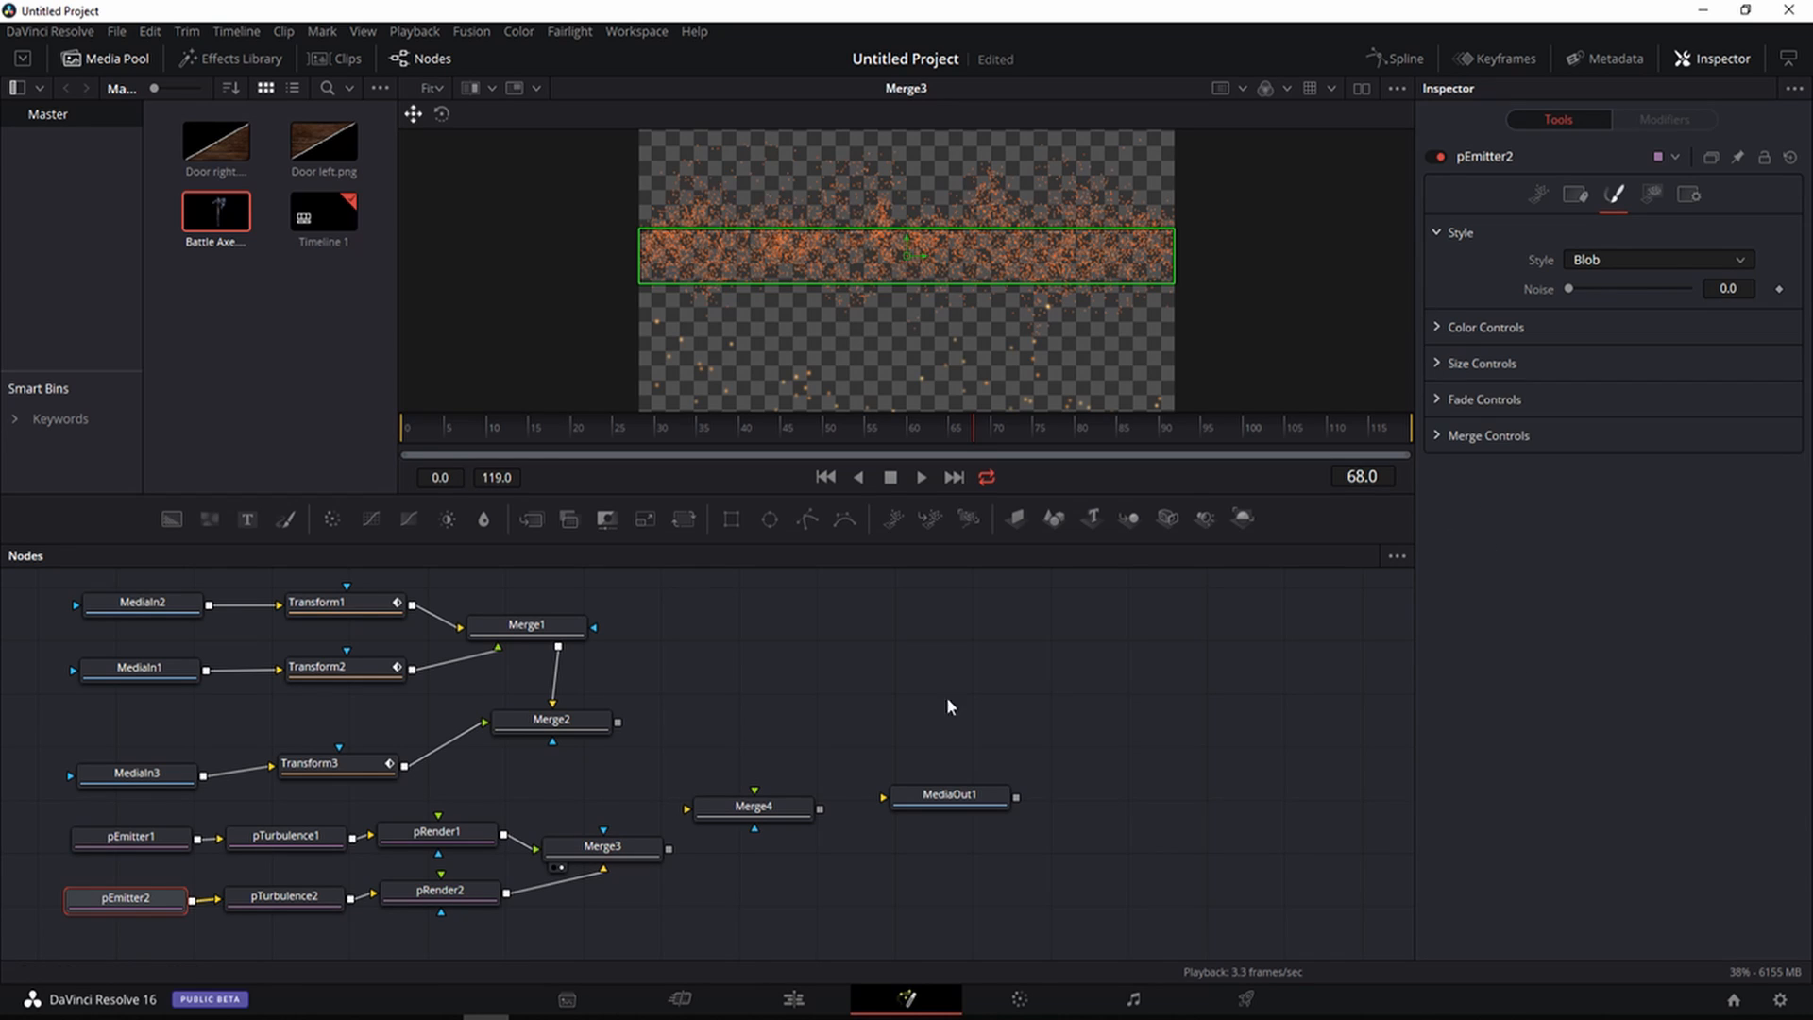
Set pRender2's Blur to 17.3 and Glow to 0.457, and move the rectangular emitter region down to the frame's lower edge
left_click(412, 890)
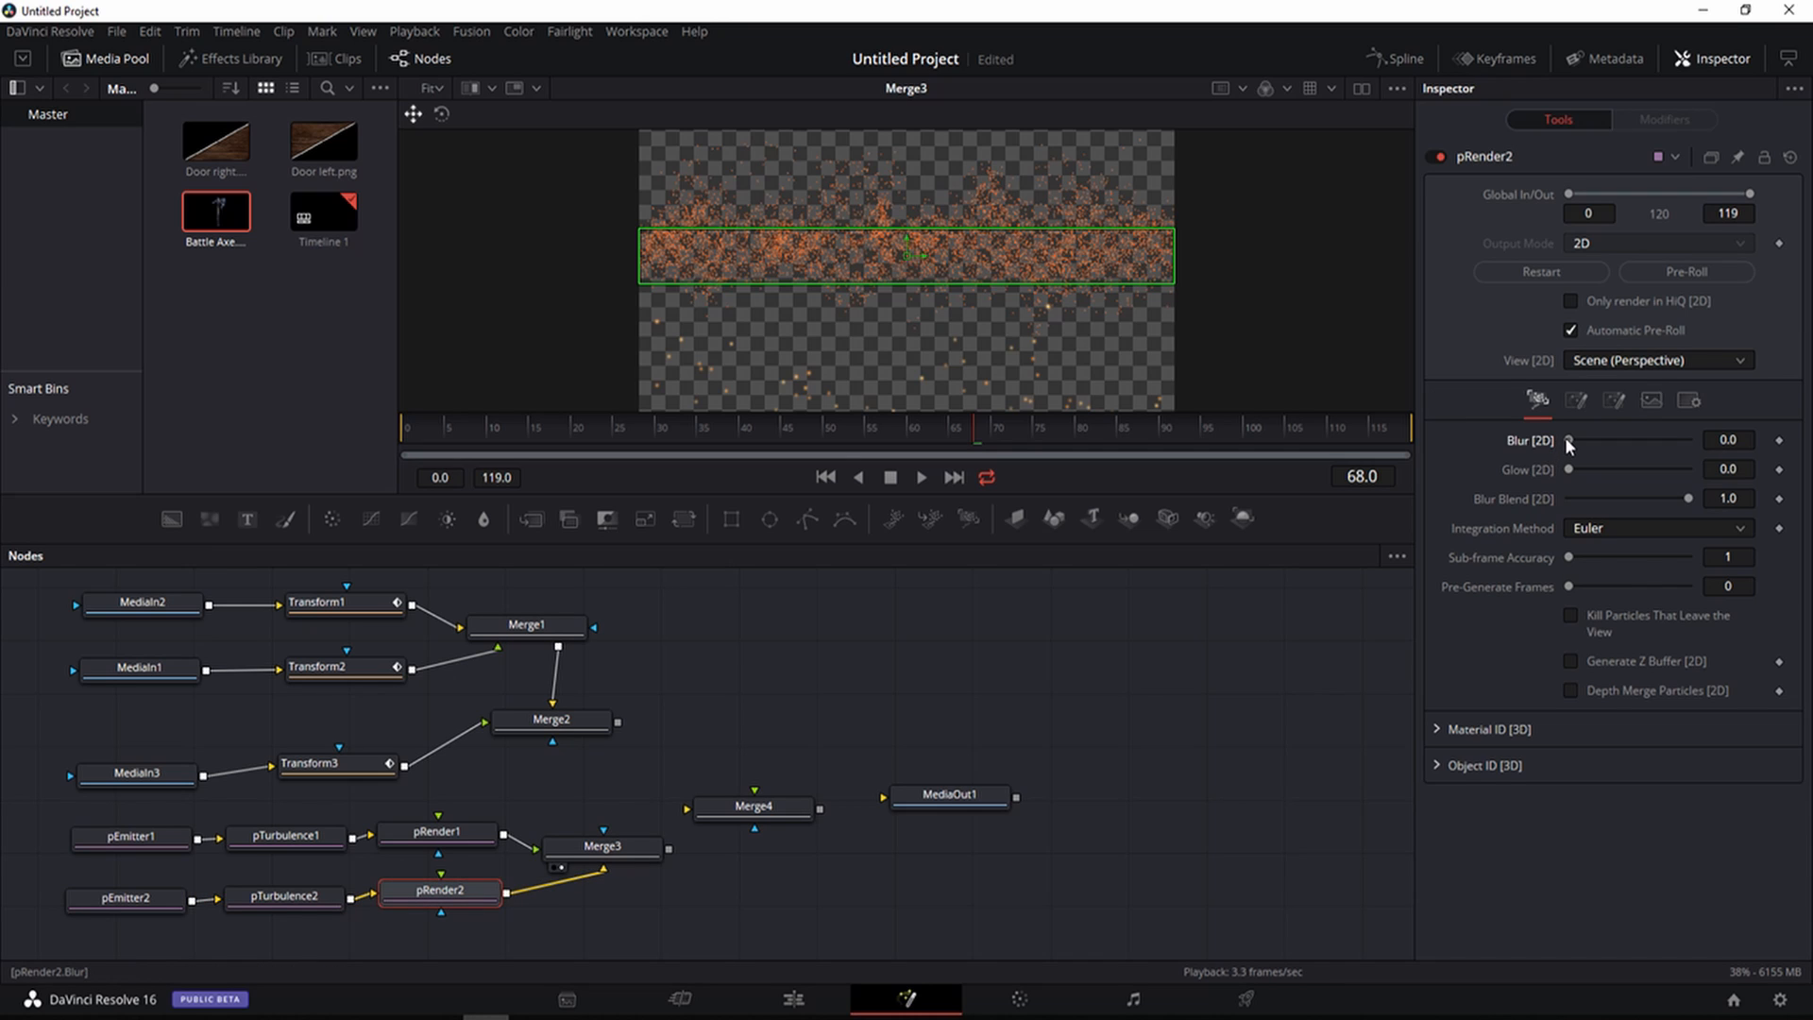
mouse_move(1568, 440)
left_mouse_down()
mouse_move(1617, 471)
mouse_move(1590, 438)
left_mouse_up()
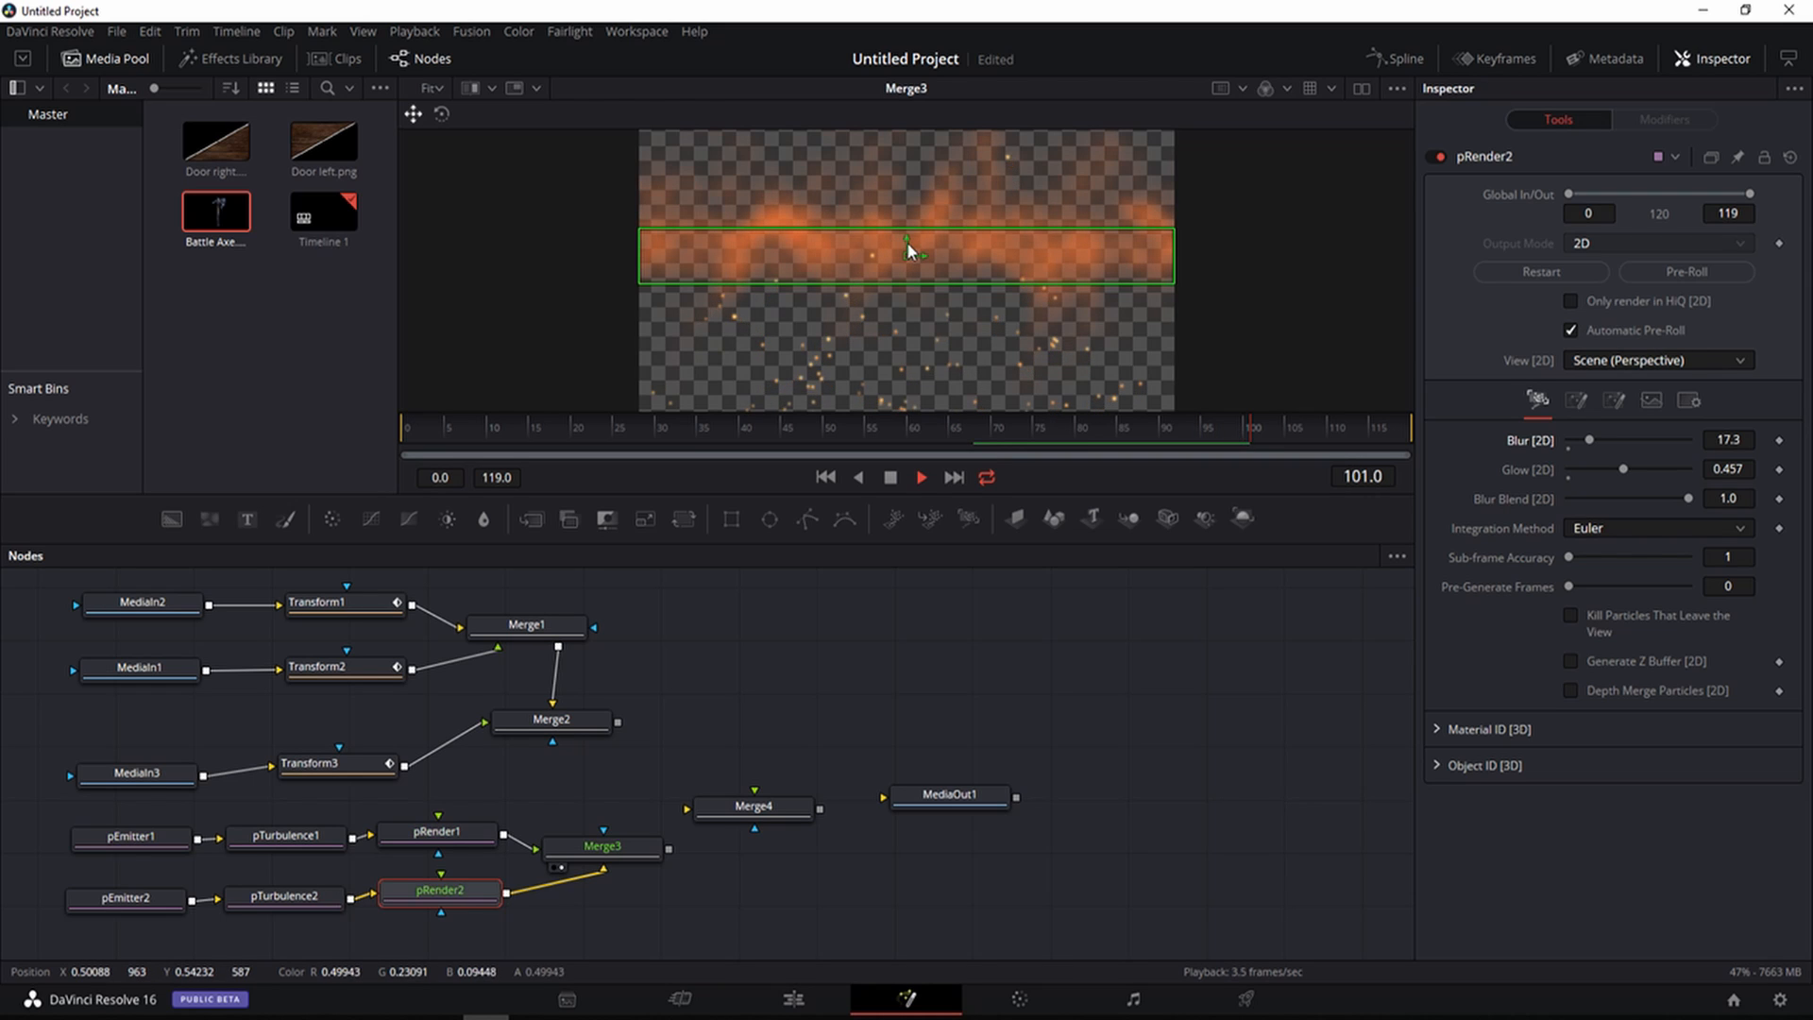
left_click_drag(905, 242, 911, 412)
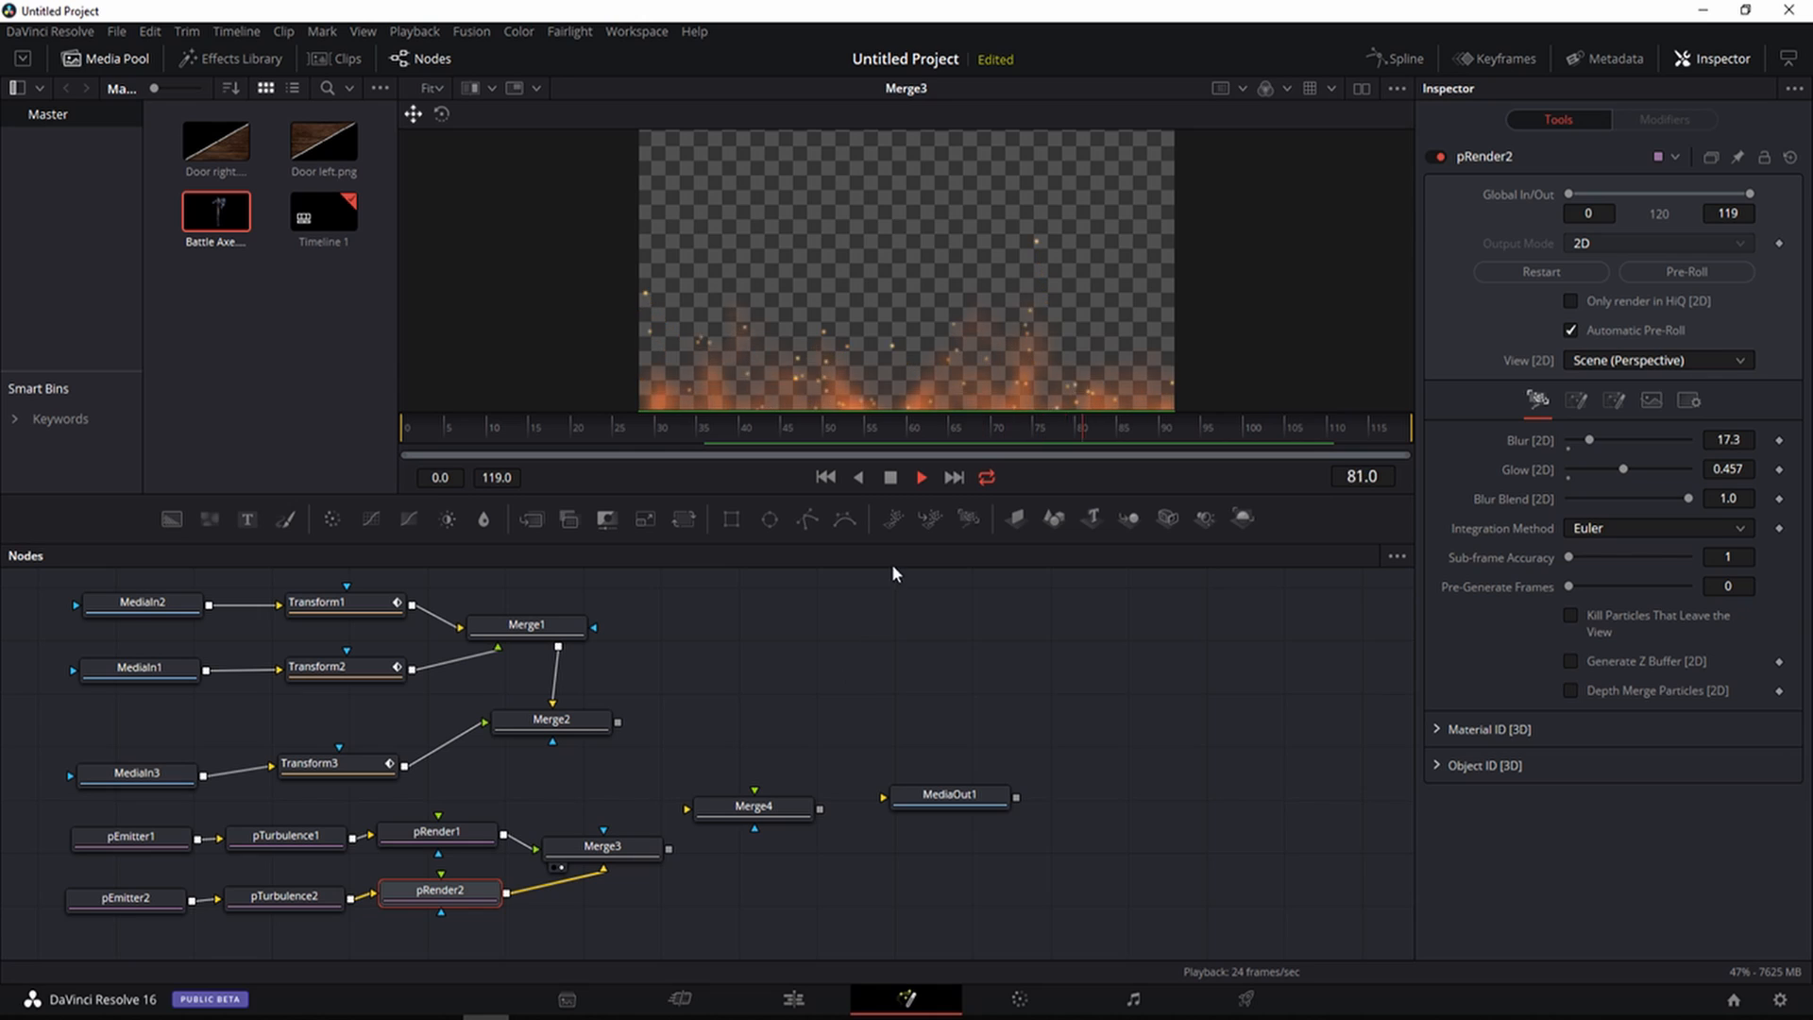
left_click(891, 478)
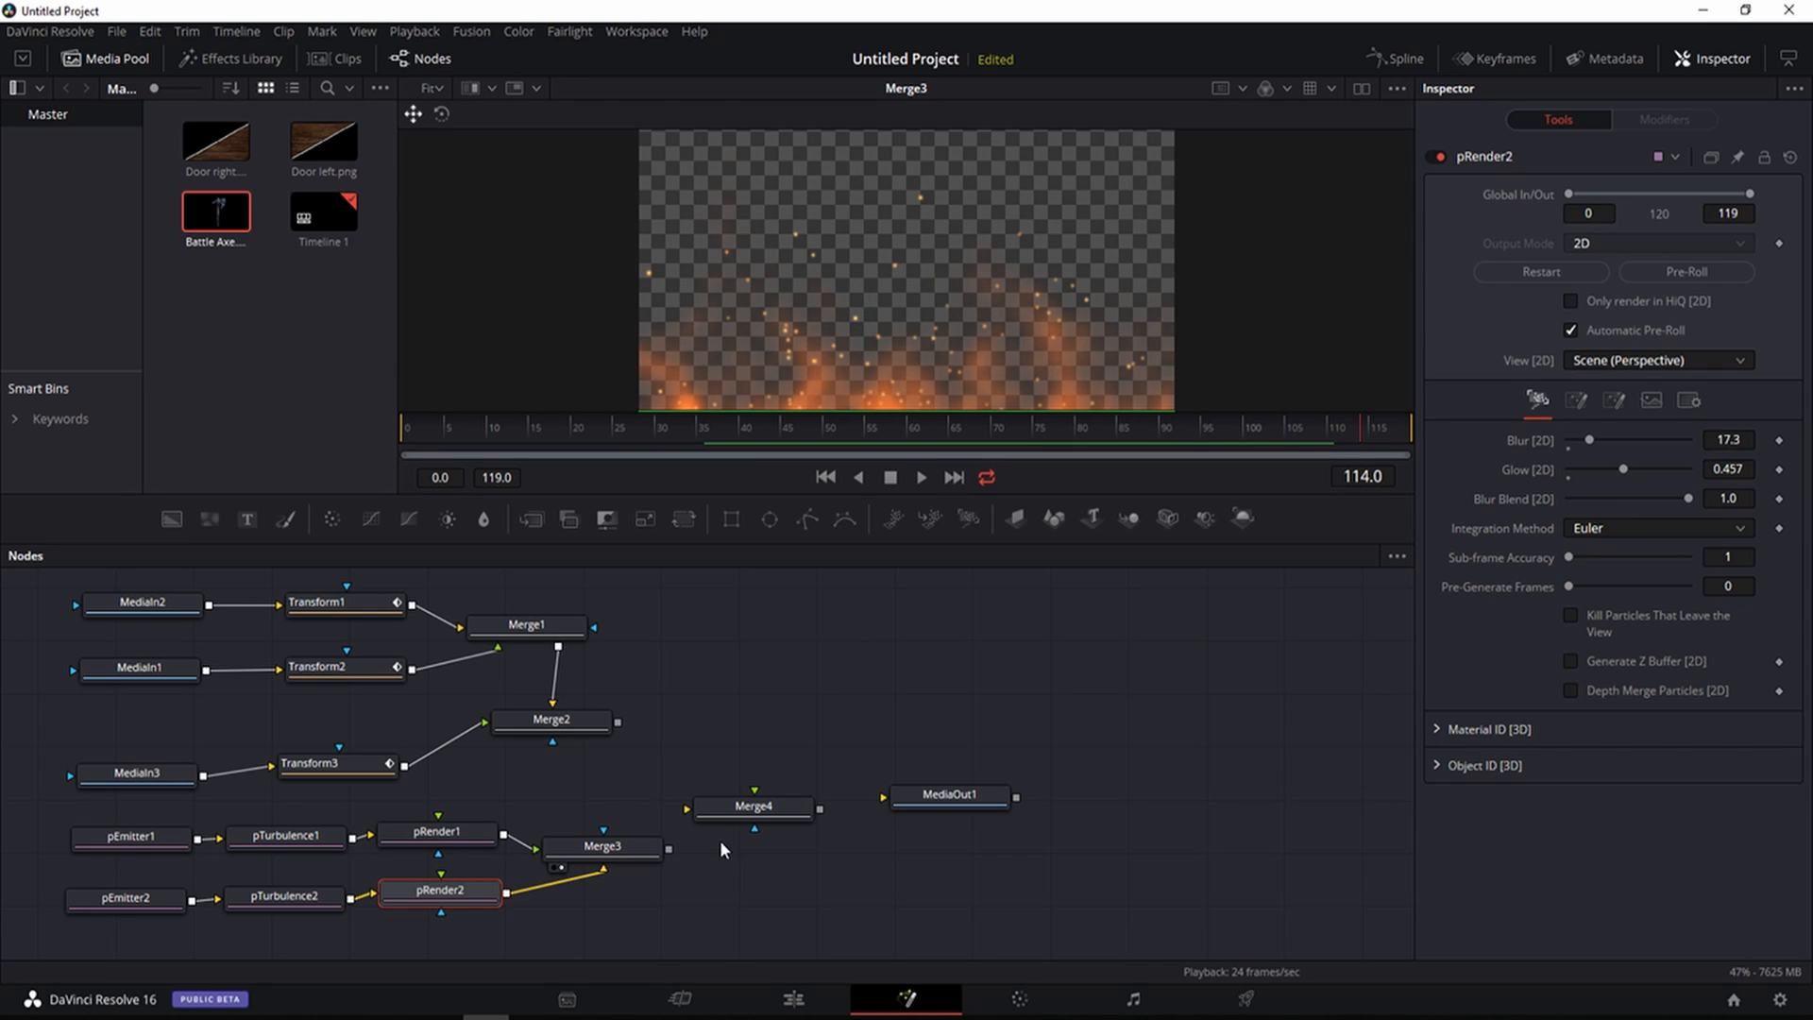
Connect Merge3 and Merge2 through Merge4 into MediaOut1, and show MediaOut1 in the viewer at frame 20
mouse_move(722, 812)
left_mouse_down()
mouse_move(723, 775)
mouse_move(735, 859)
mouse_move(729, 804)
left_mouse_up()
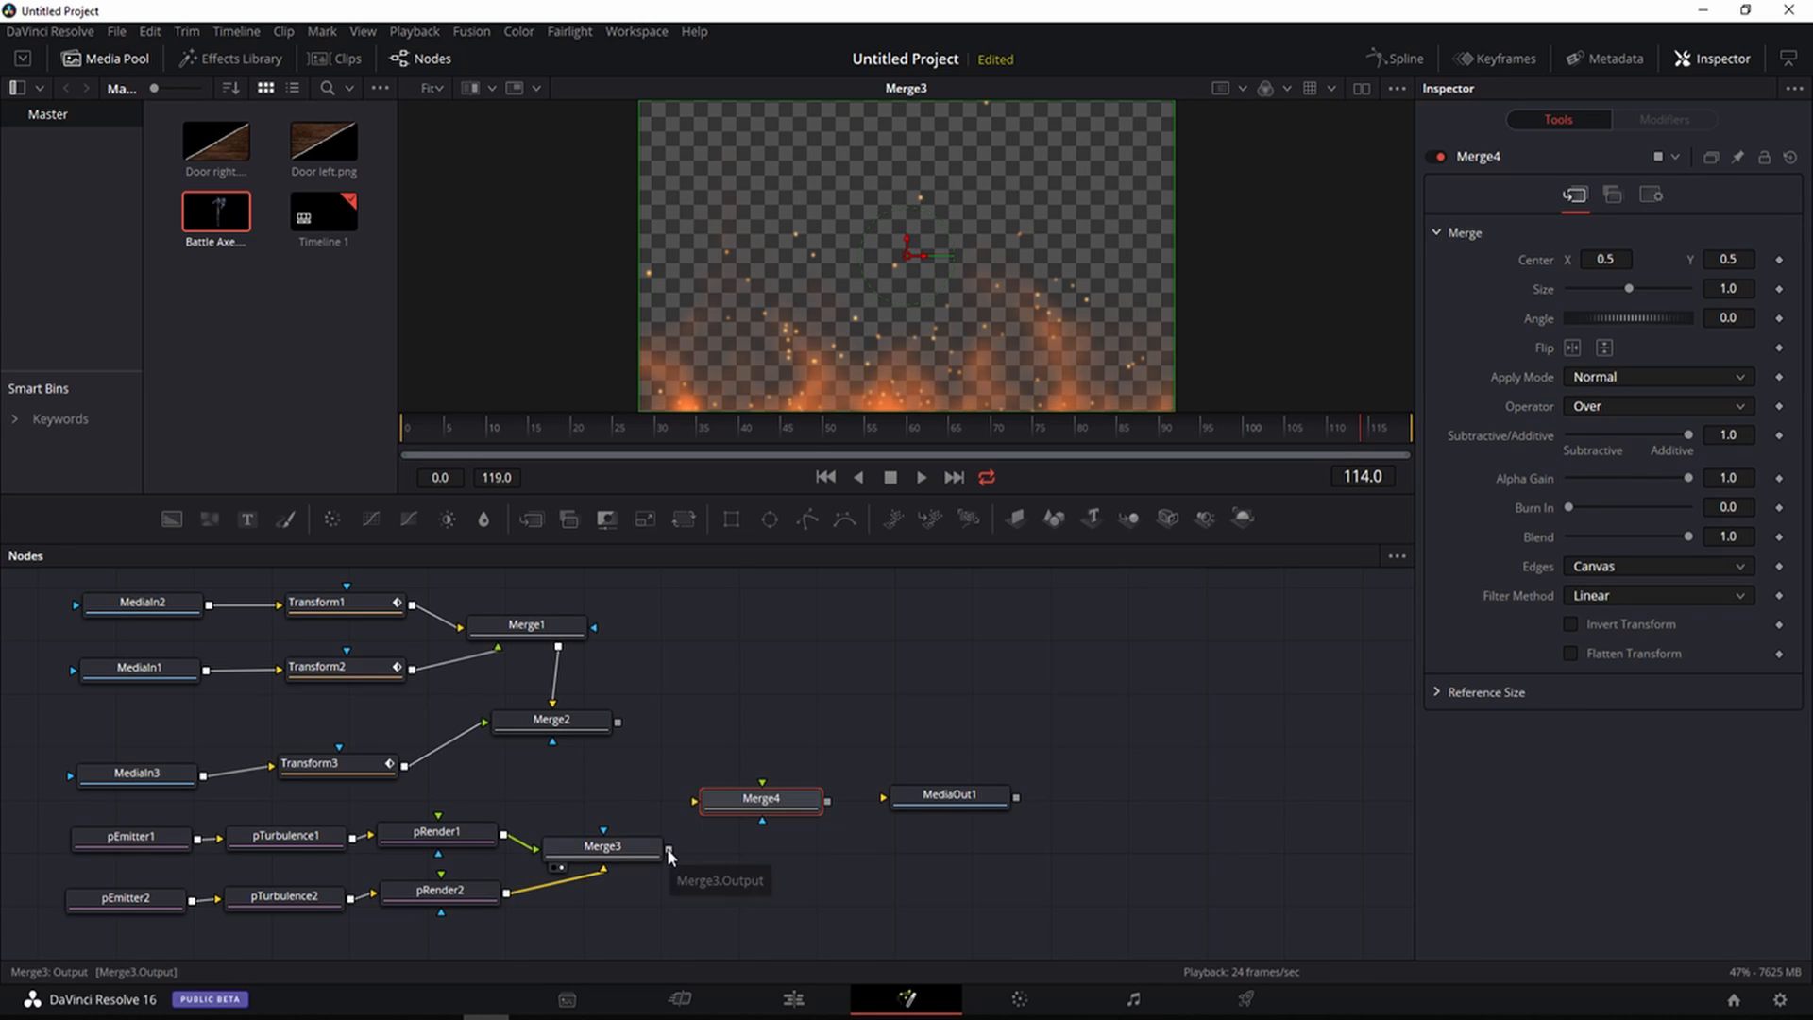
left_click_drag(669, 851, 730, 796)
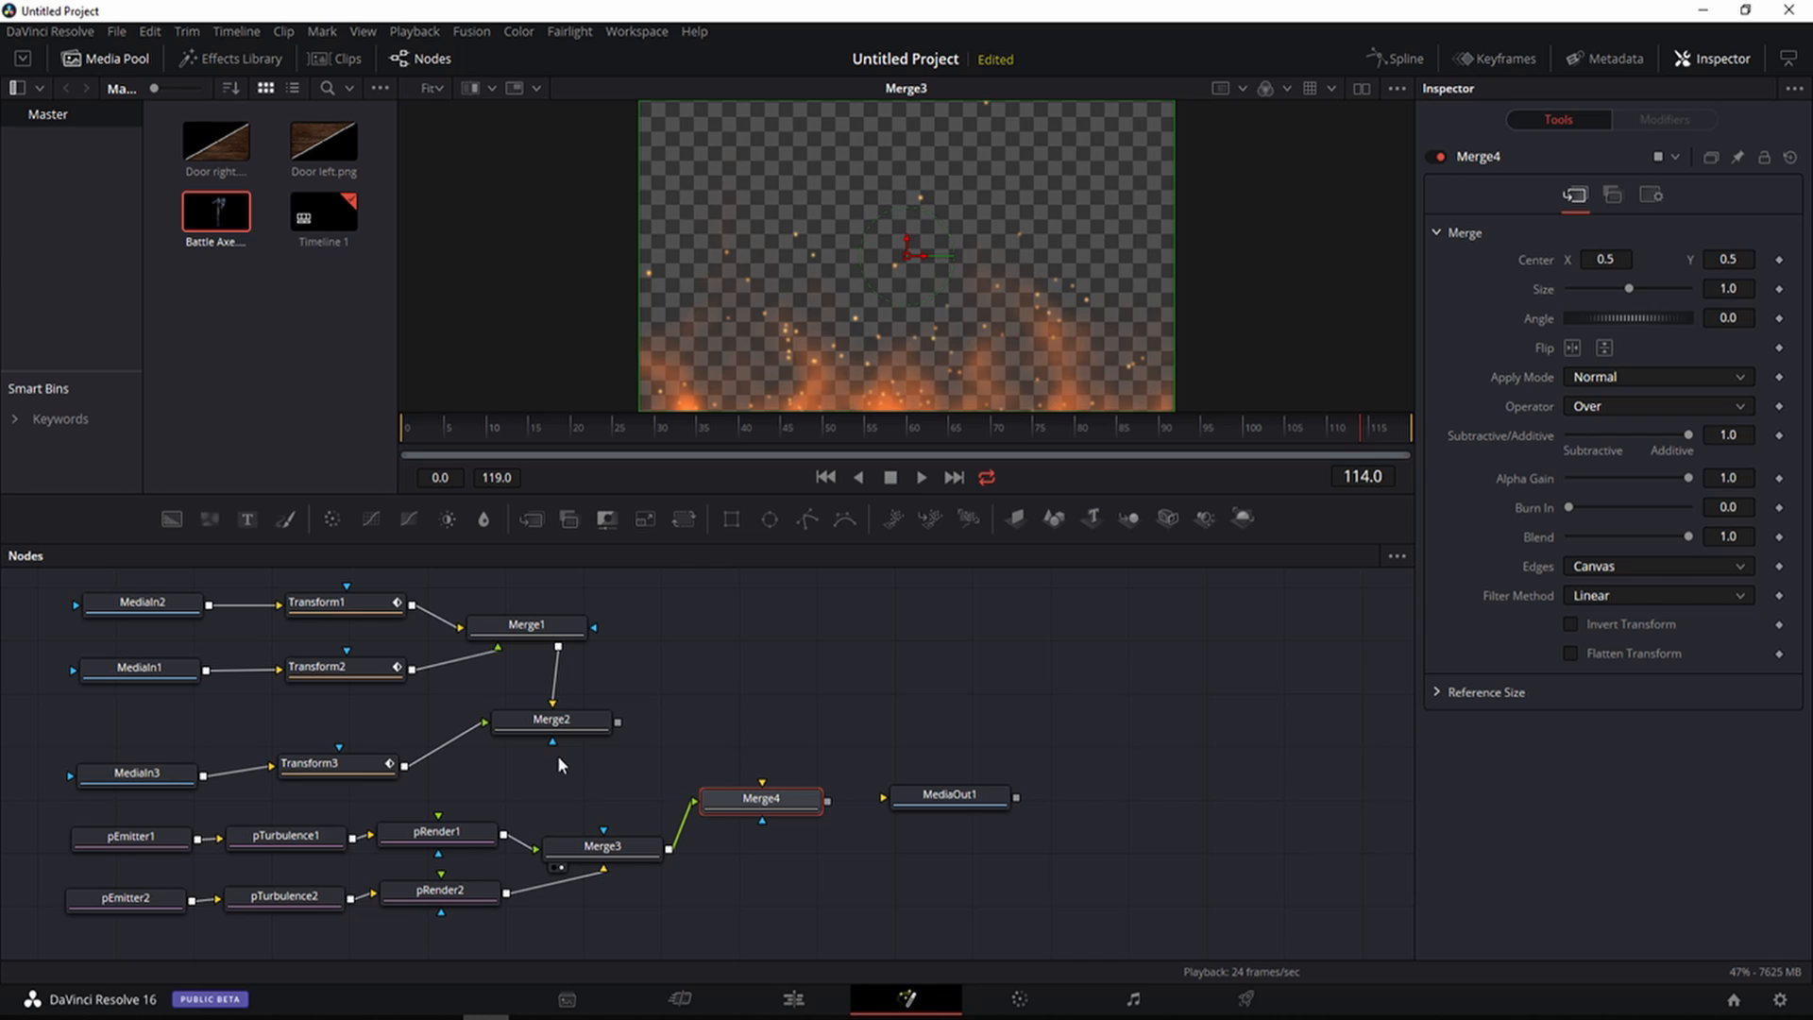
left_click_drag(618, 722, 886, 797)
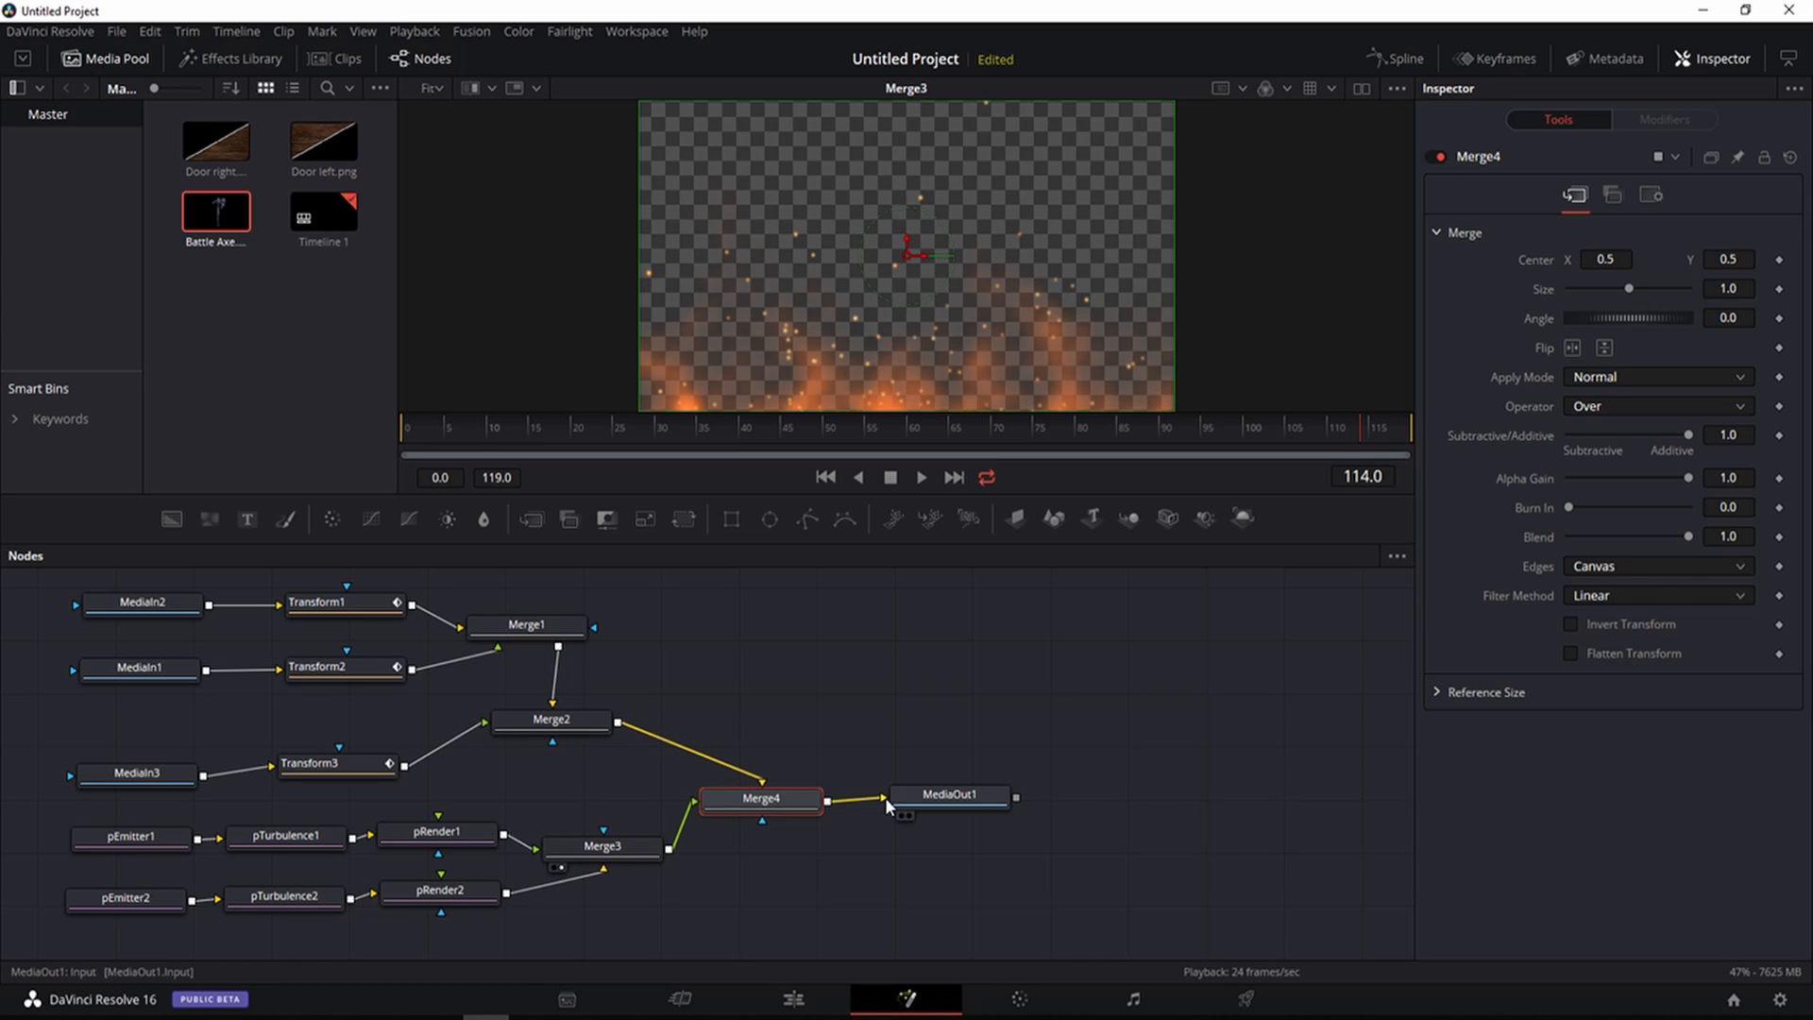
left_click(909, 814)
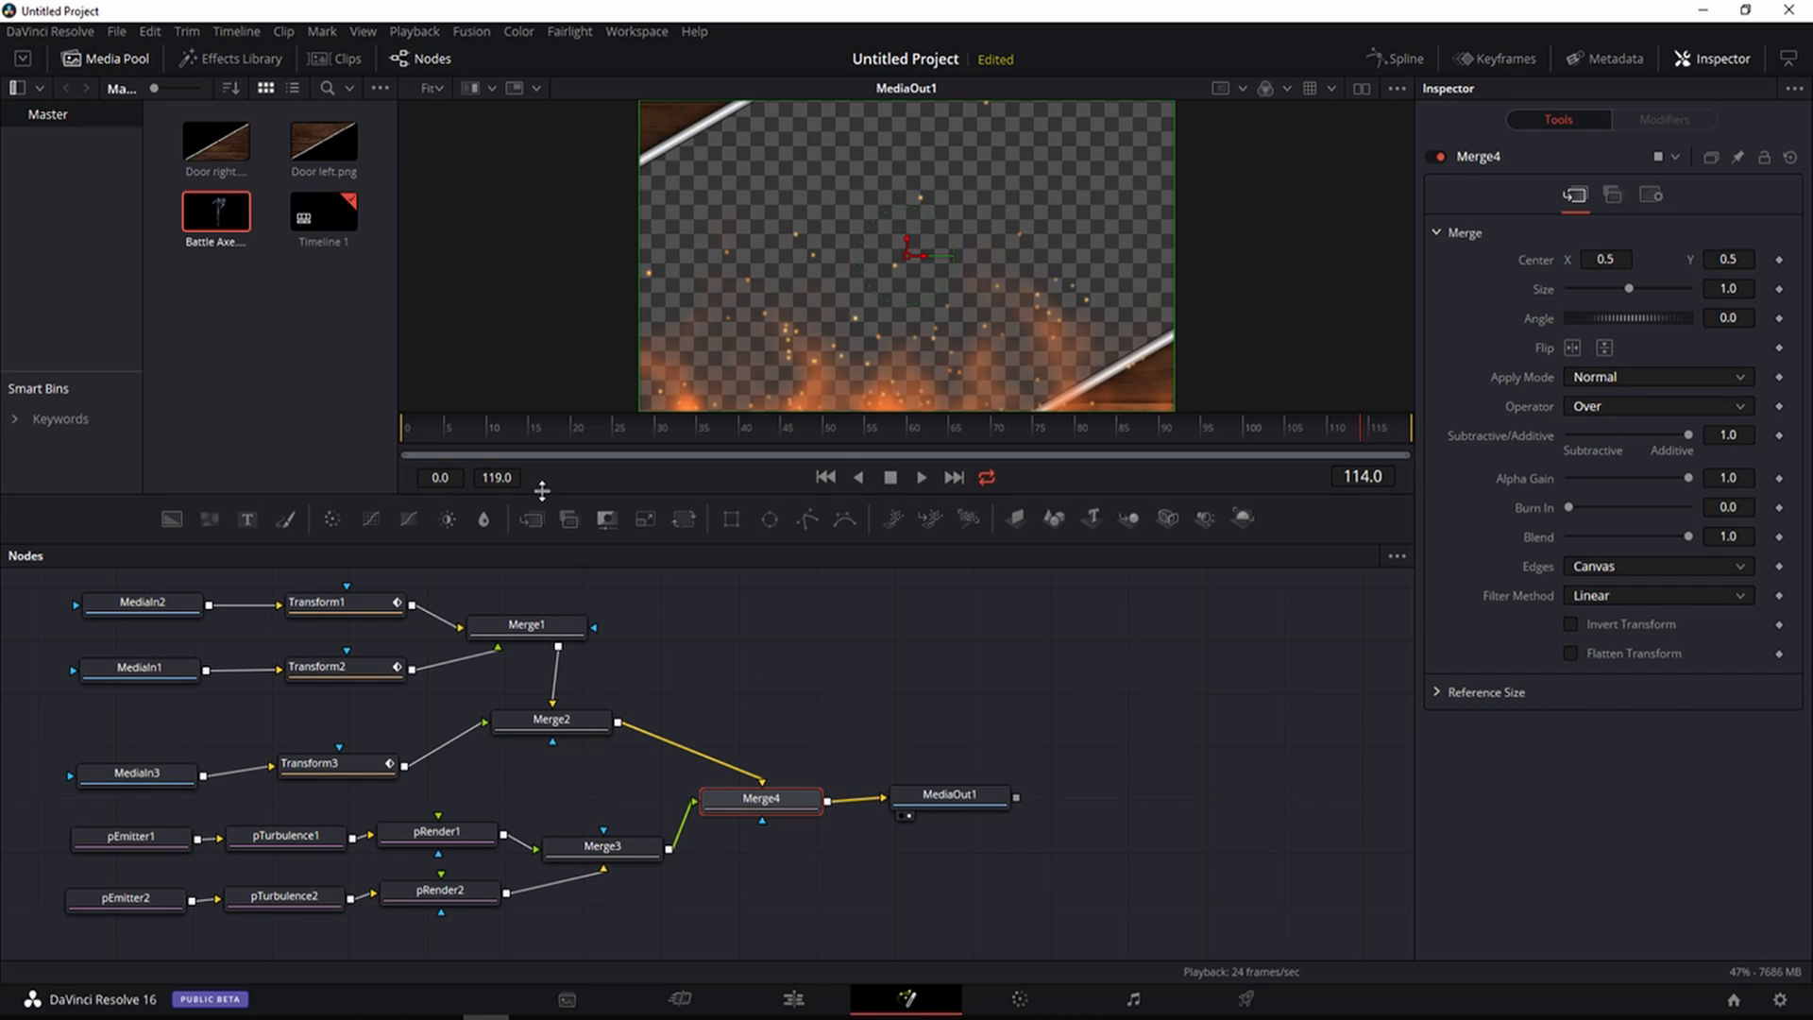
left_click_drag(418, 428, 574, 433)
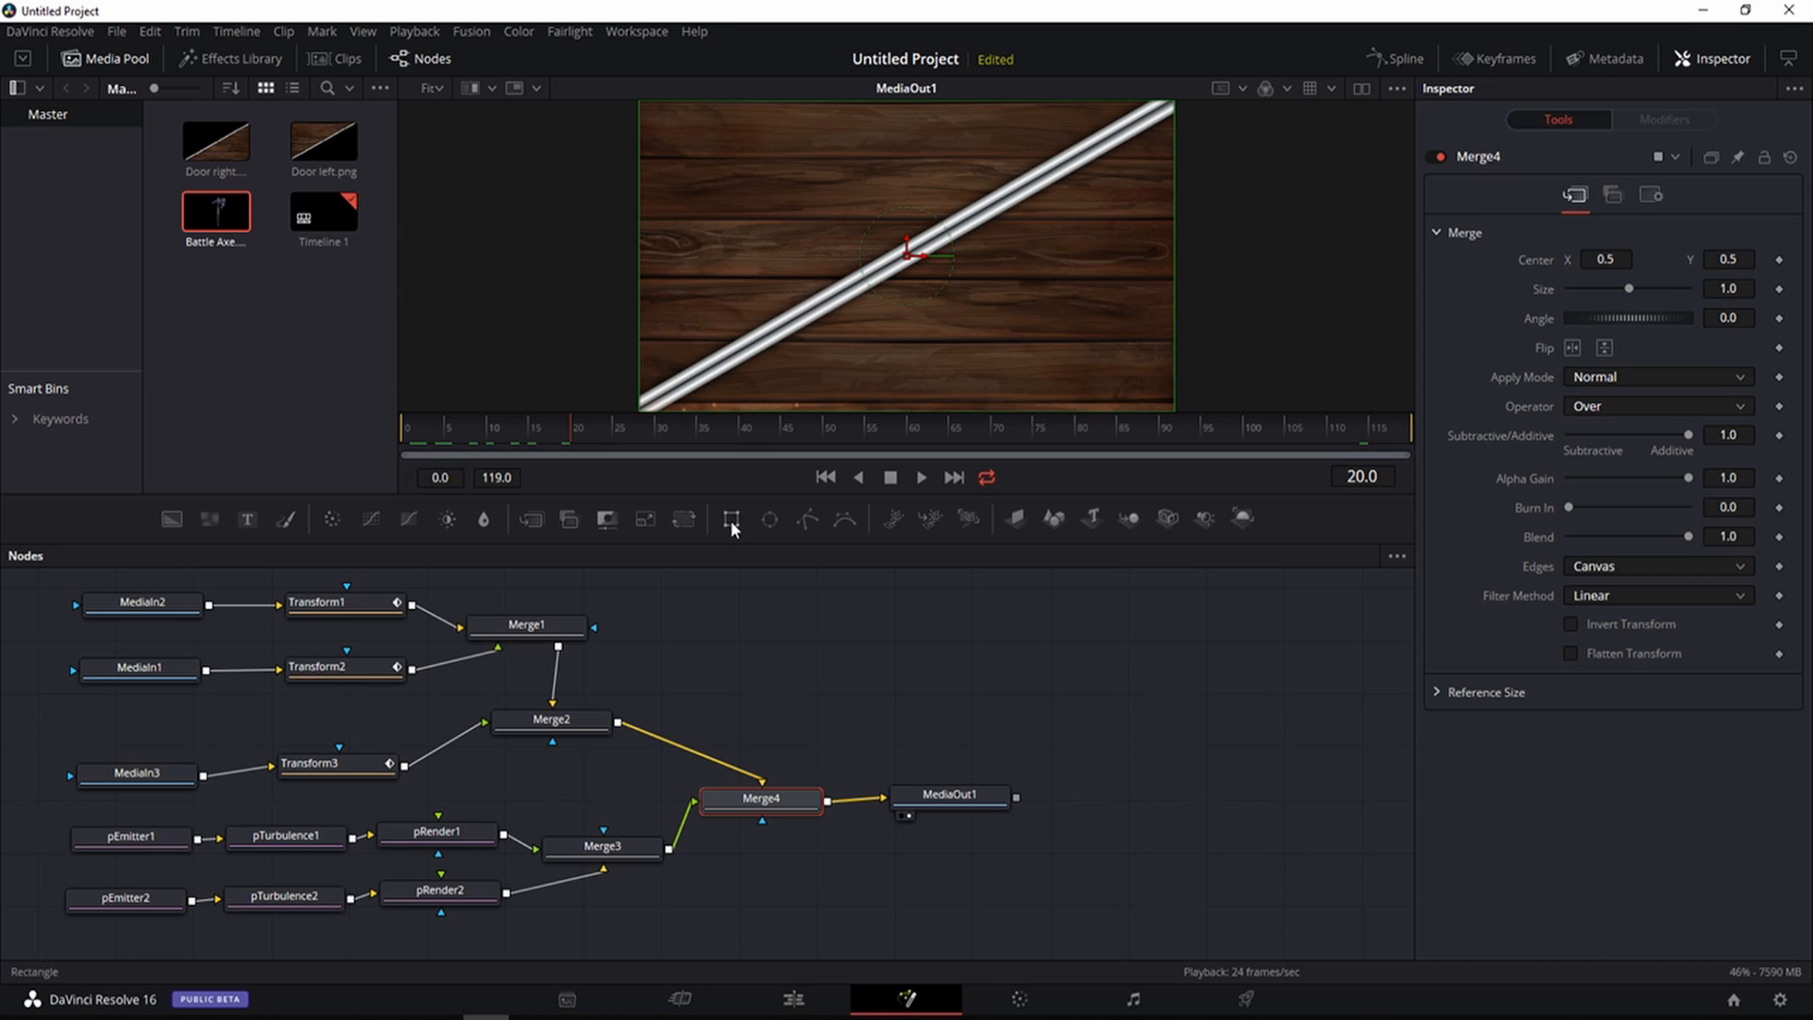
Add a Rectangle mask connected to Merge3 and pRender2, and set its Width and Height to 1.0
left_click_drag(676, 751, 550, 923)
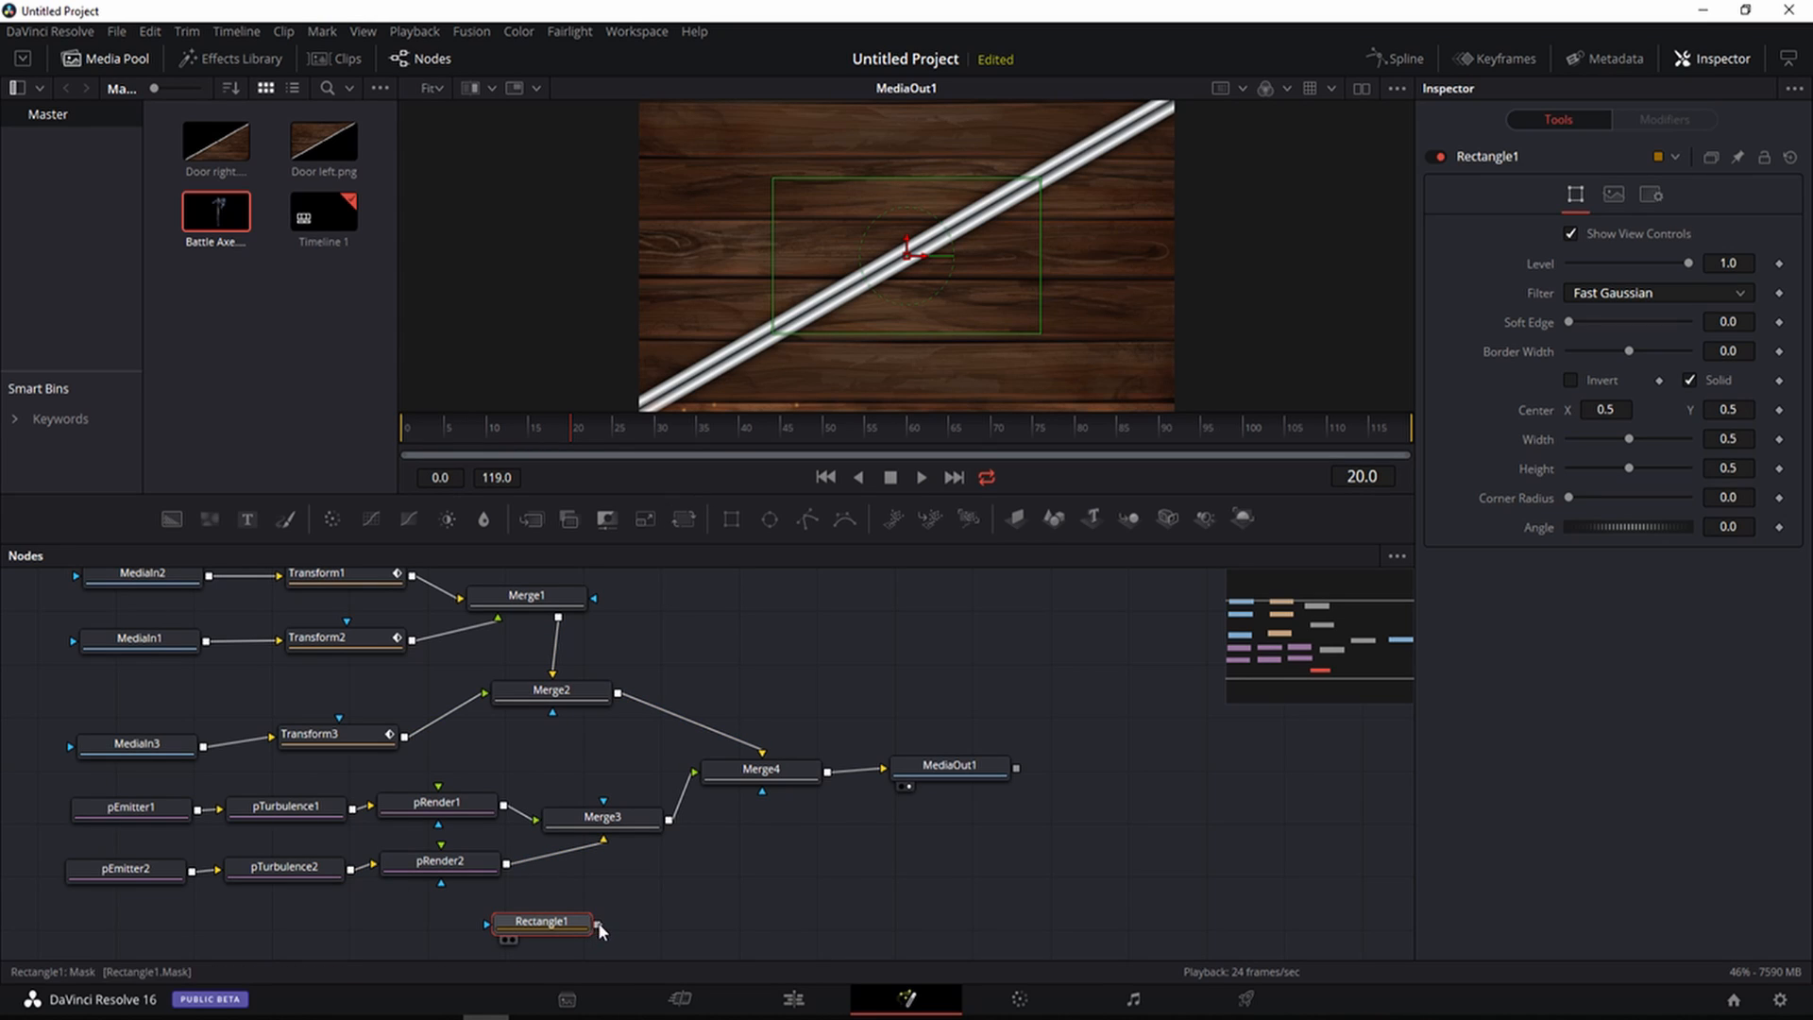
left_click_drag(598, 921, 608, 808)
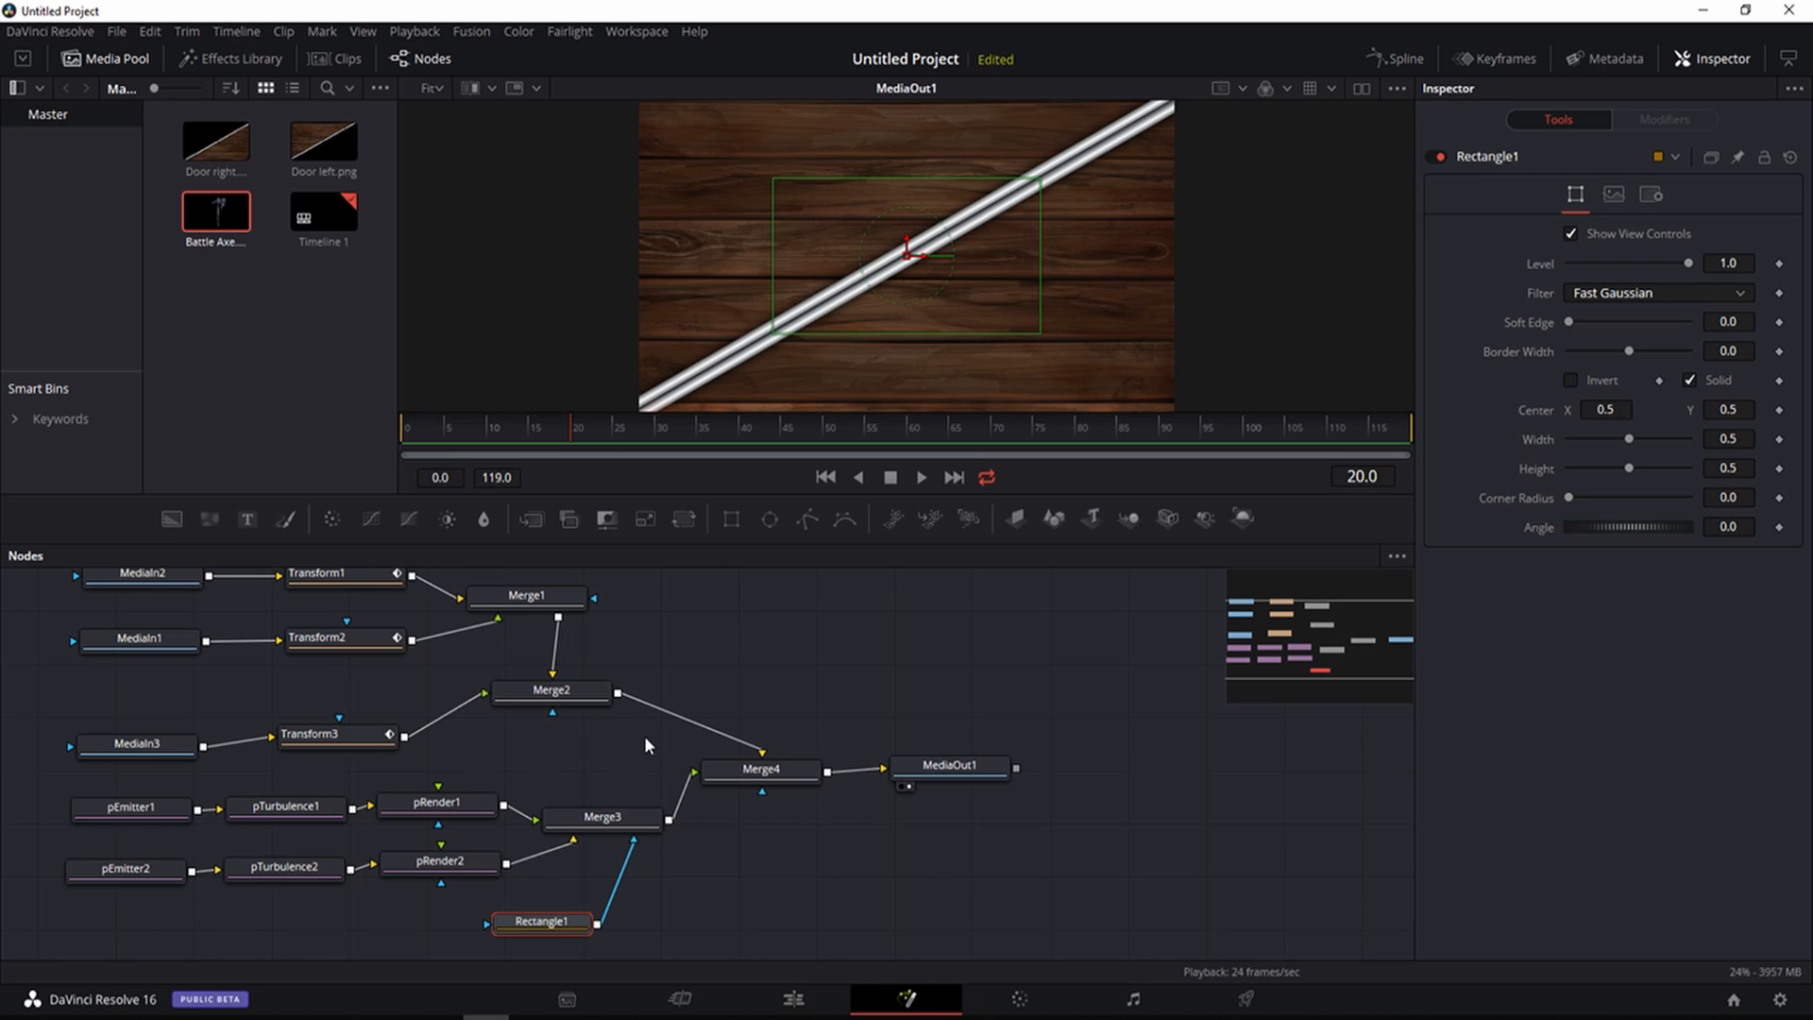
left_click_drag(597, 927, 441, 883)
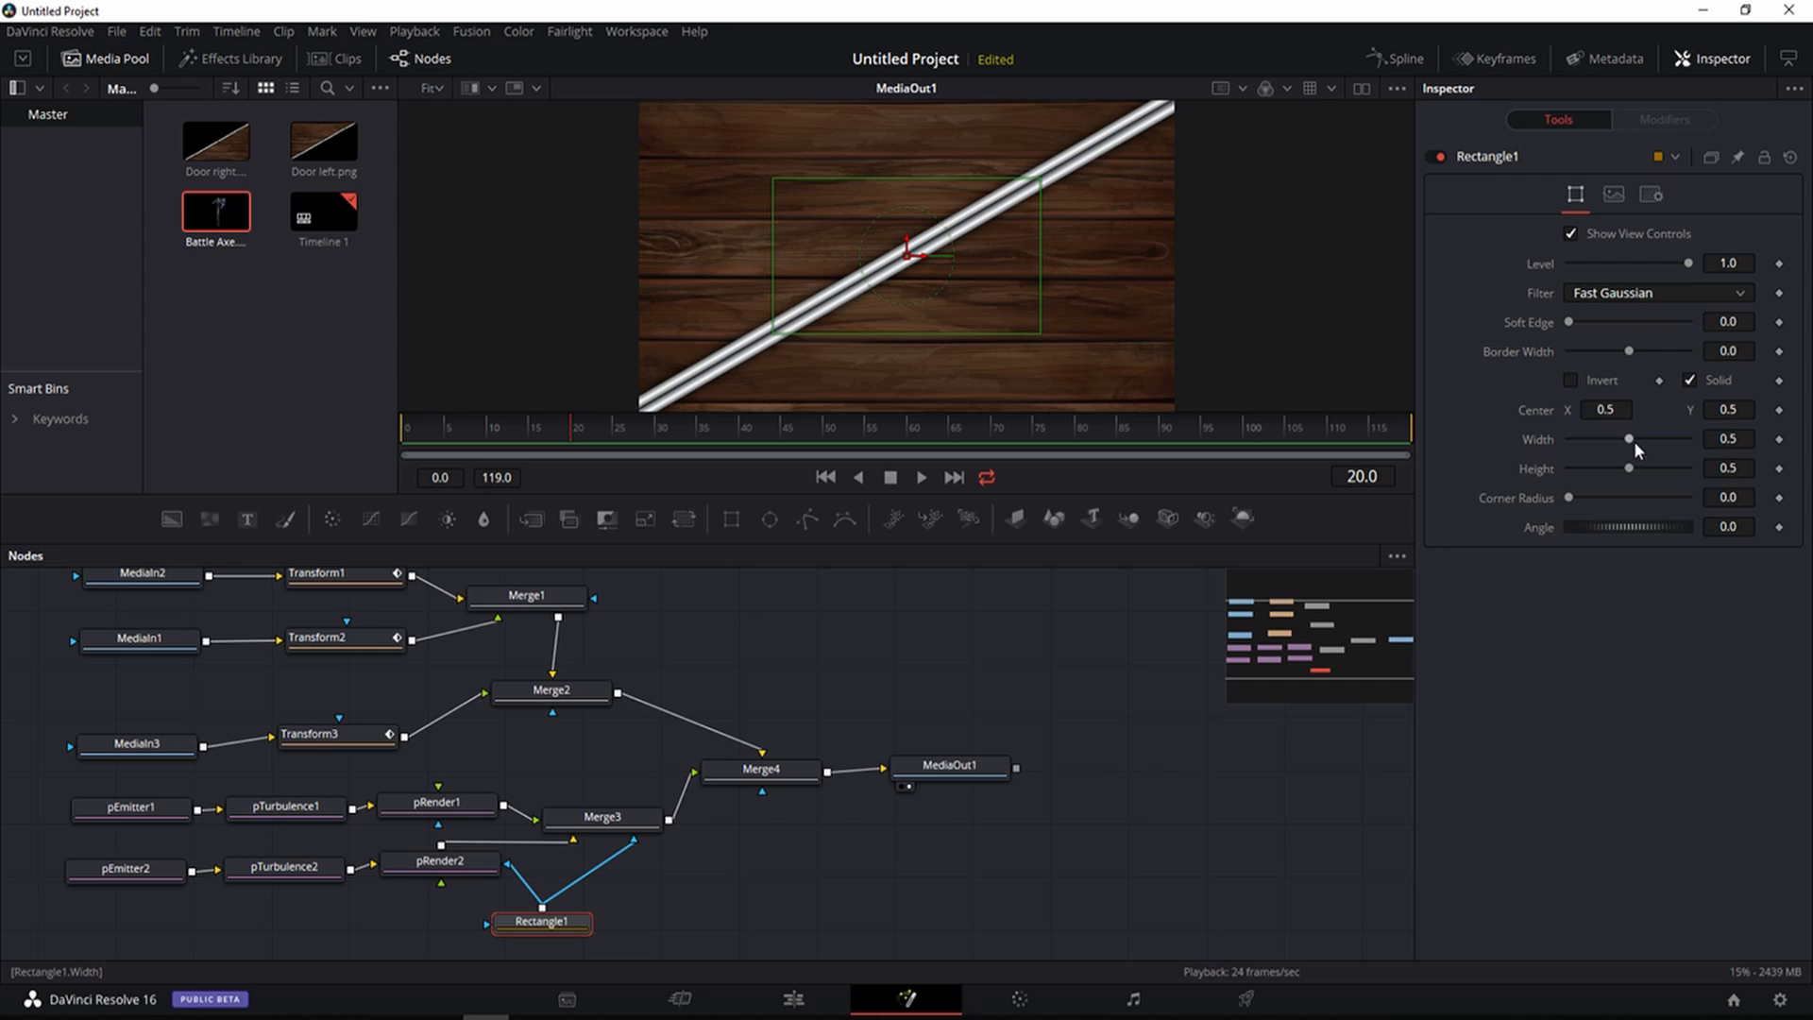
left_click_drag(1634, 442, 1691, 469)
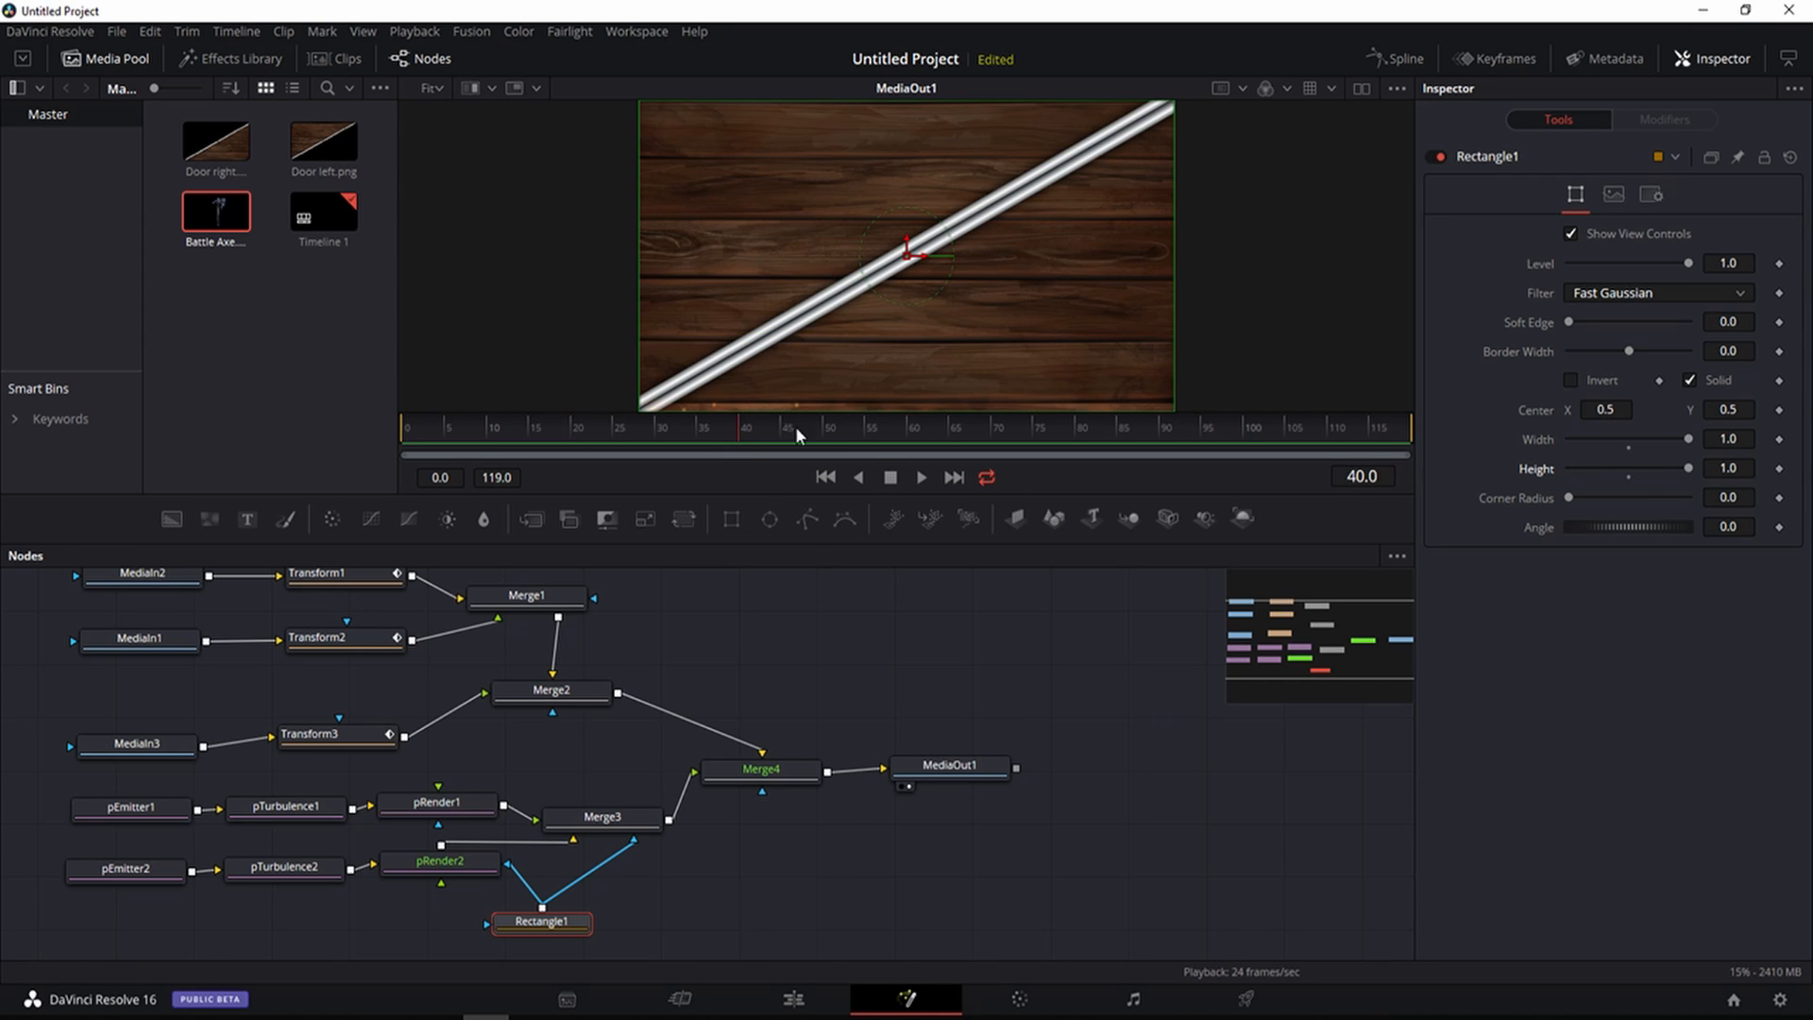
left_click_drag(795, 427, 903, 432)
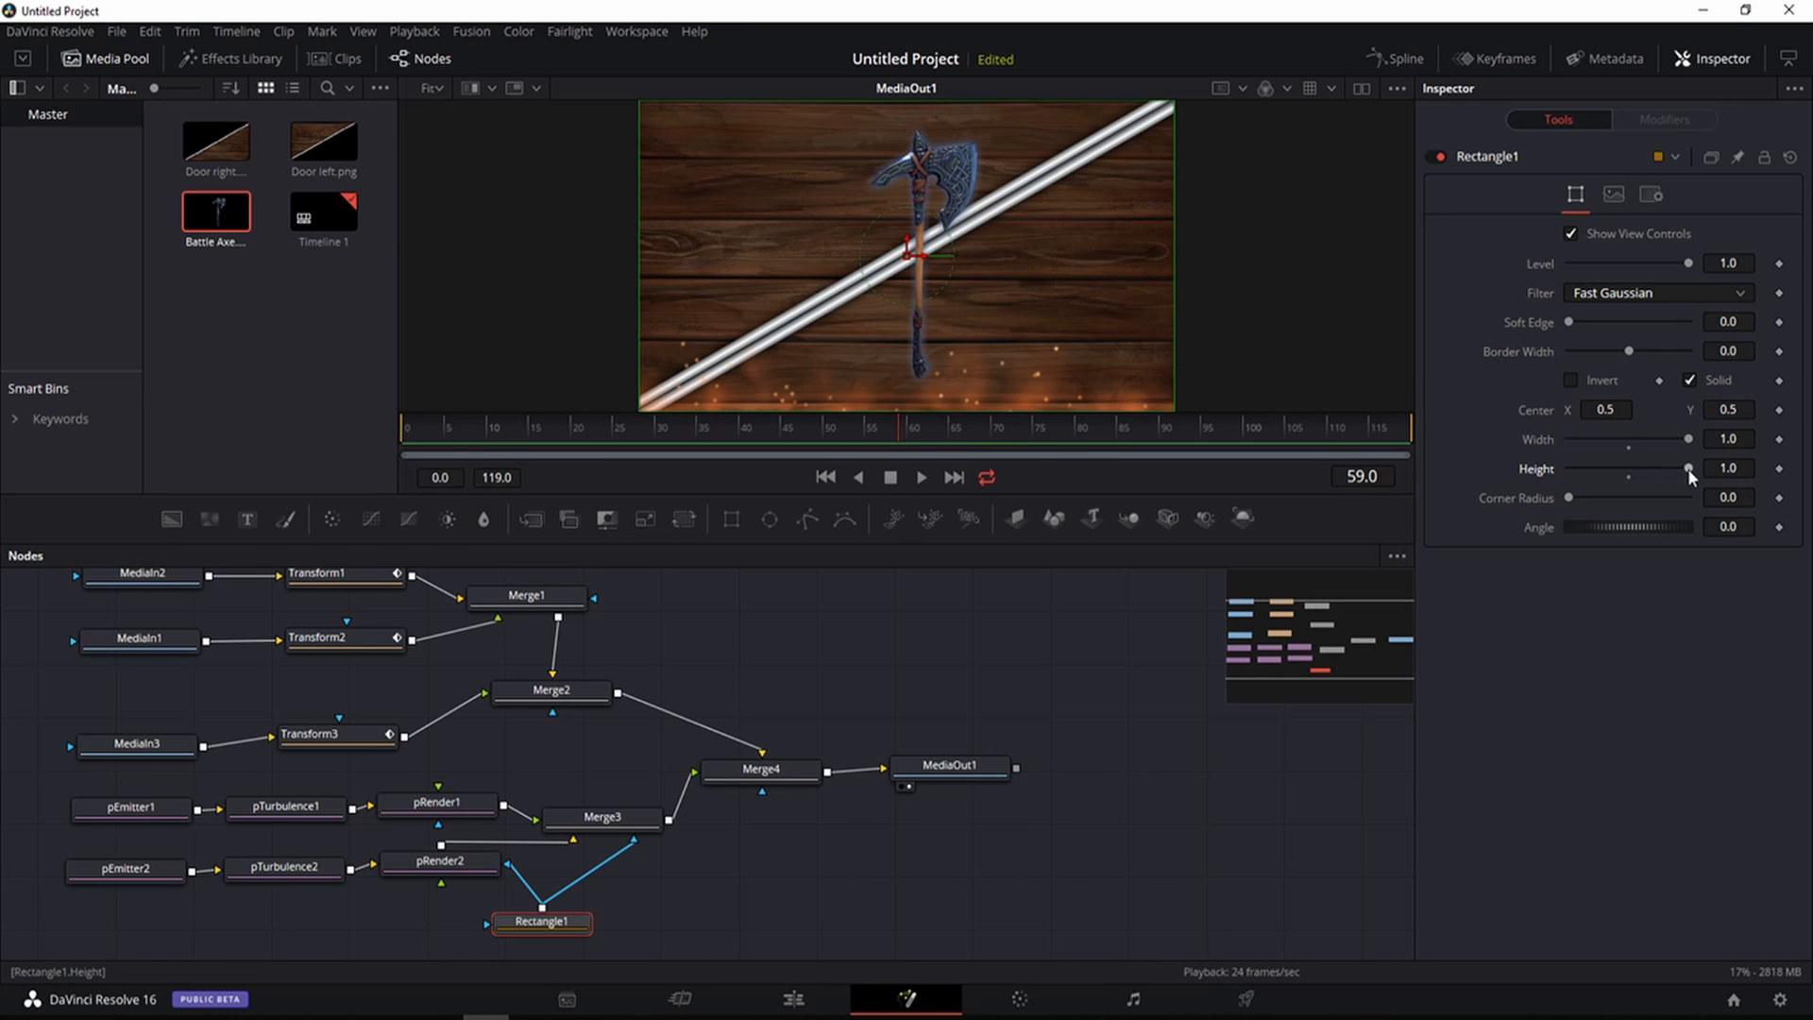
left_click_drag(1689, 471, 1732, 472)
Set a keyframe on Rectangle1's Level at 1.0 on frame 30
left_click_drag(428, 425, 570, 423)
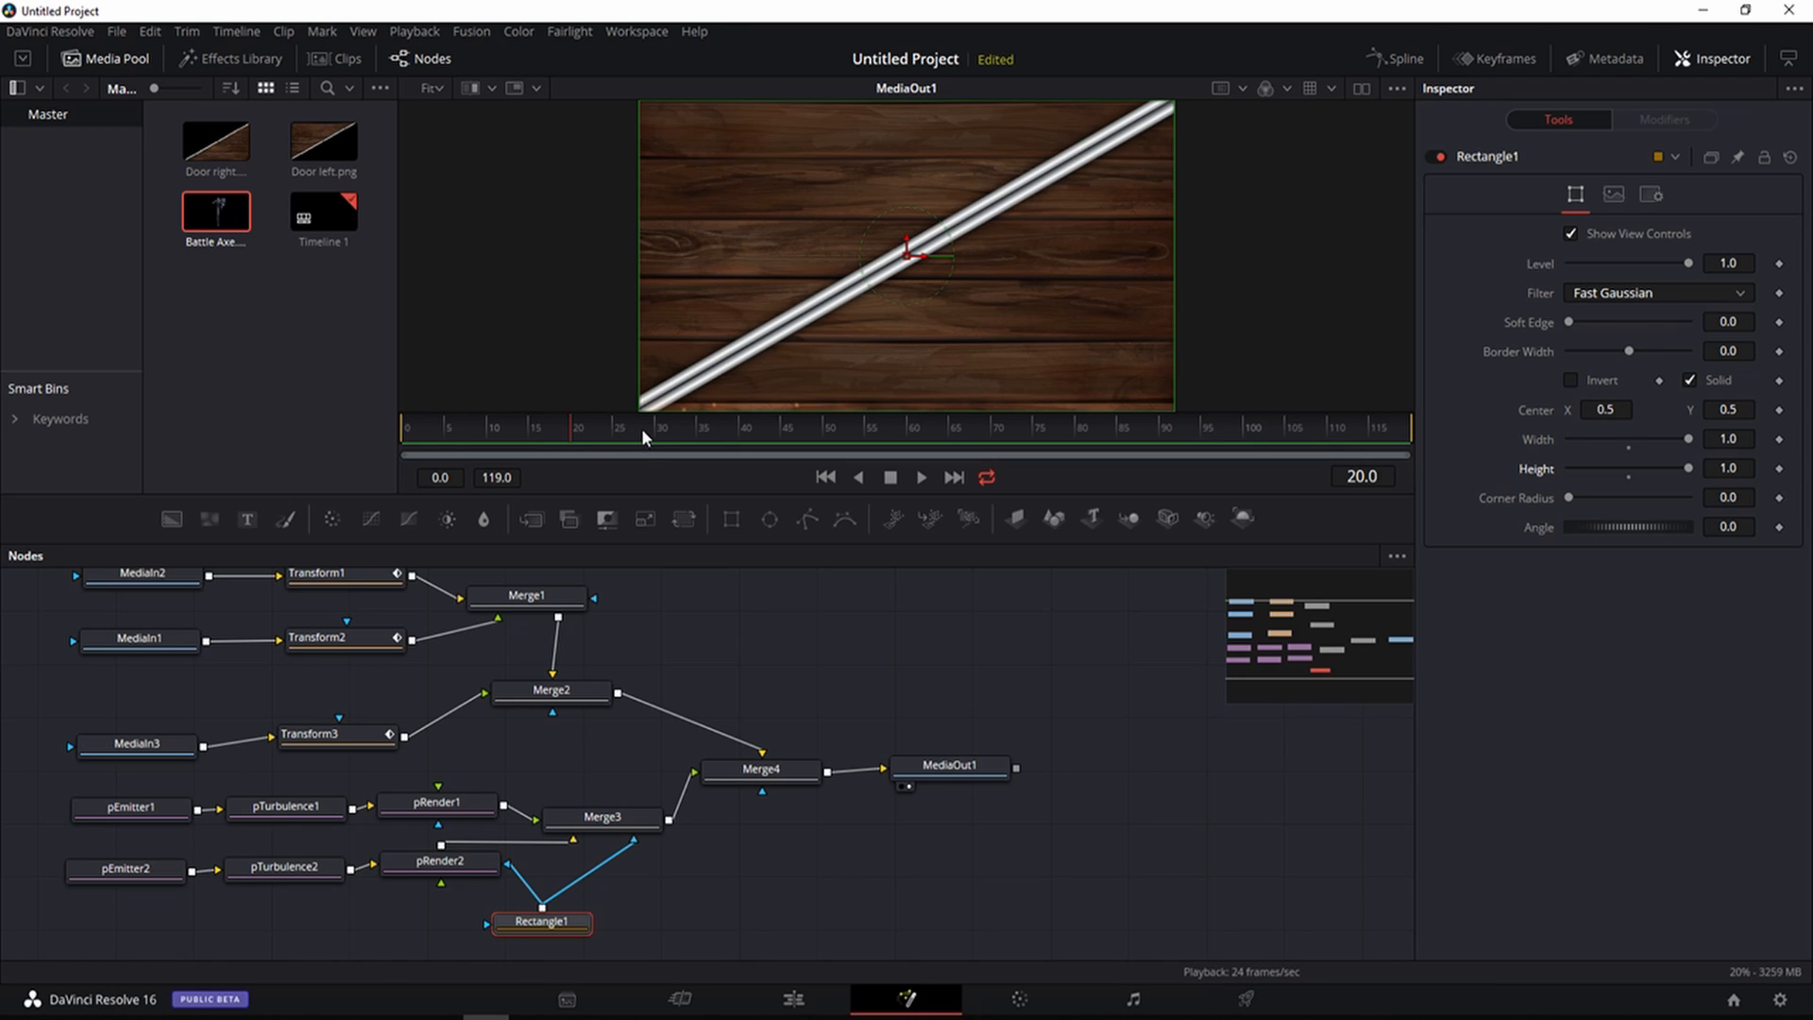
mouse_move(654, 427)
left_mouse_down()
mouse_move(610, 427)
mouse_move(651, 428)
mouse_move(625, 427)
left_mouse_up()
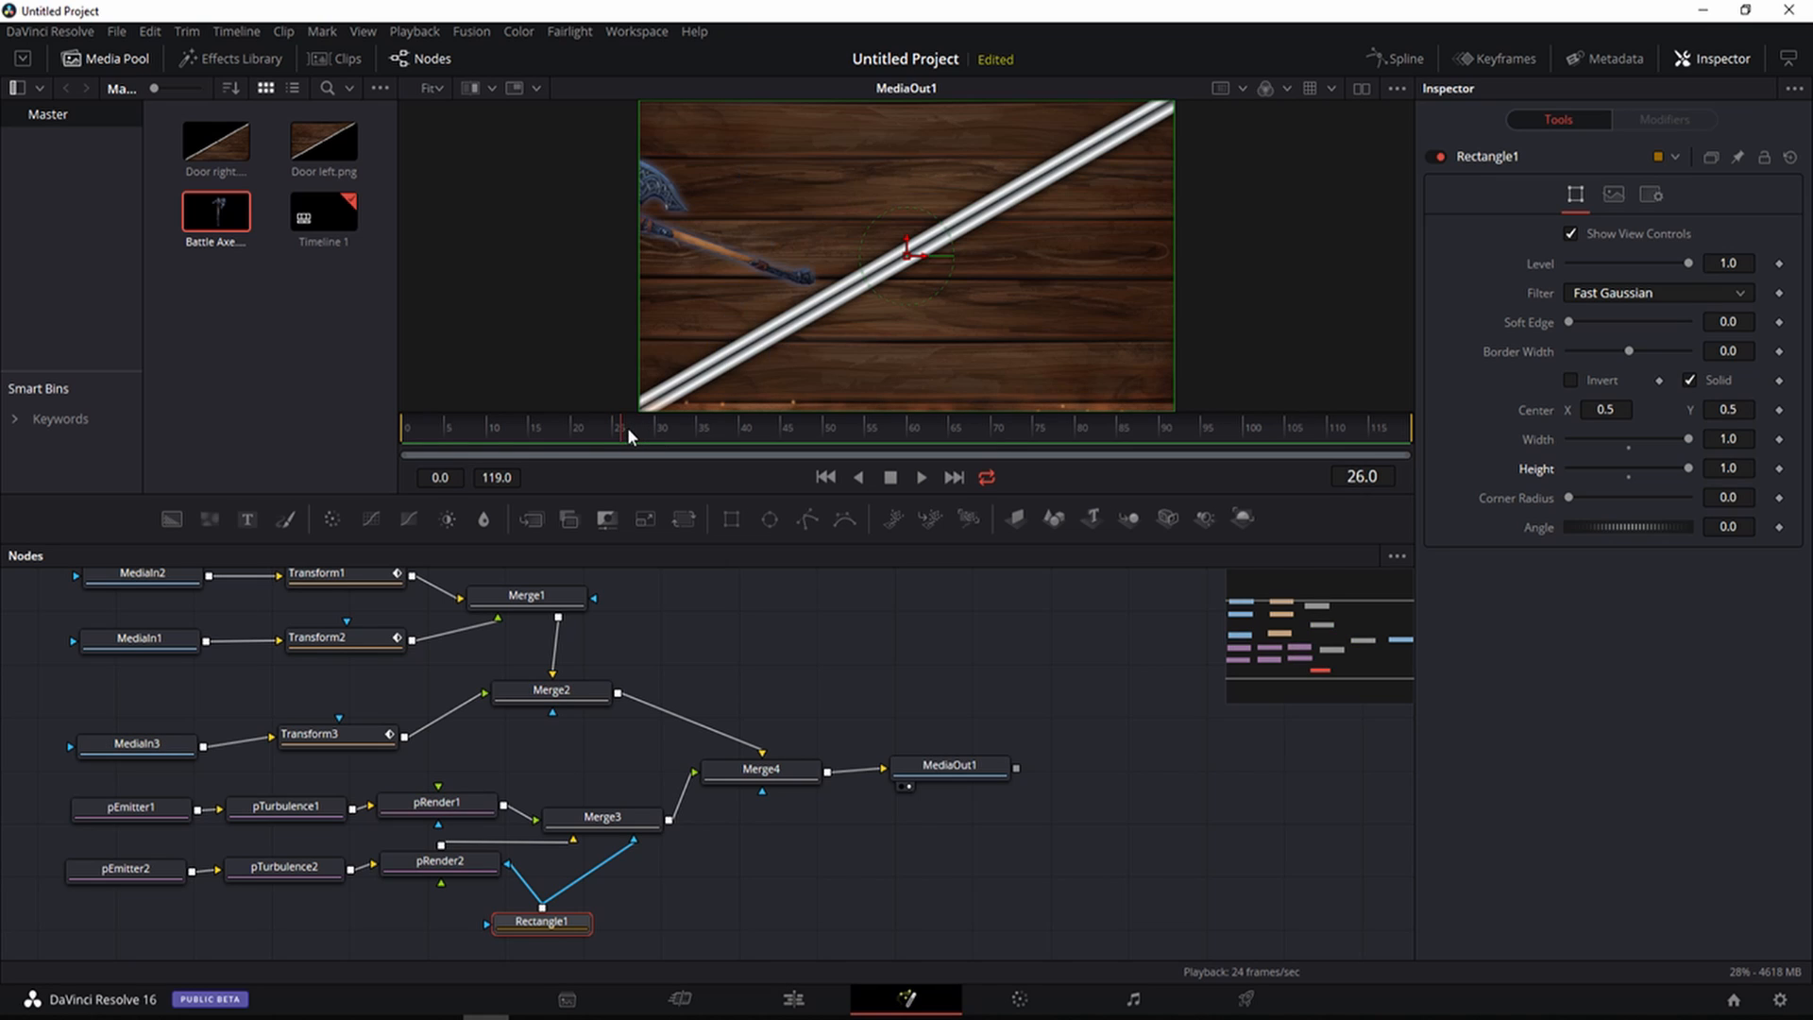
left_click(630, 430)
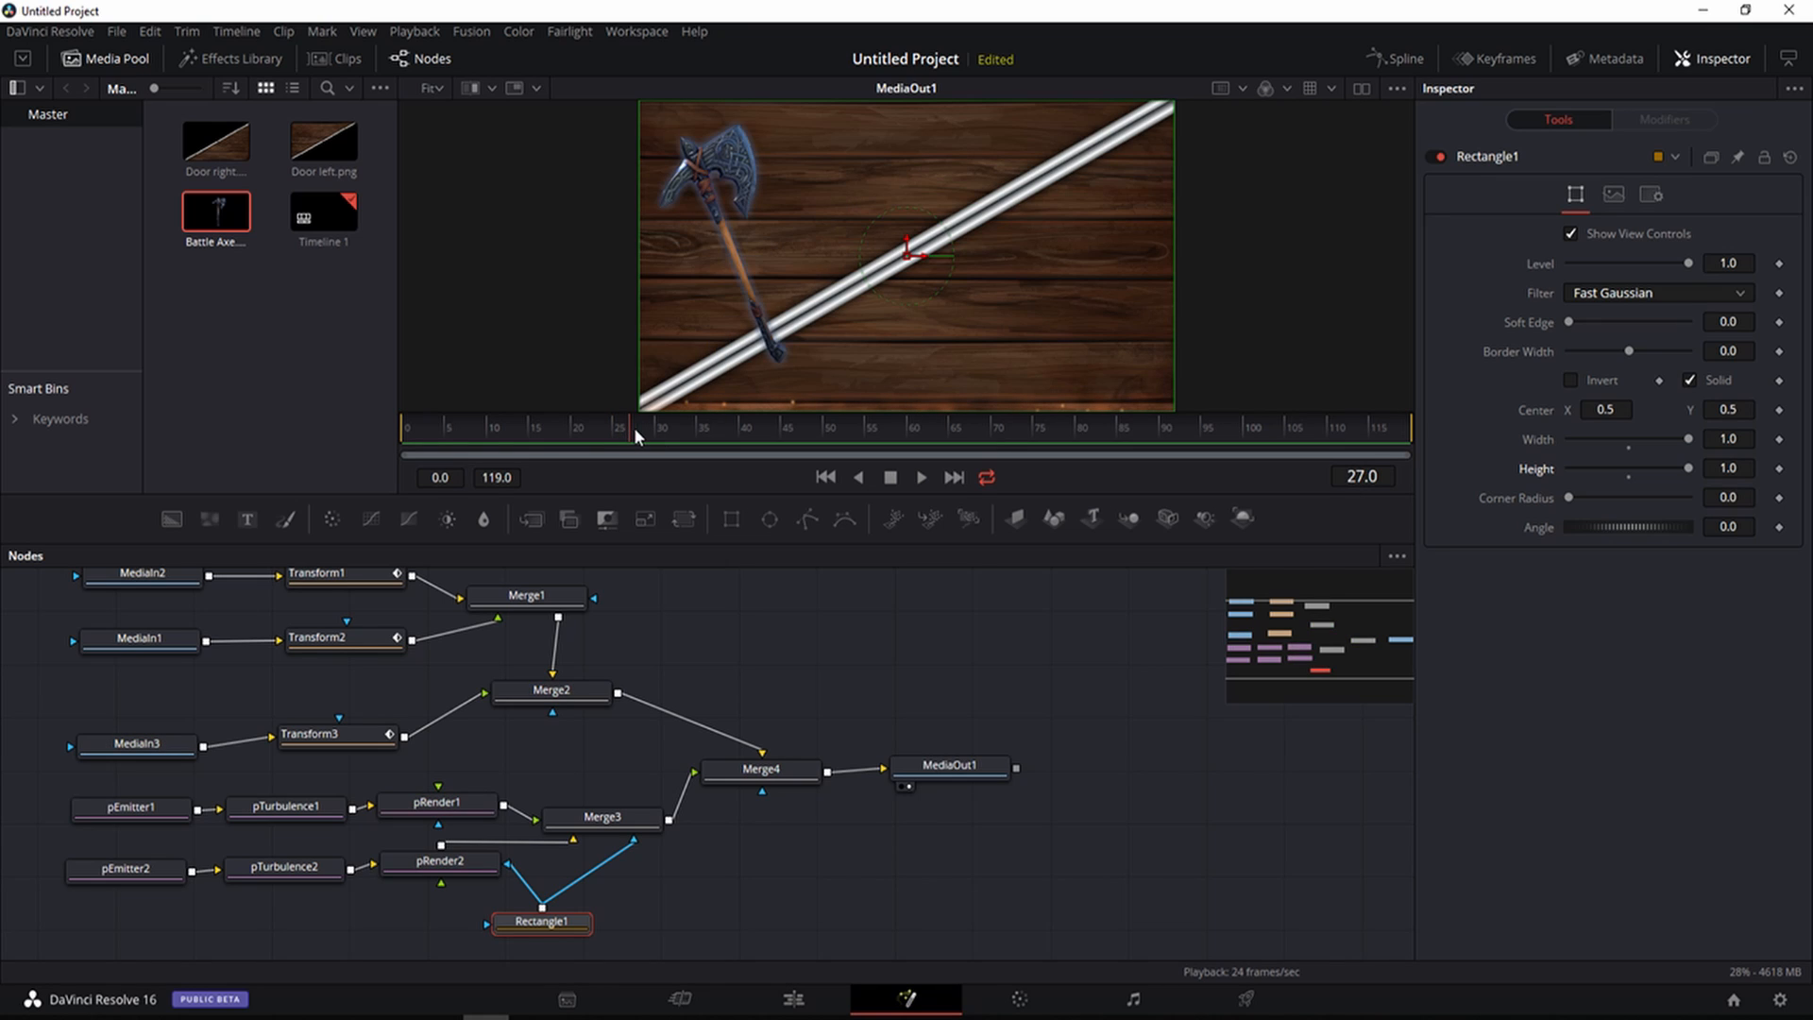
left_click_drag(633, 427, 638, 427)
left_click(656, 427)
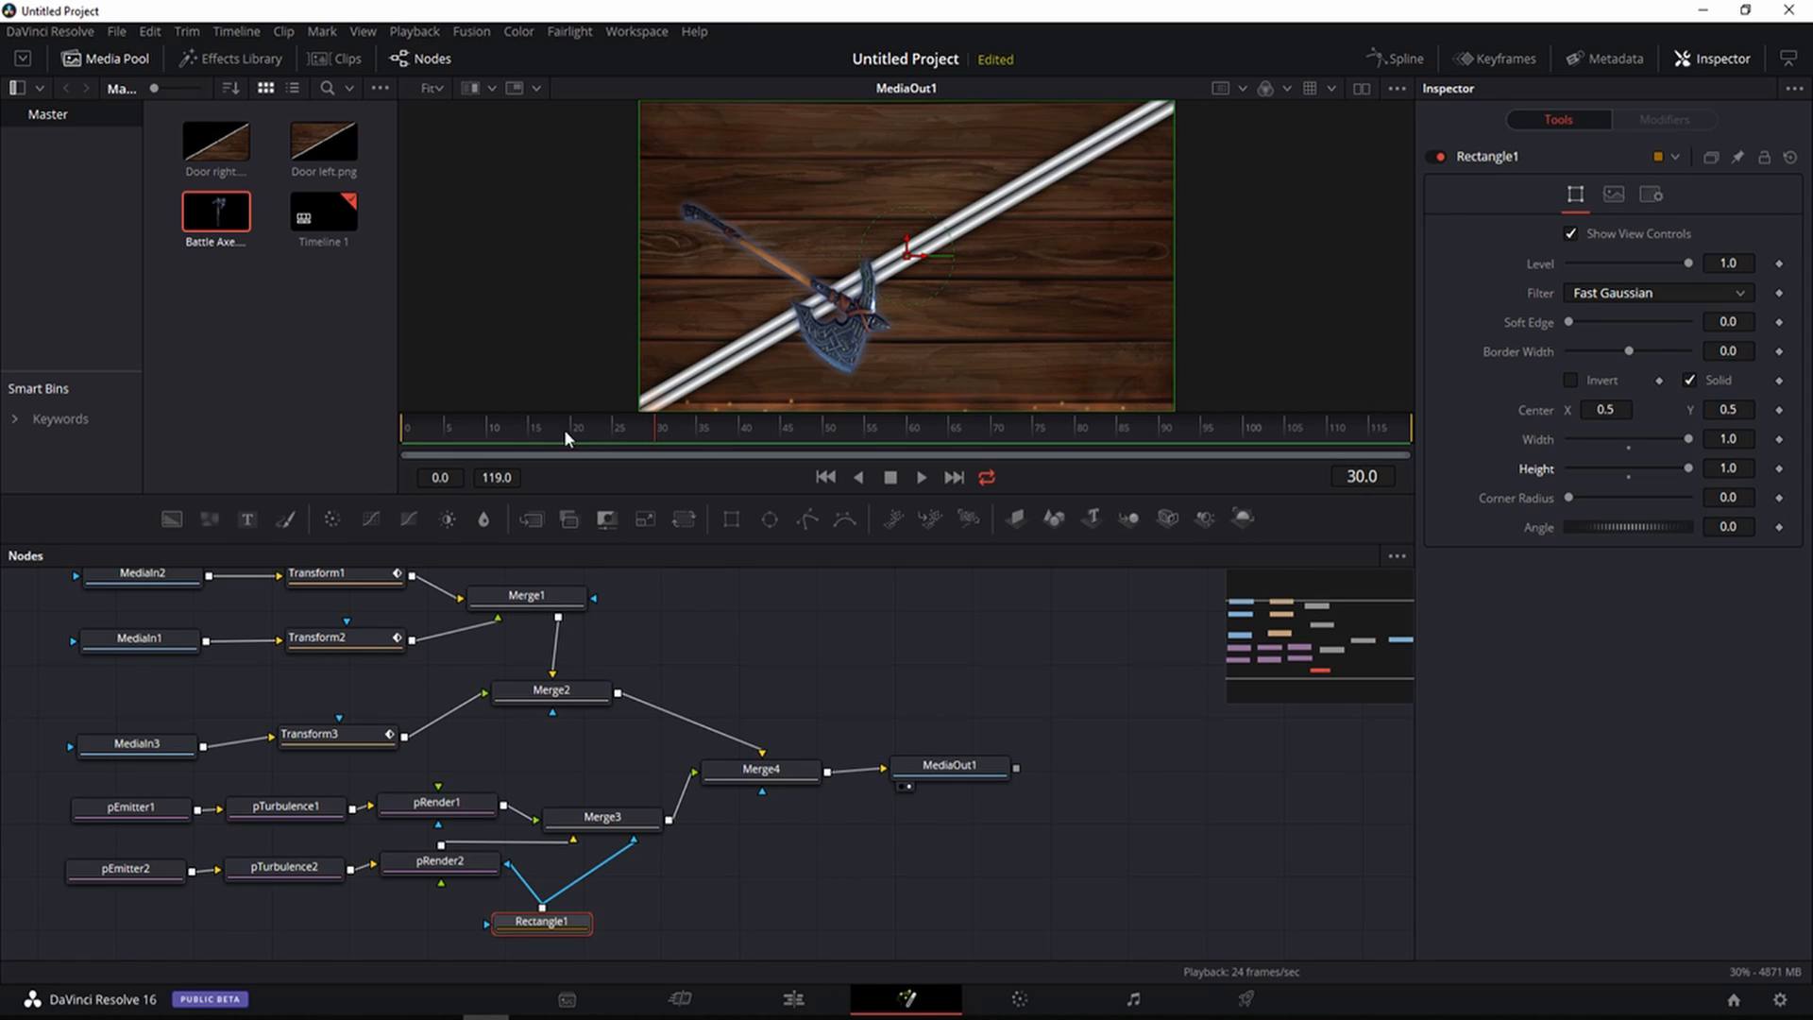
left_click(1780, 265)
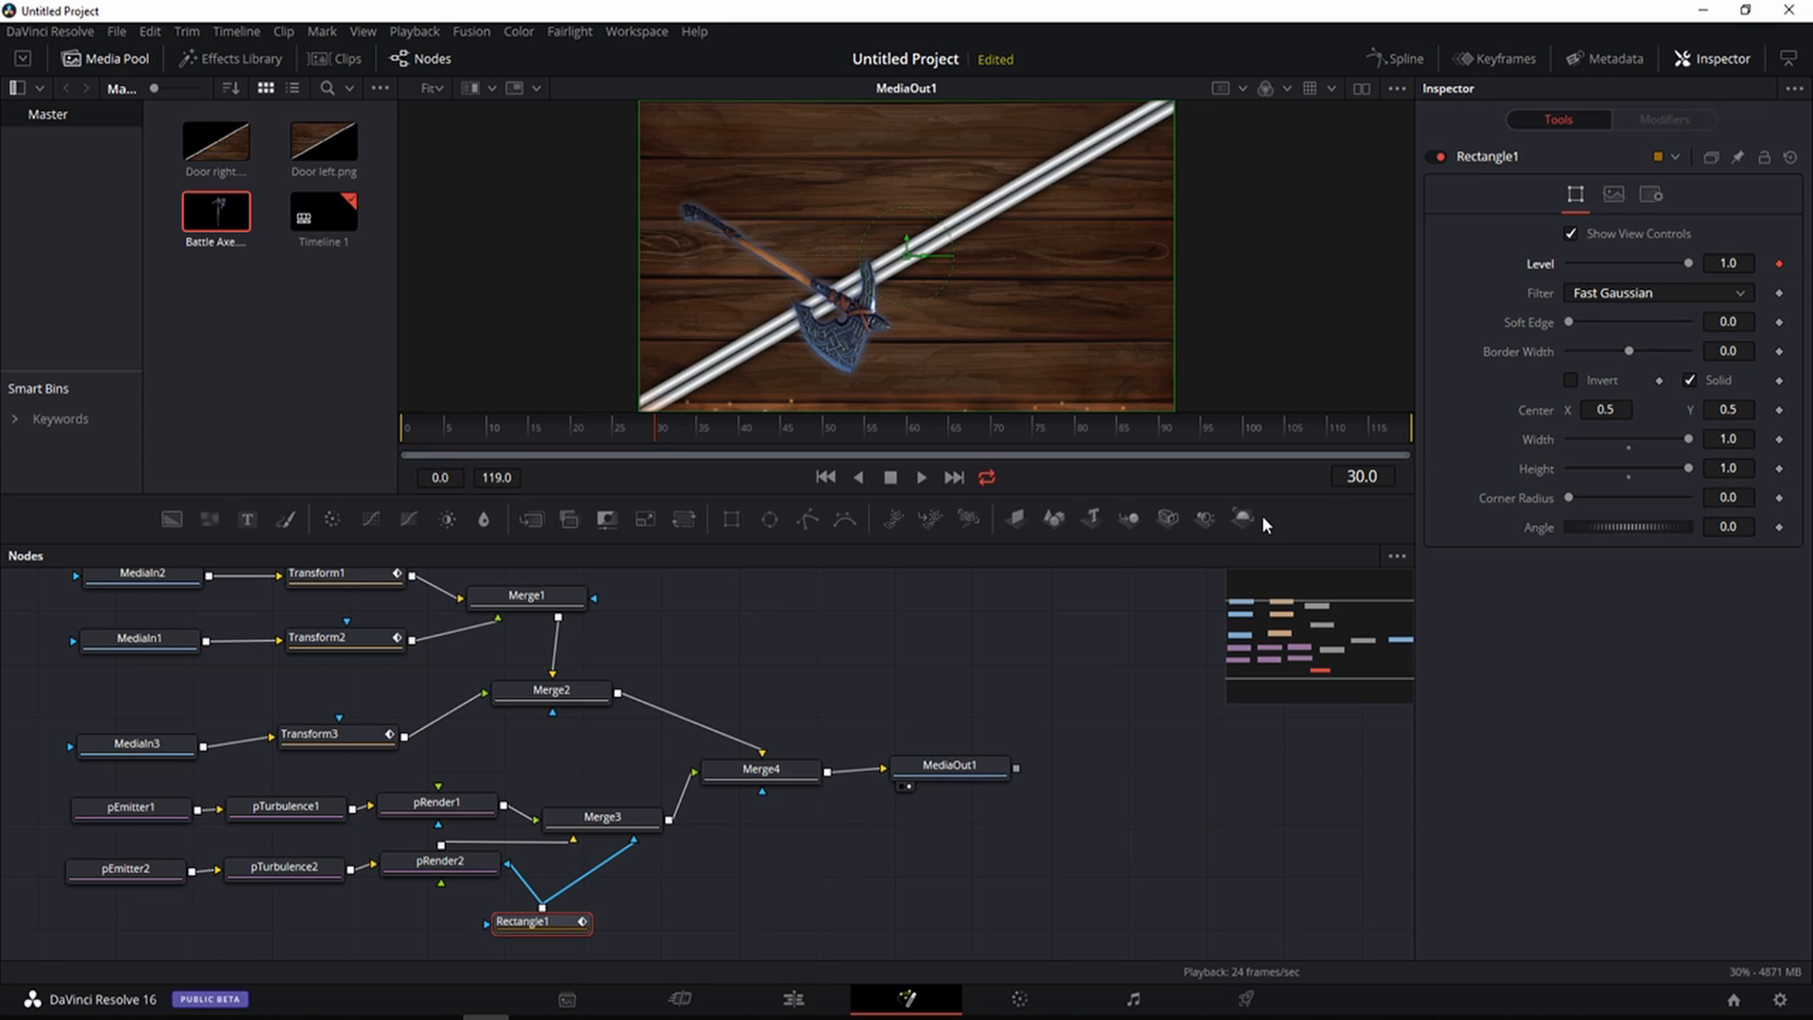
Keyframe the Rectangle1 mask's Level to 0.0 at frame 20 and play the fire's fade-in
left_click(571, 423)
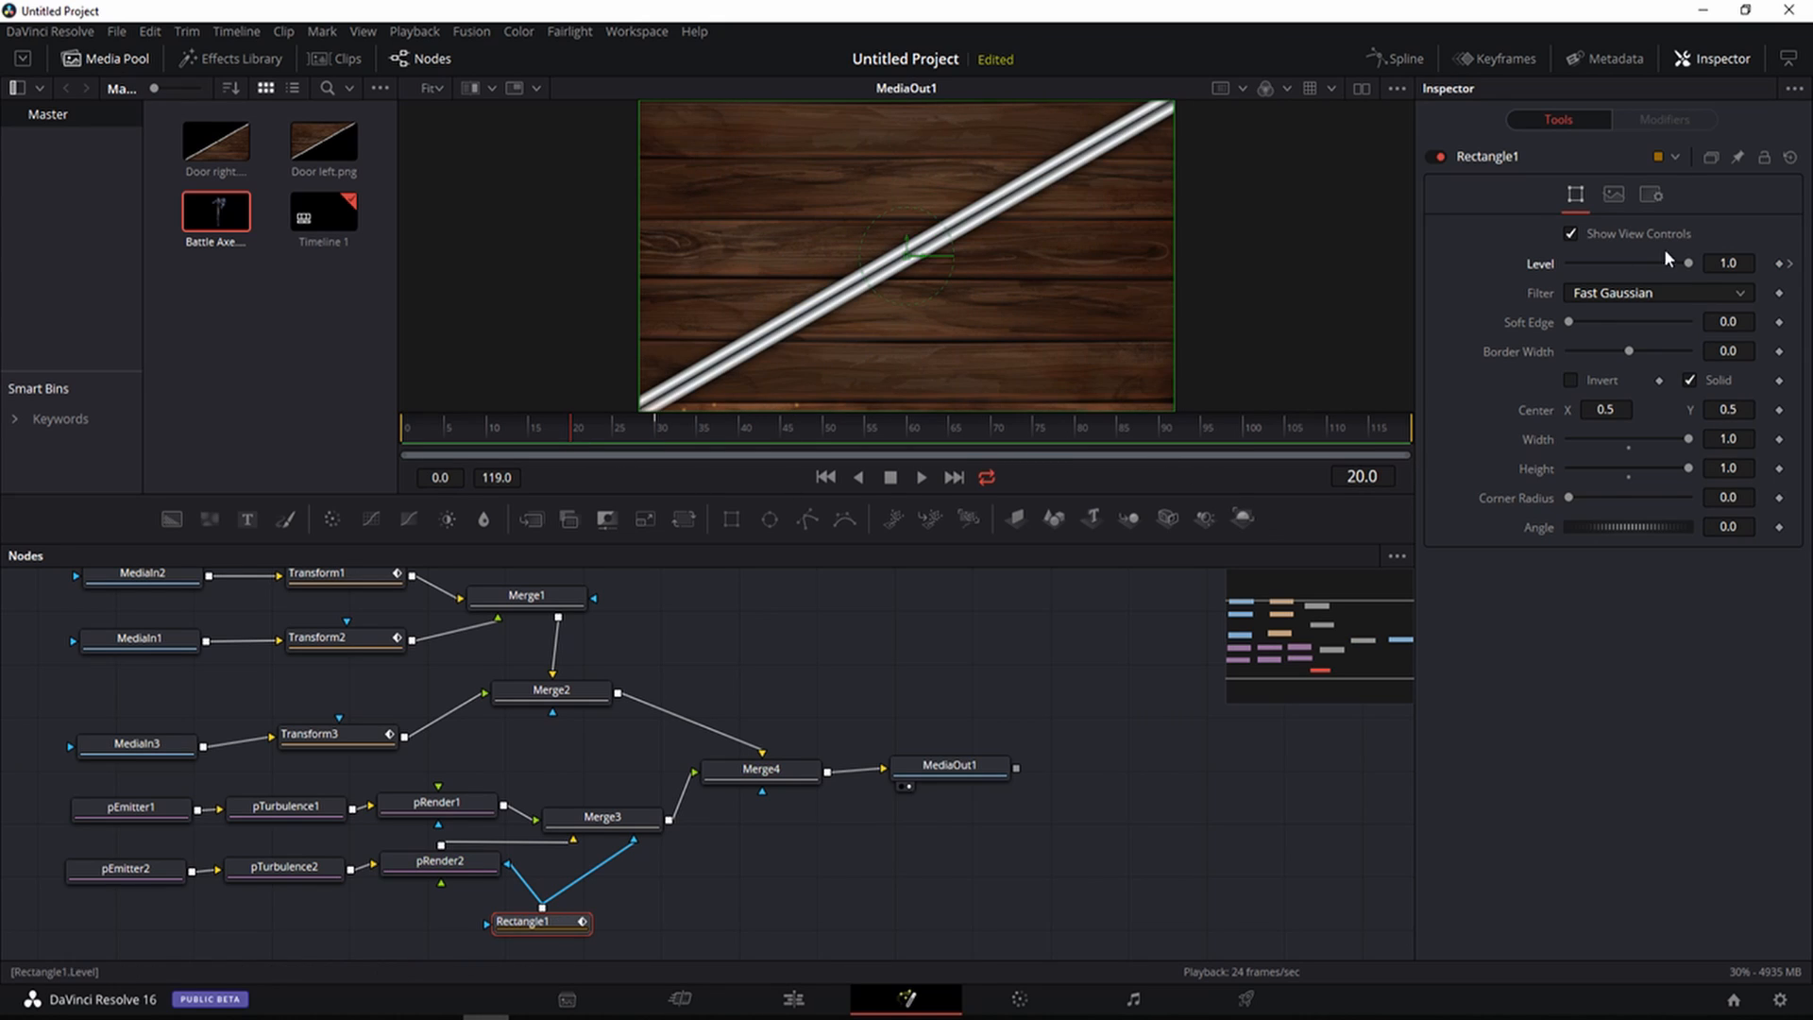
left_click_drag(1689, 264, 1488, 265)
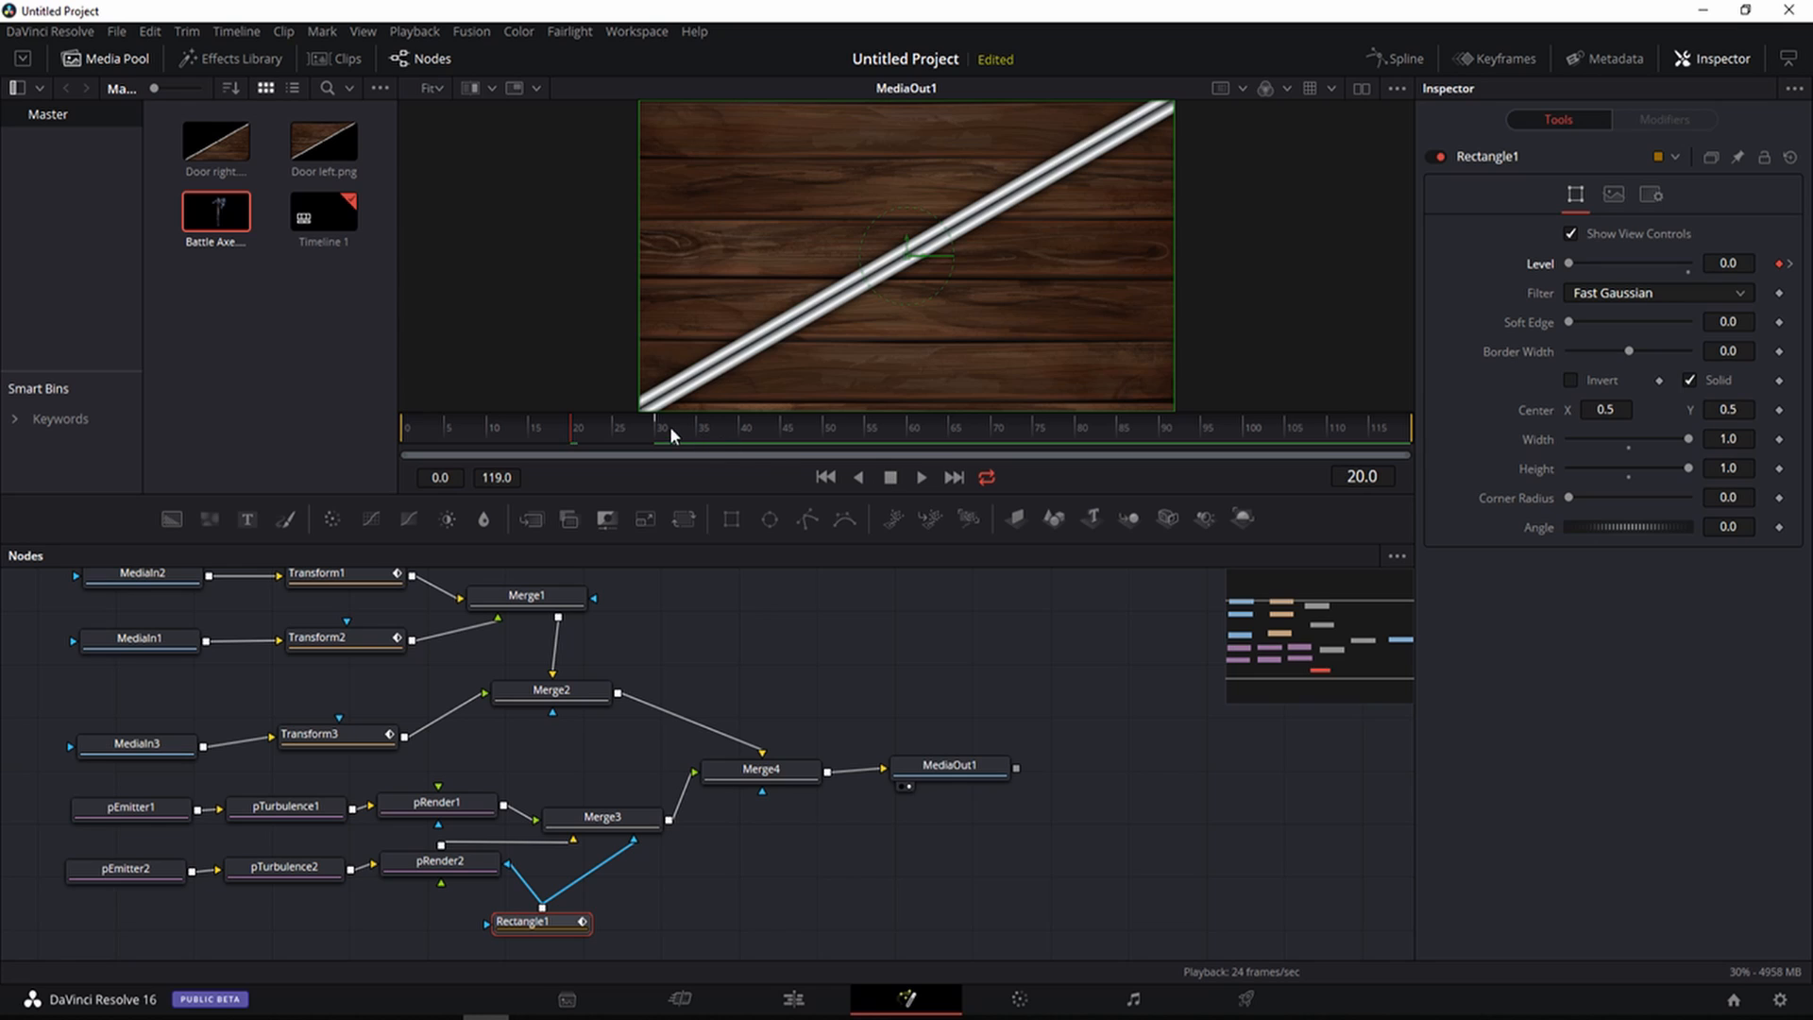
key("space")
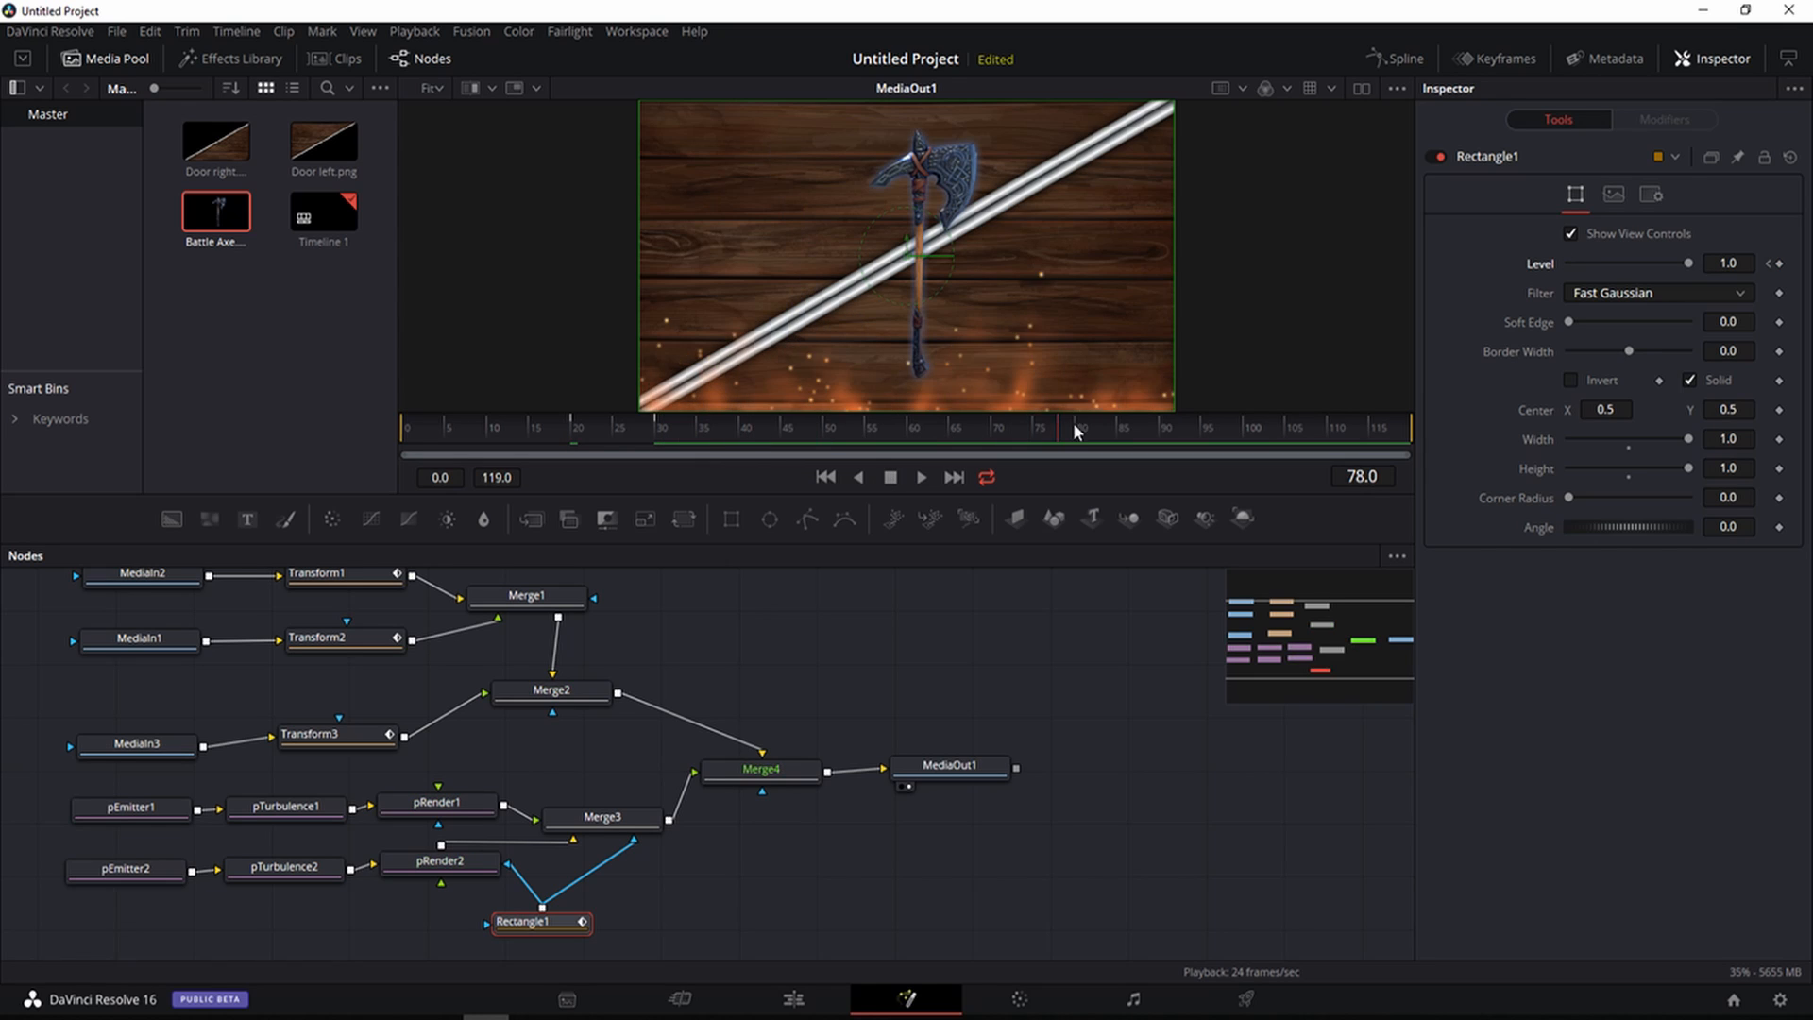
Keyframe Rectangle1's Level at 1.0 on frame 90 and 0.0 on frame 100, and play back the animation
left_click_drag(1073, 423, 1237, 422)
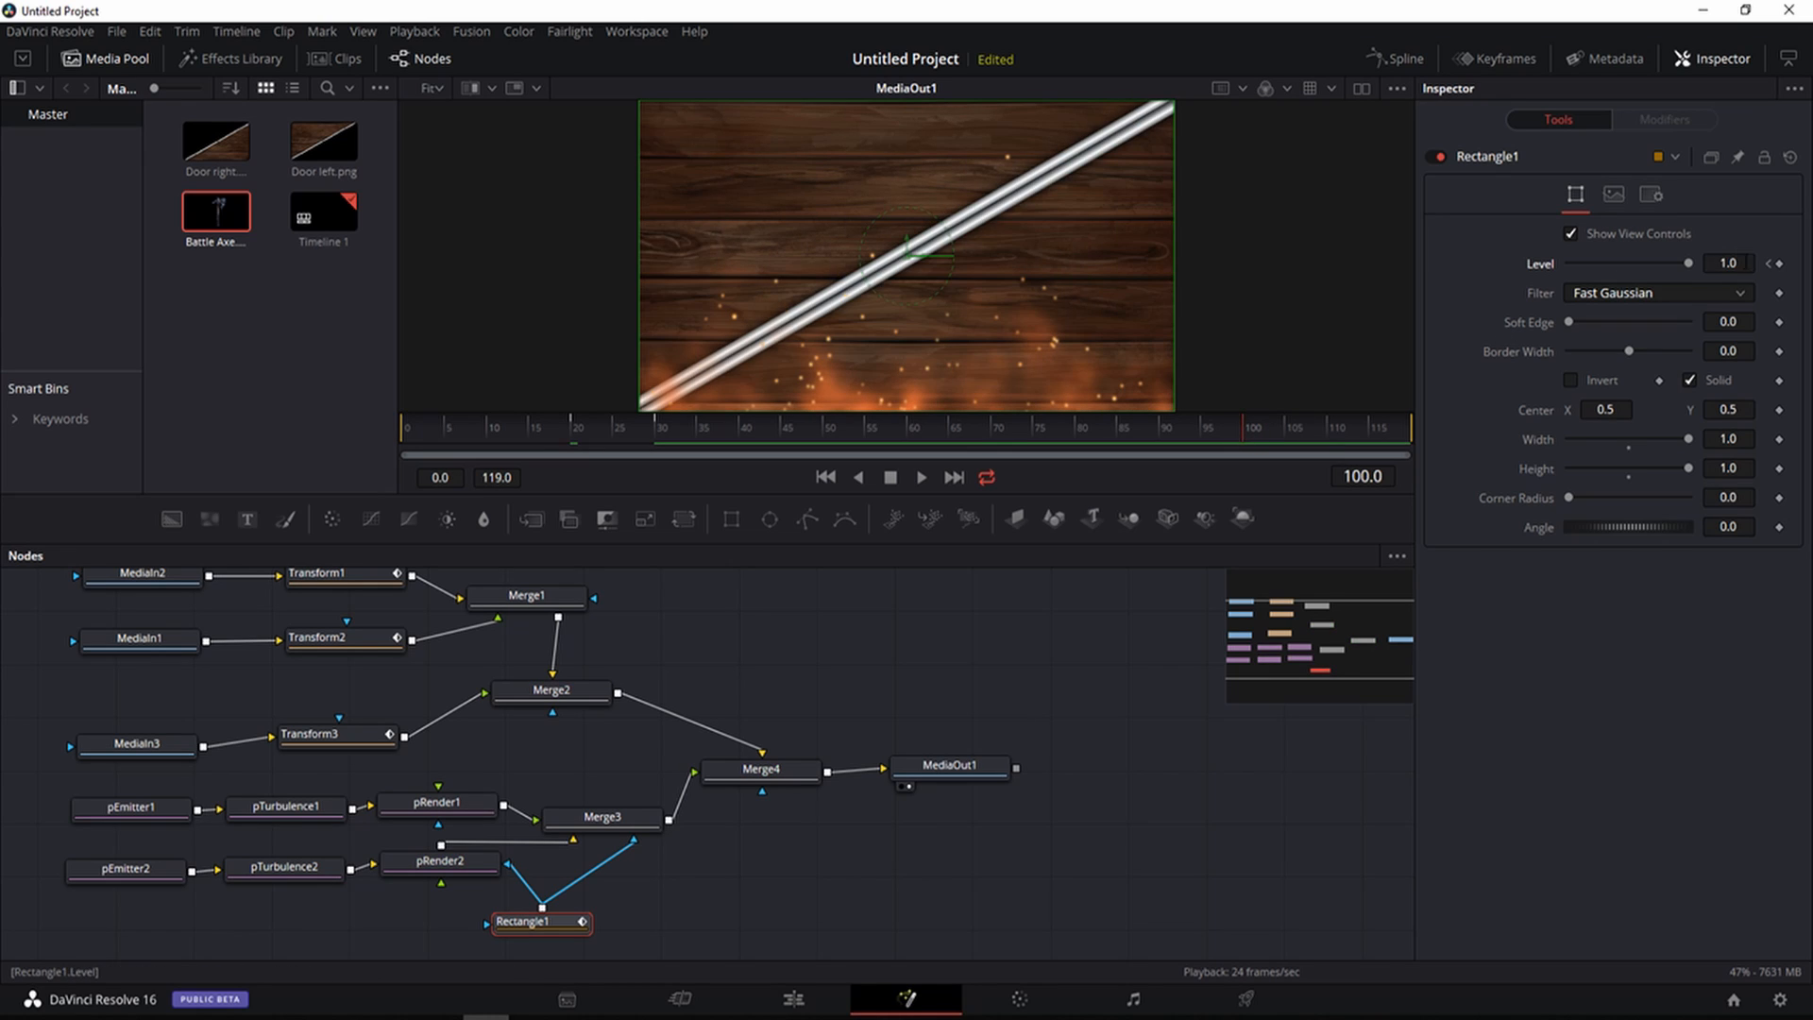
left_click(1161, 429)
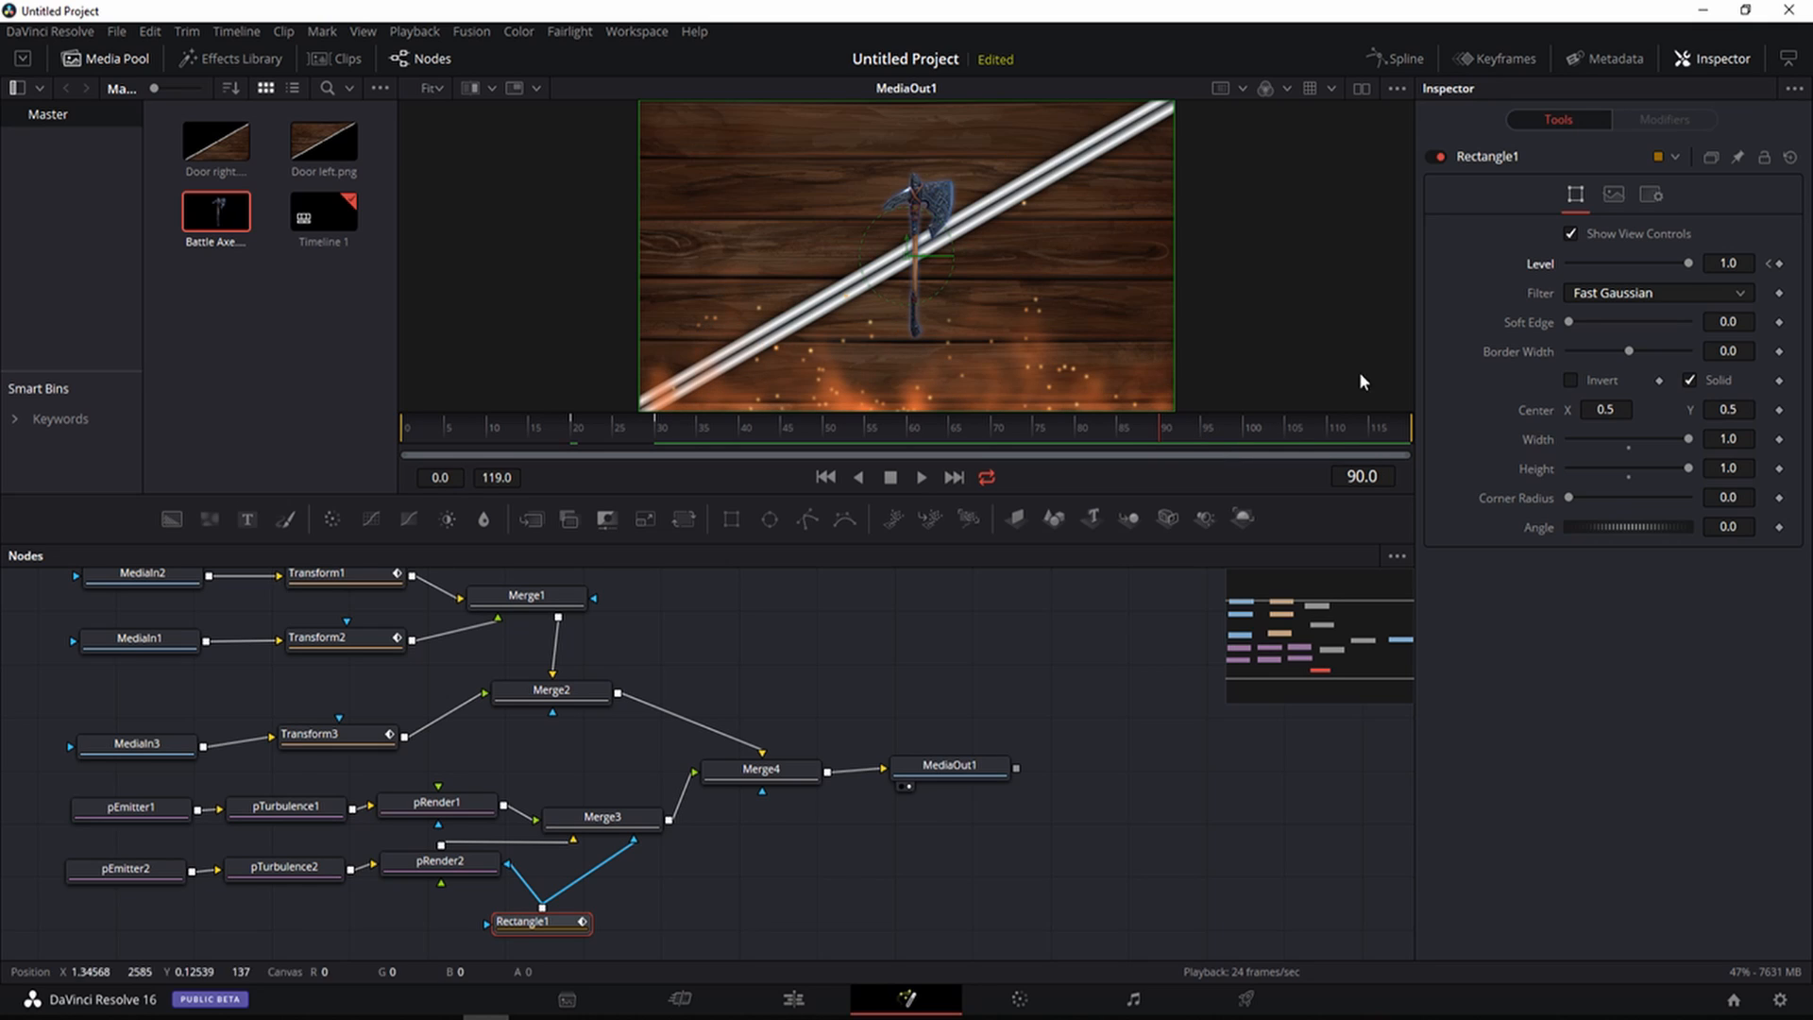
left_click(1780, 267)
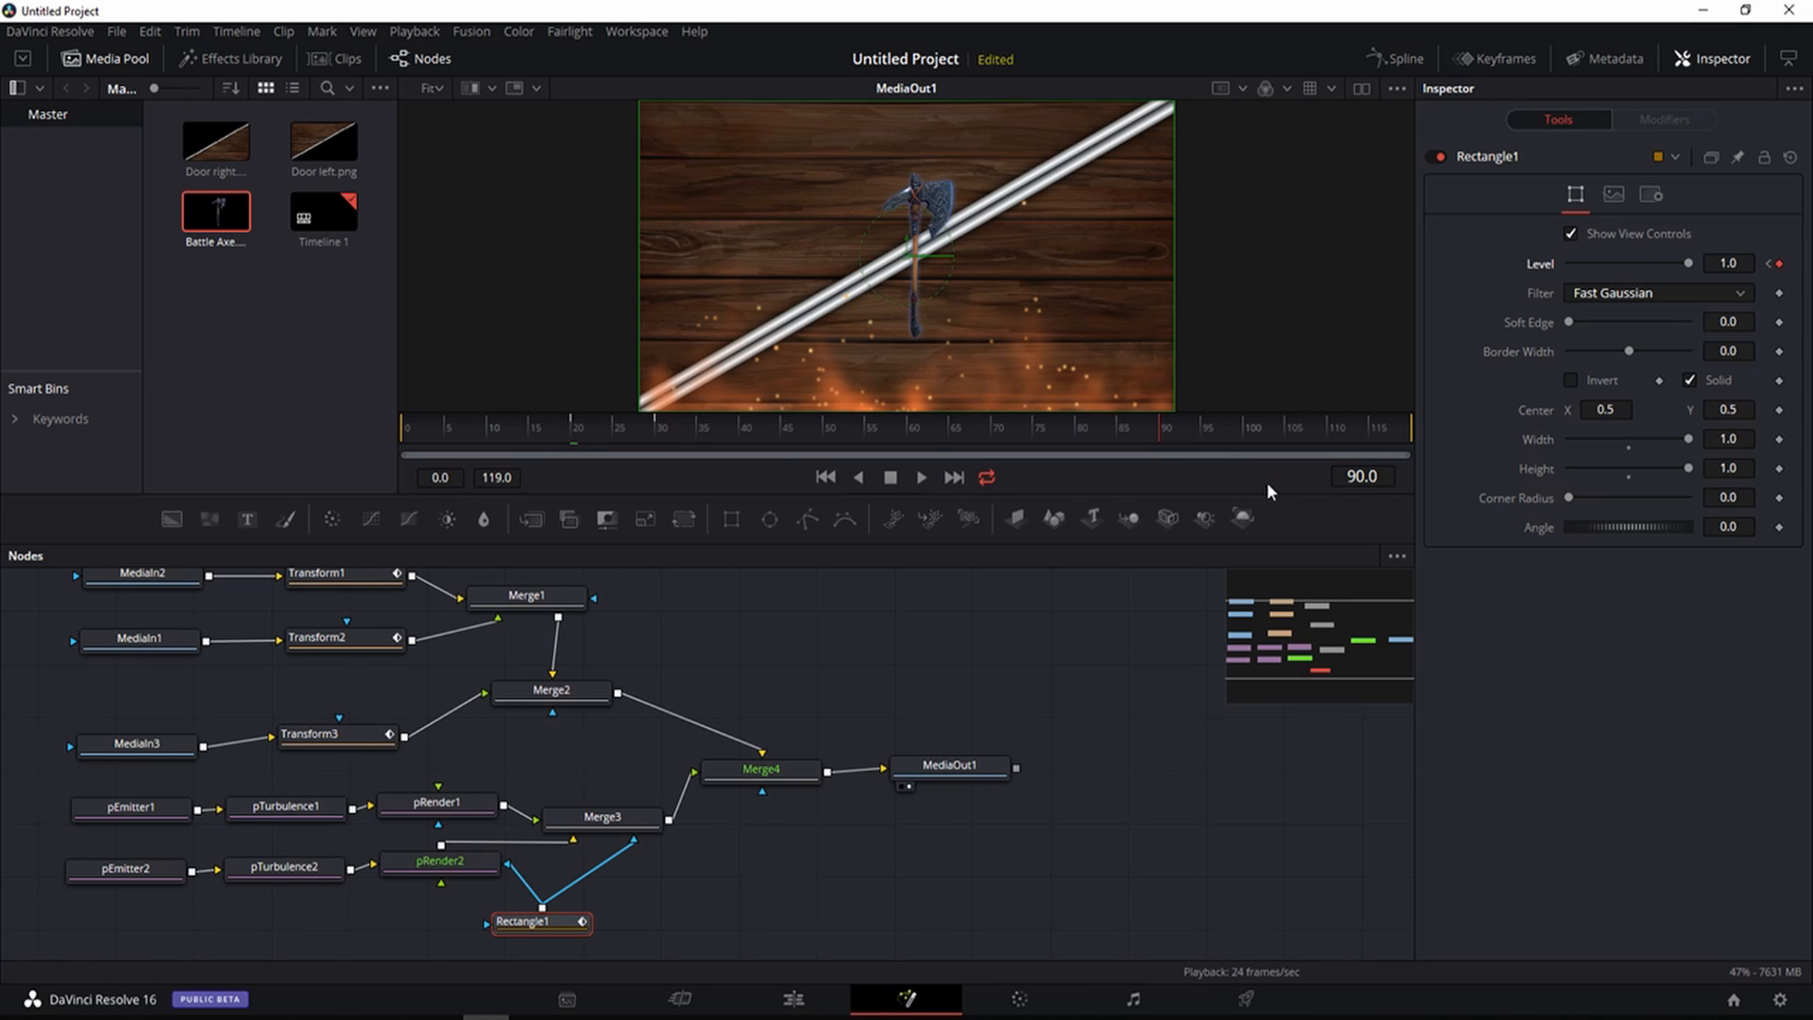
left_click(1245, 423)
left_click_drag(1686, 263, 1510, 261)
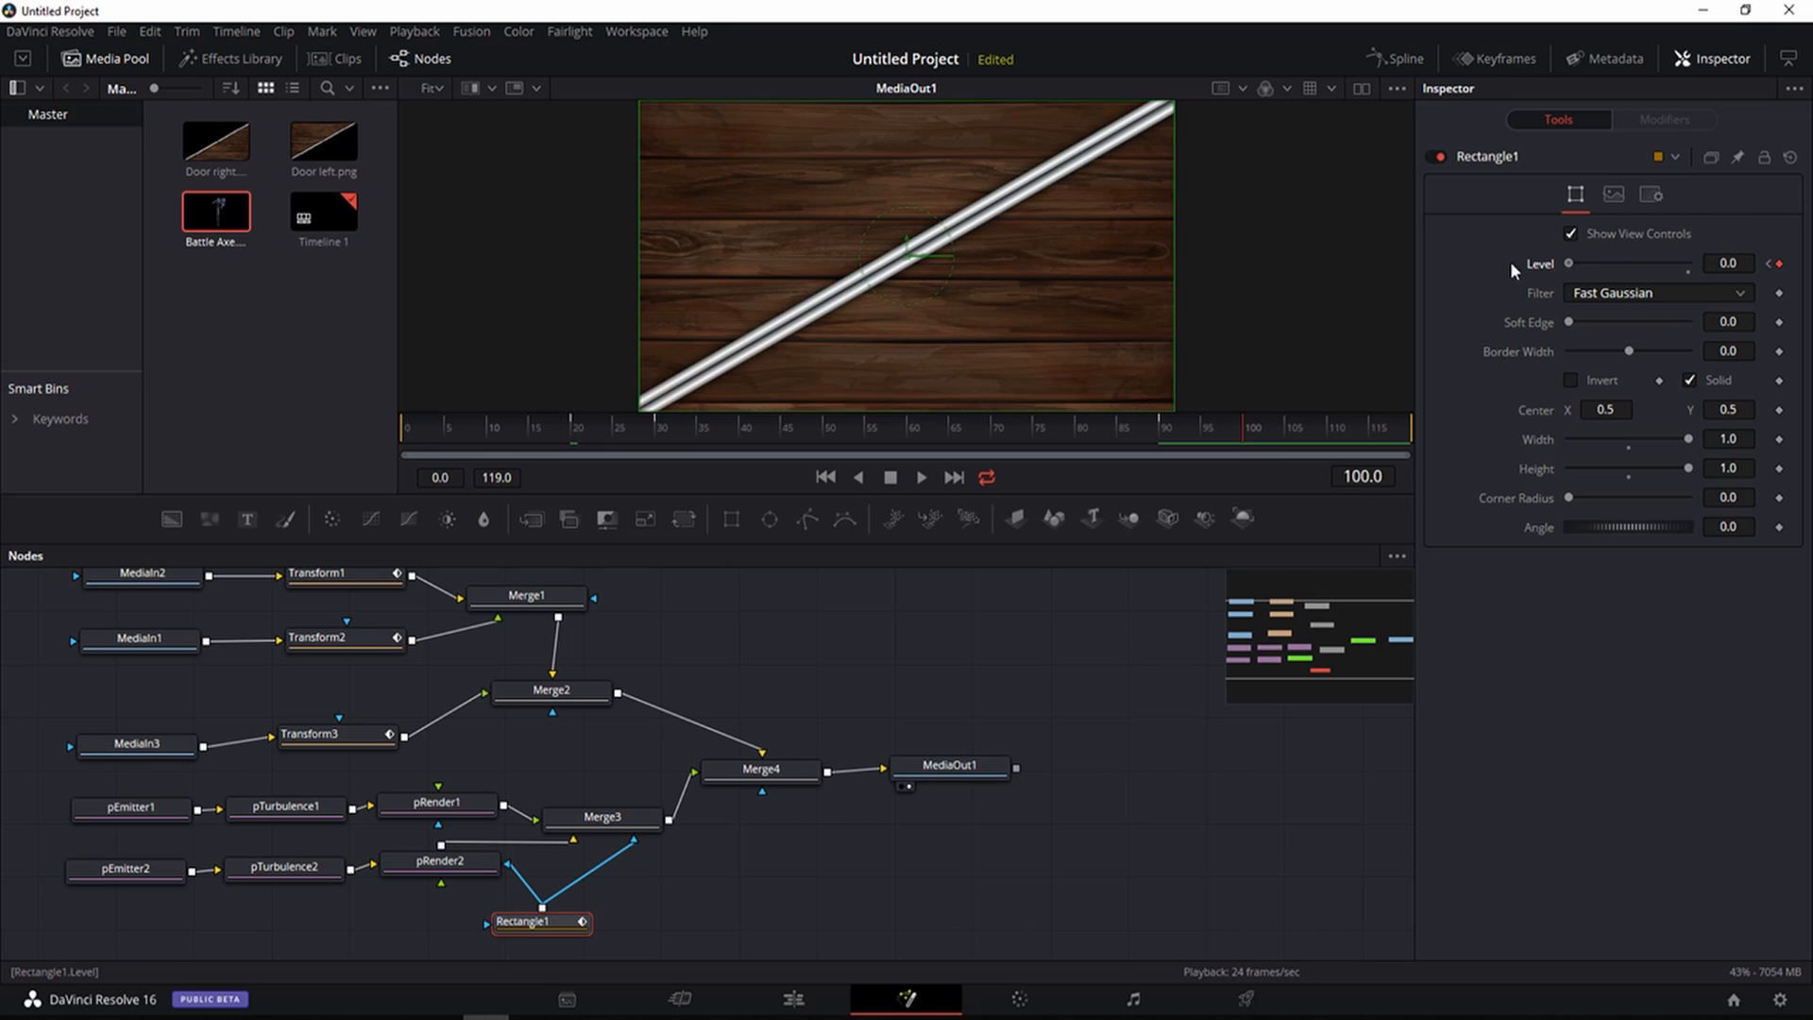
left_click(921, 478)
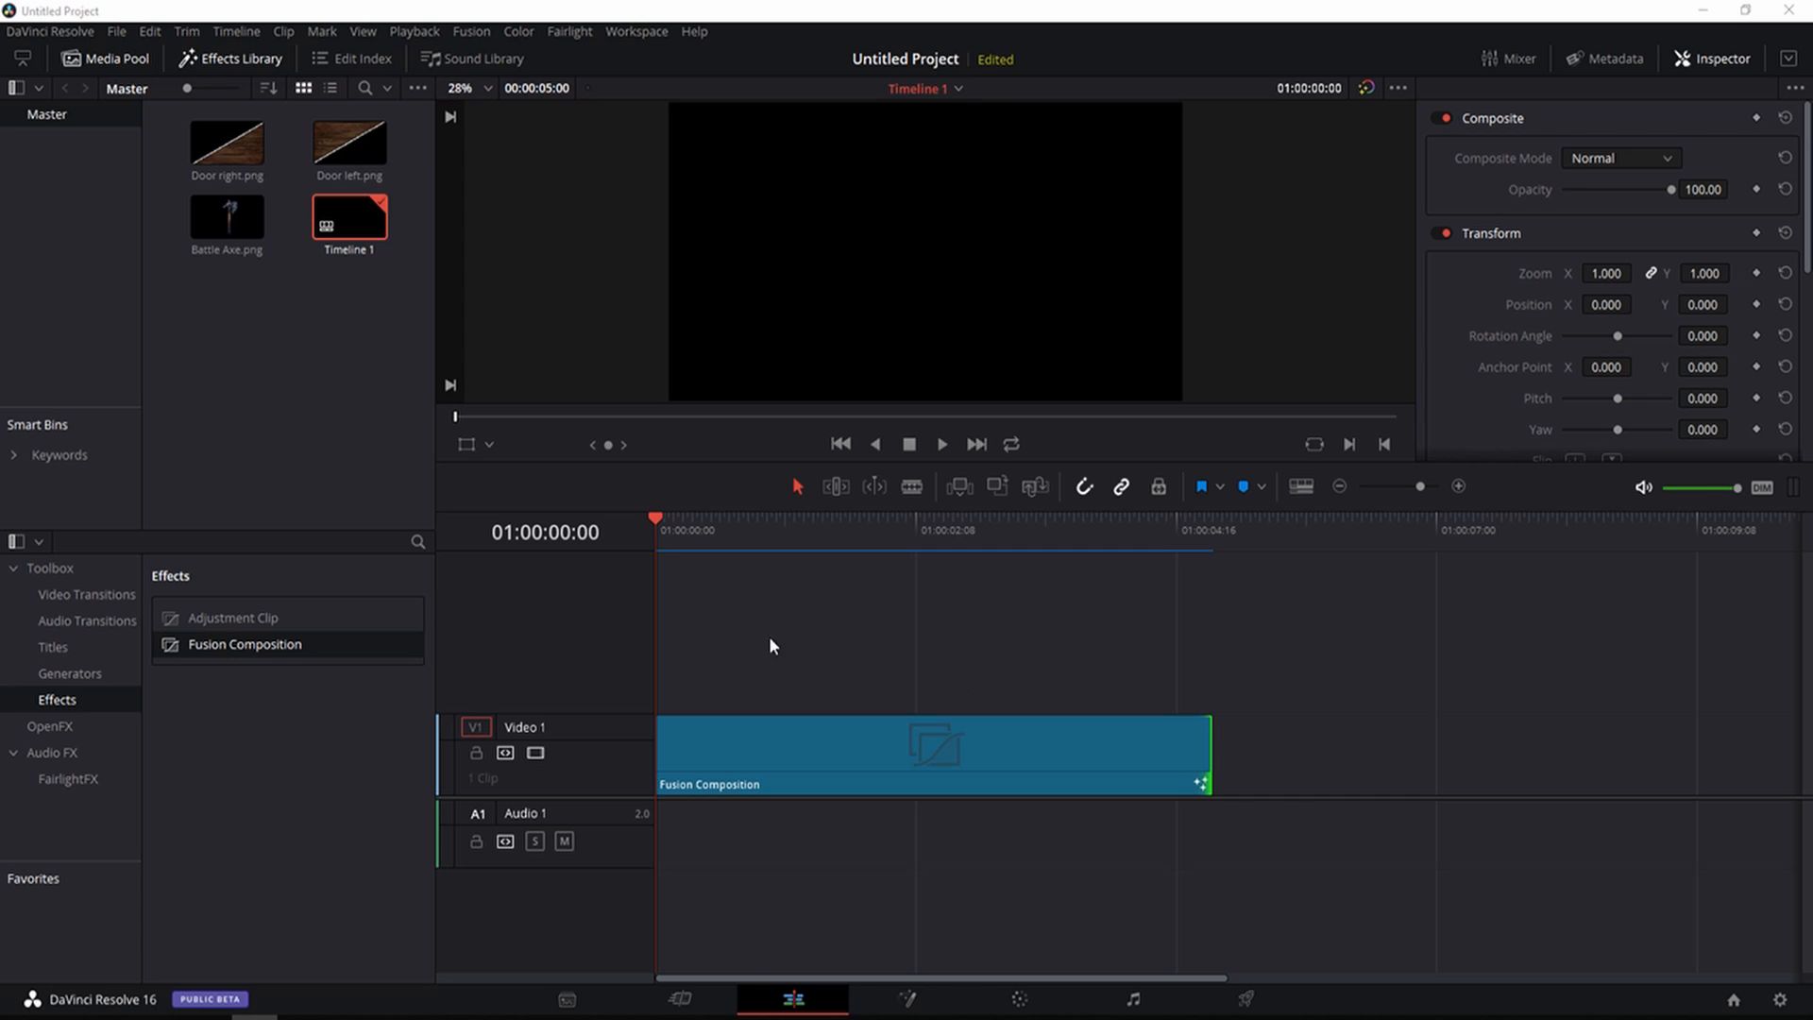
Import the Axe Throw sound effect and Crackling_Fireplace.mp3 from the Youtube Graphics folder into the media pool
left_click(567, 1002)
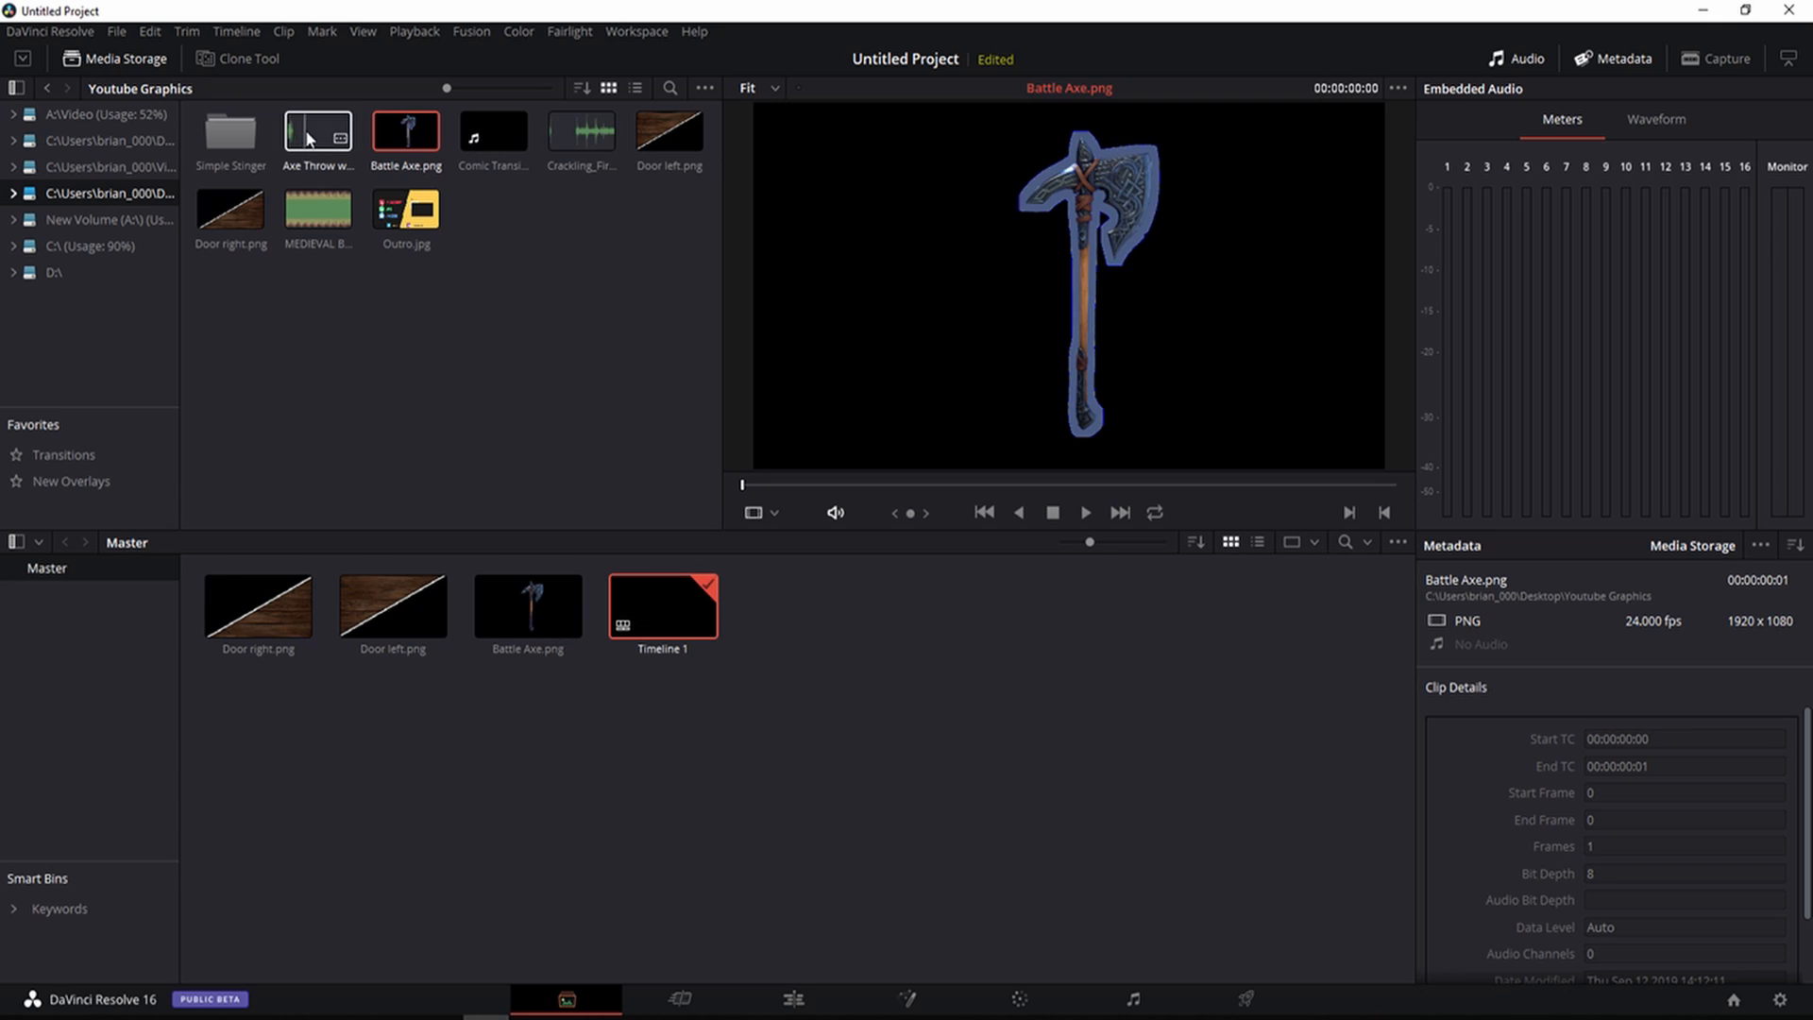
left_click_drag(317, 132, 832, 628)
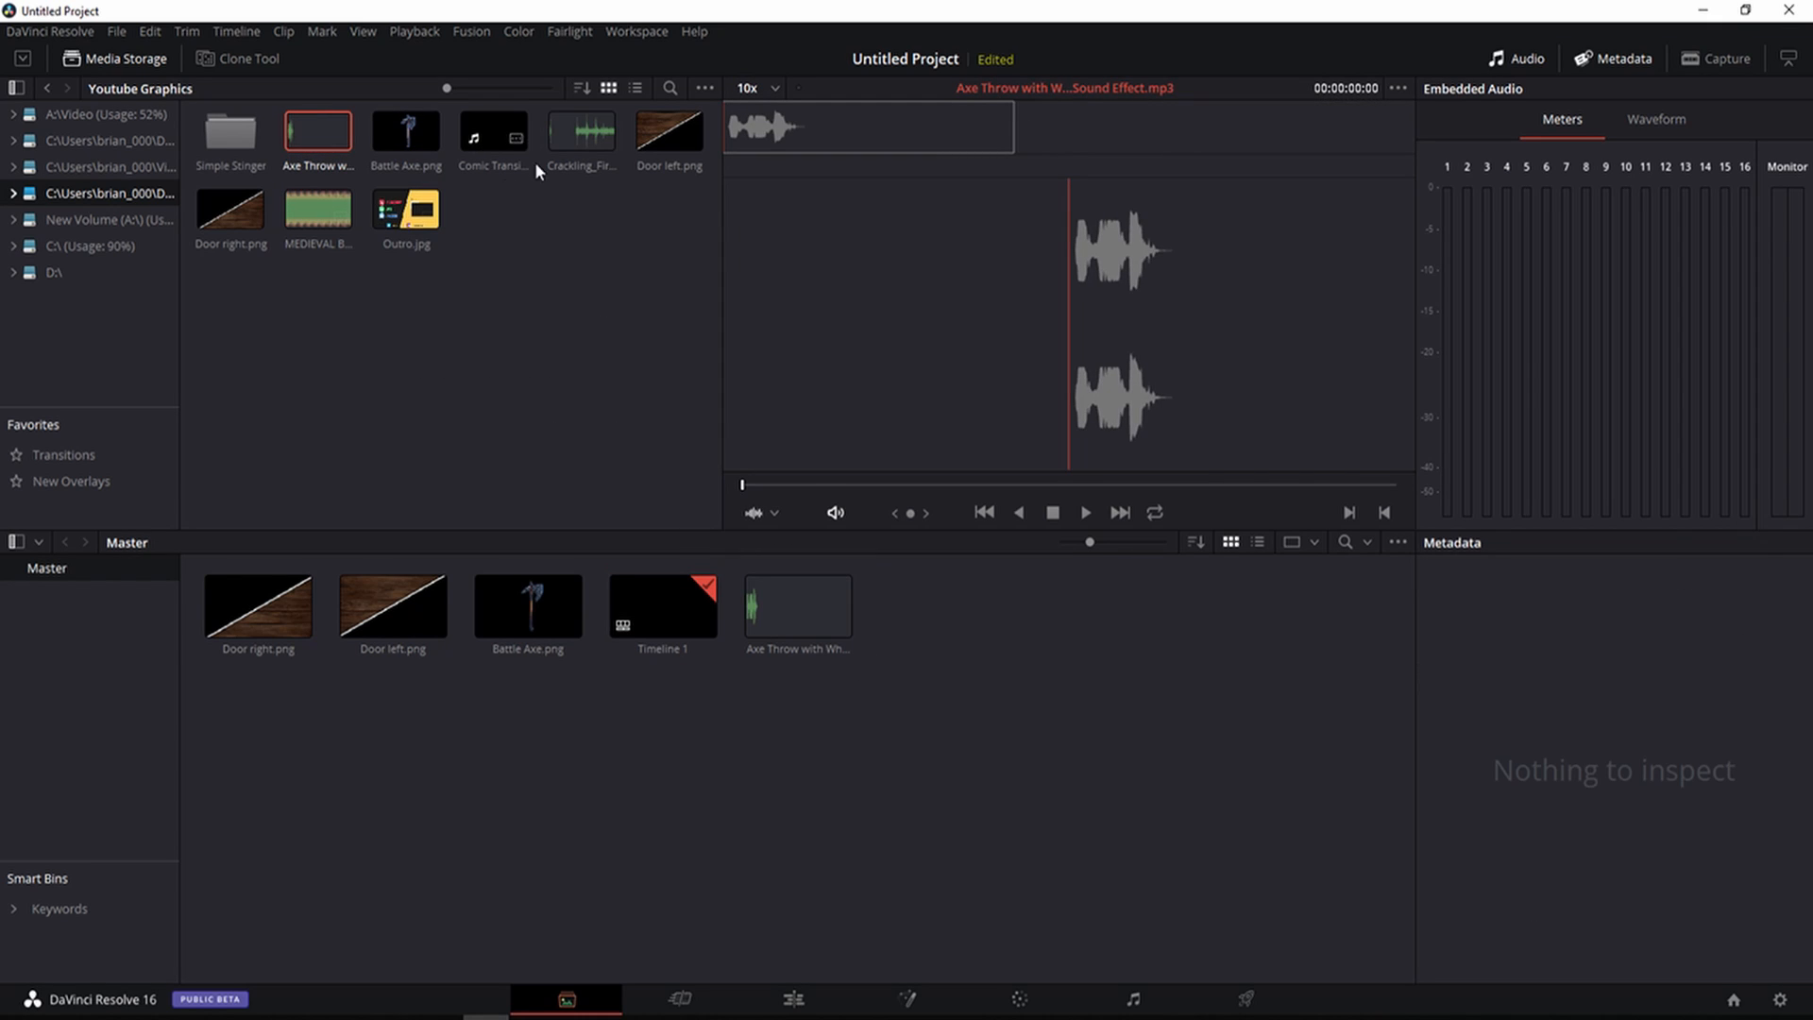
left_click_drag(582, 133, 954, 614)
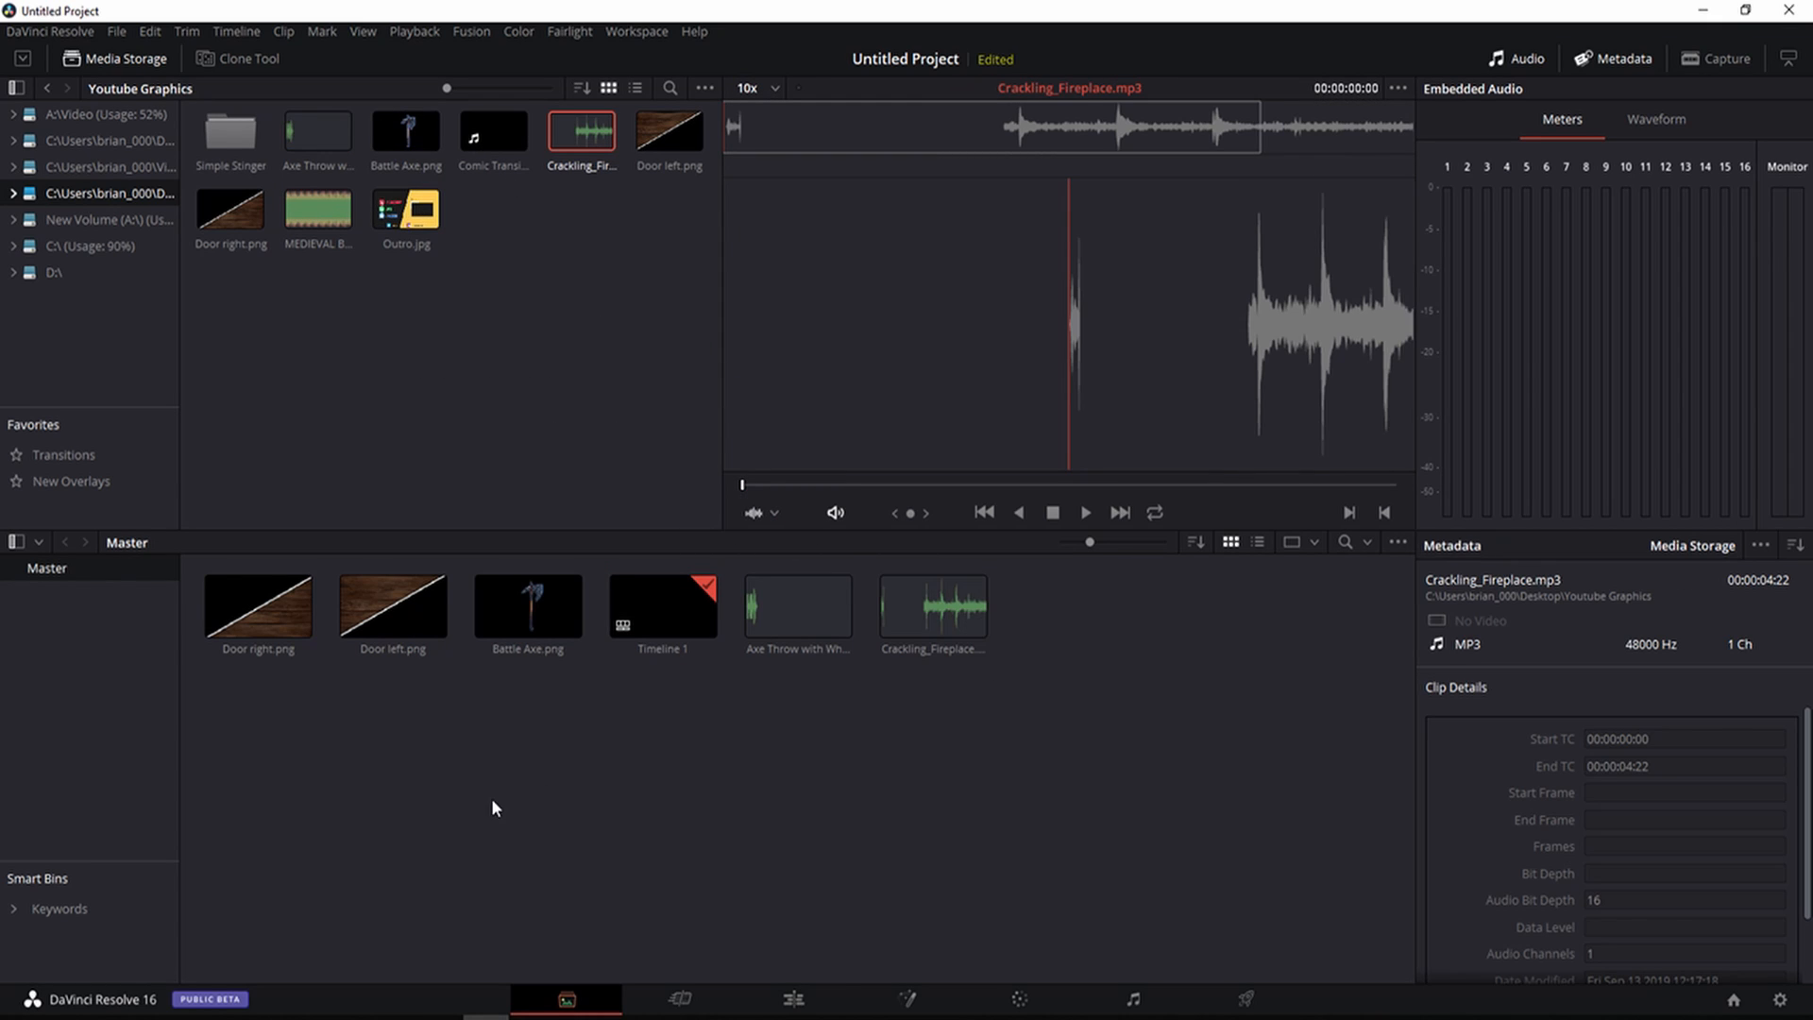
Place Crackling_Fireplace.mp3 on Audio 1 beneath the Fusion Composition, starting at 01:00:00:21 as the axe enters
left_click(796, 1000)
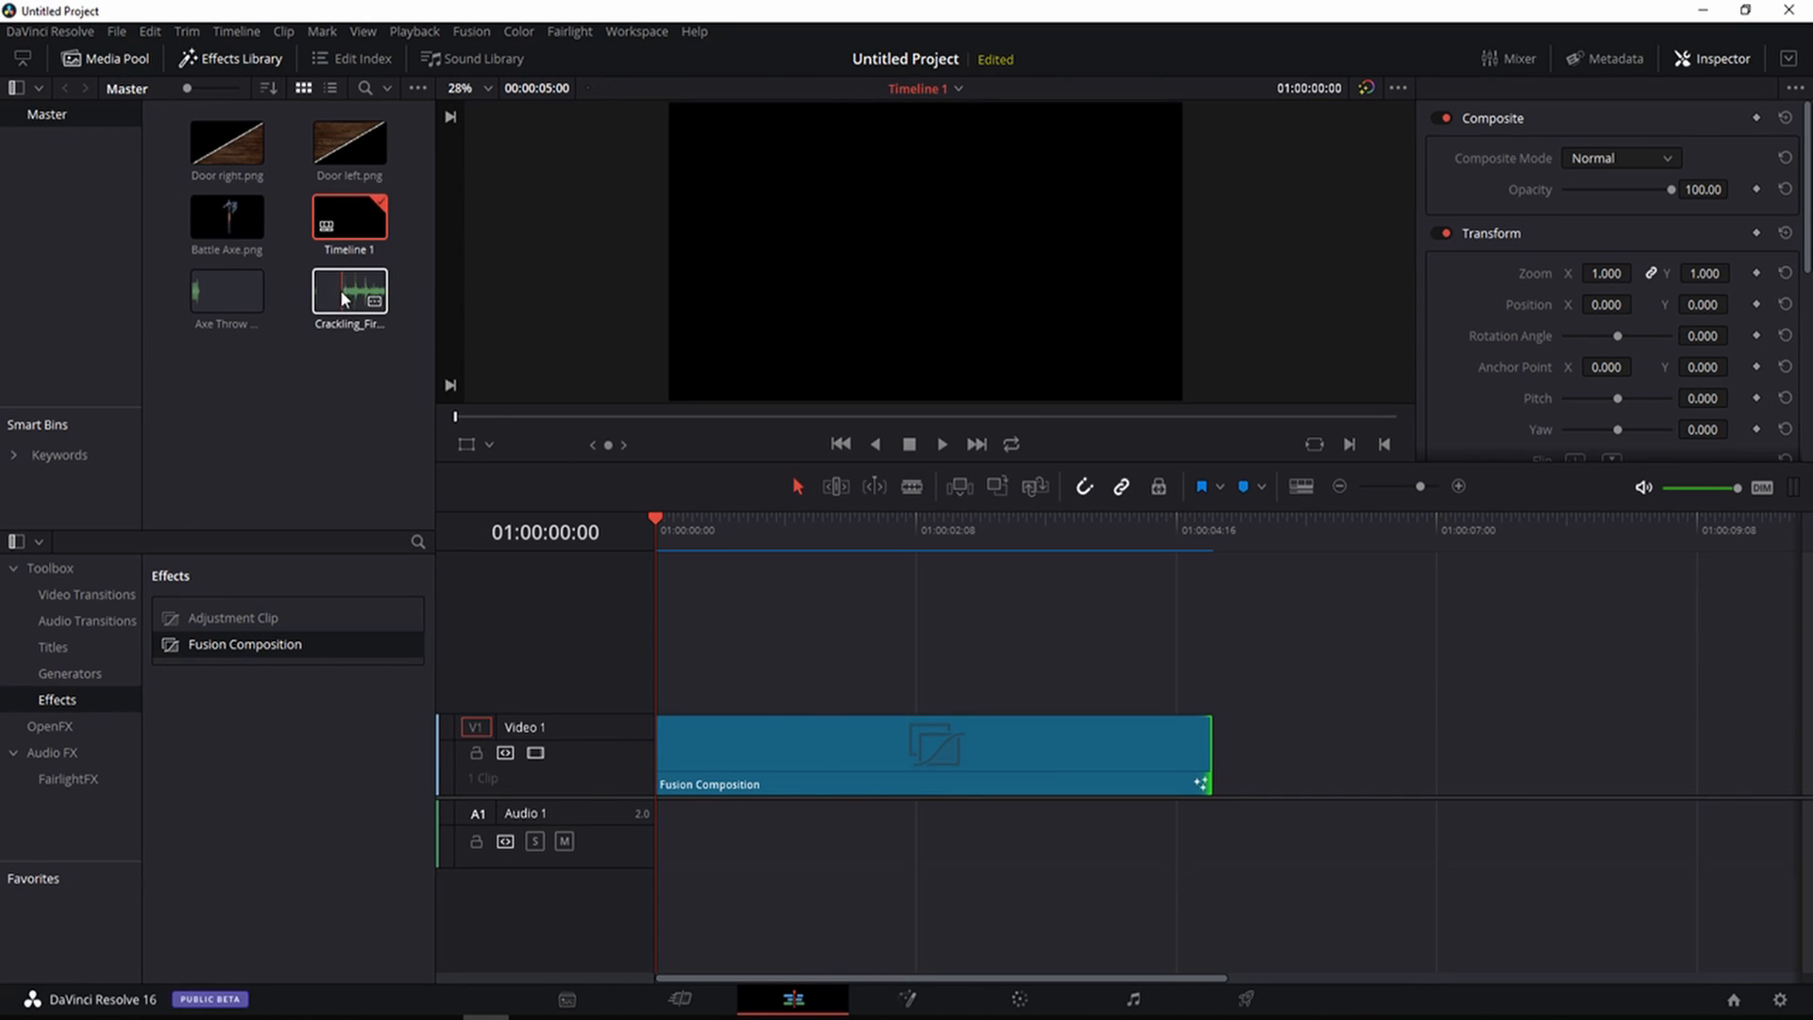
left_click_drag(340, 289, 748, 814)
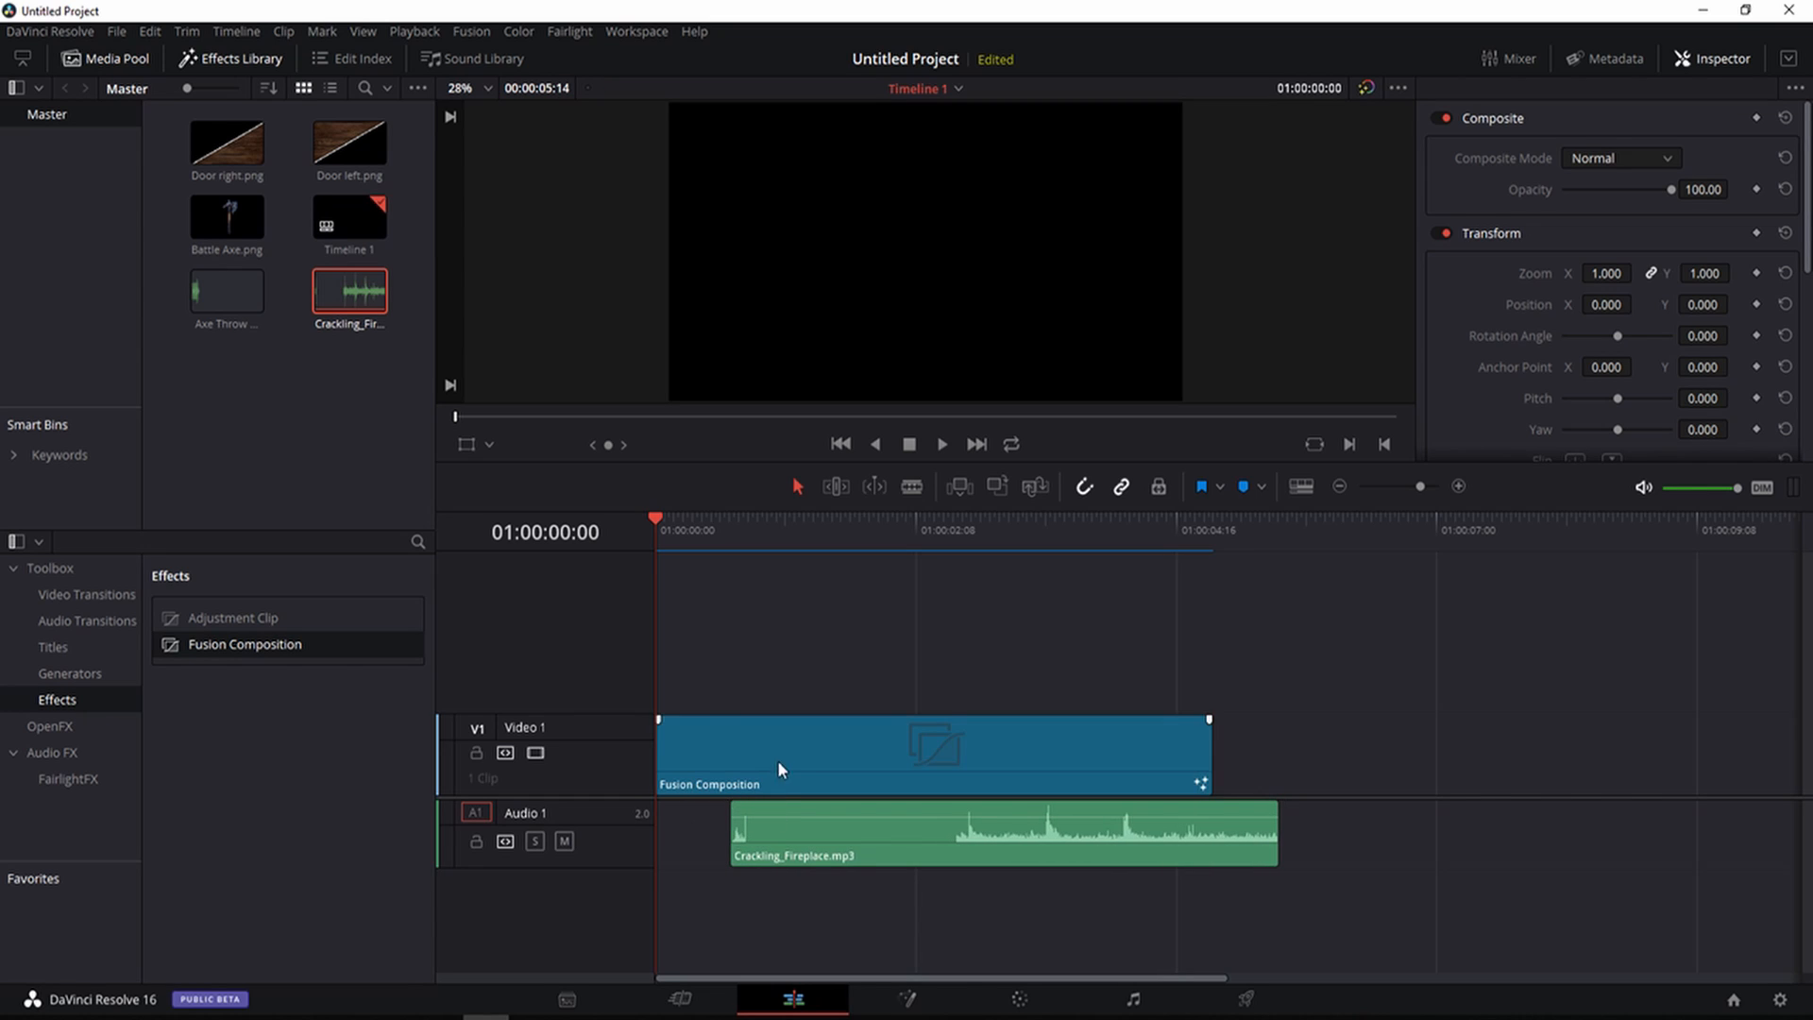
left_click(747, 760)
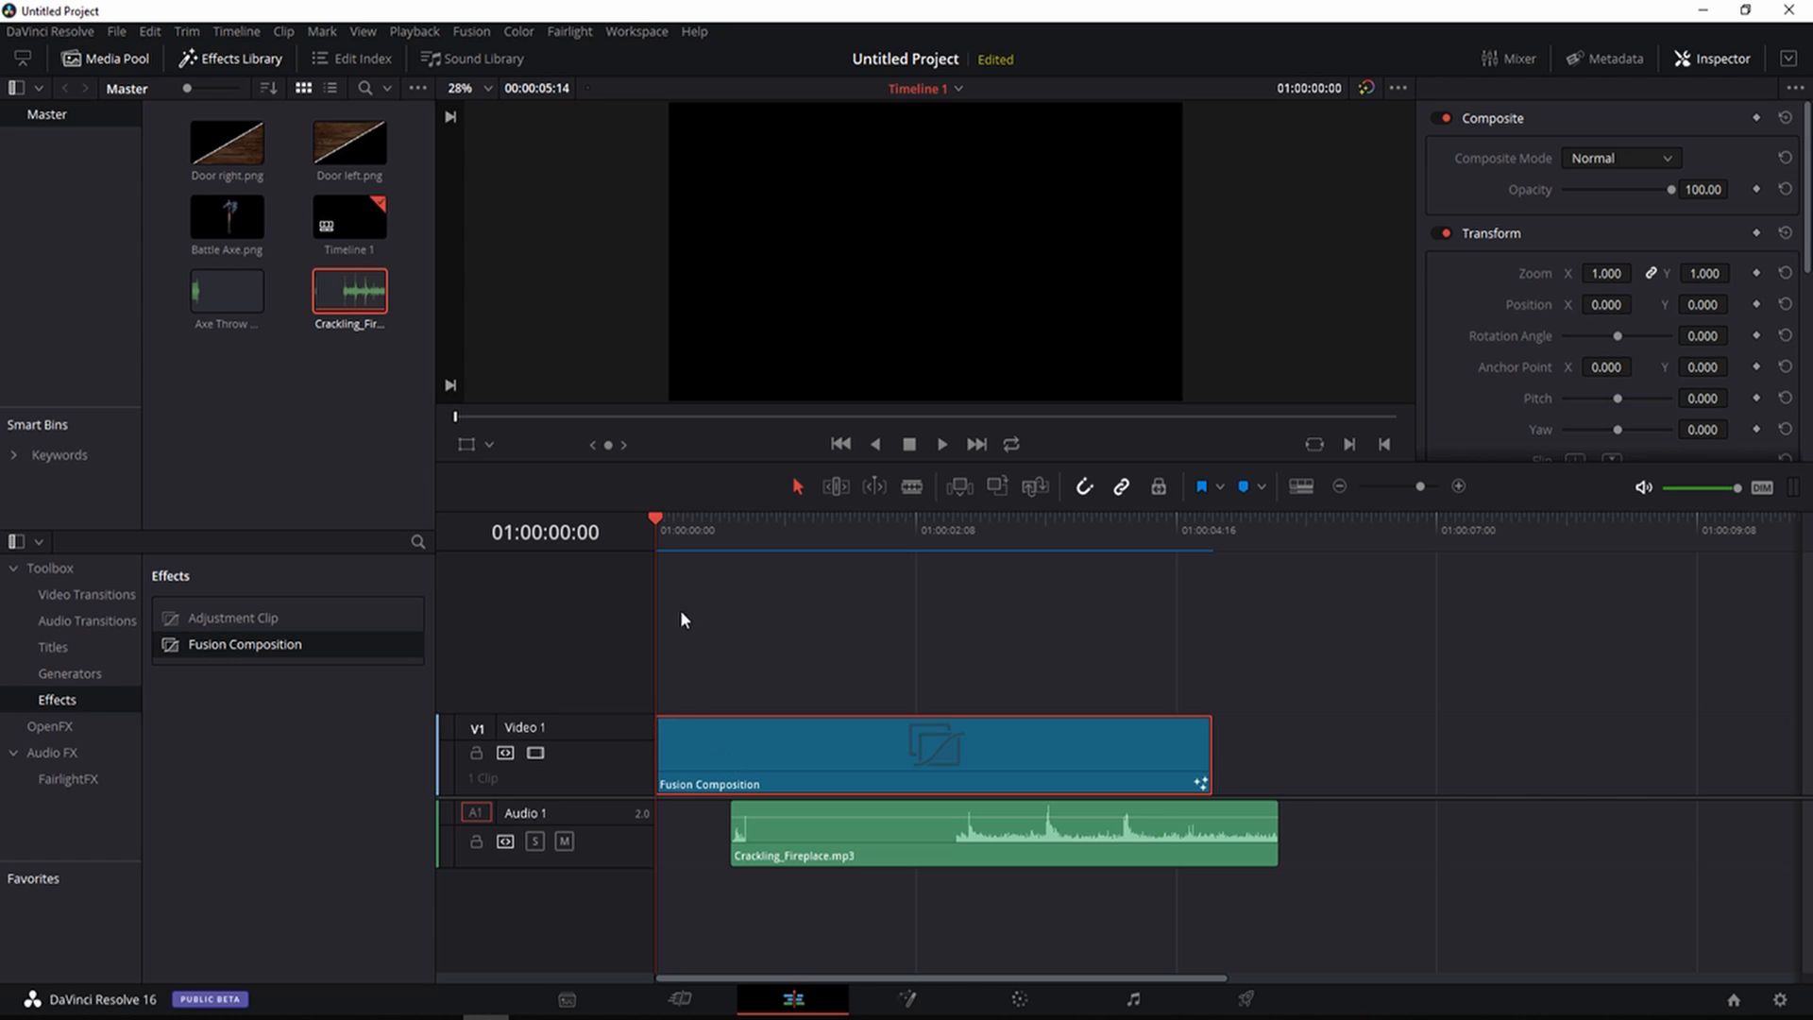
left_click_drag(657, 513, 718, 525)
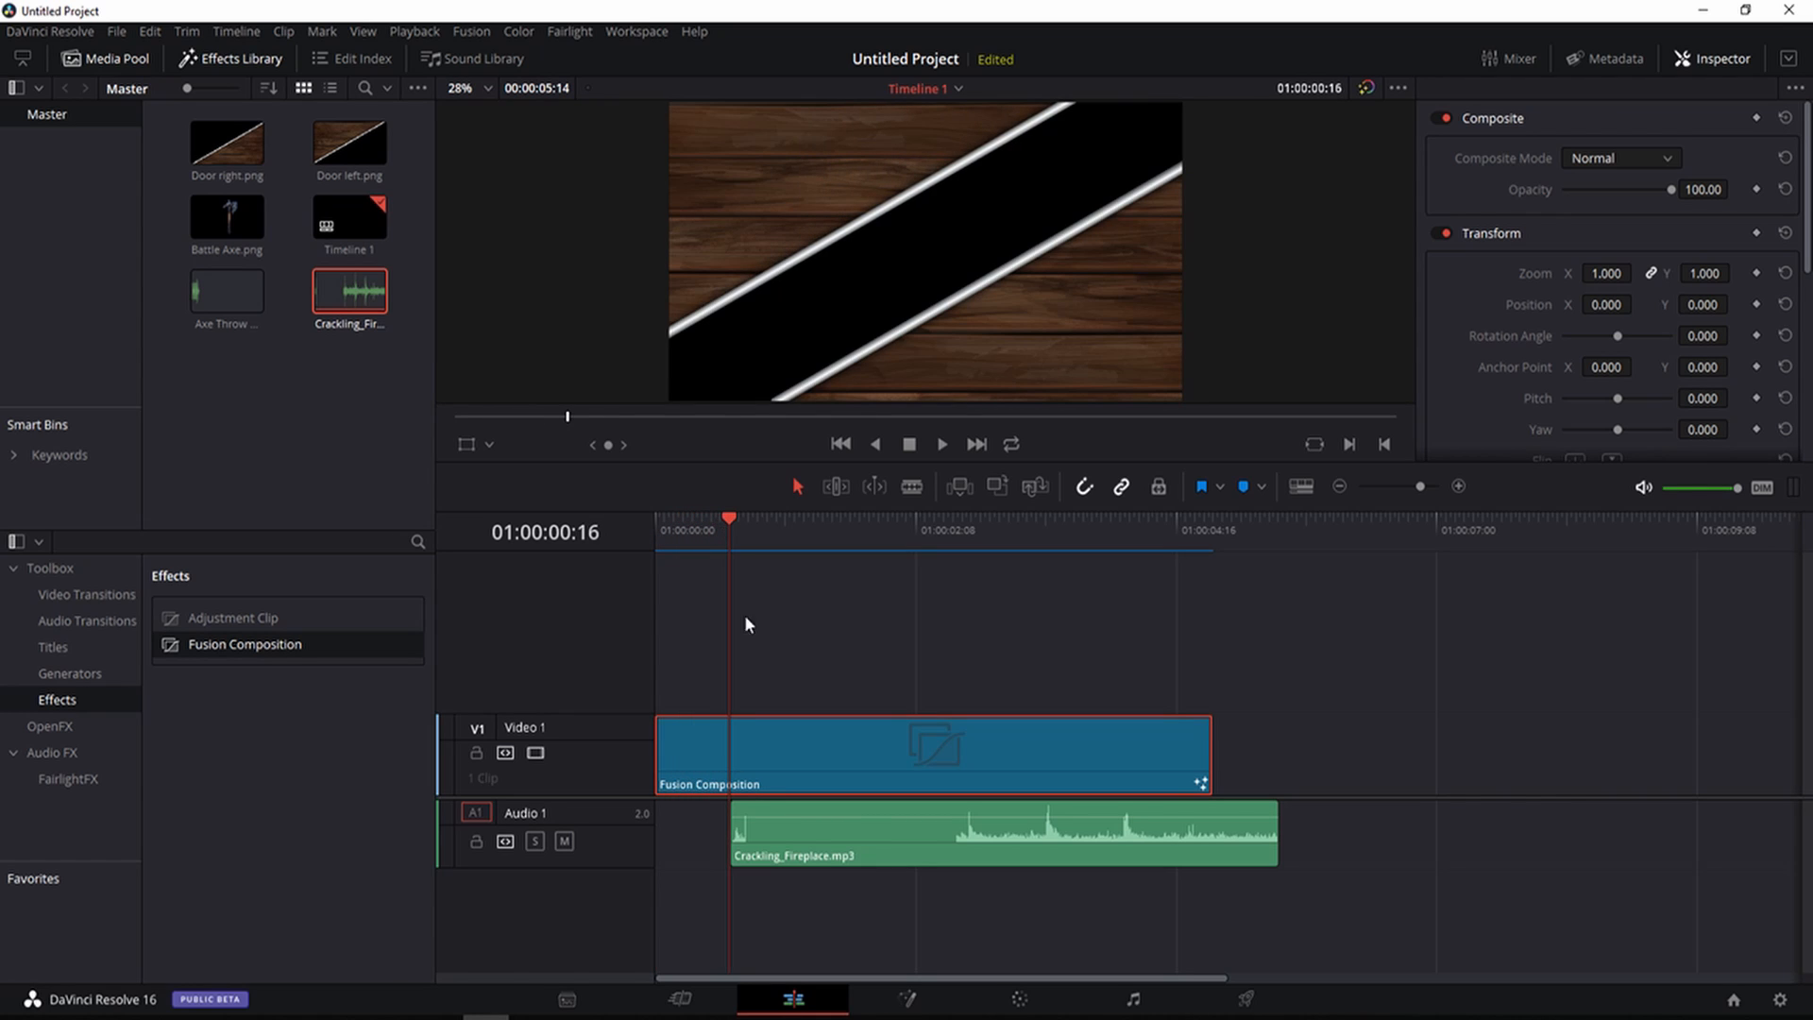
left_click_drag(857, 829, 1037, 836)
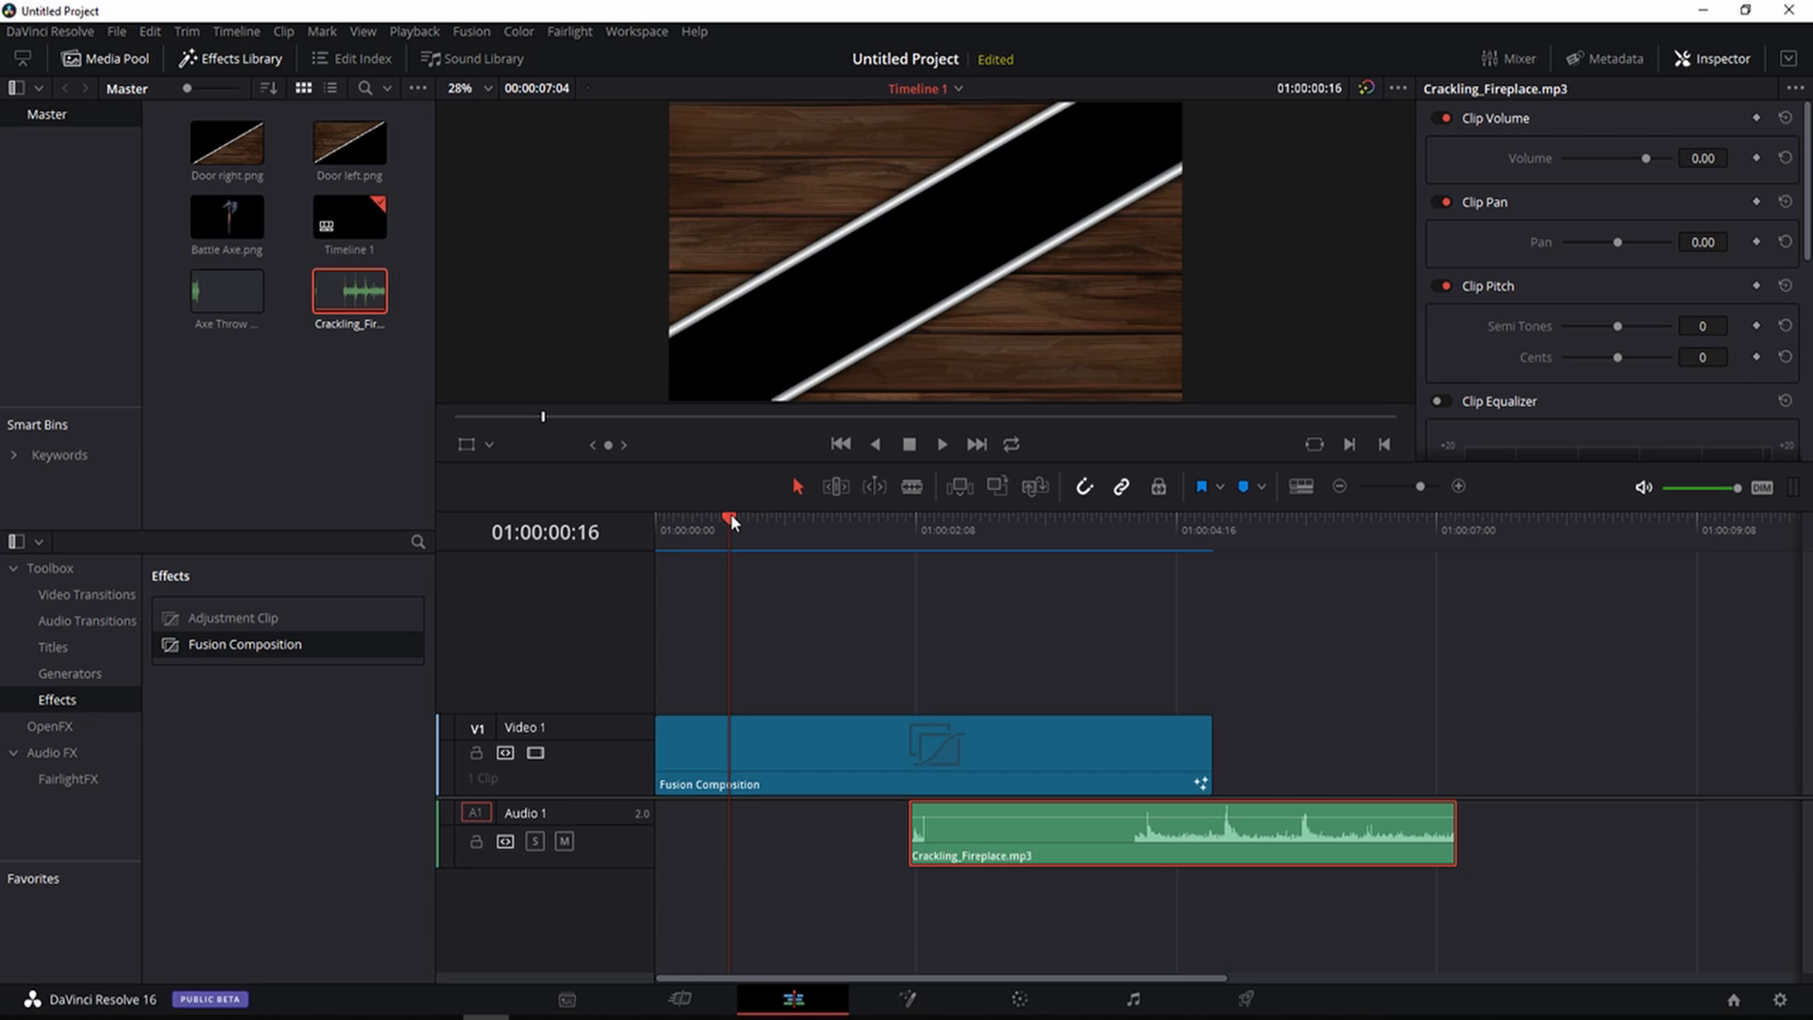
left_click_drag(729, 513, 750, 518)
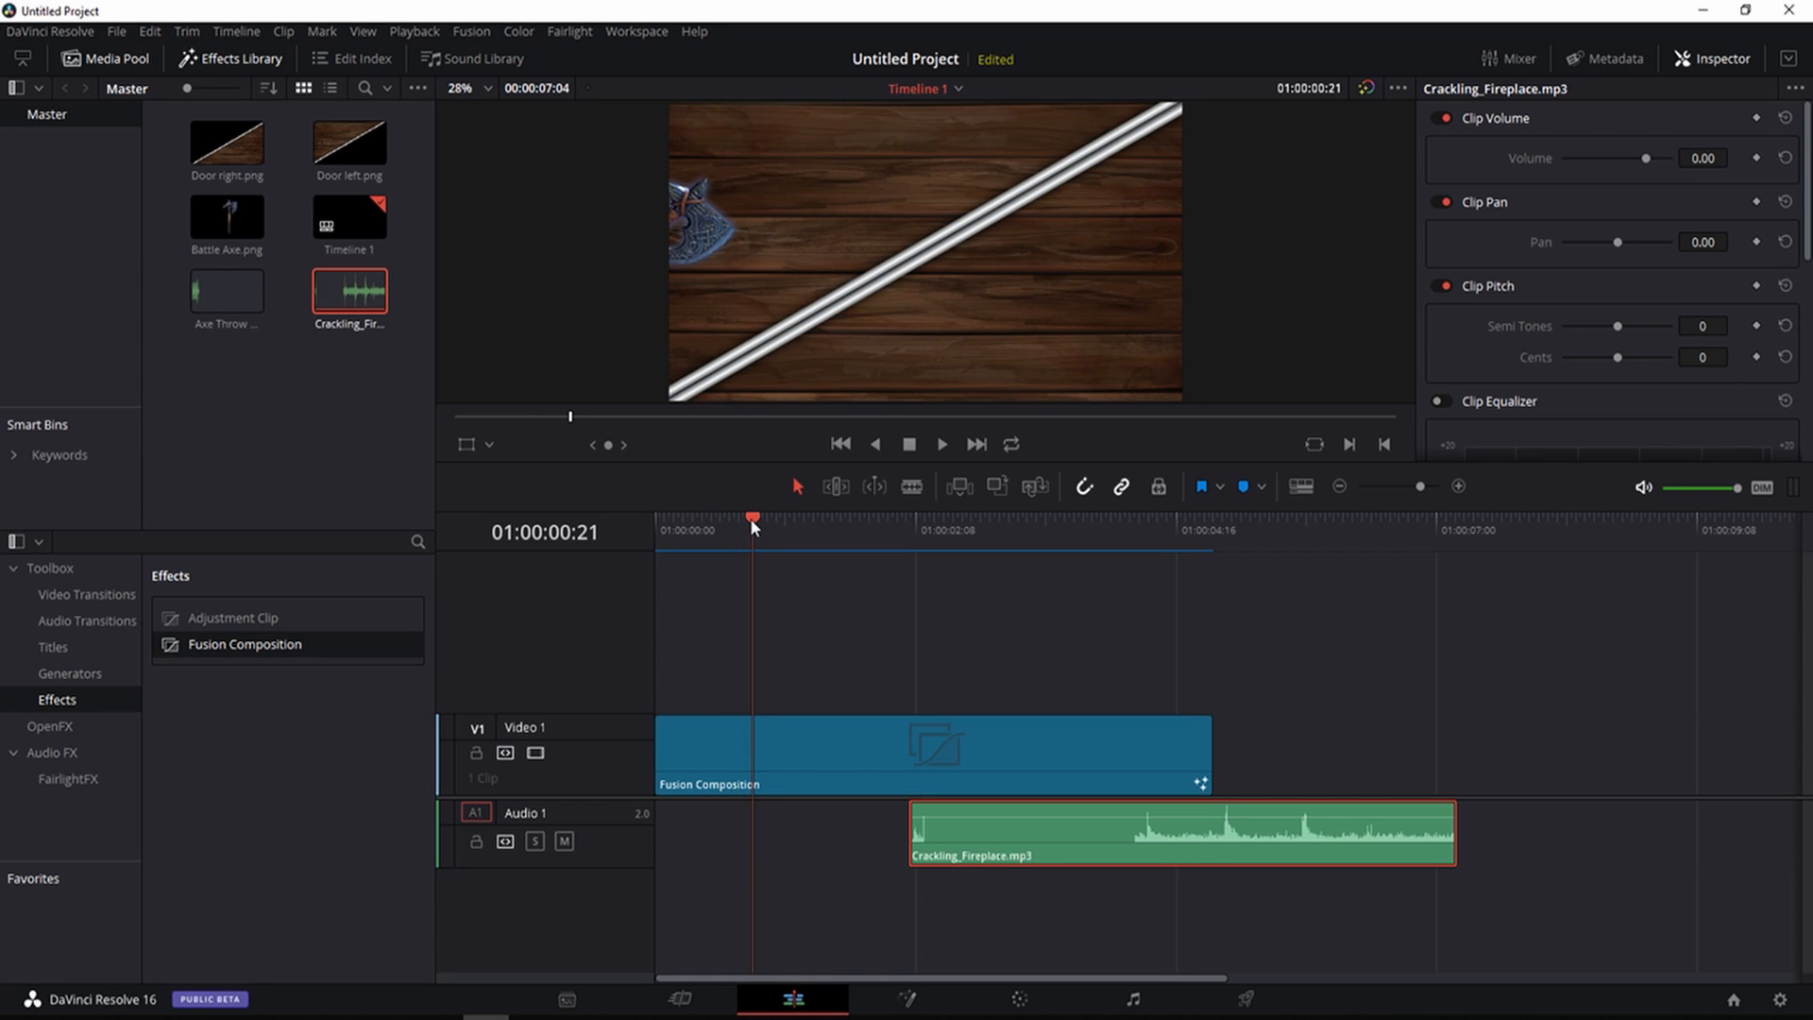
left_click_drag(965, 843, 809, 844)
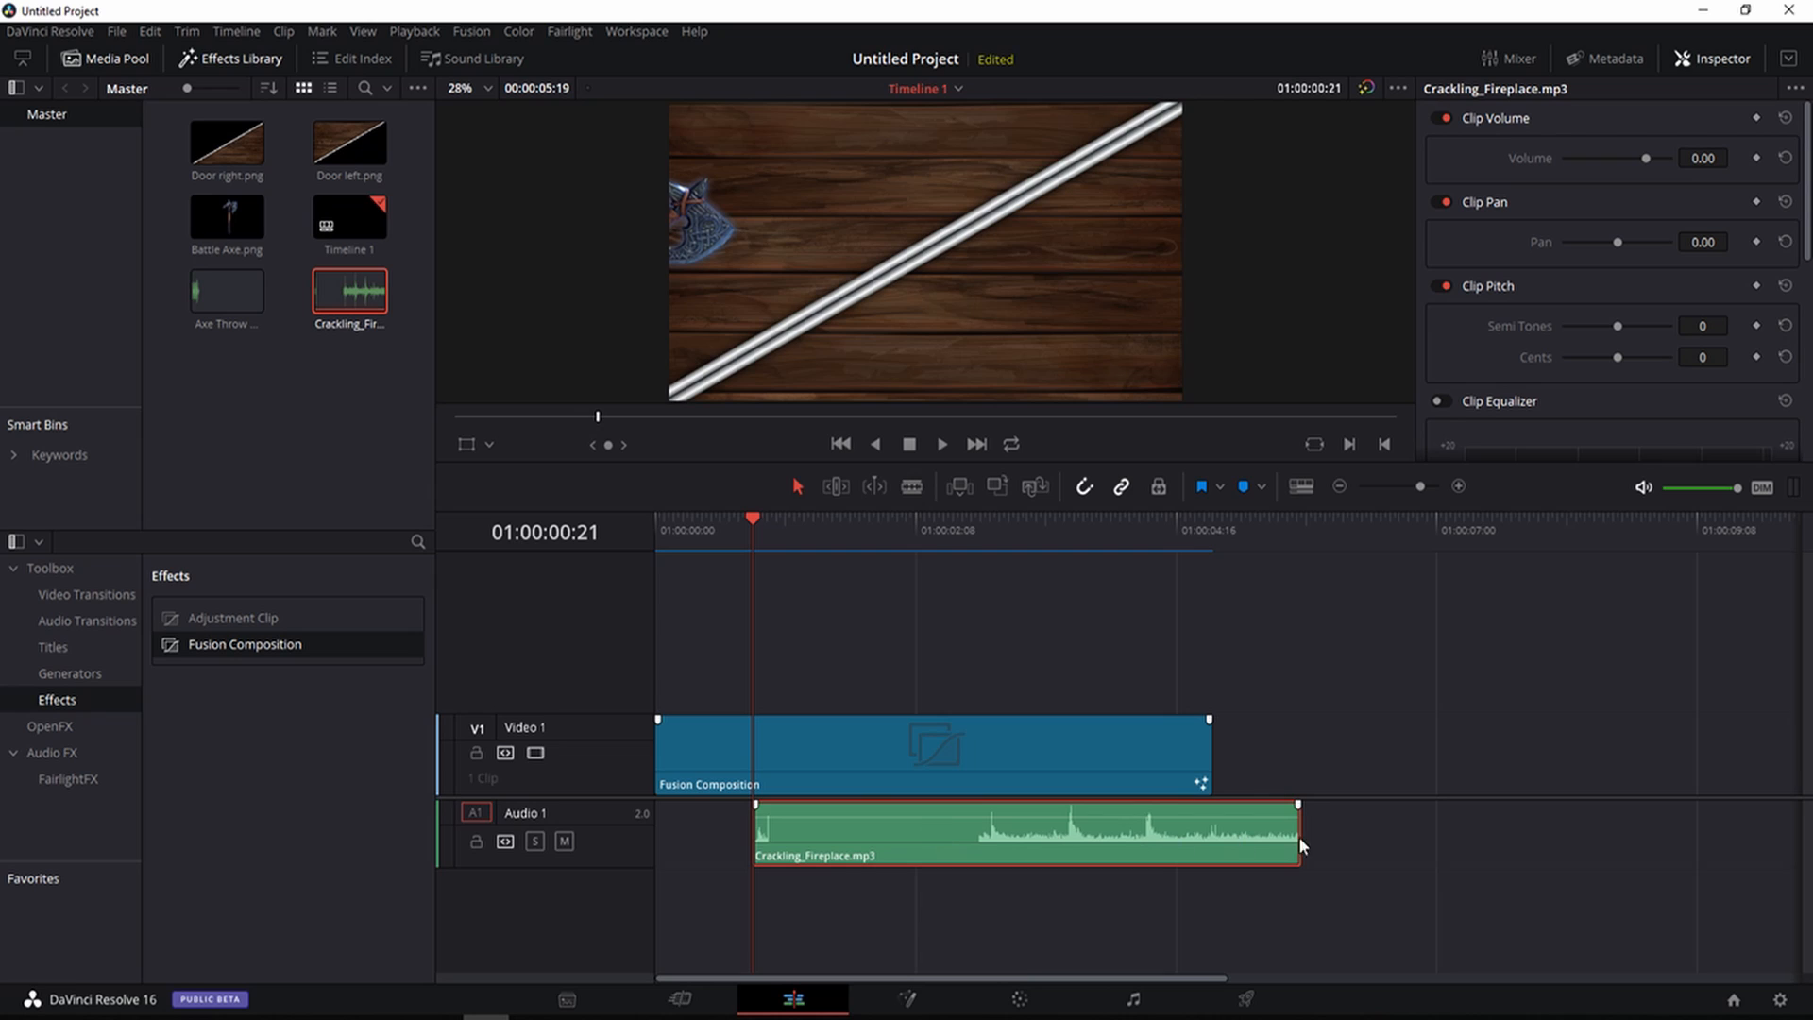
Trim the fireplace clip to end with the Fusion Composition, add a fade-out at its end, and play it back
left_click_drag(1296, 832, 1141, 833)
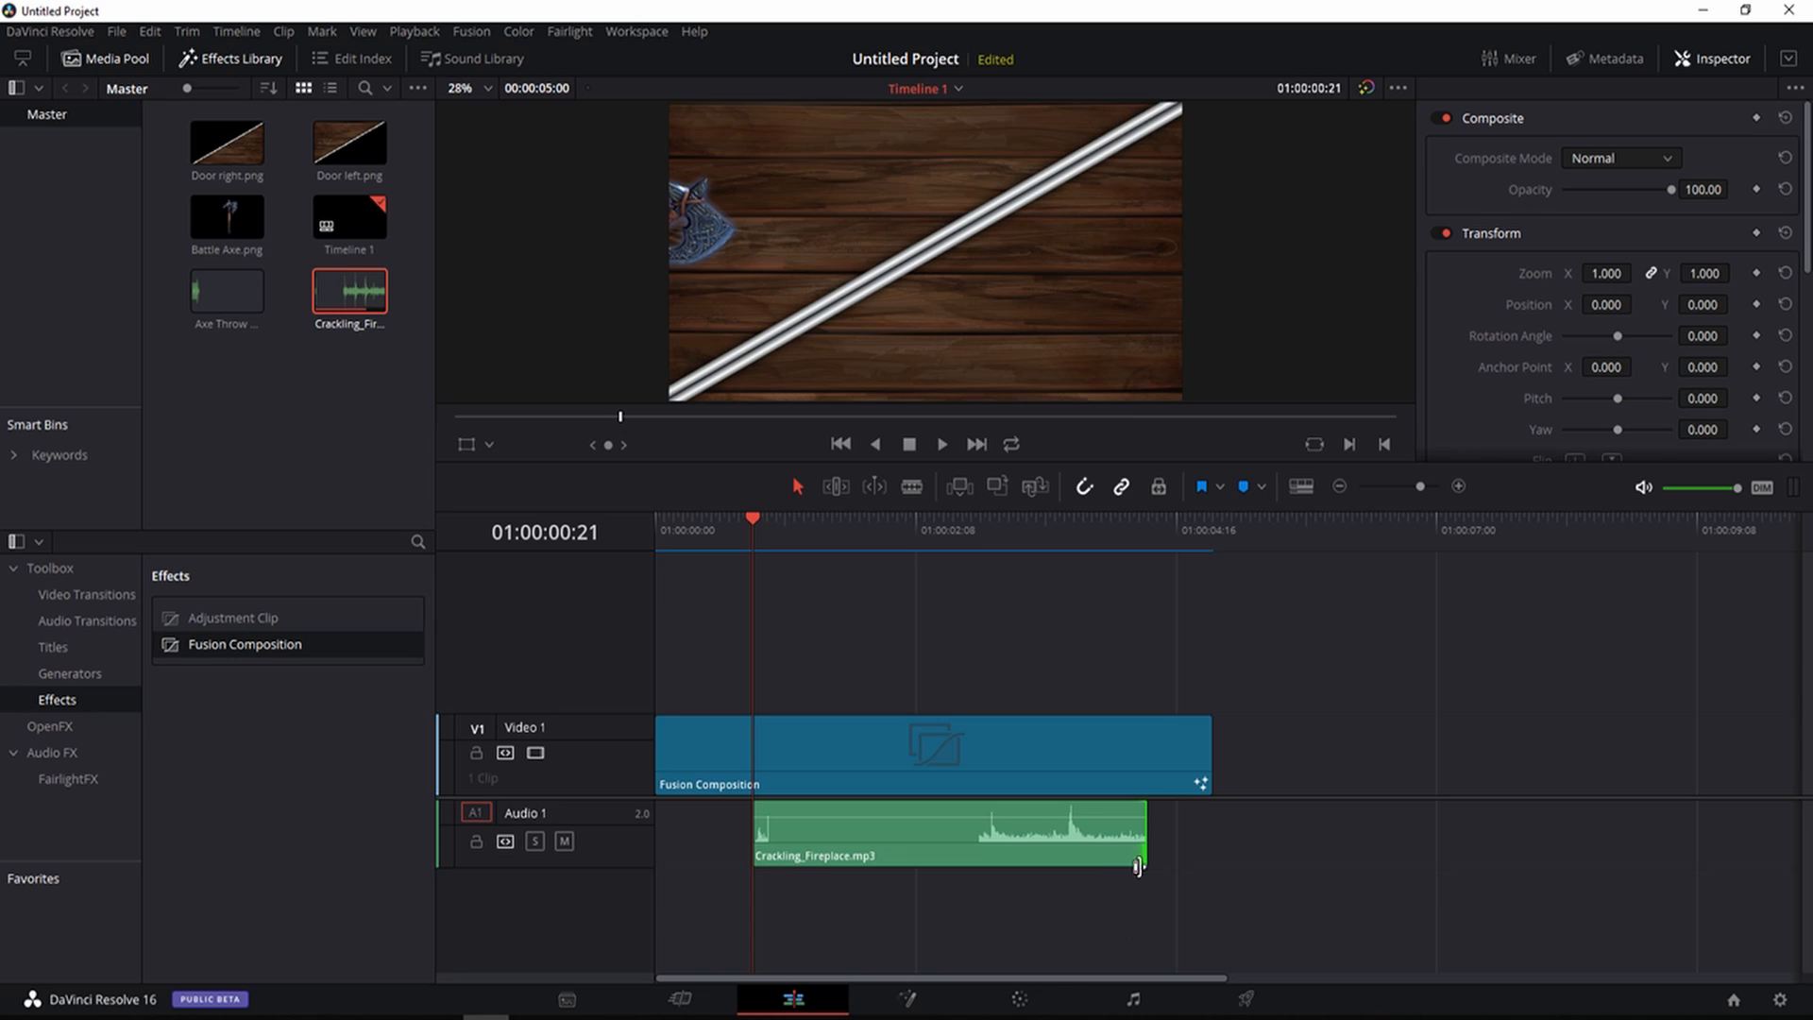
mouse_move(1141, 835)
left_mouse_down()
mouse_move(1200, 841)
mouse_move(1150, 806)
left_mouse_up()
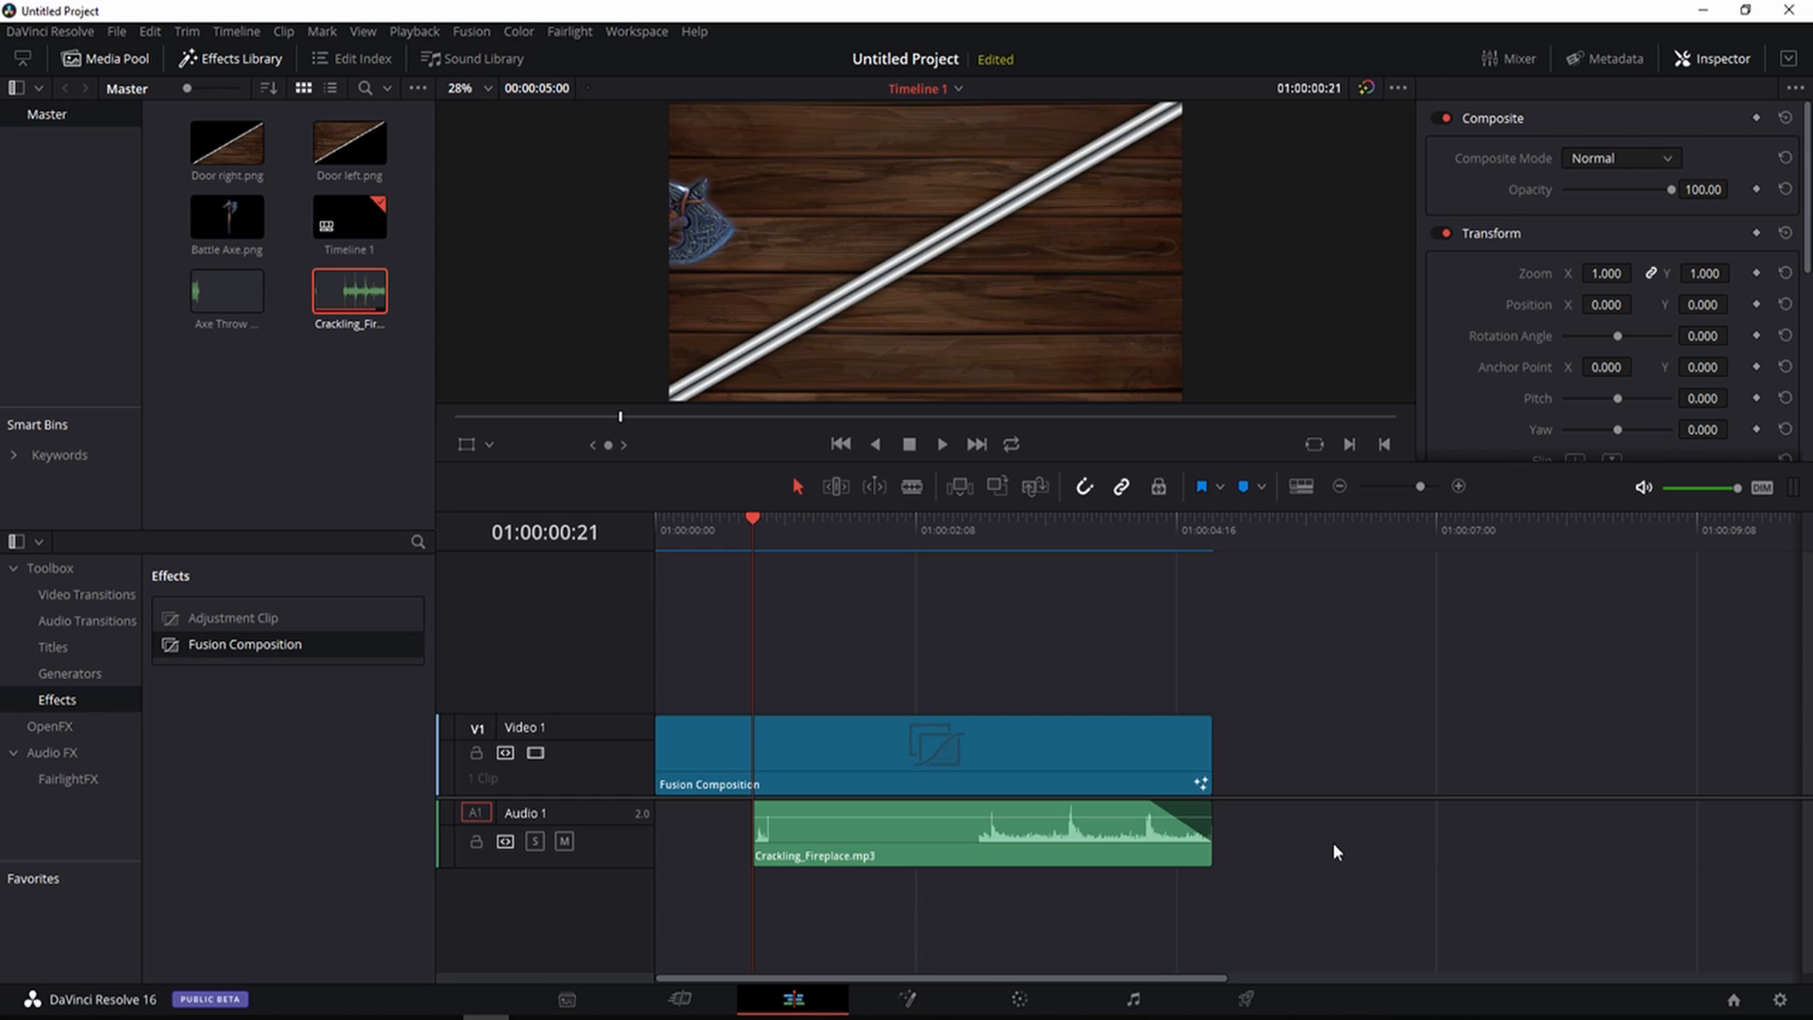
left_click(940, 445)
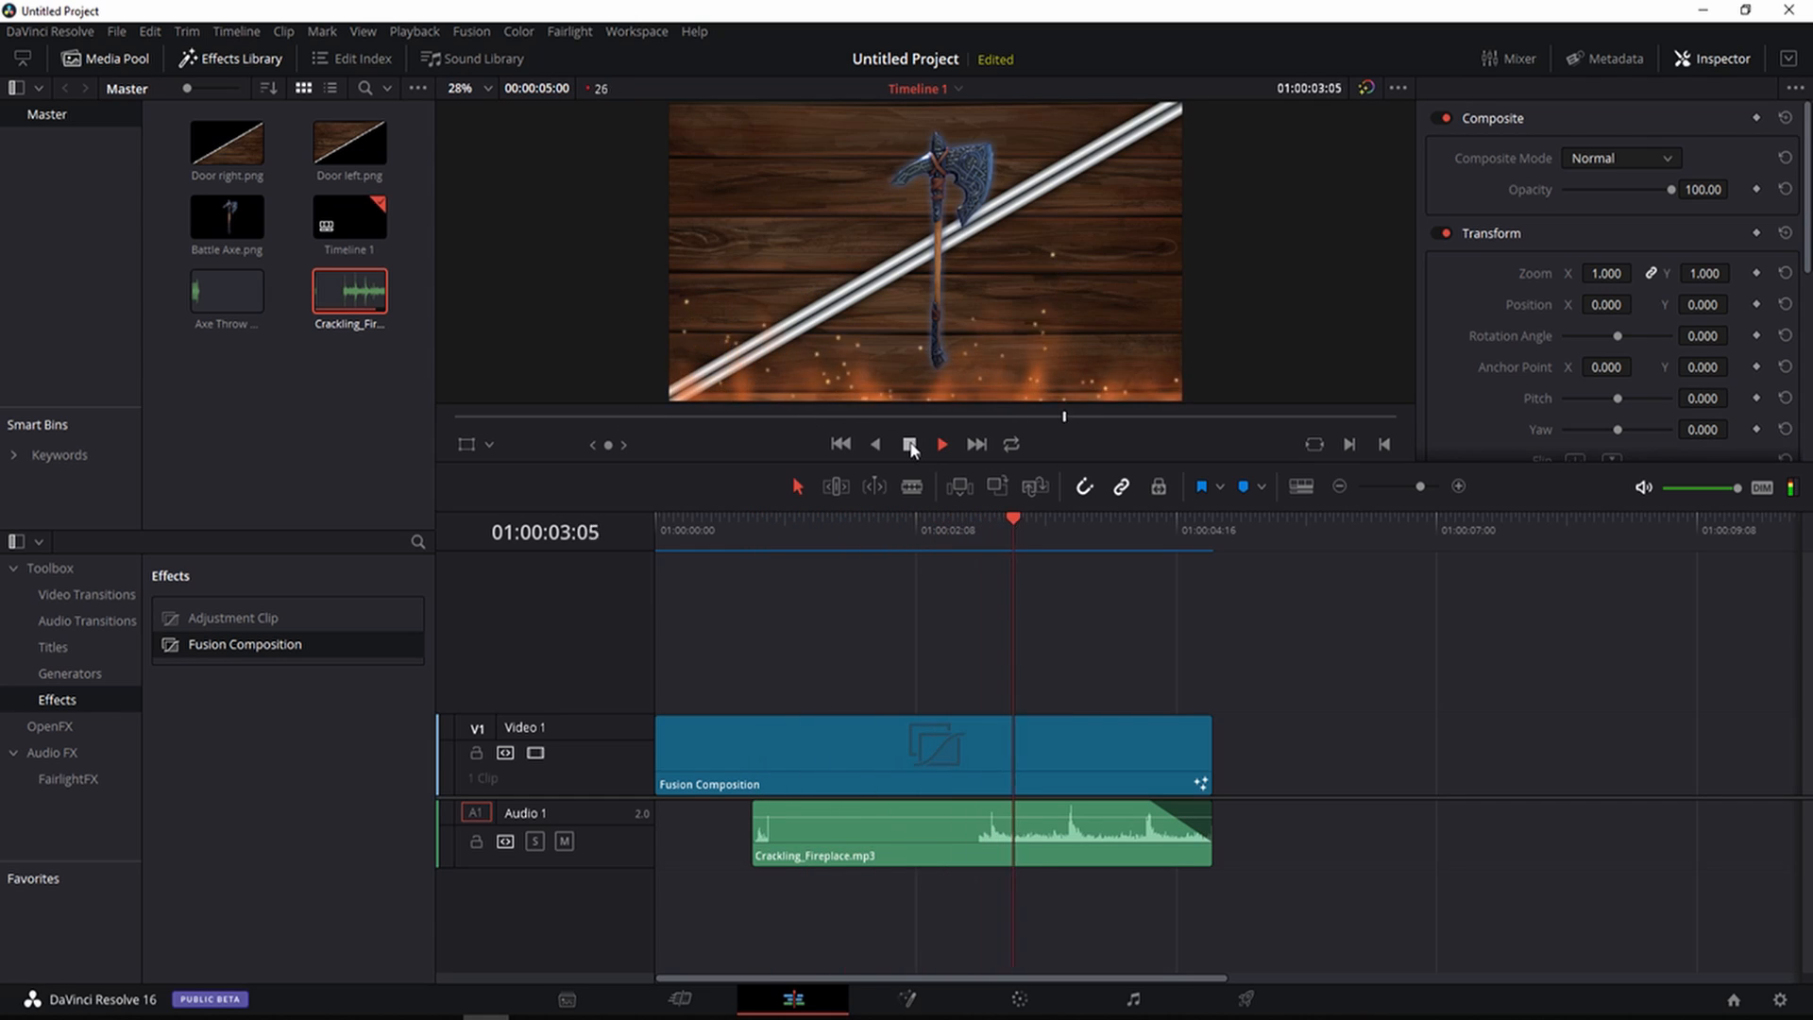
left_click(910, 446)
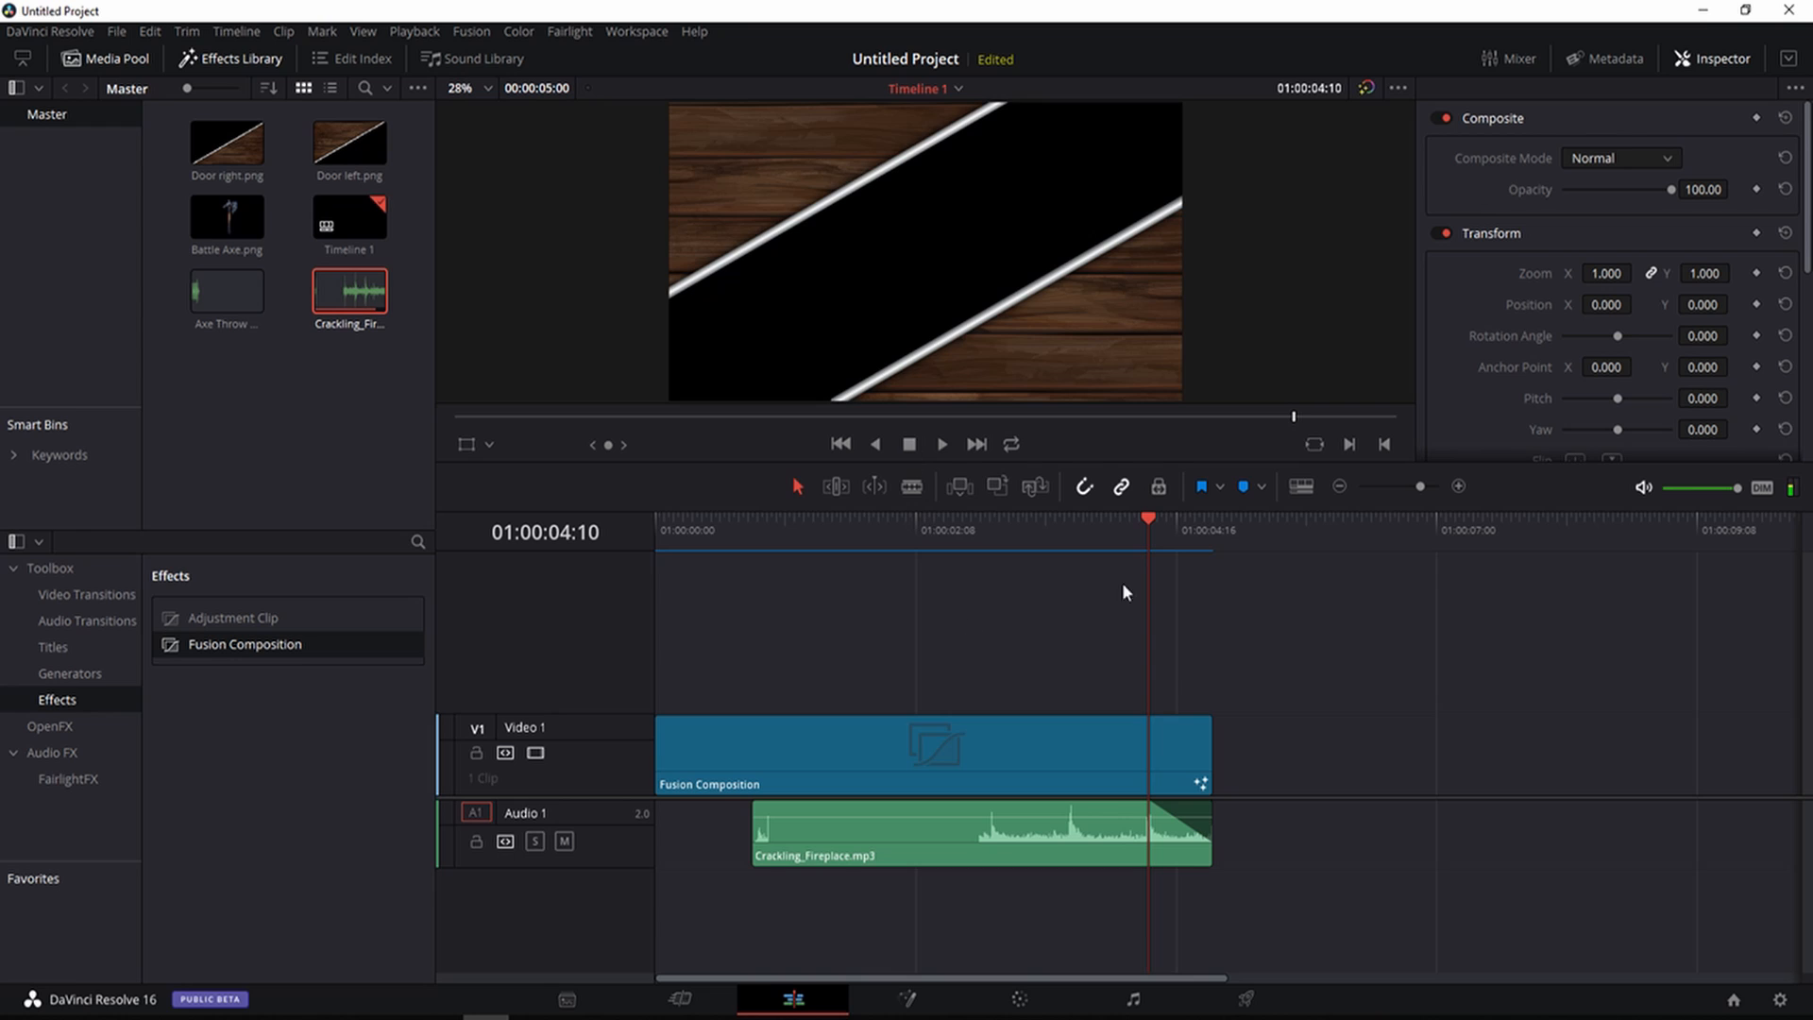
left_click_drag(1150, 518, 659, 548)
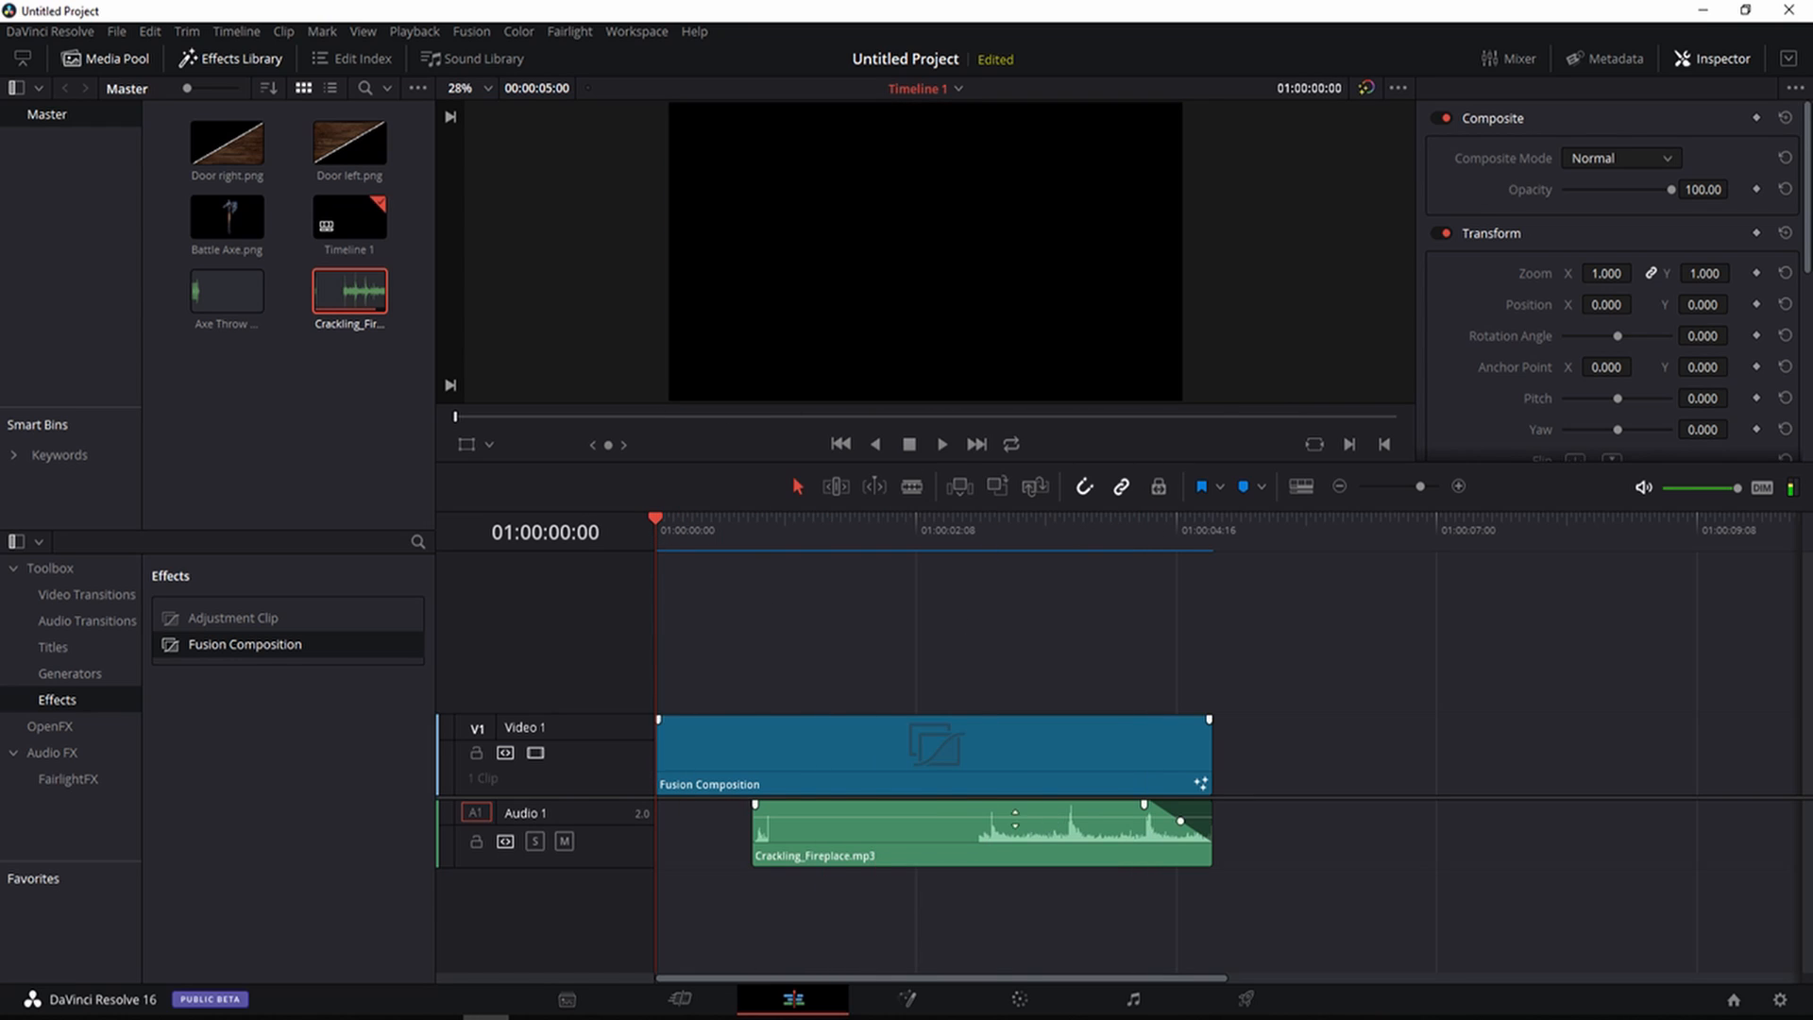
Normalize the fireplace clip's audio level to -9.0 dBFS using Sample Peak Program and play the timeline from the start
right_click(910, 830)
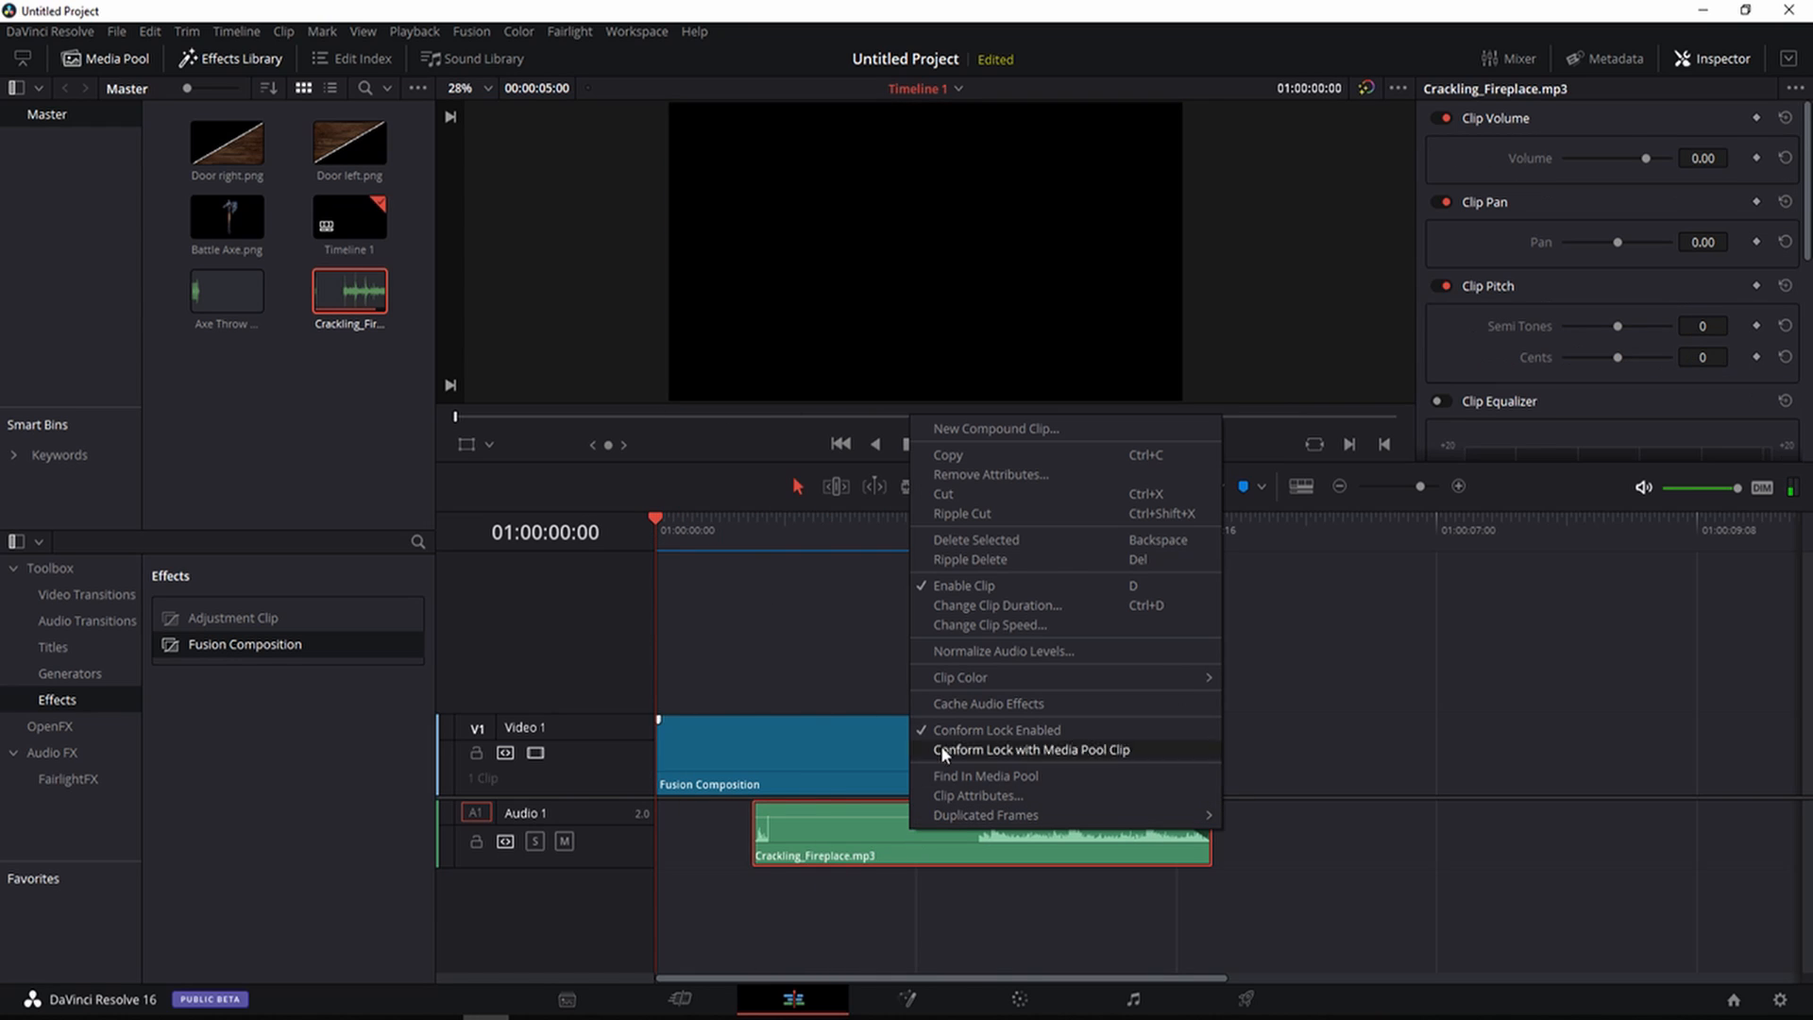
left_click(949, 649)
left_click(1103, 756)
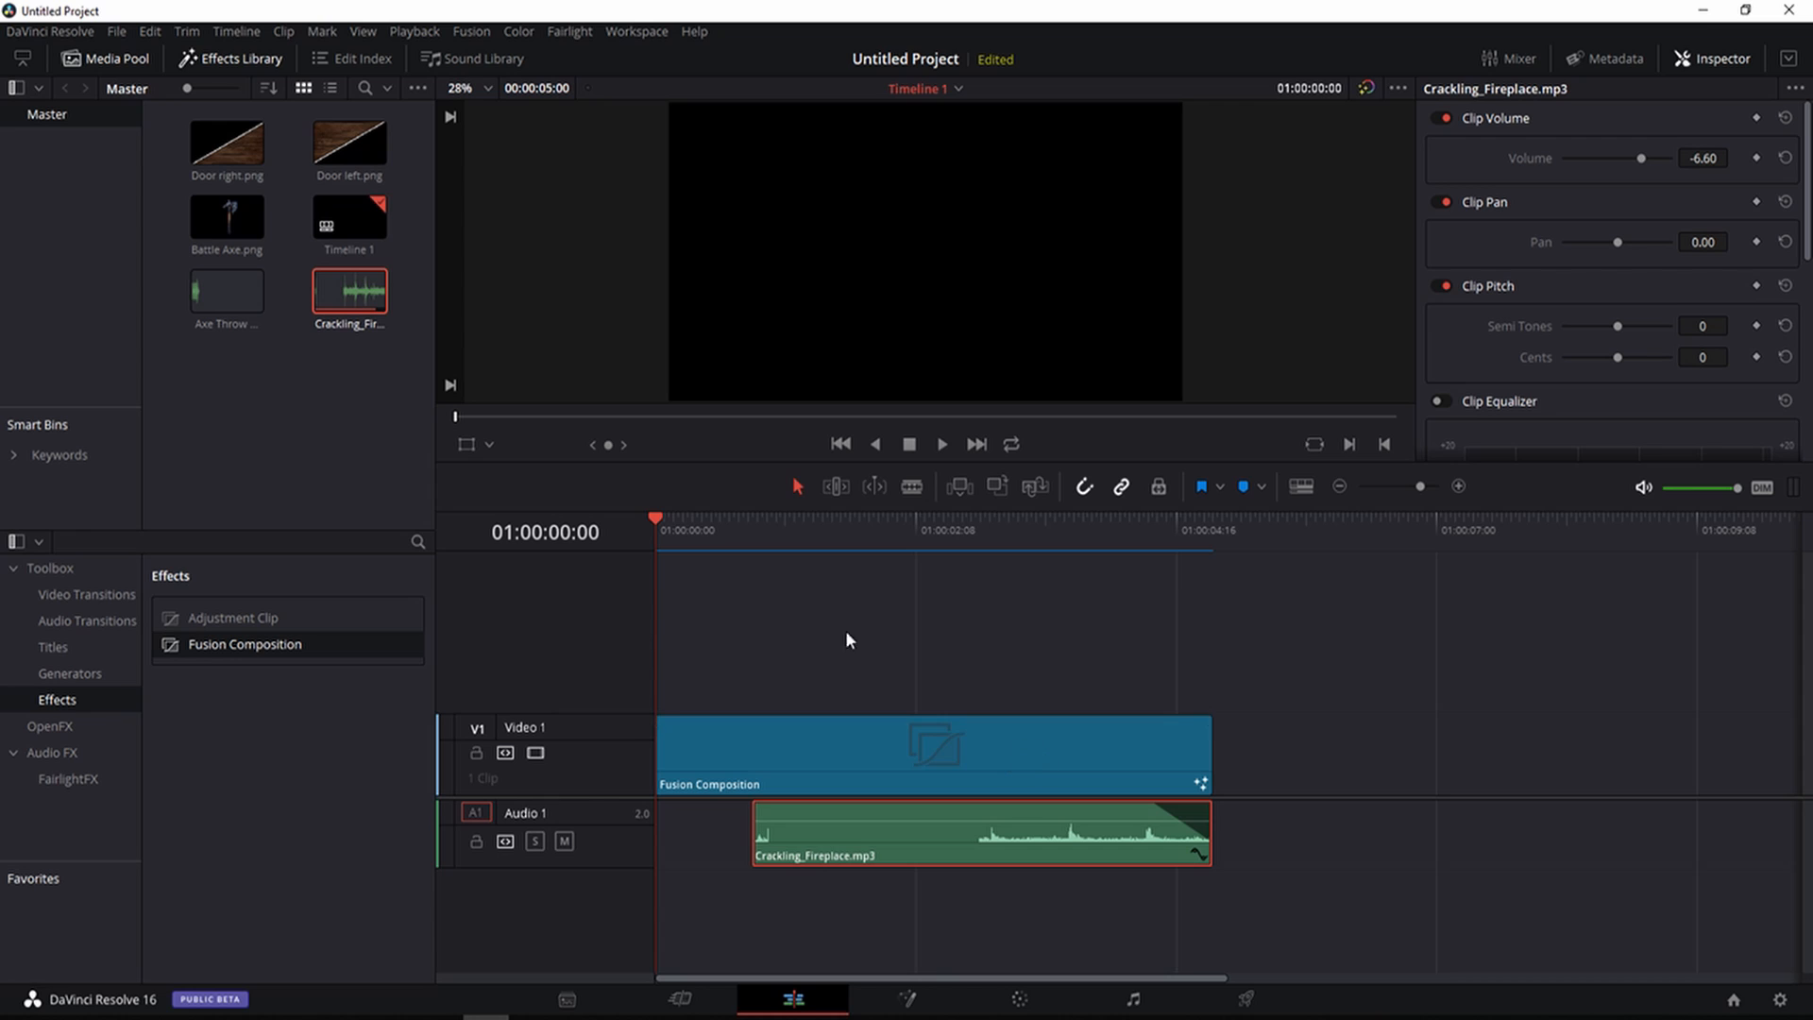
left_click(937, 442)
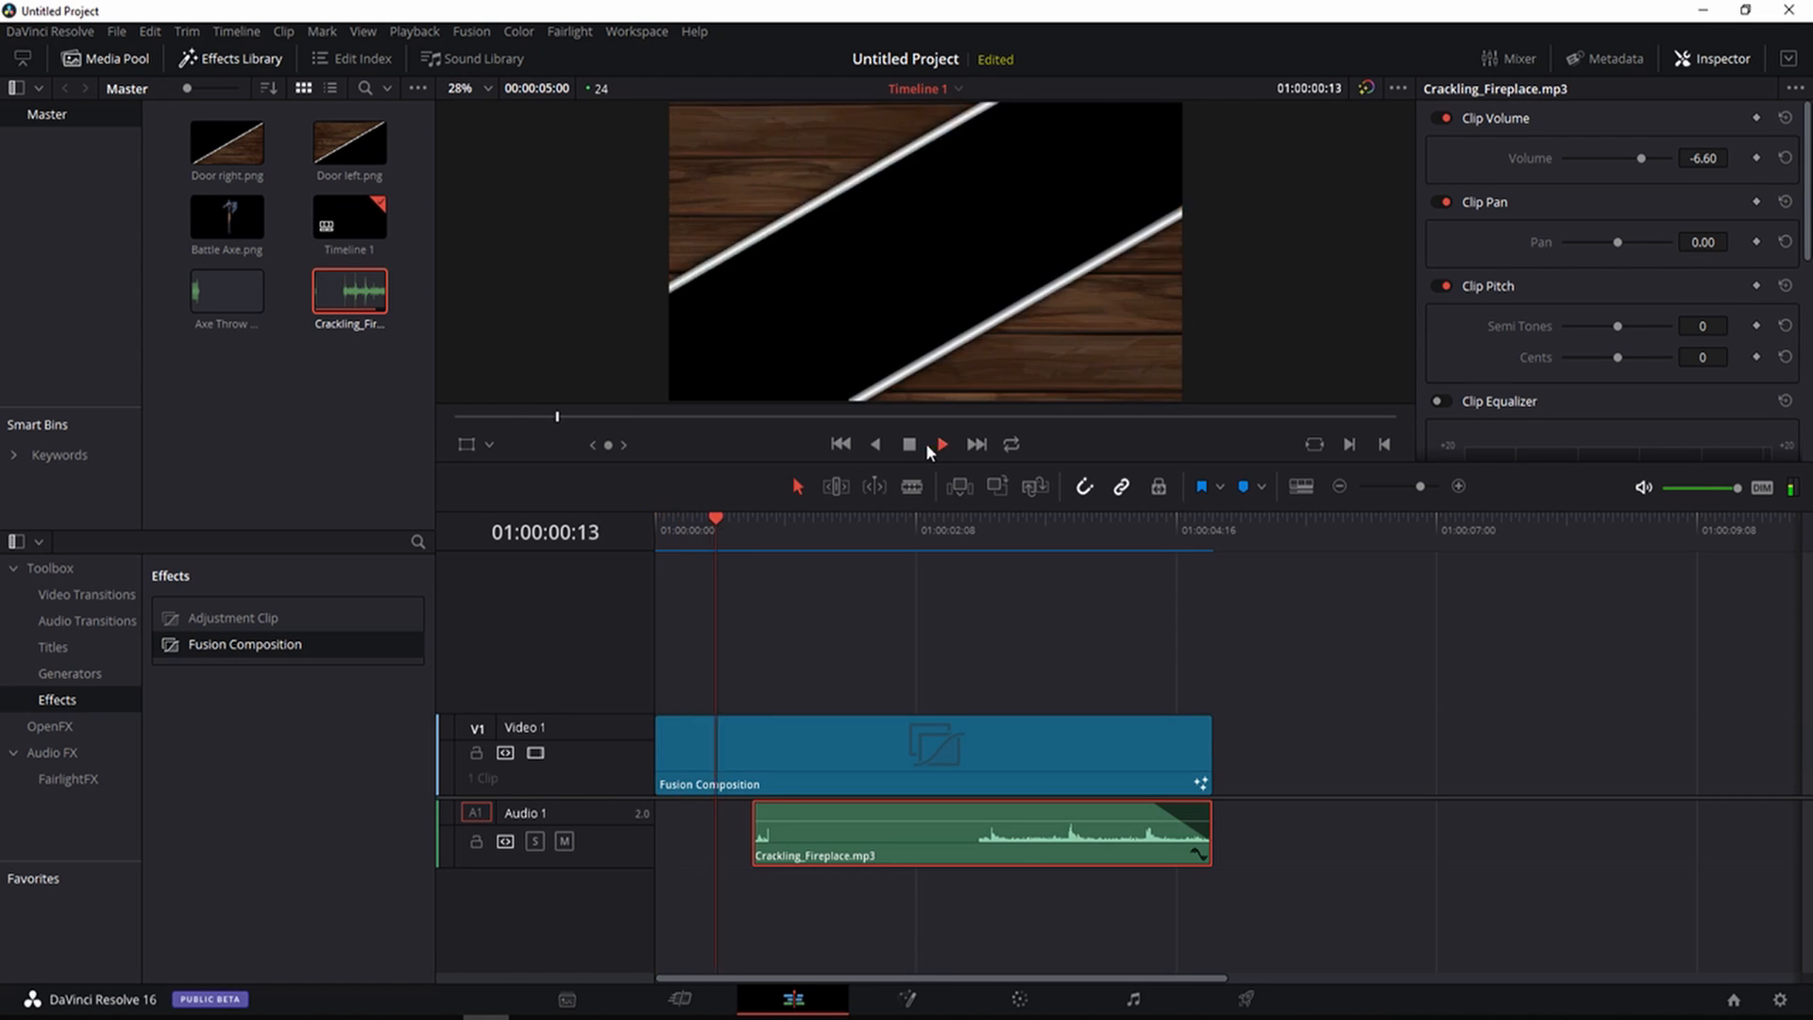
left_click(910, 445)
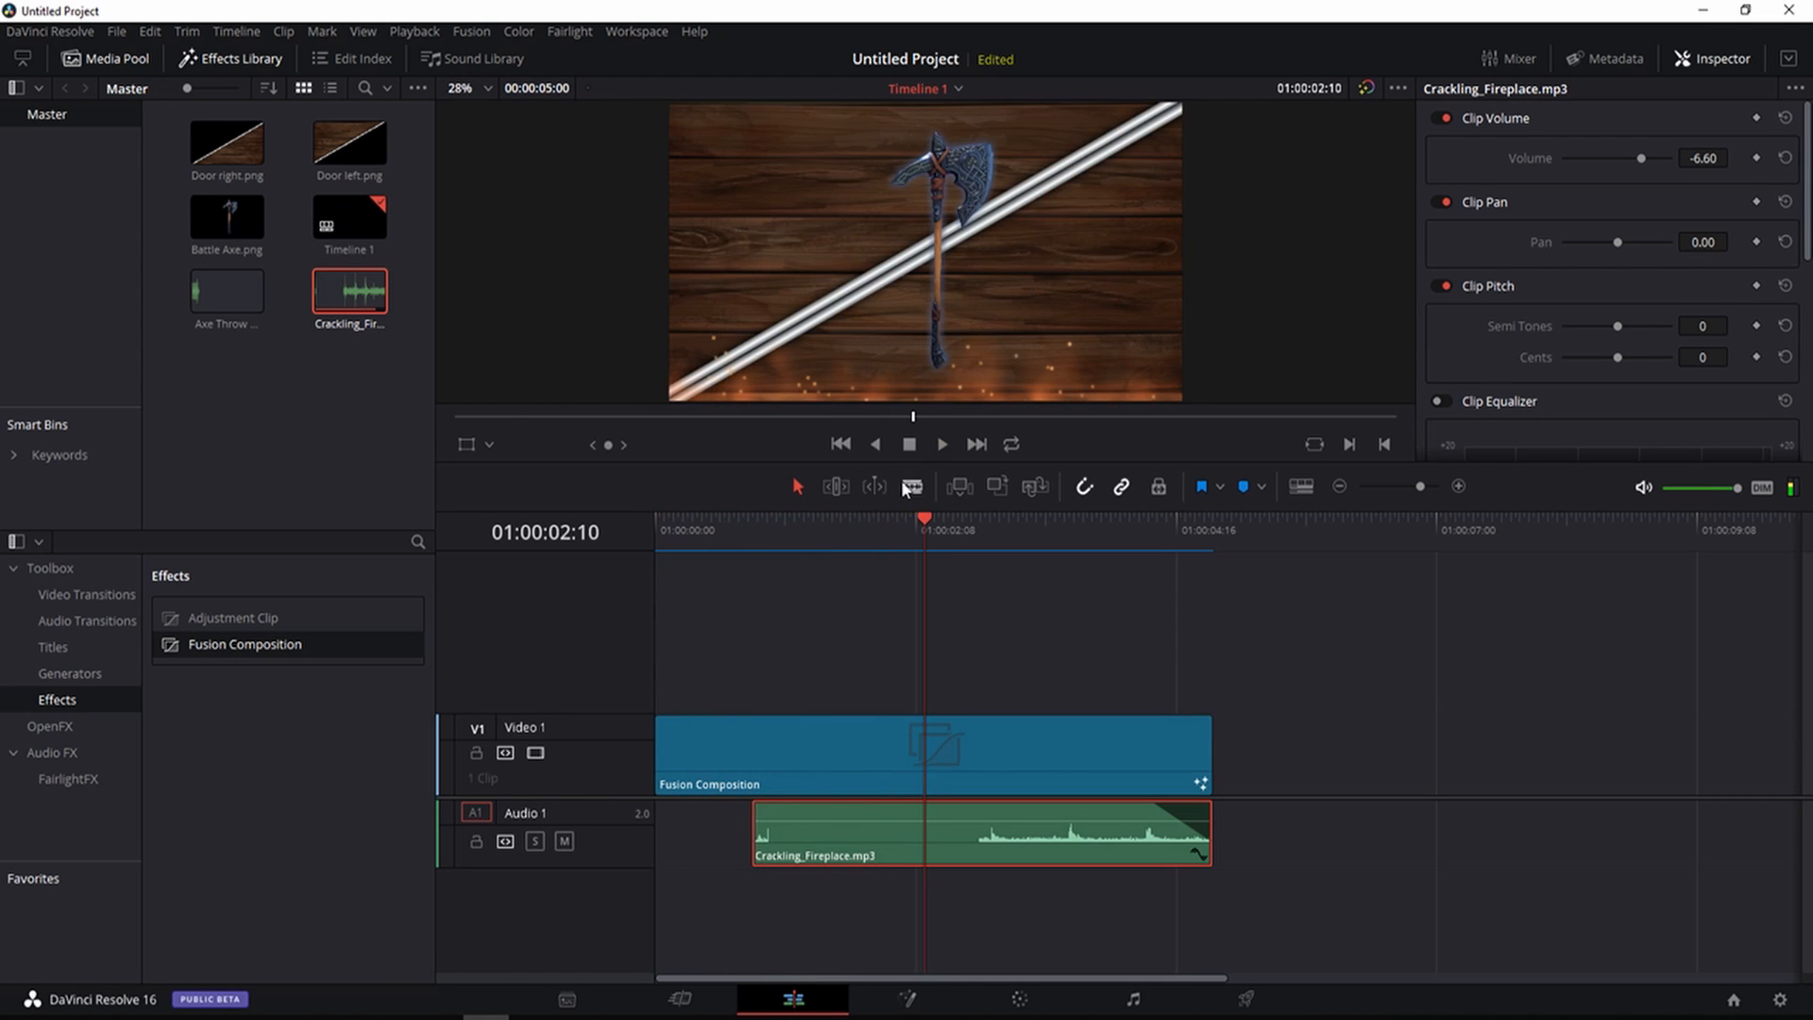
left_click_drag(921, 519, 657, 534)
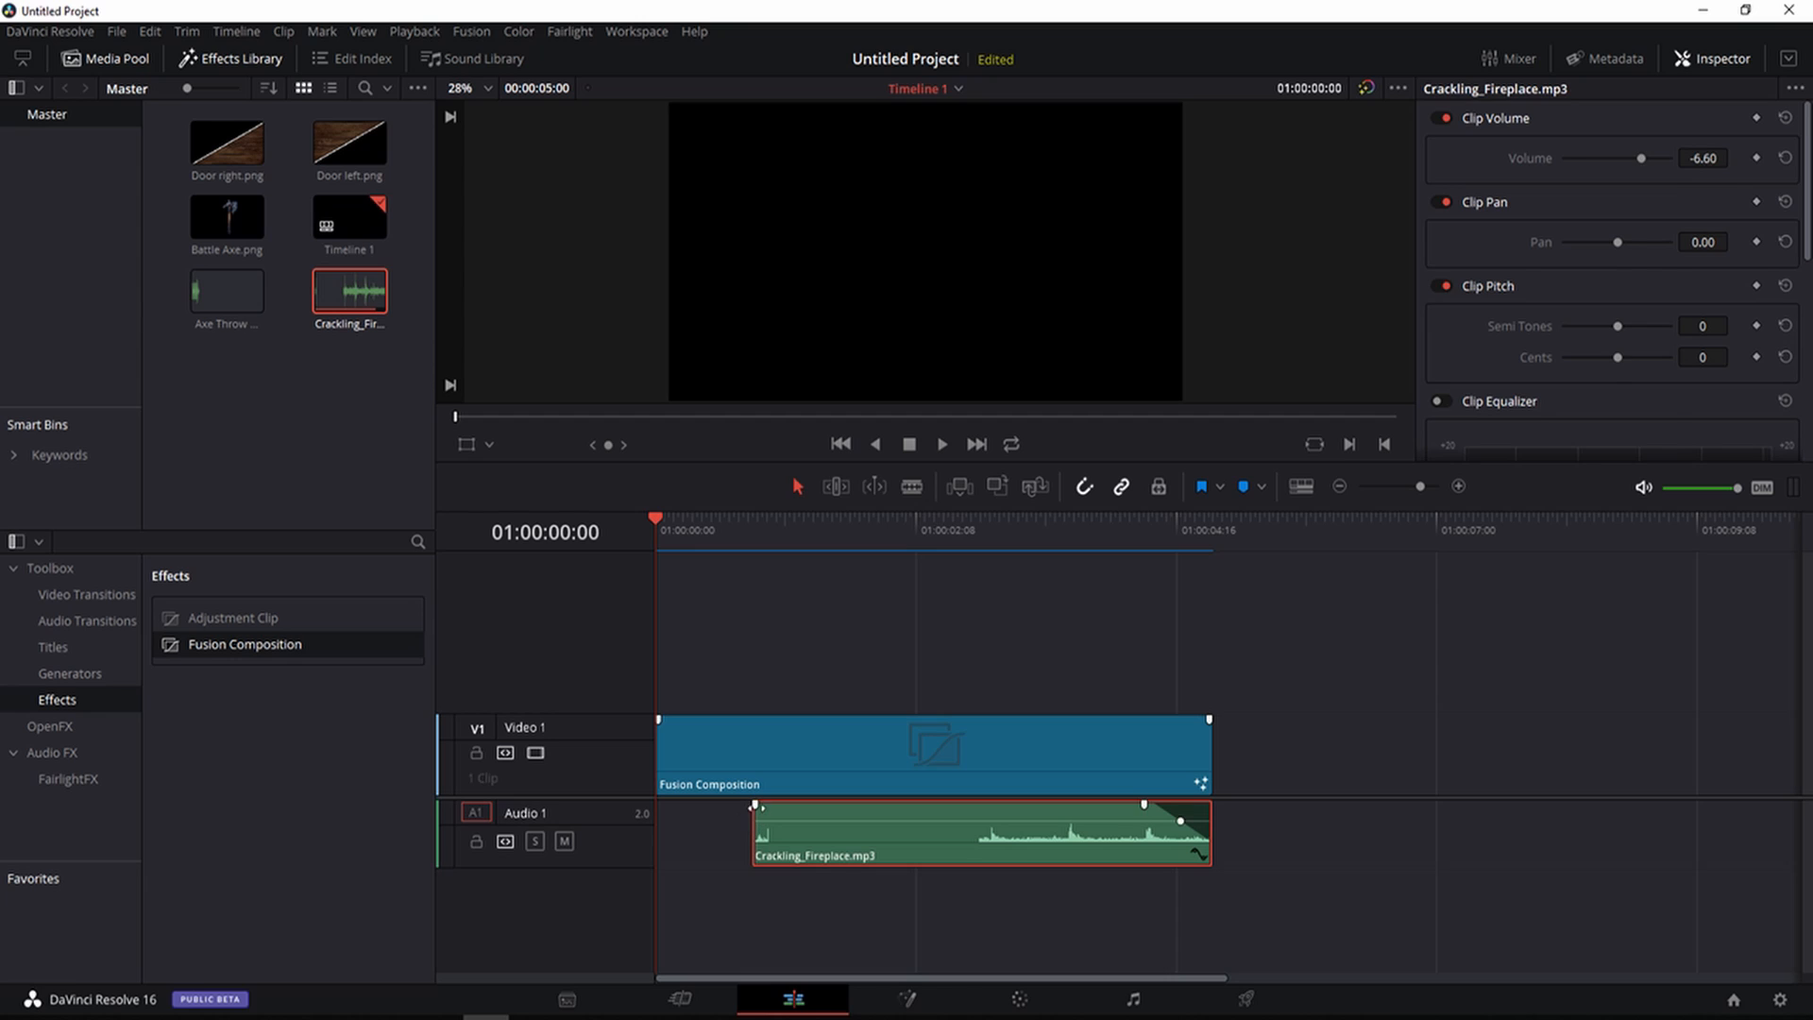
Fade in the fireplace clip, shift it about 6 frames earlier with its end matching the Fusion Composition, and play it back
left_click_drag(755, 804, 824, 829)
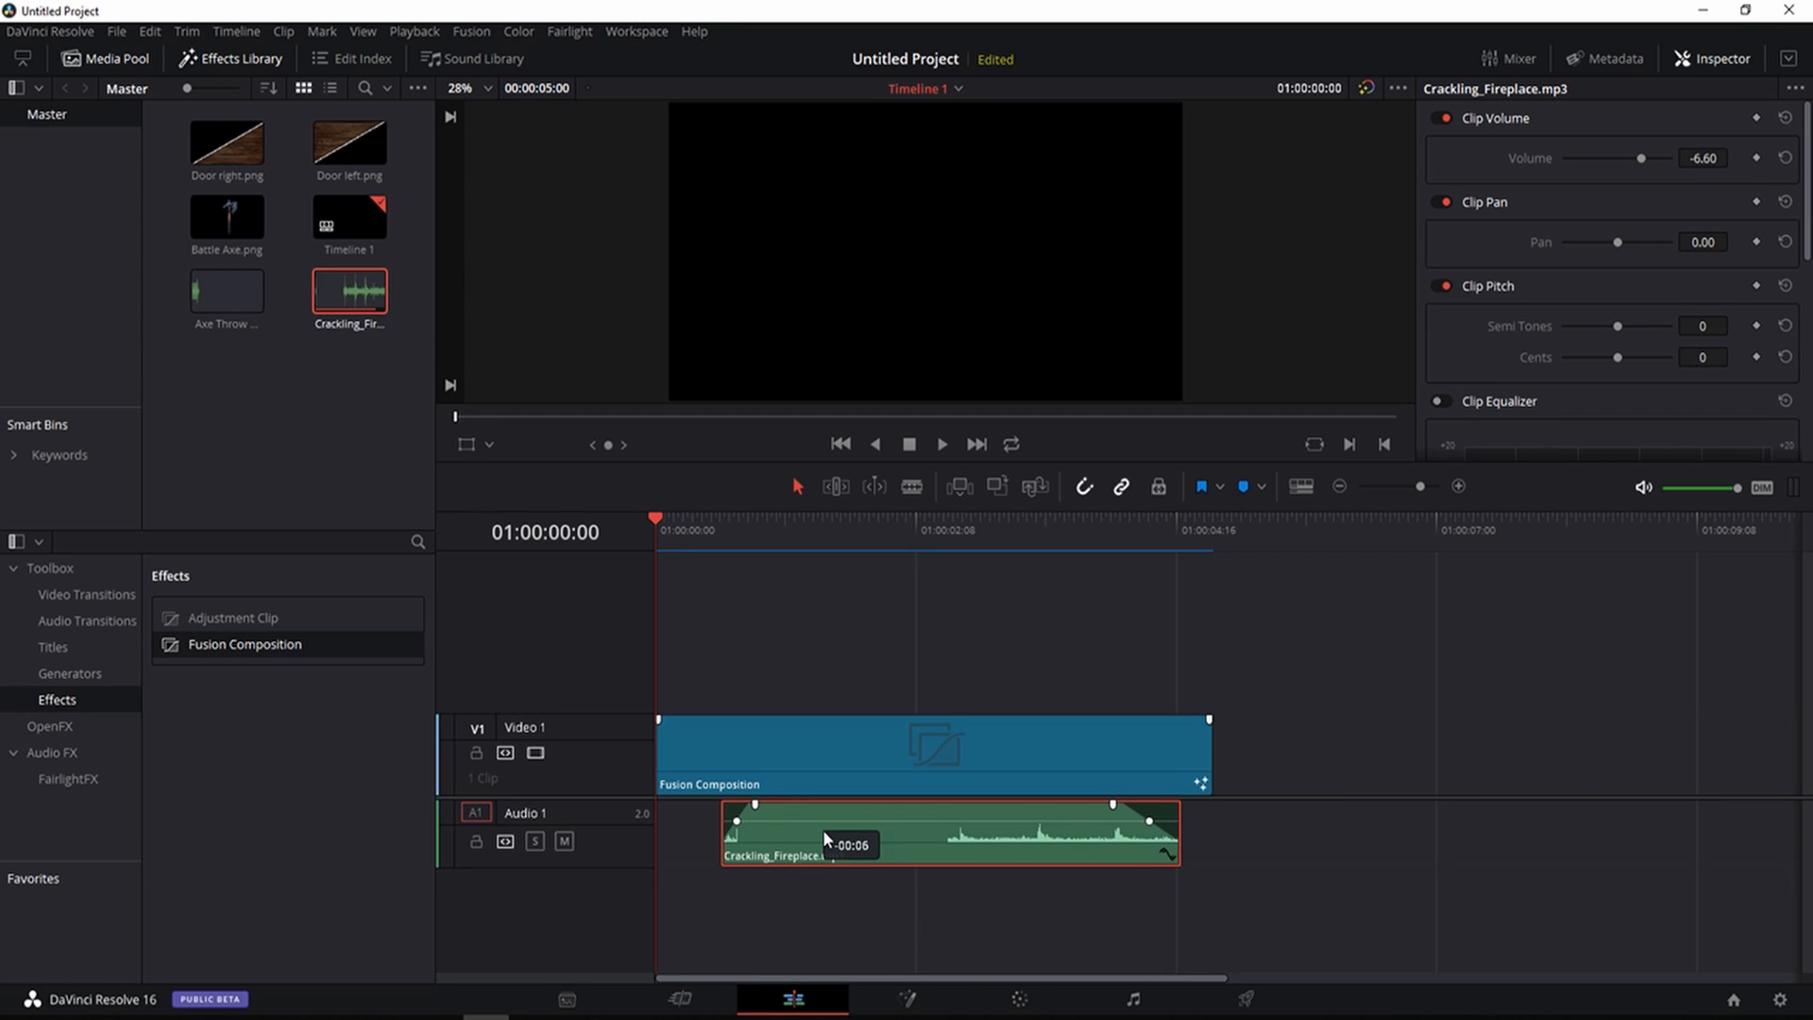
left_click_drag(1171, 828, 1212, 828)
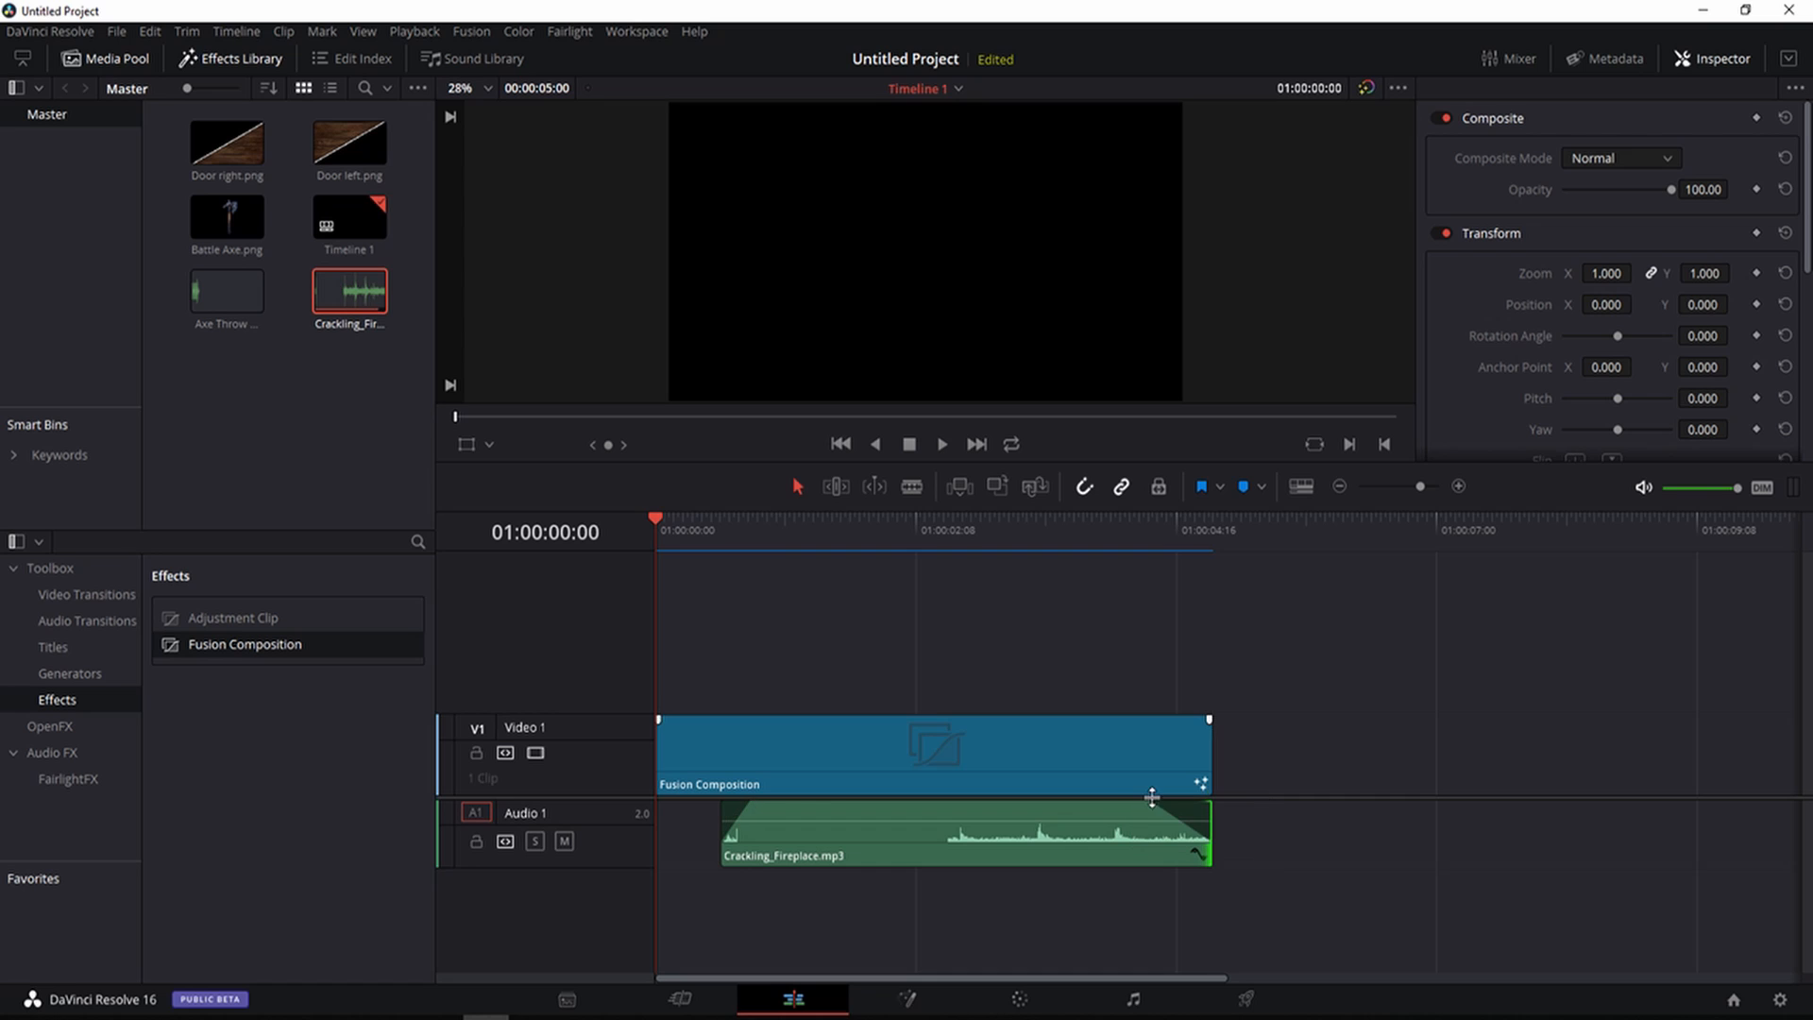
left_click(942, 446)
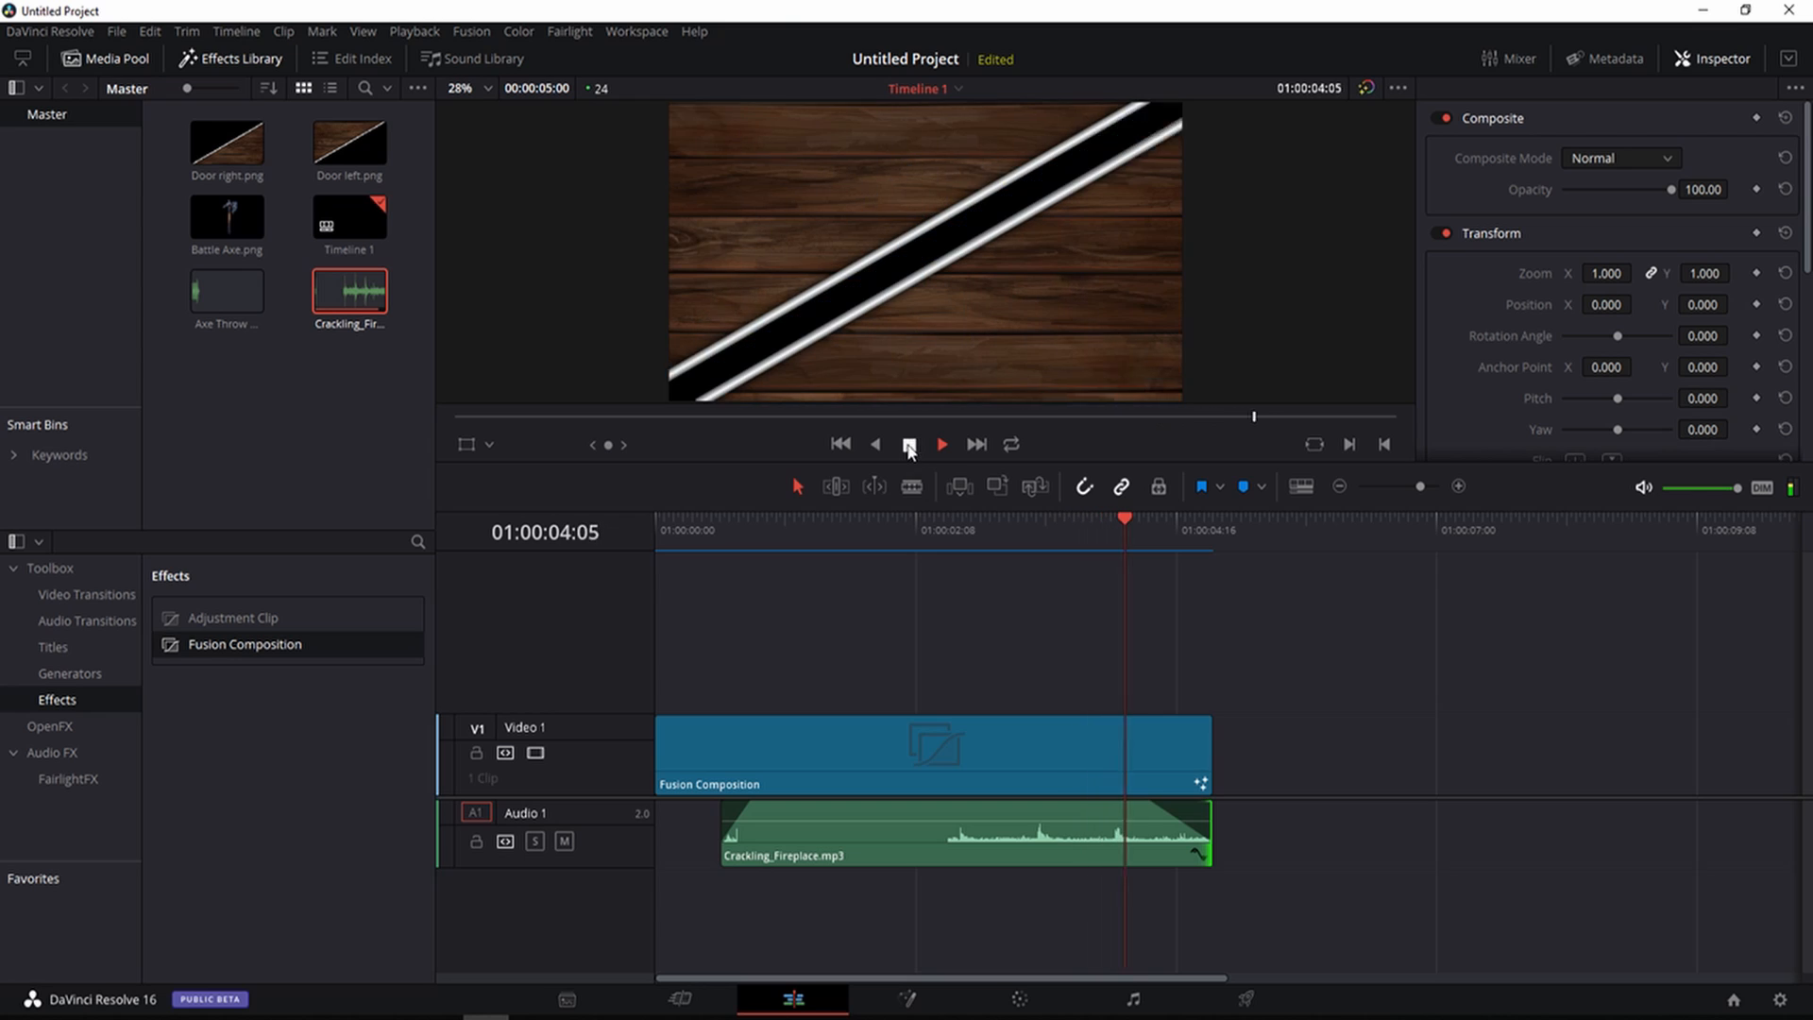
left_click(910, 446)
left_click_drag(1134, 531, 658, 525)
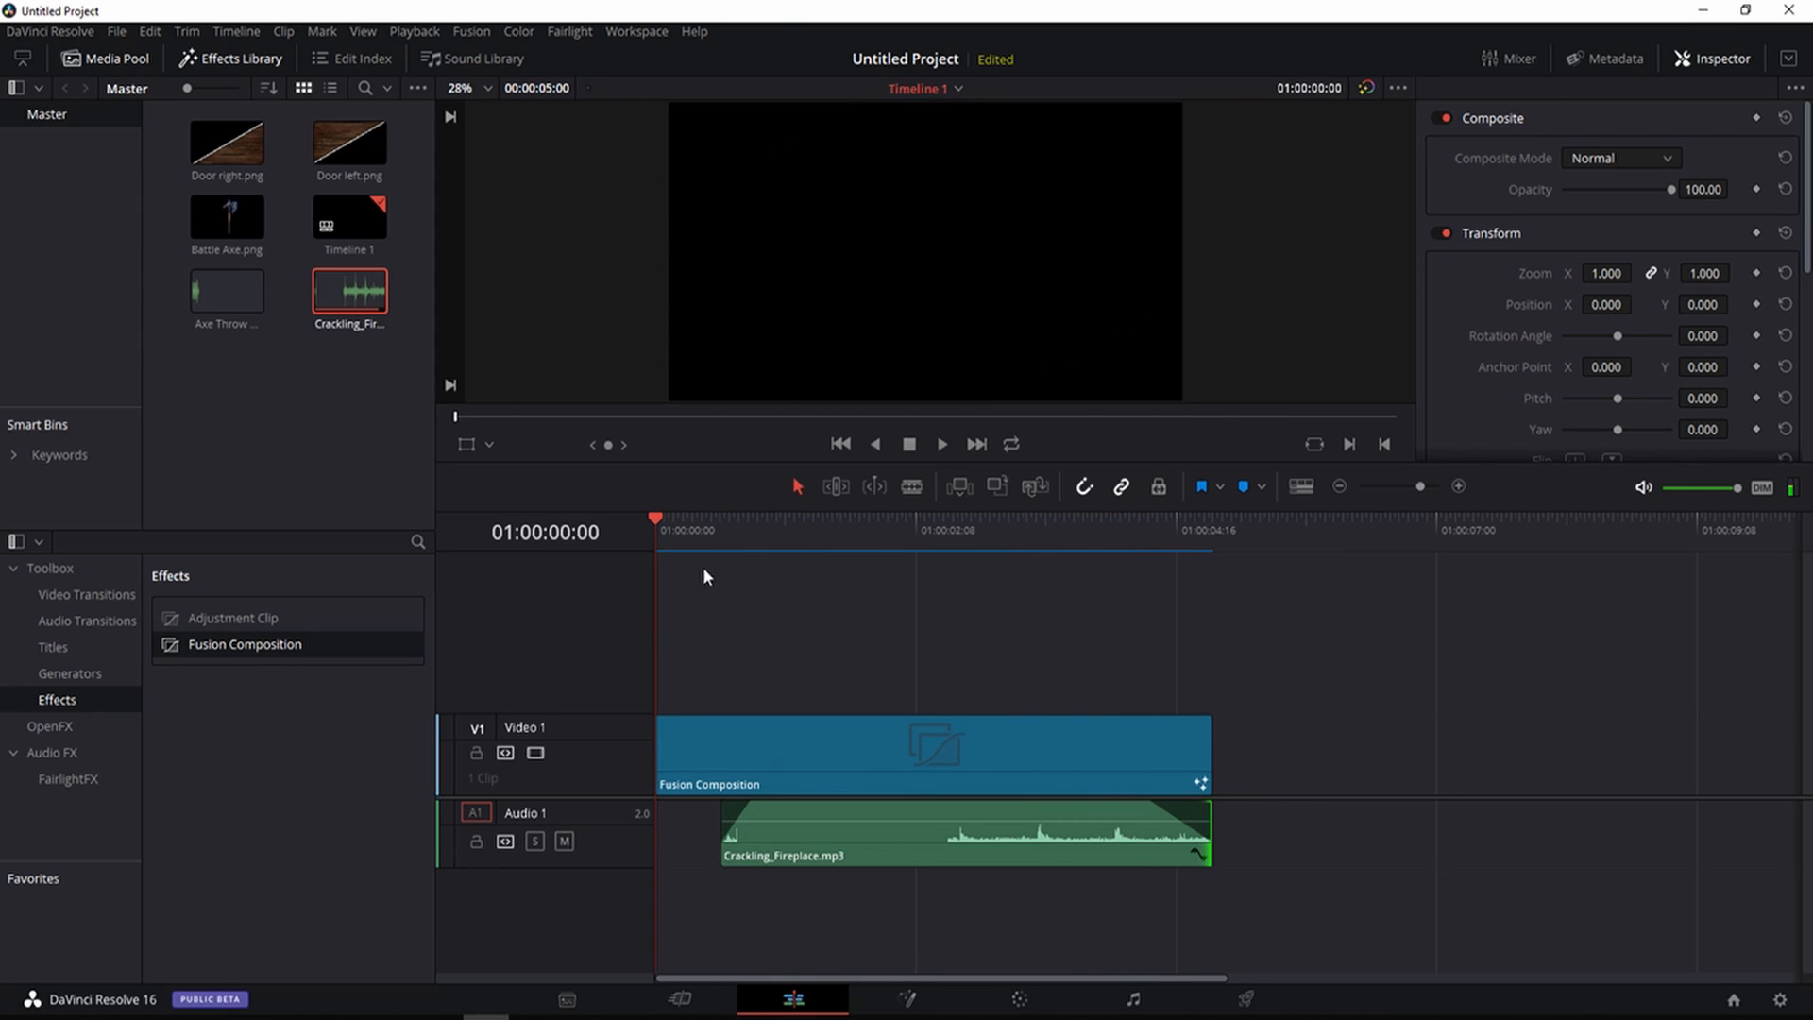
Normalize the fireplace clip again with a Target Level lower than -9.0 dBFS and play the timeline from the start
right_click(904, 835)
left_click(954, 662)
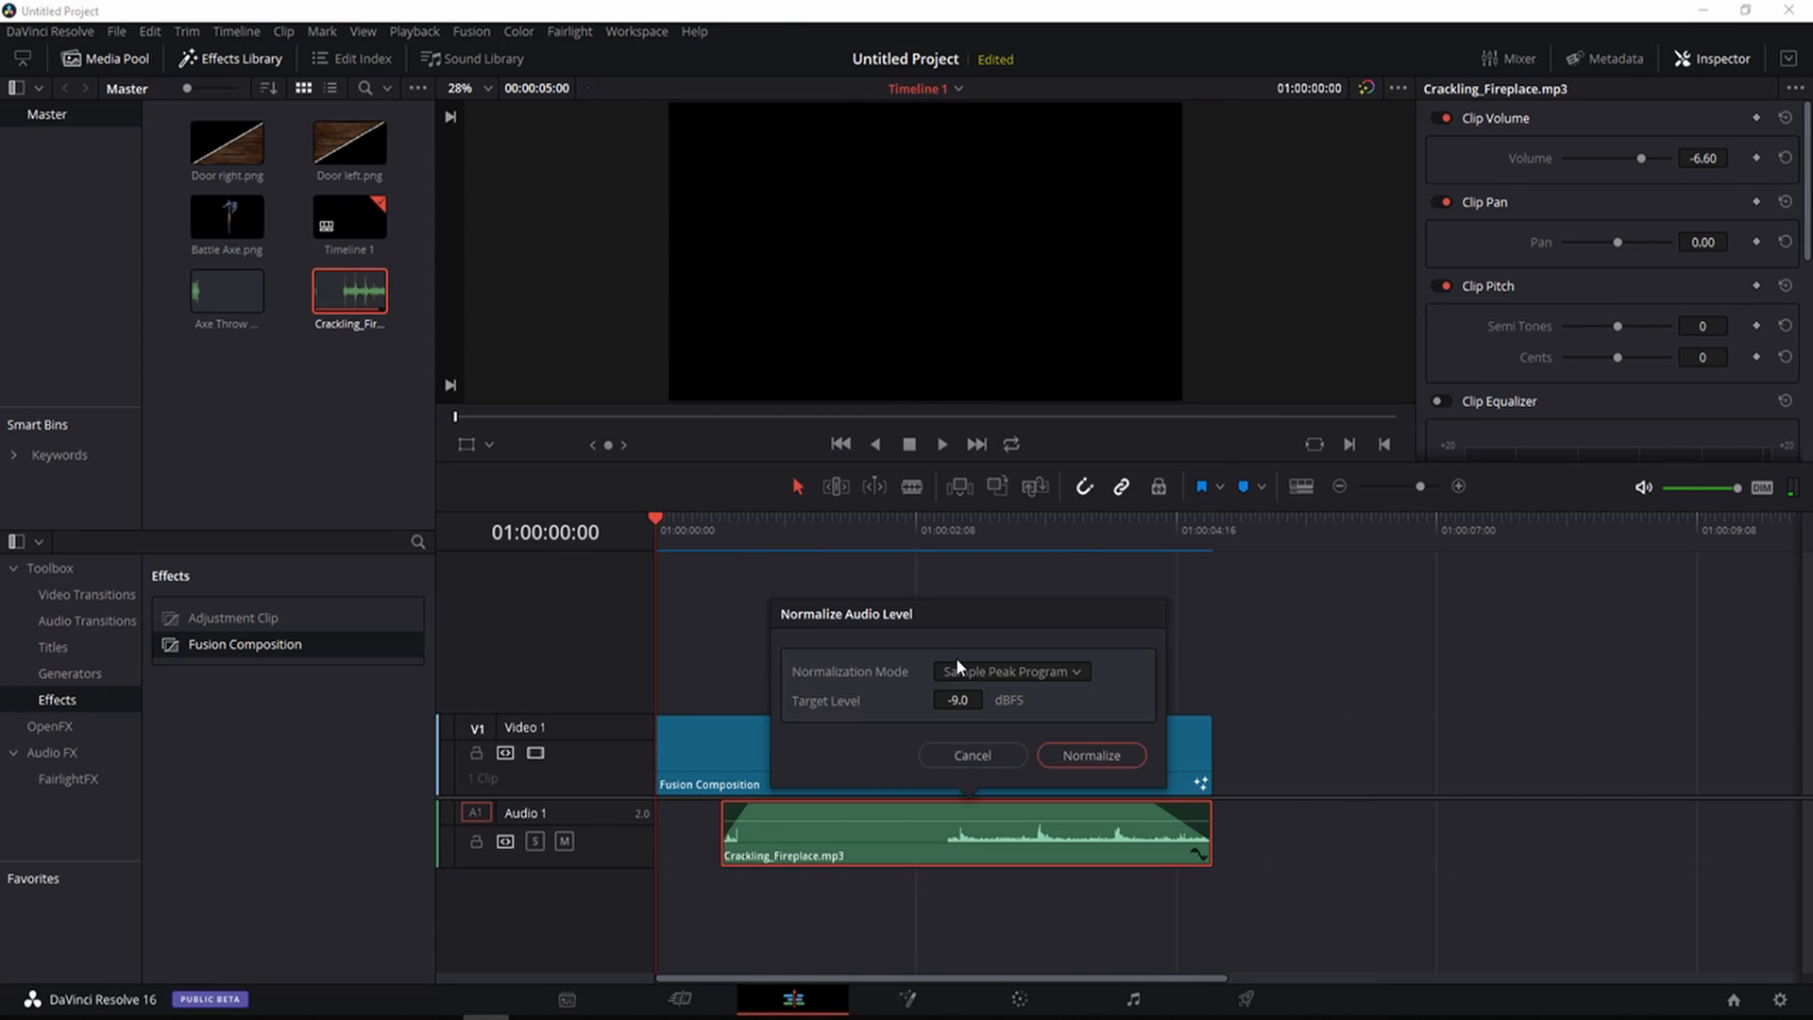
left_click_drag(957, 700, 958, 721)
left_click(1087, 755)
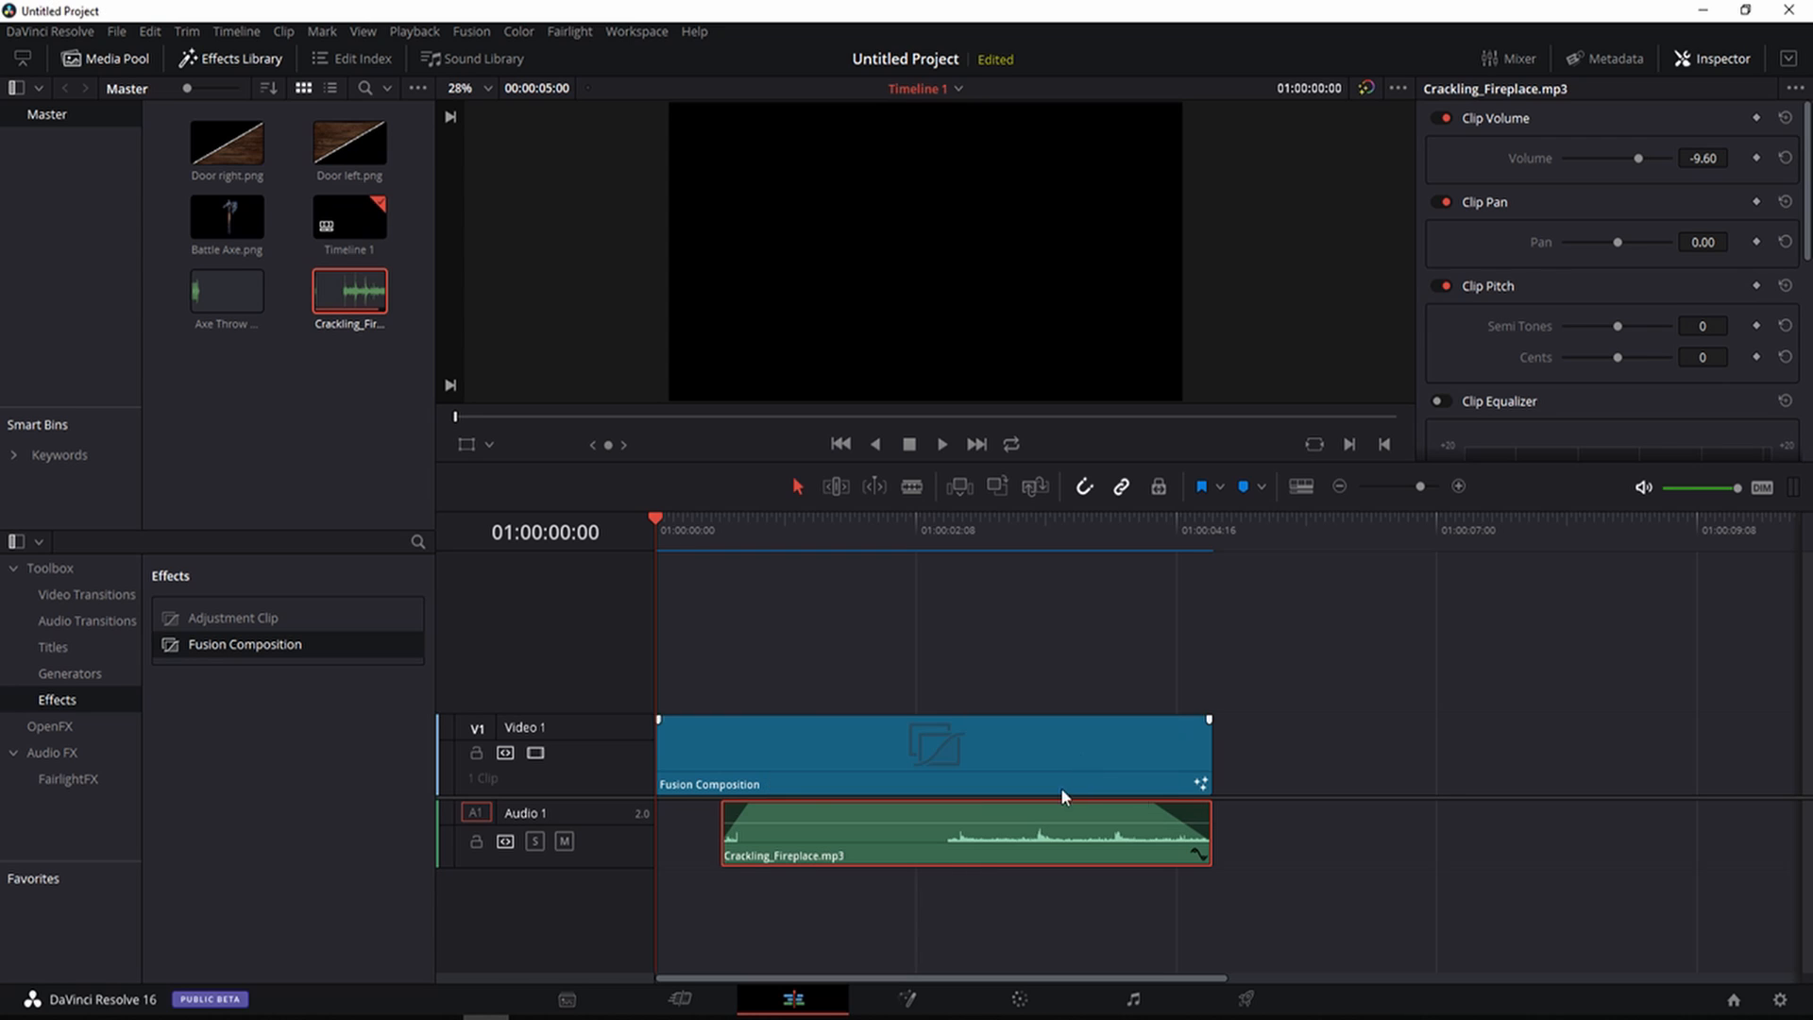
left_click(944, 442)
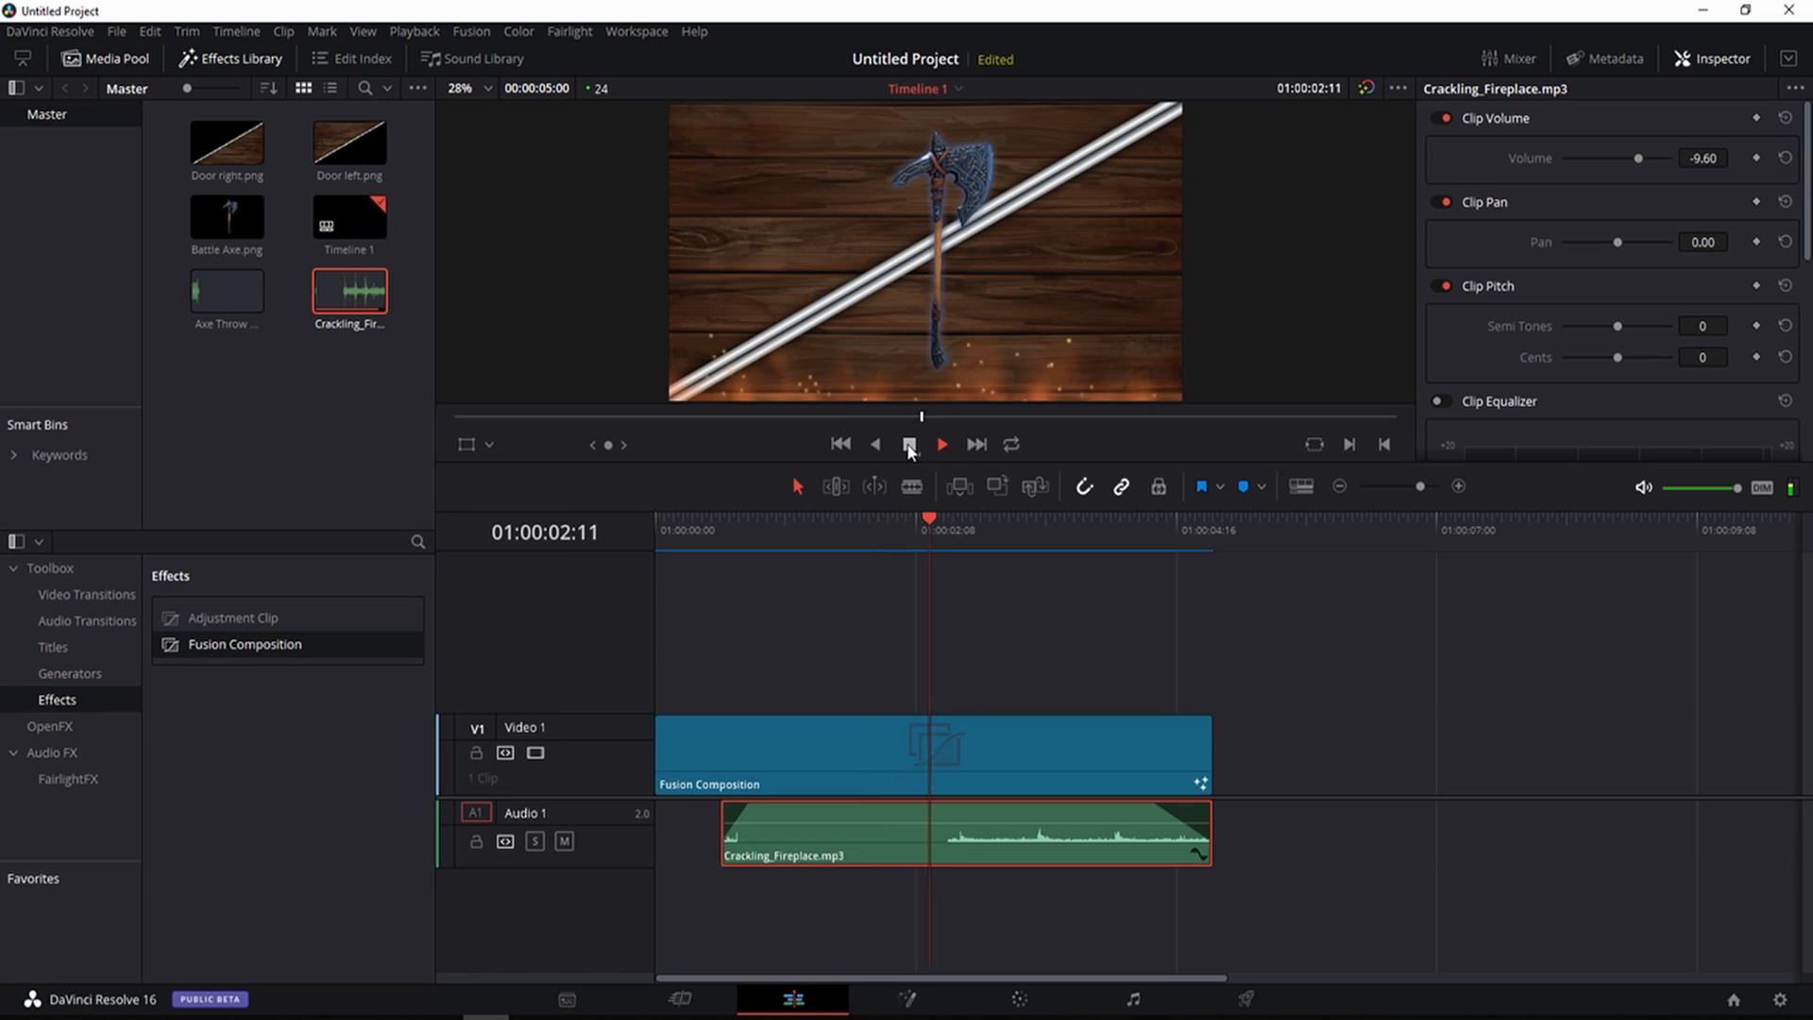
Place the Axe Throw sound clip on Audio 2, starting slightly after the fireplace clip's start, and play the timeline from the beginning
left_click(910, 447)
left_click_drag(1057, 525, 614, 531)
left_click_drag(227, 295, 746, 909)
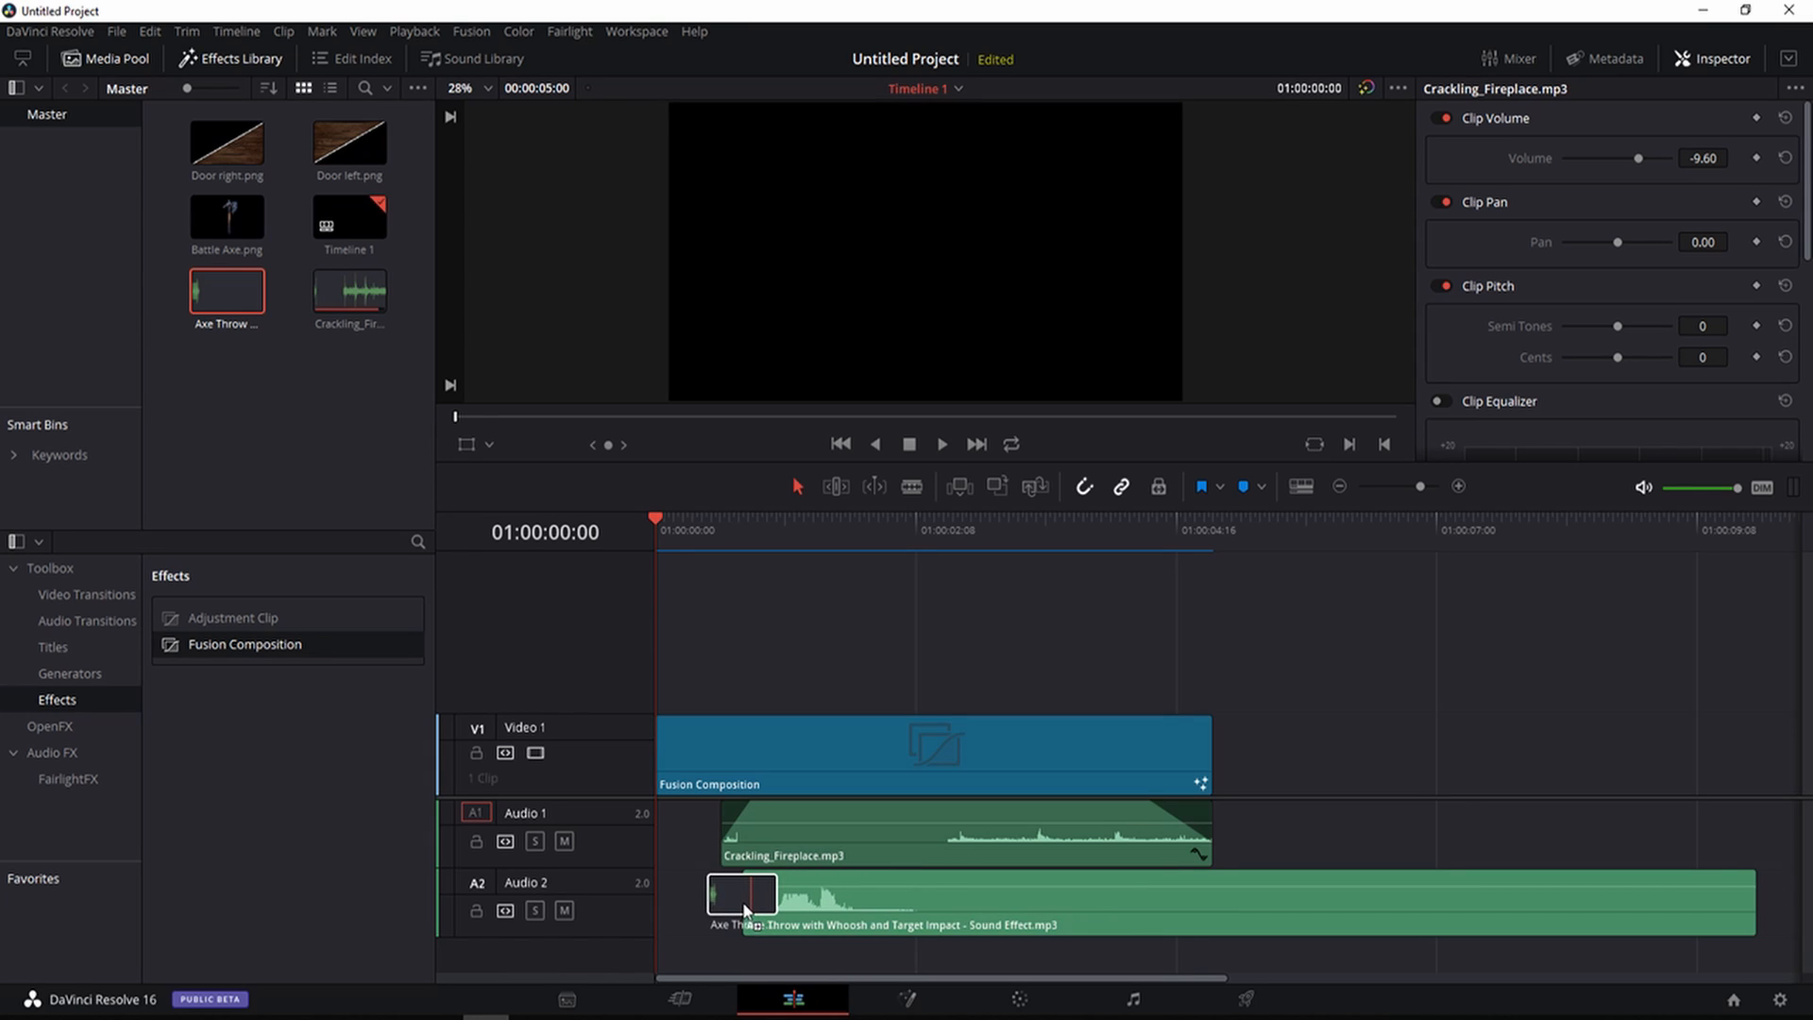
left_click(942, 444)
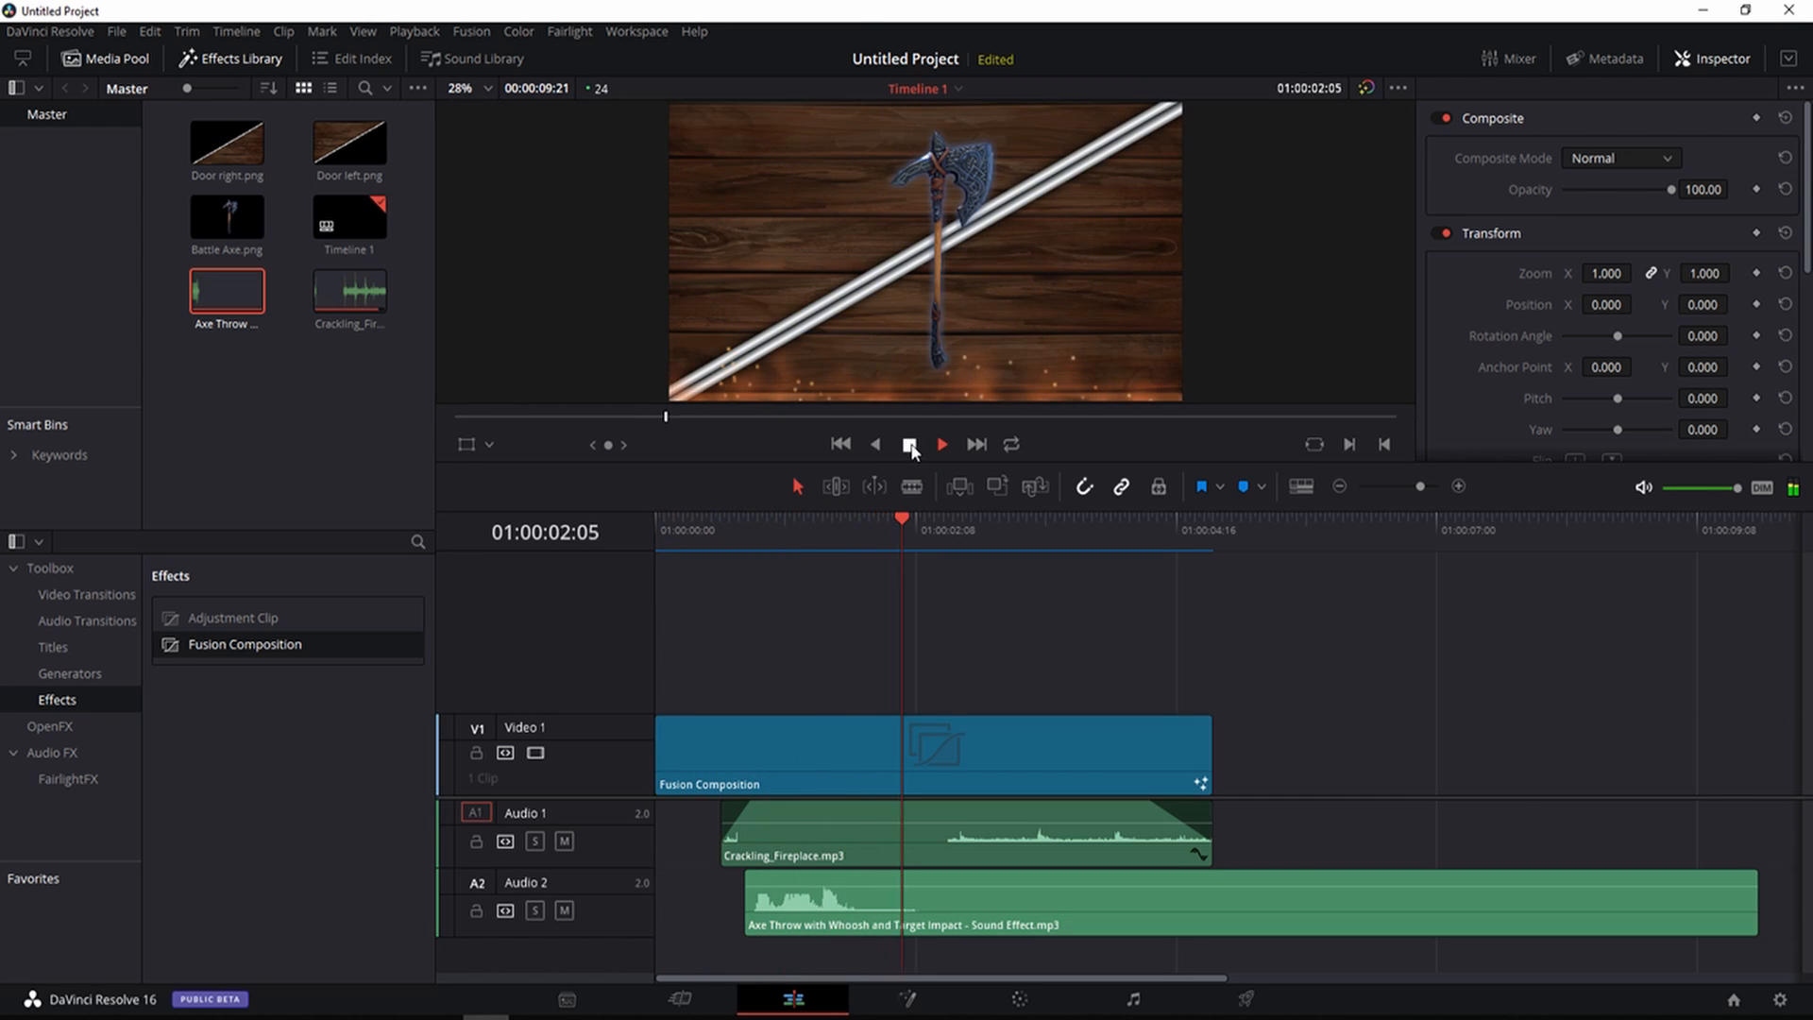
left_click(909, 444)
Split the axe sound clip at 01:00:02:11, after the waveform ends, and delete the remaining silent part
left_click(913, 486)
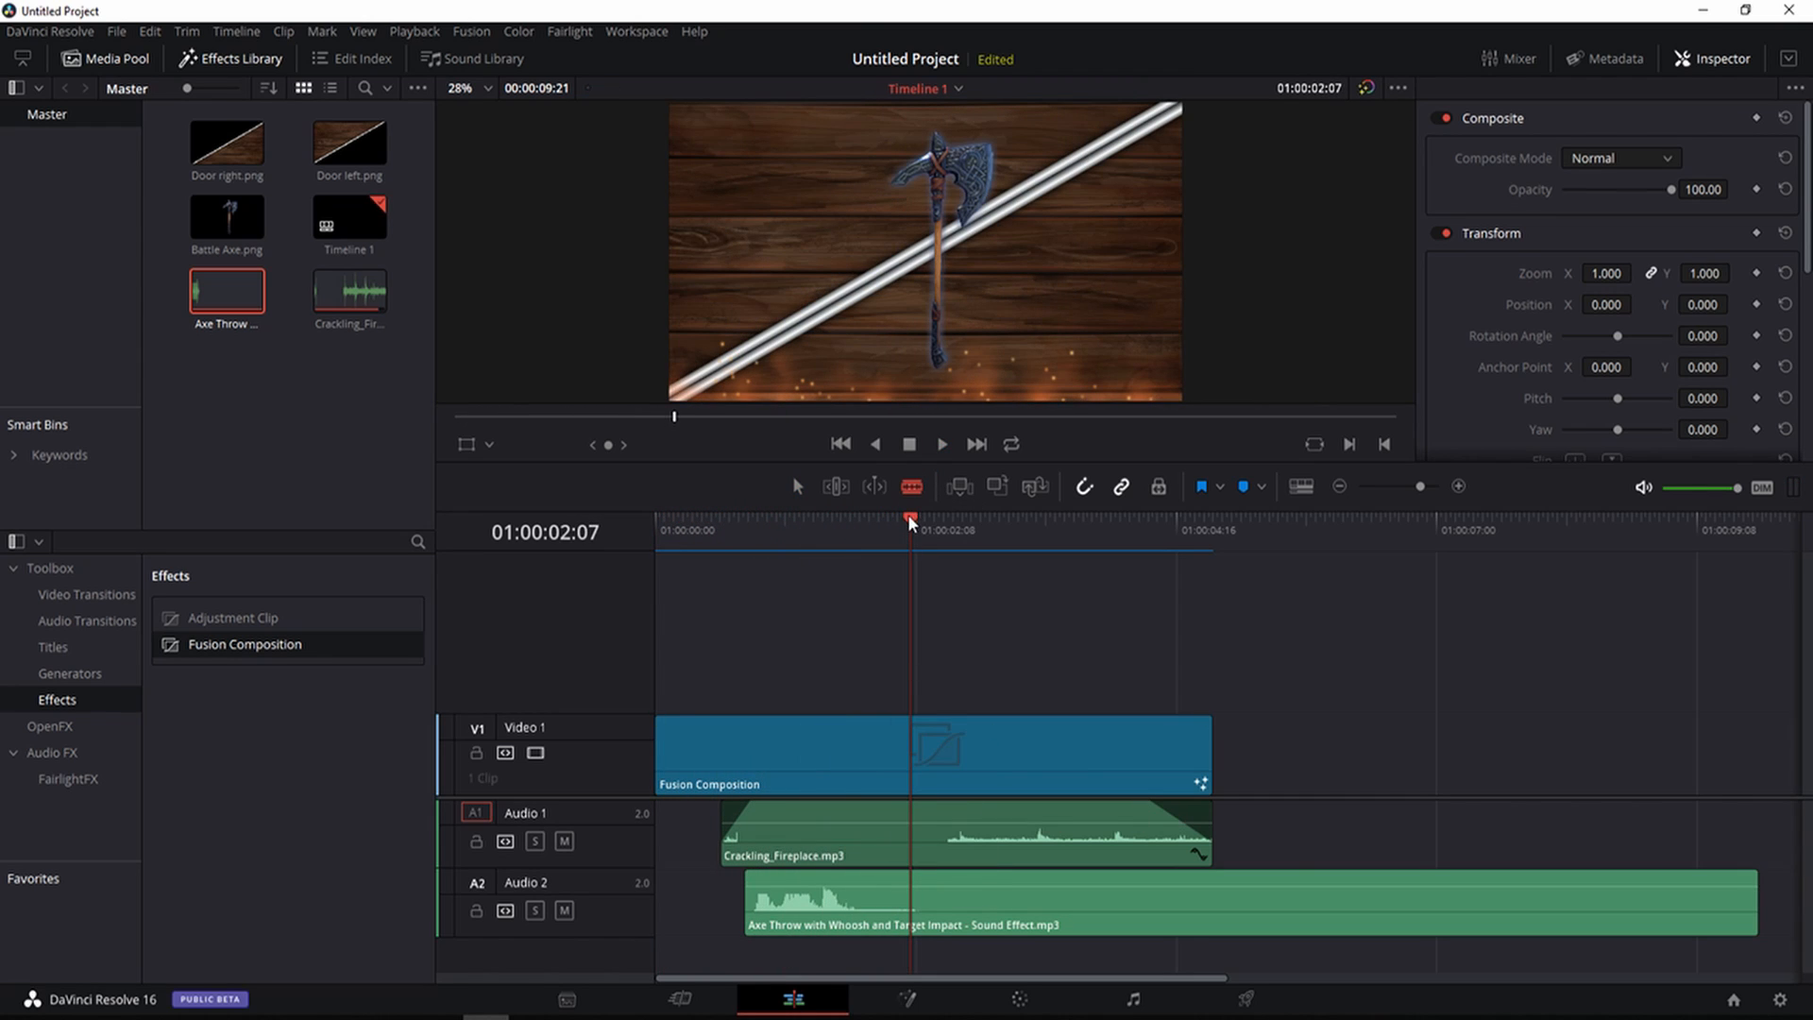
left_click_drag(907, 516, 932, 521)
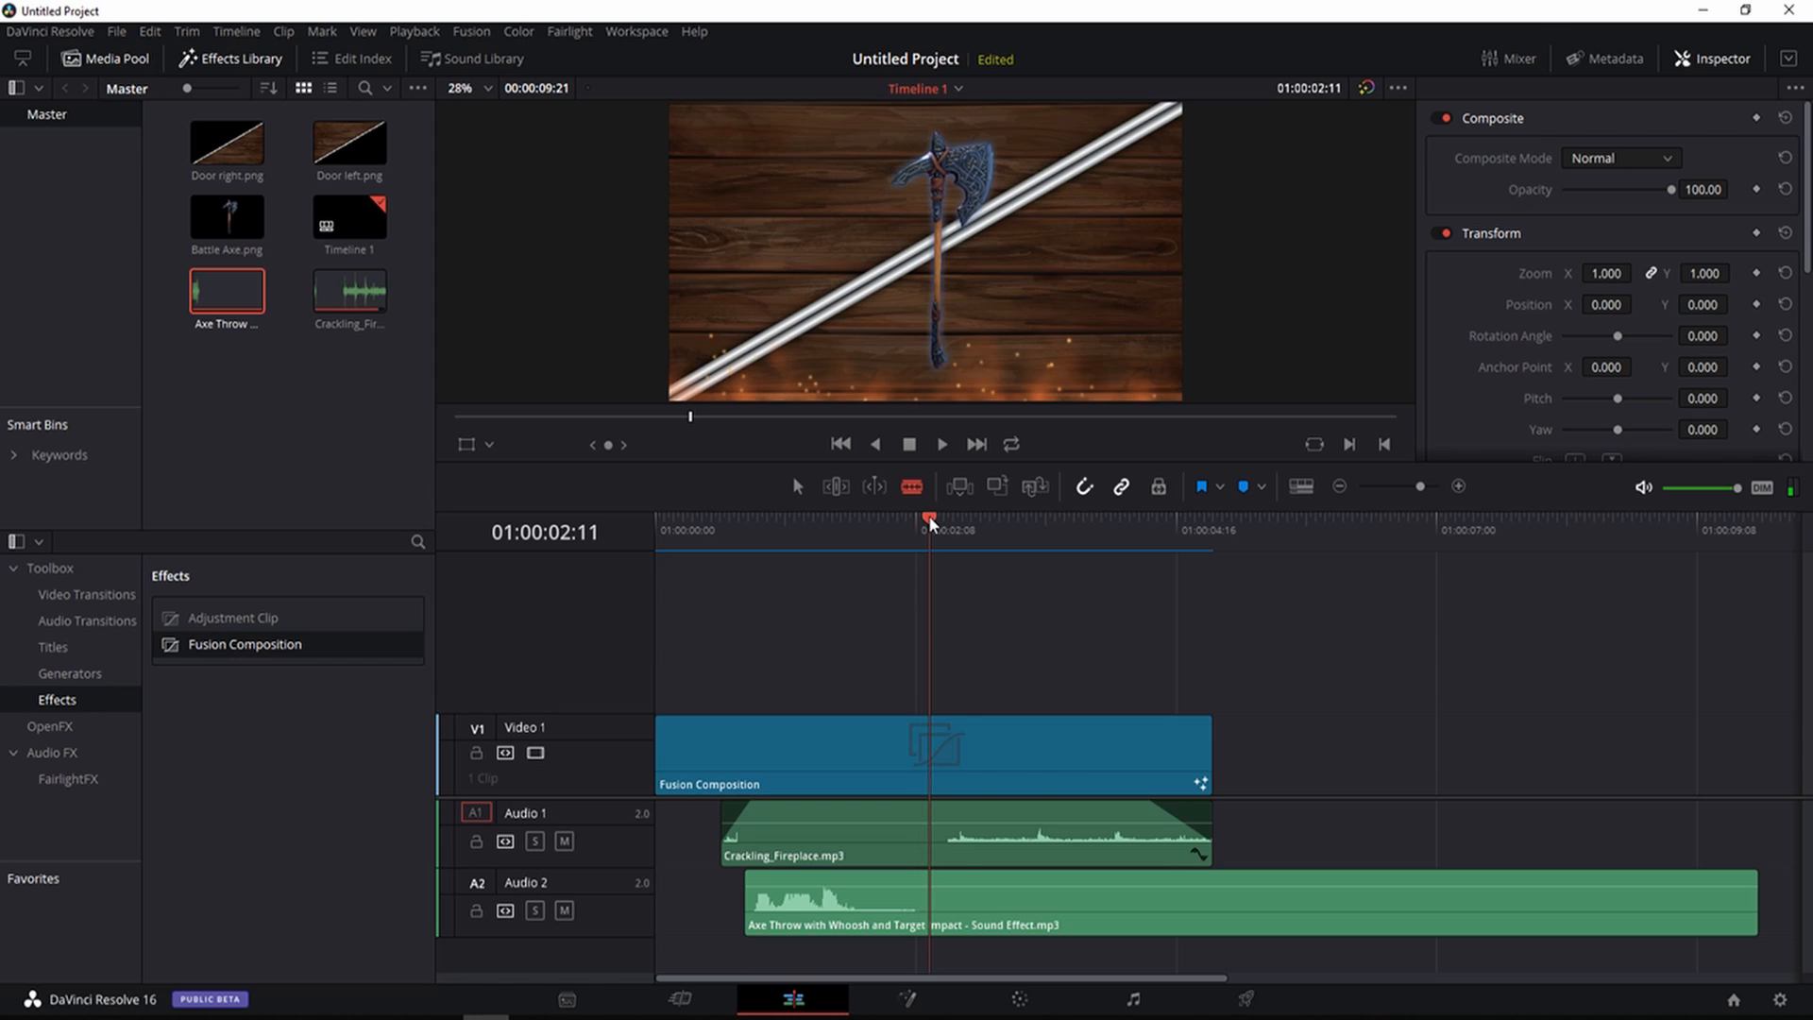
left_click(931, 902)
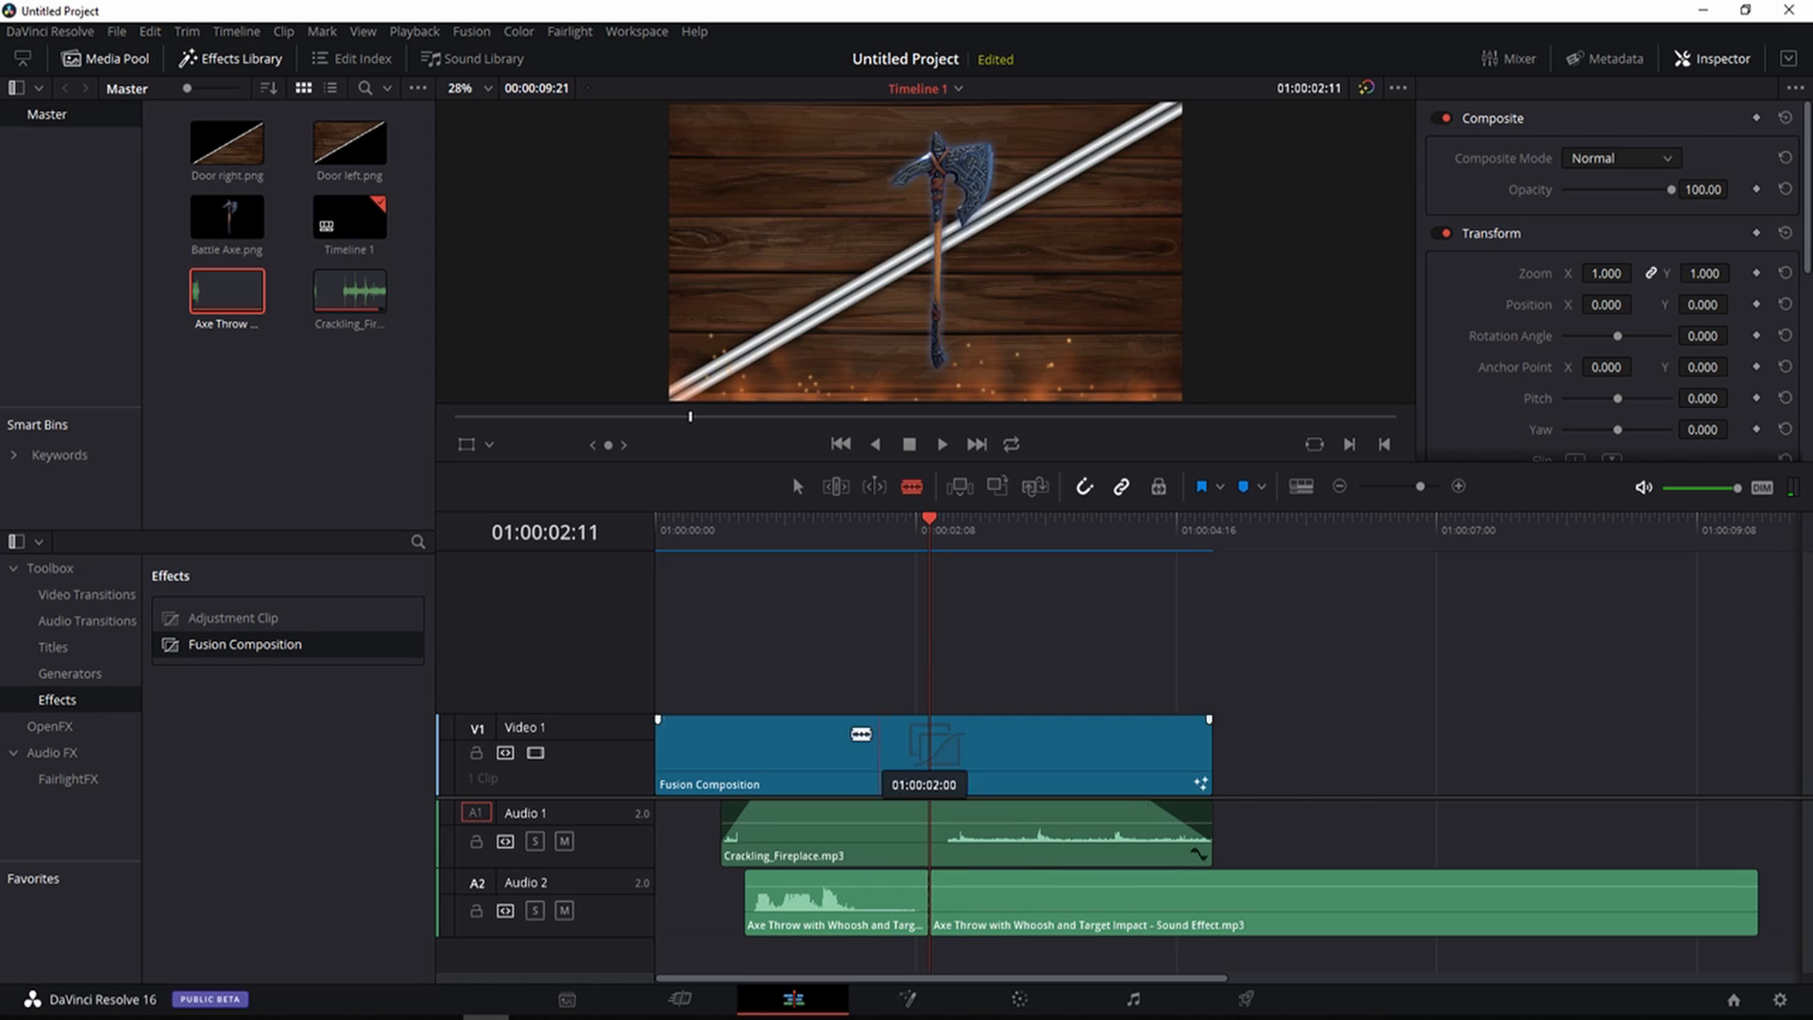
key("a")
left_click(1083, 916)
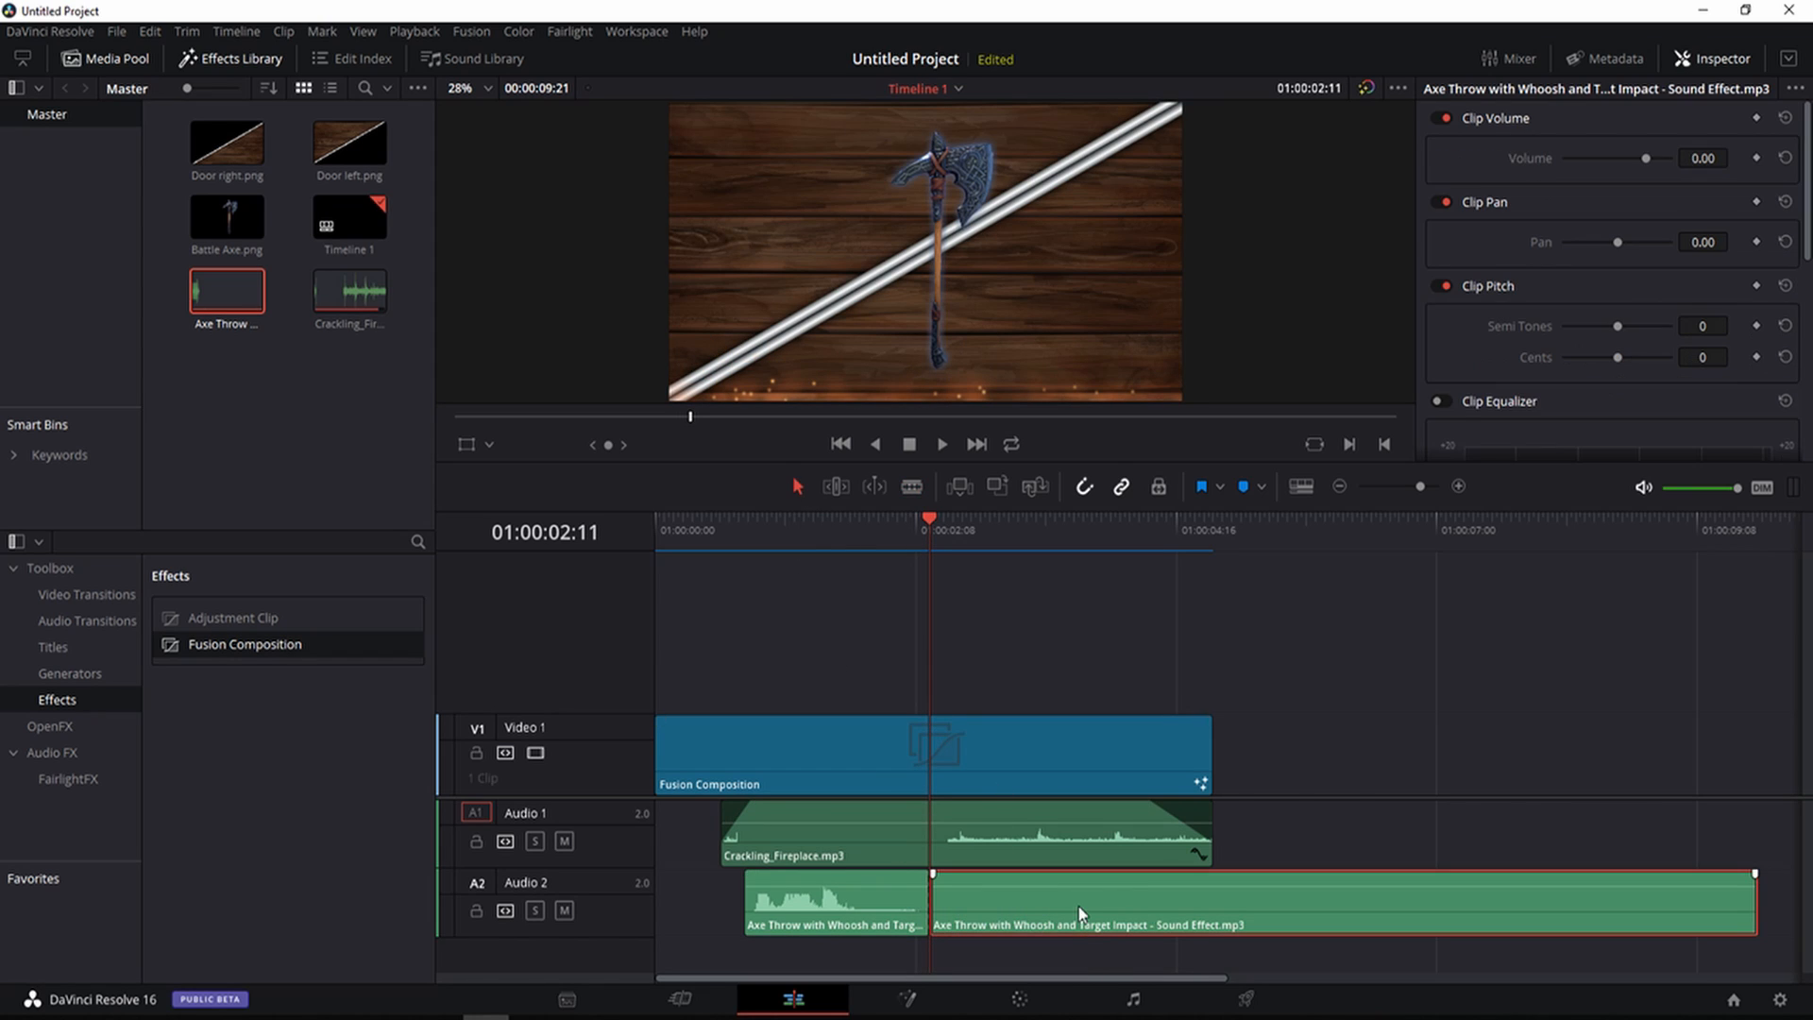
right_click(1133, 909)
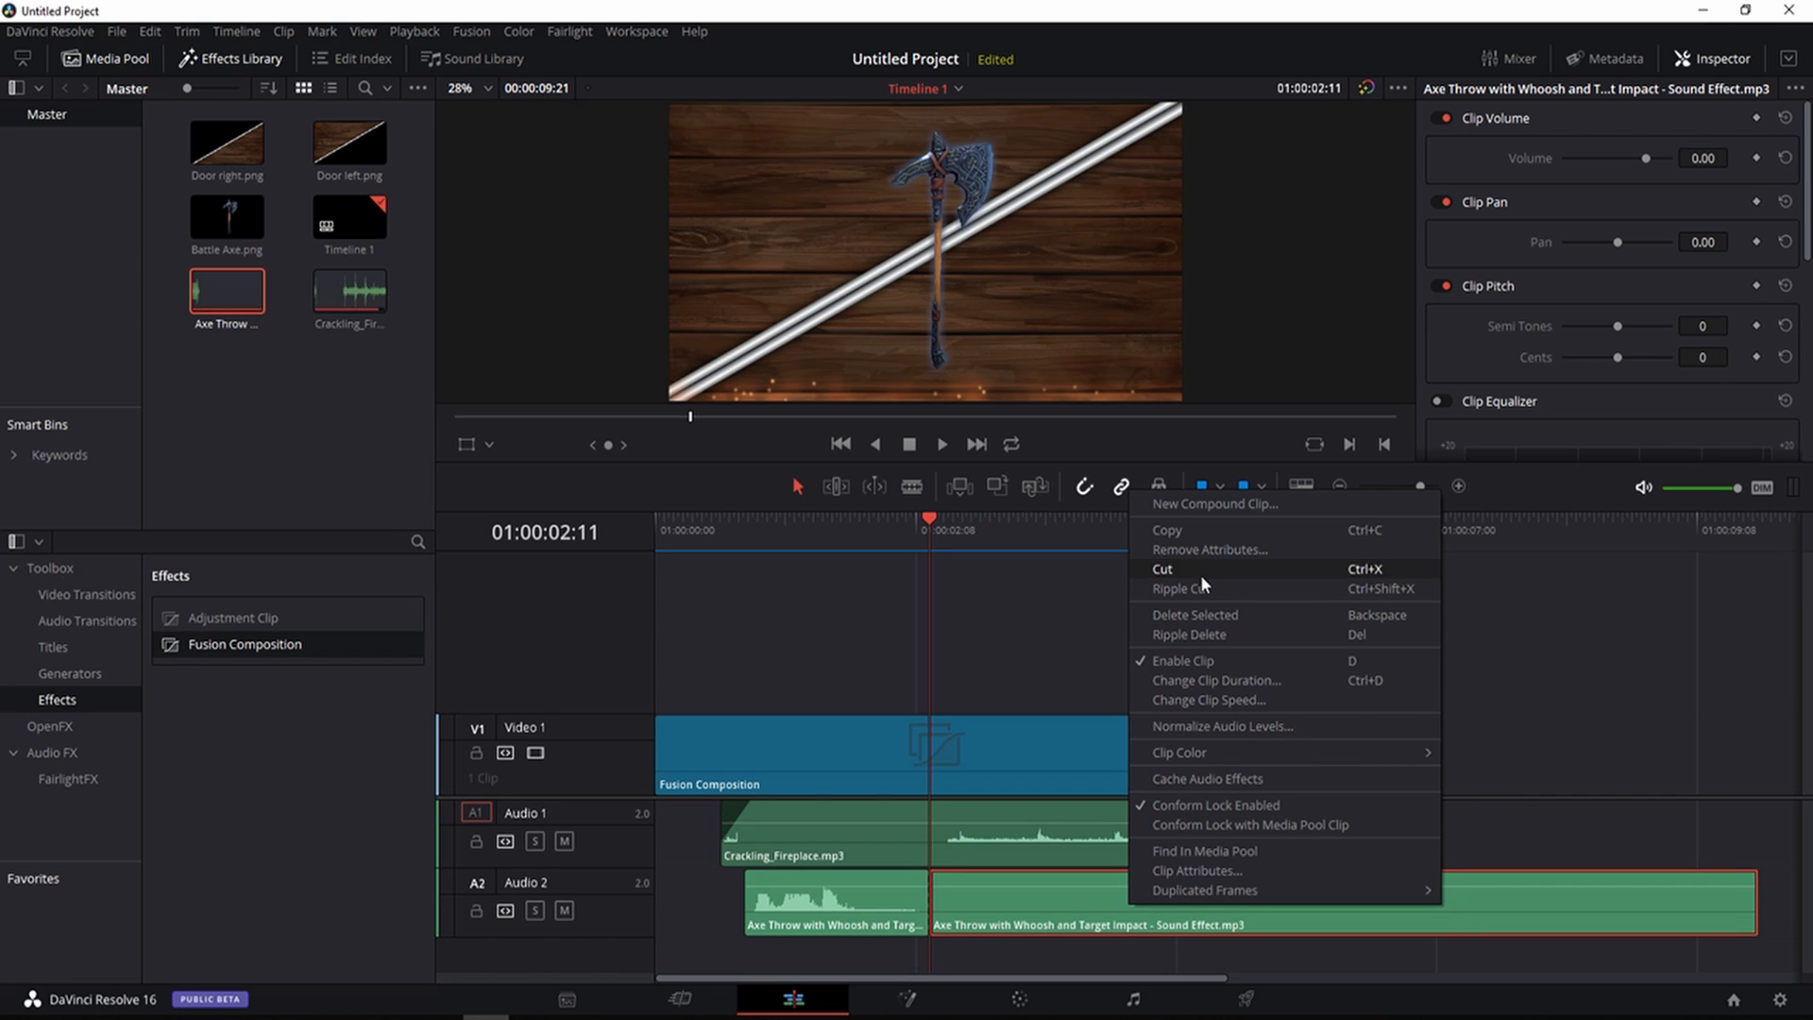
left_click(1194, 633)
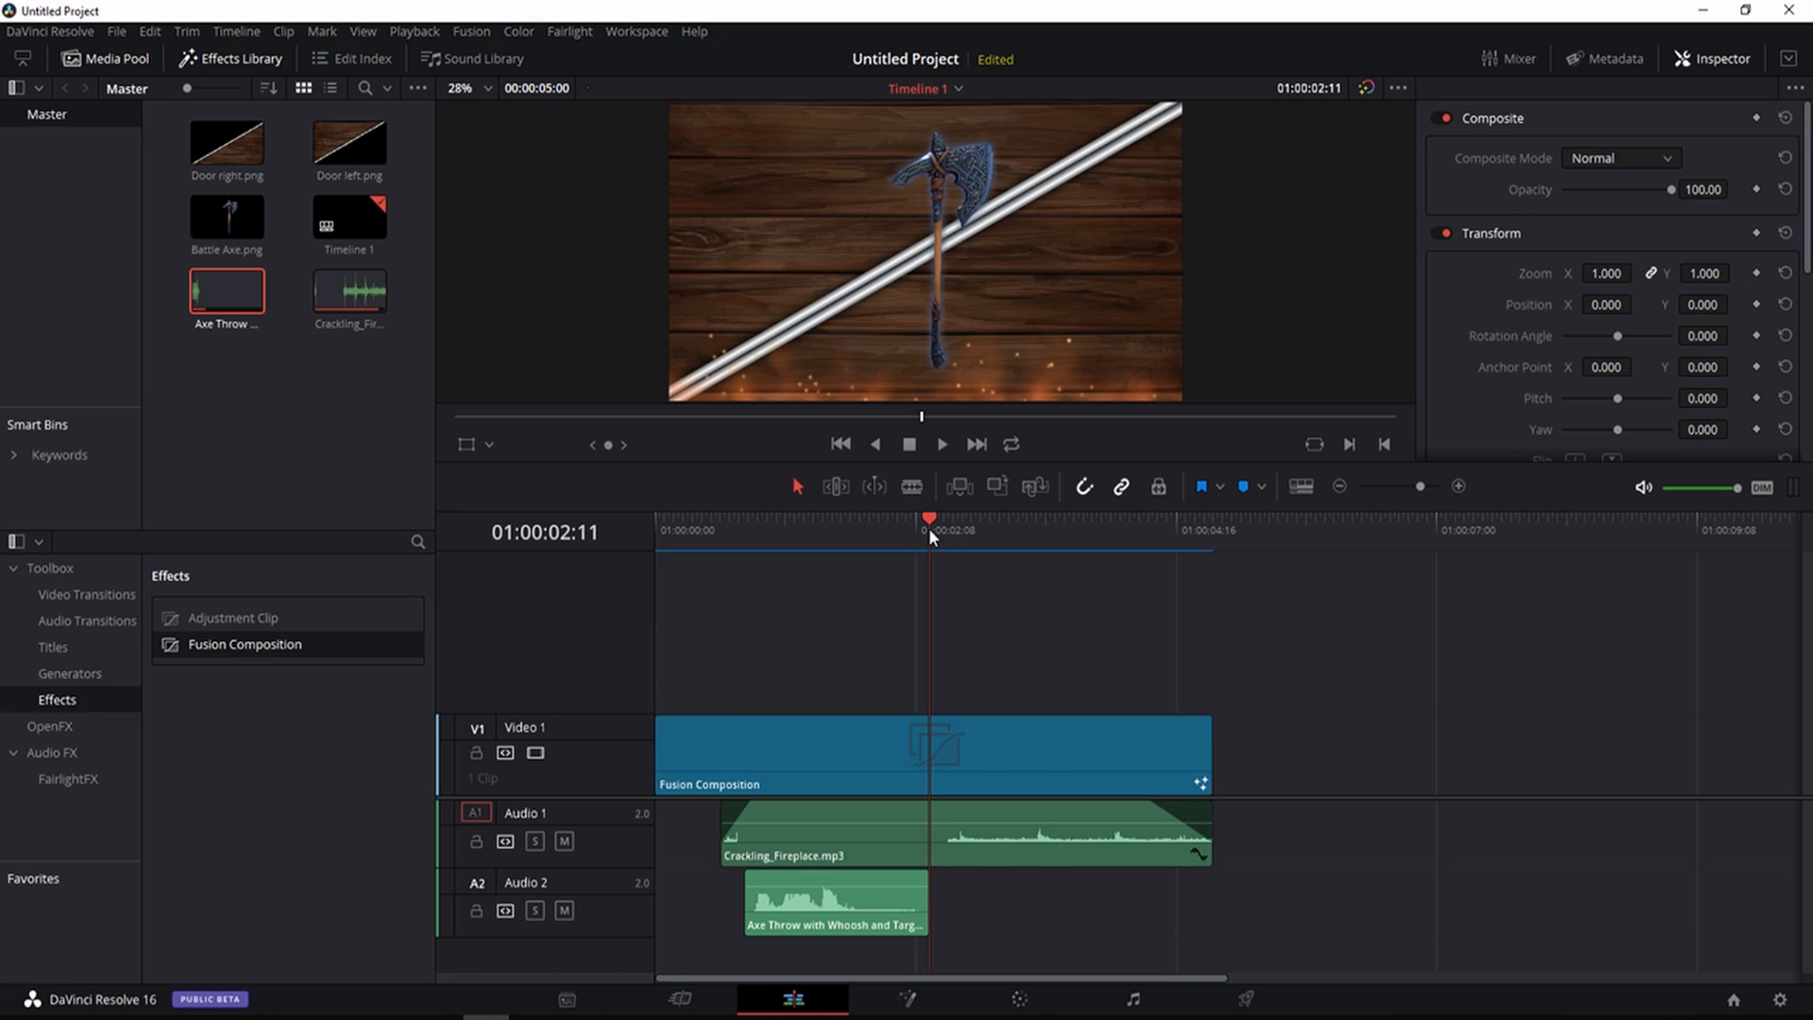
Normalize the axe sound clip's audio level and play the timeline from 01:00:00:07 to near the end of the Fusion Composition
left_click_drag(897, 519, 687, 518)
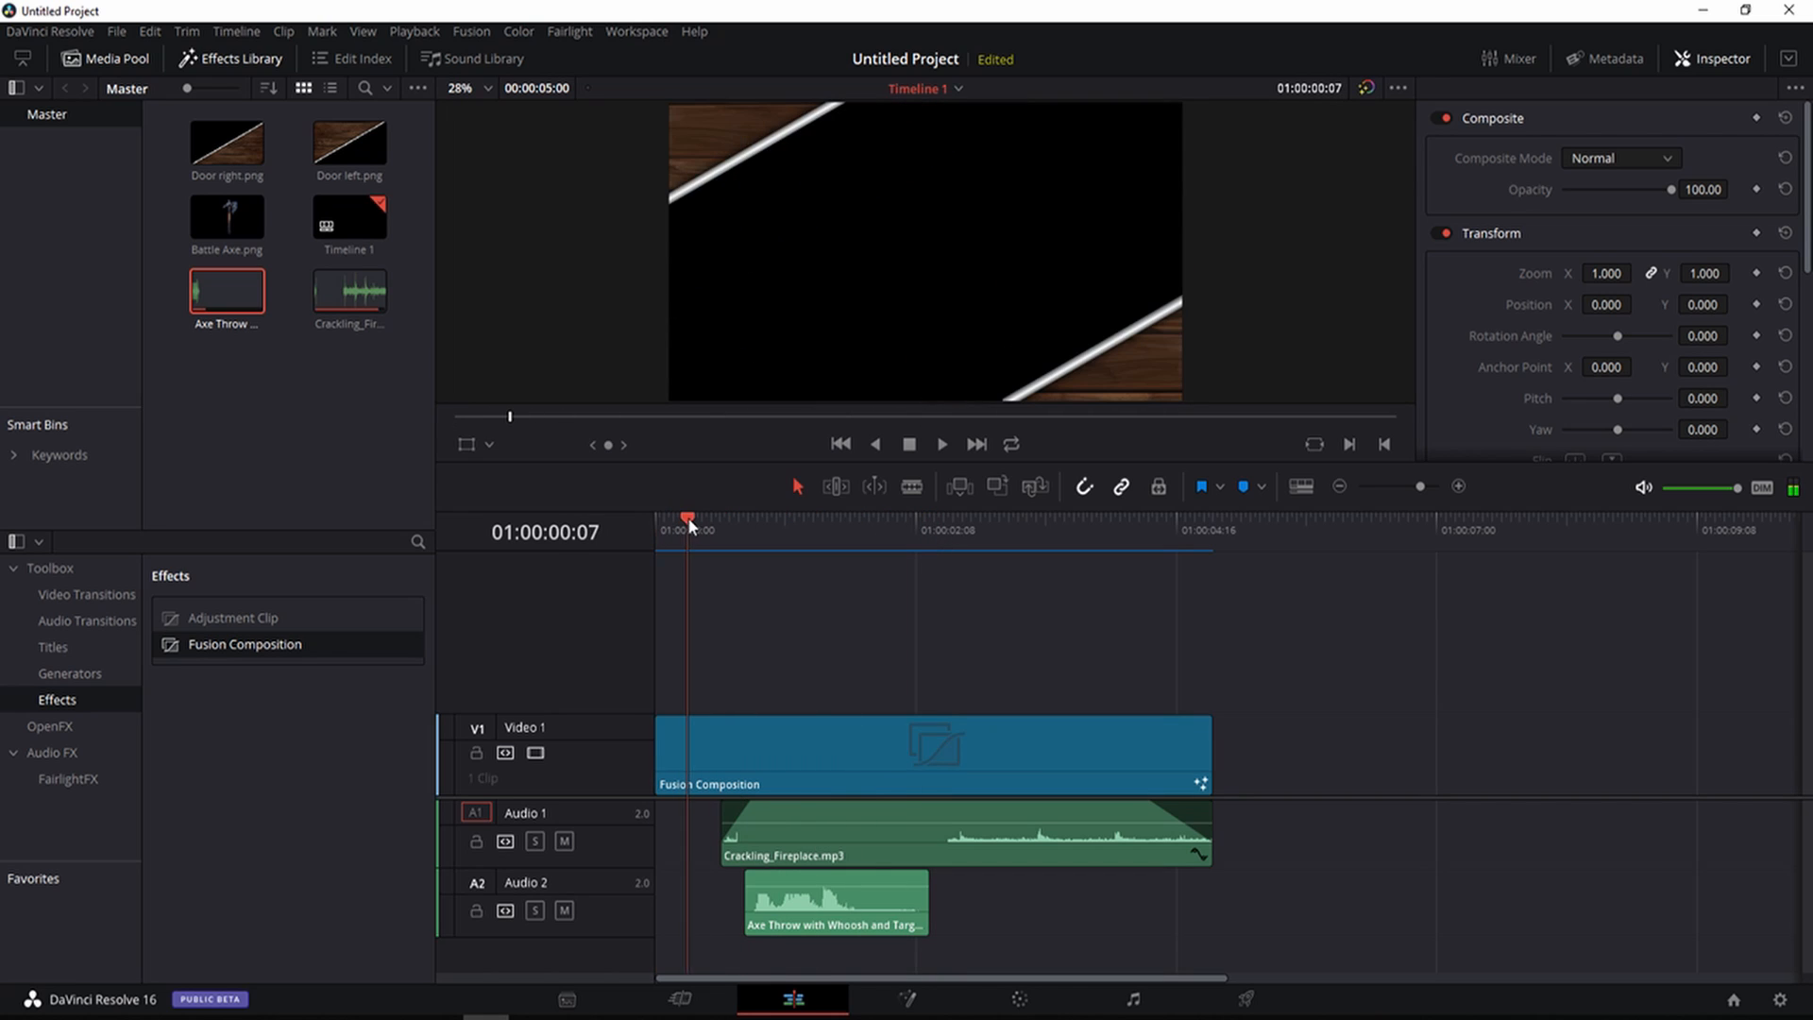
right_click(852, 896)
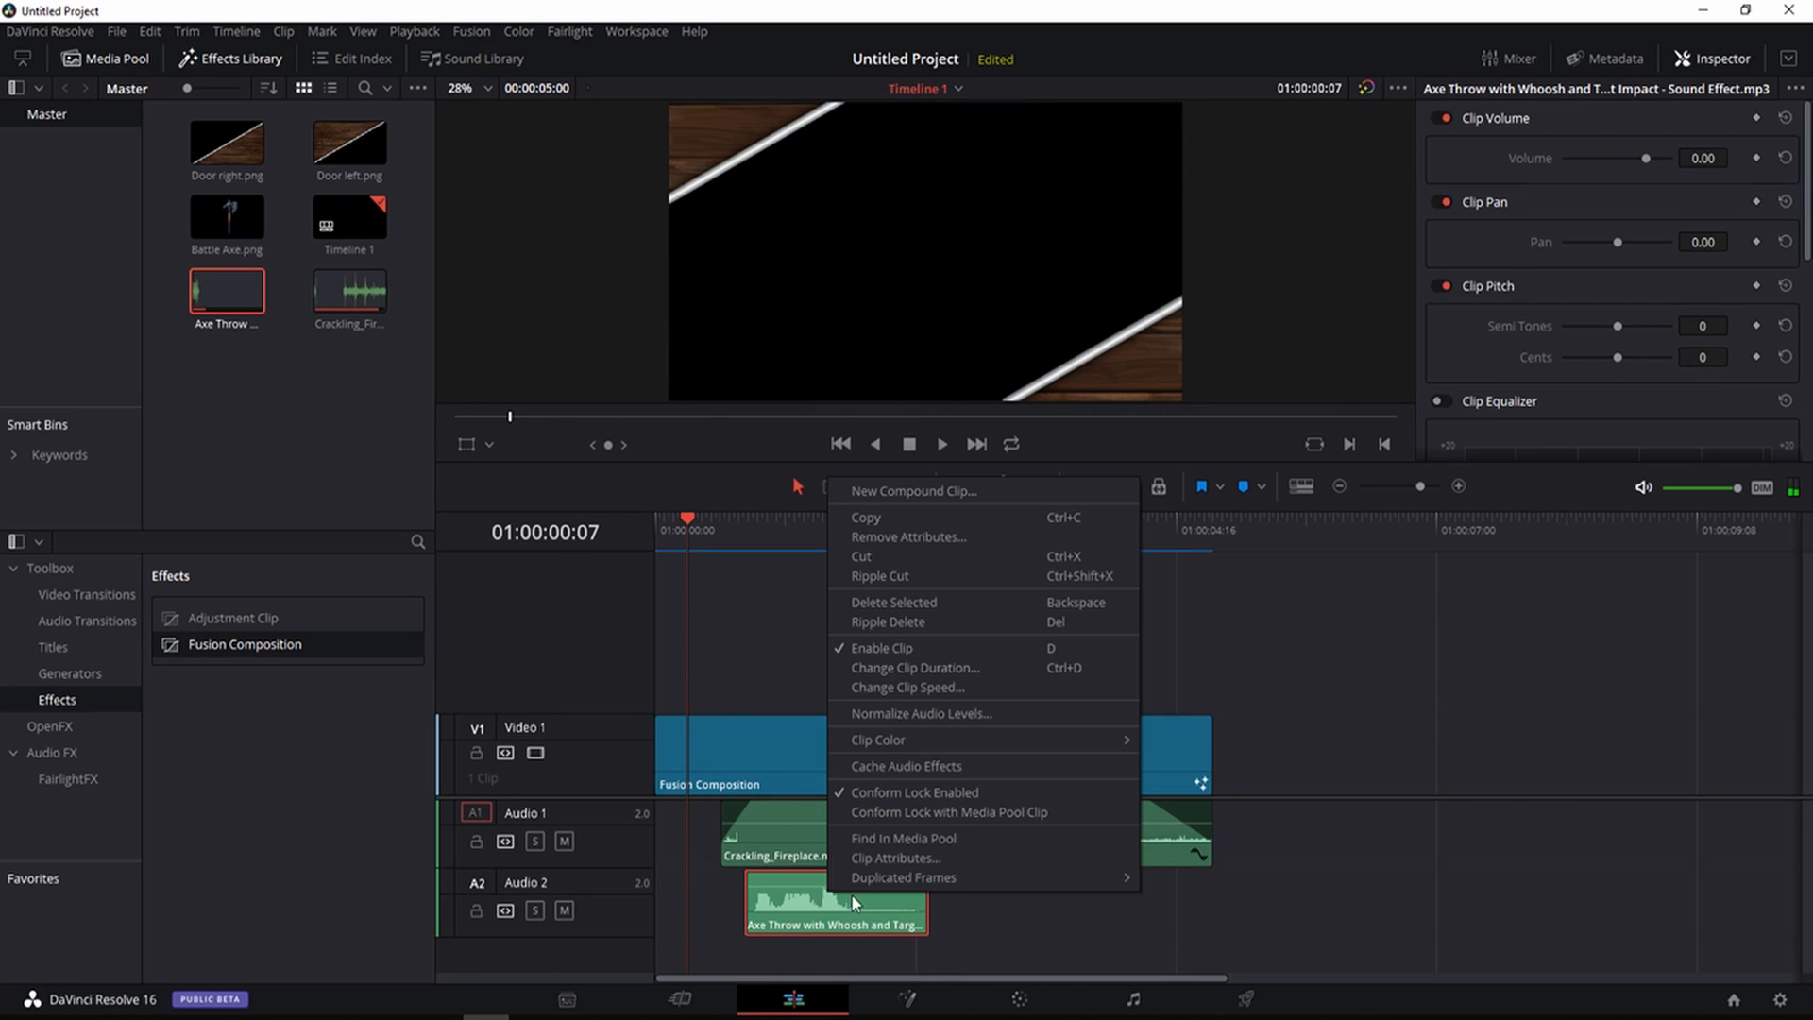
left_click(874, 712)
left_click(925, 823)
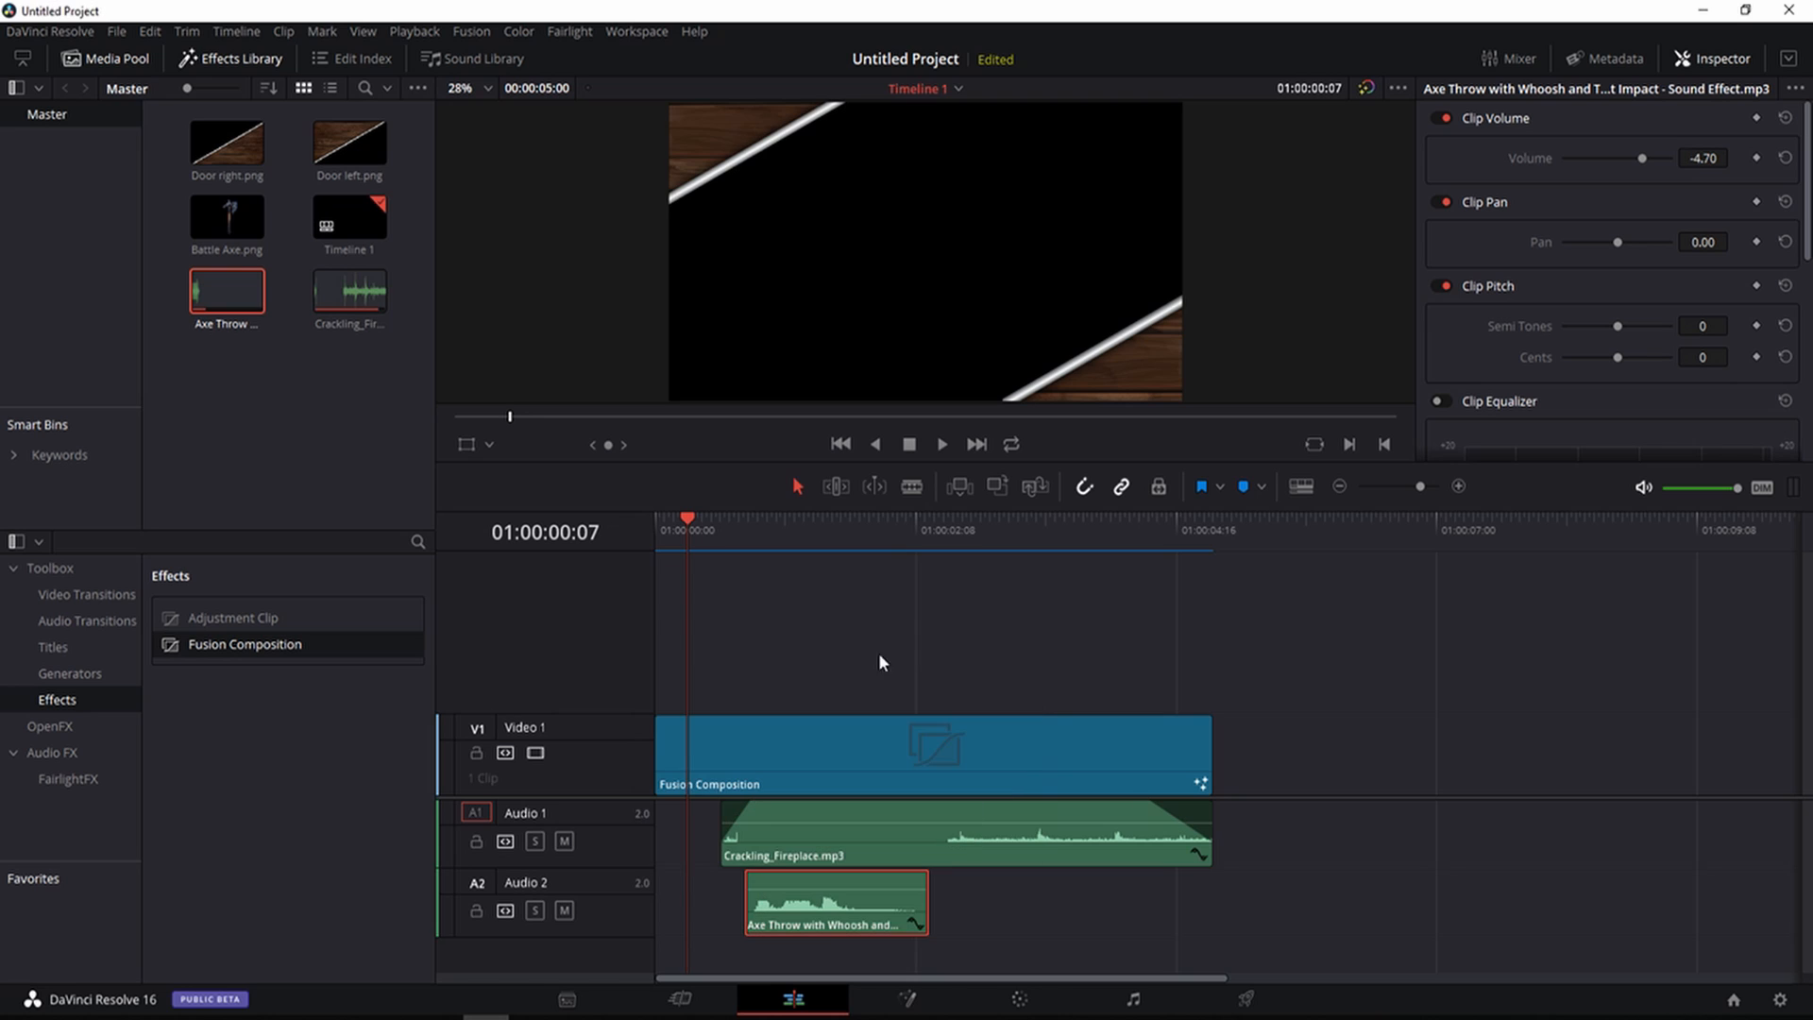
left_click(936, 445)
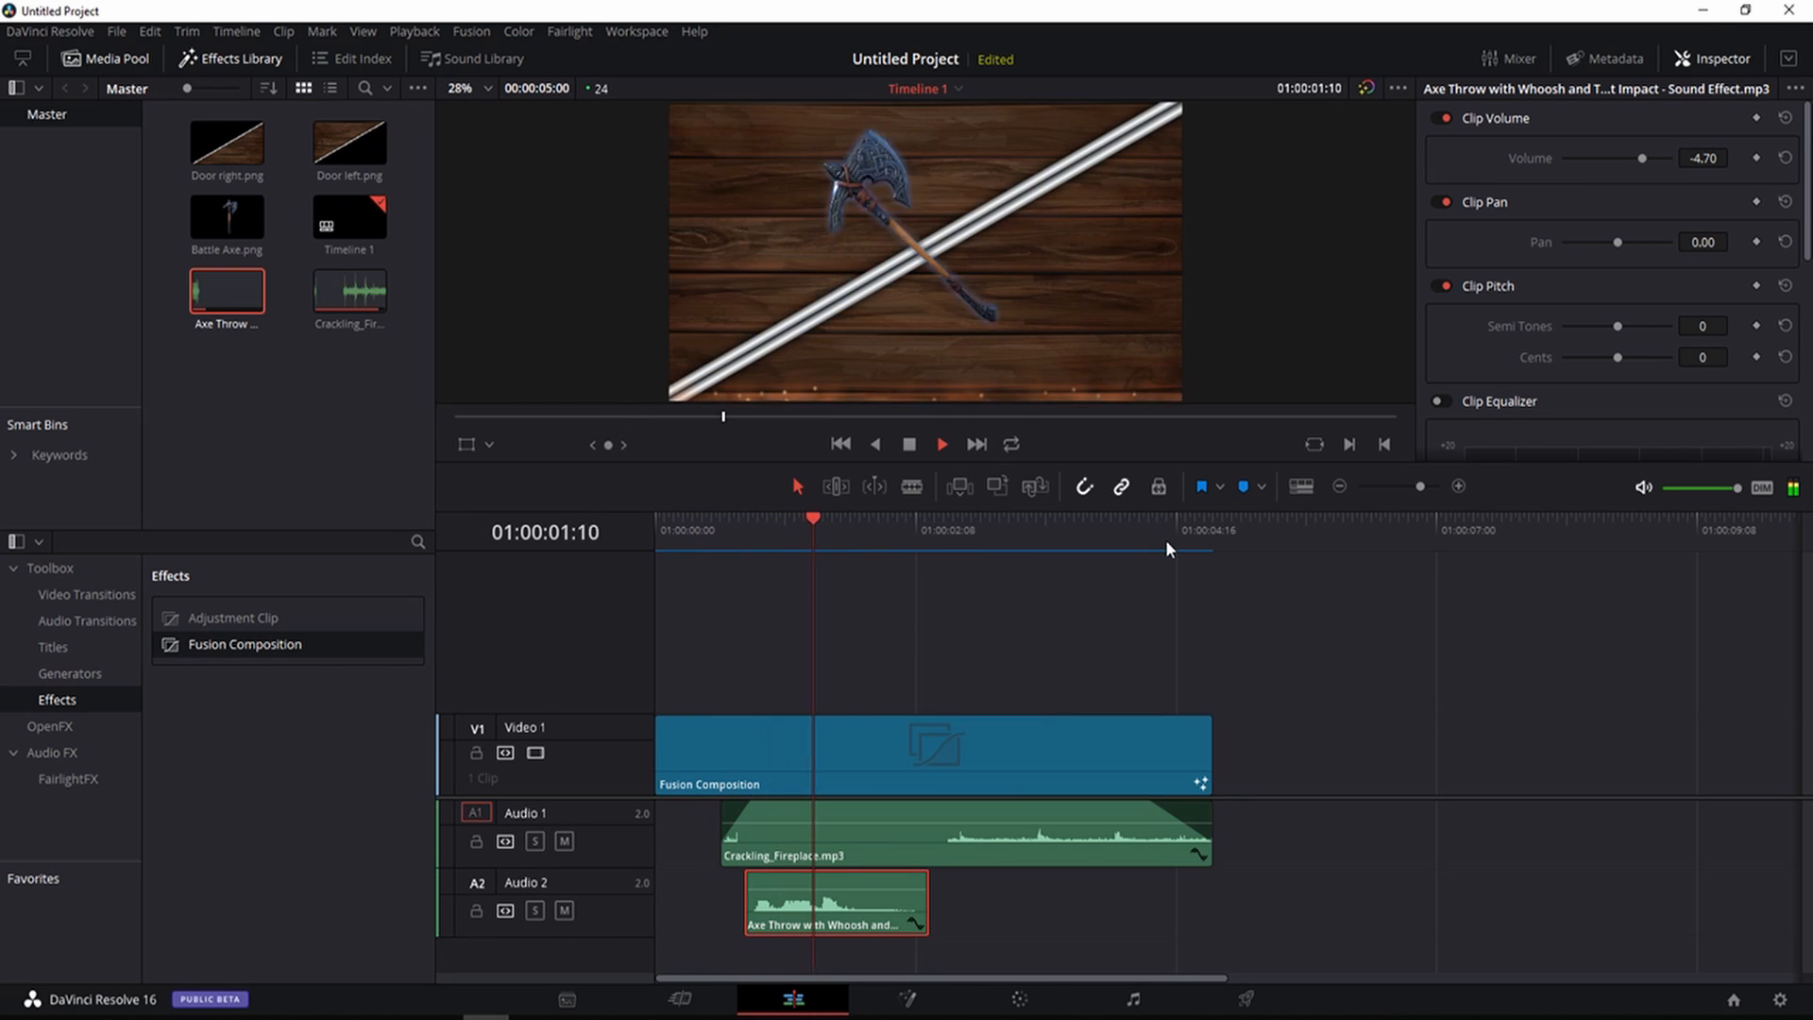
left_click(913, 448)
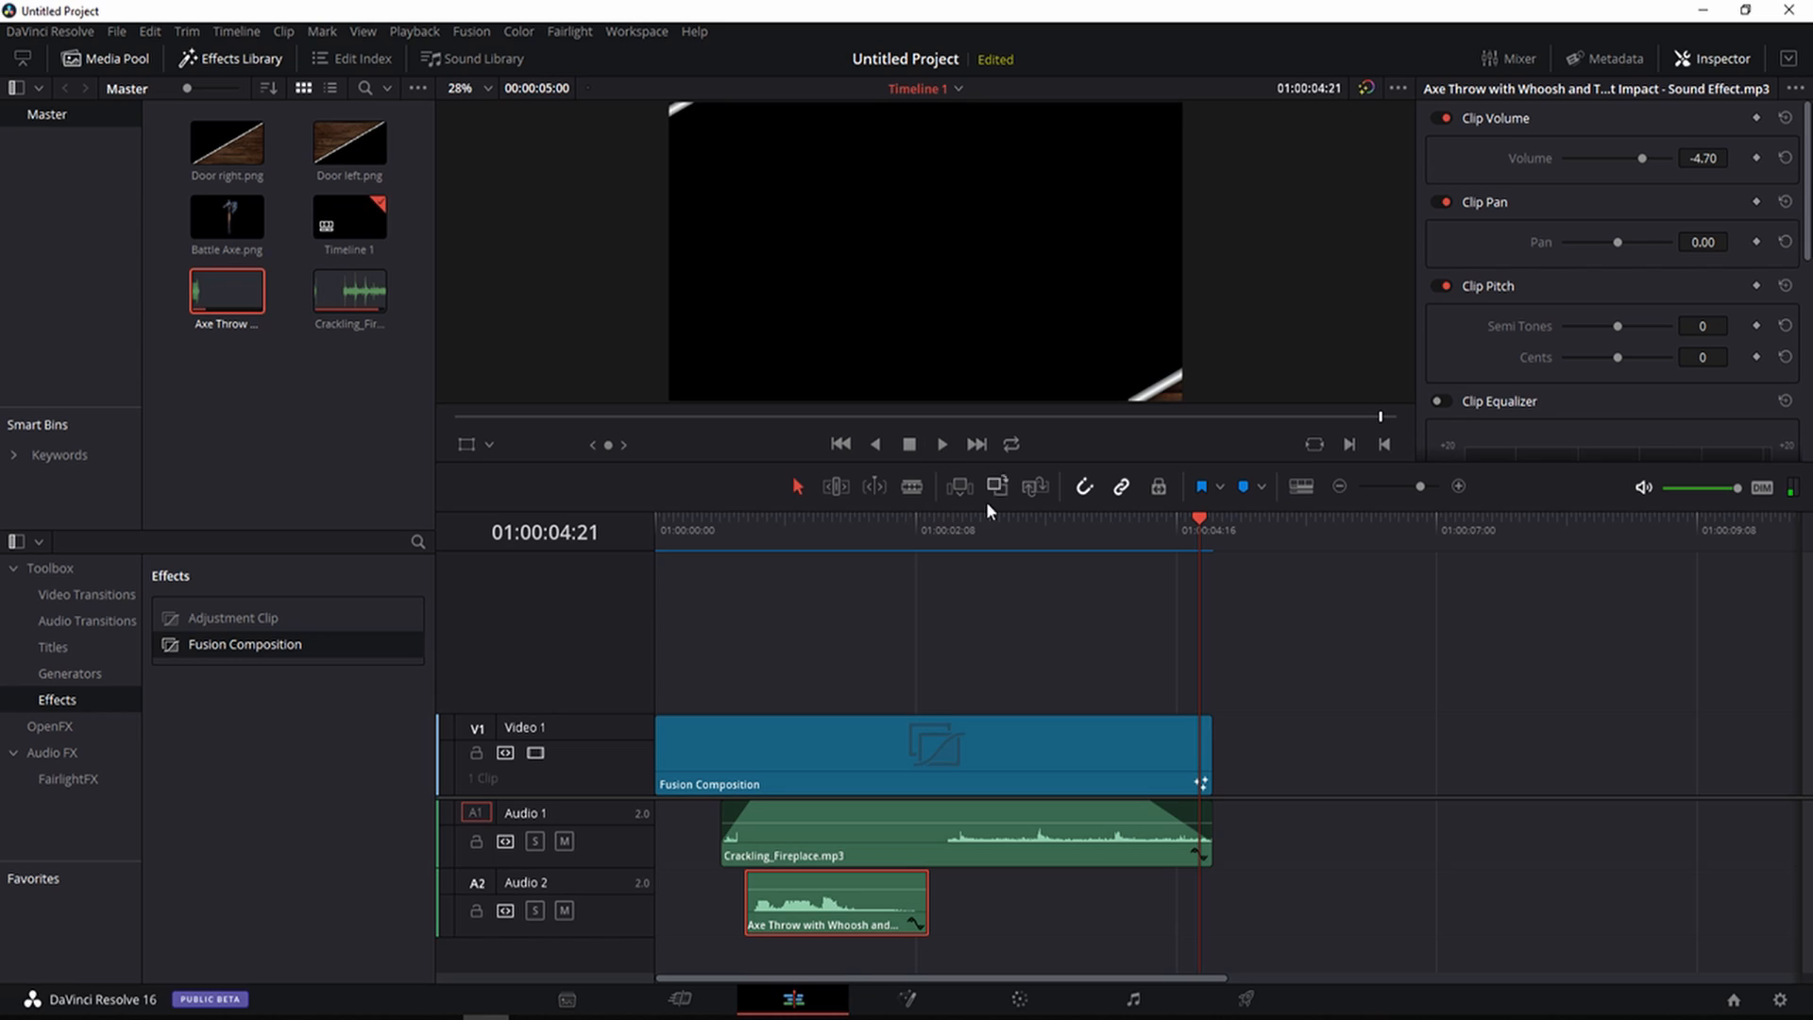
Combine the Fusion Composition and both sound clips into a compound clip named Compound Clip 1
left_click_drag(1198, 521, 631, 534)
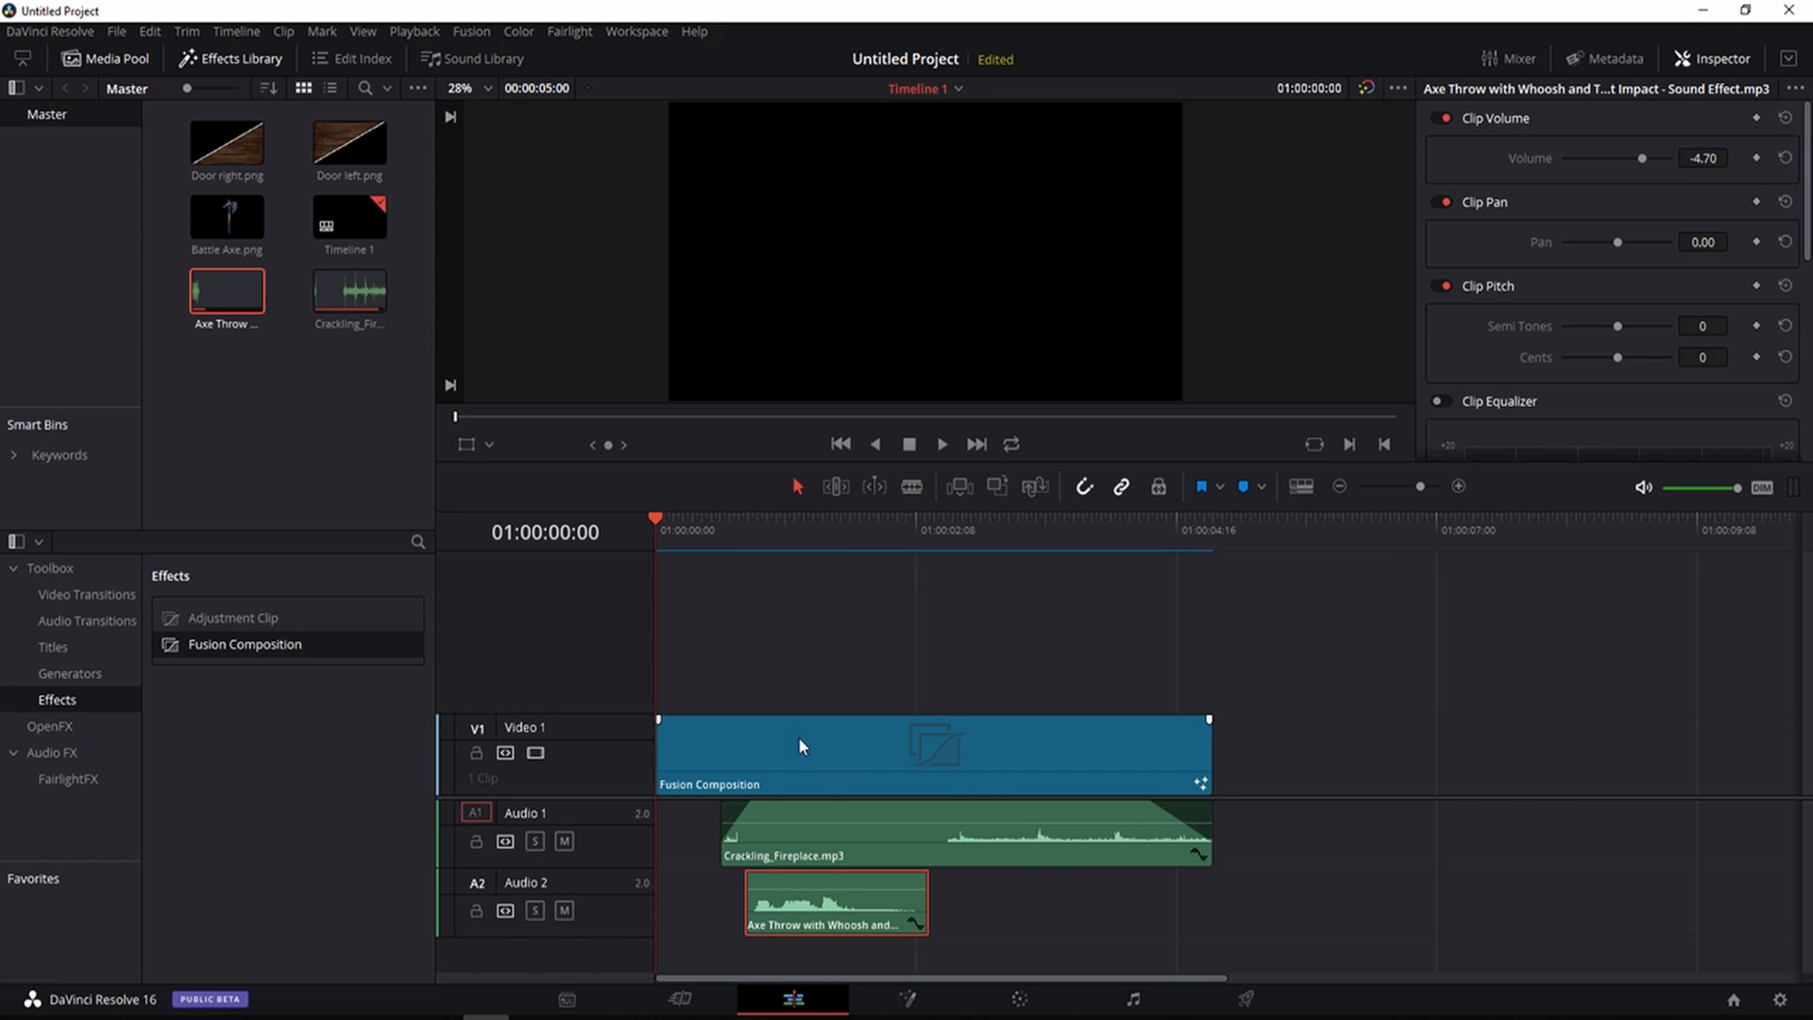
left_click(828, 752)
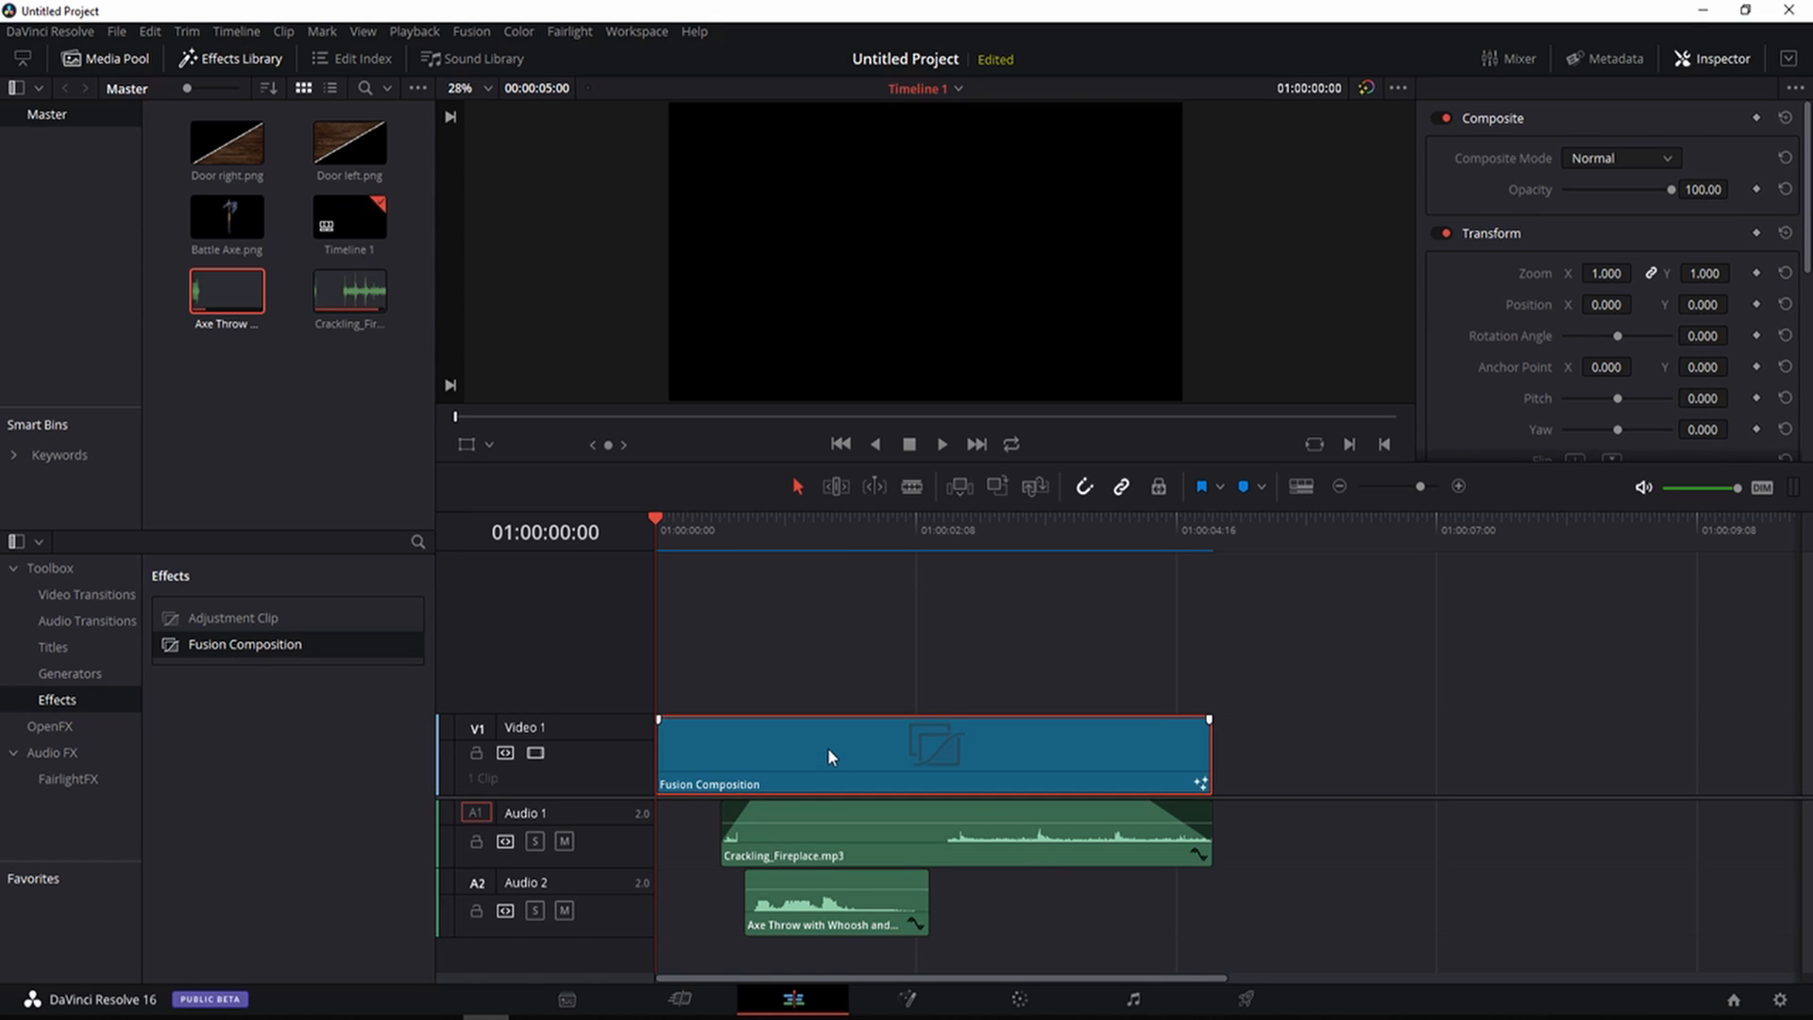
key("ctrl+a")
right_click(827, 745)
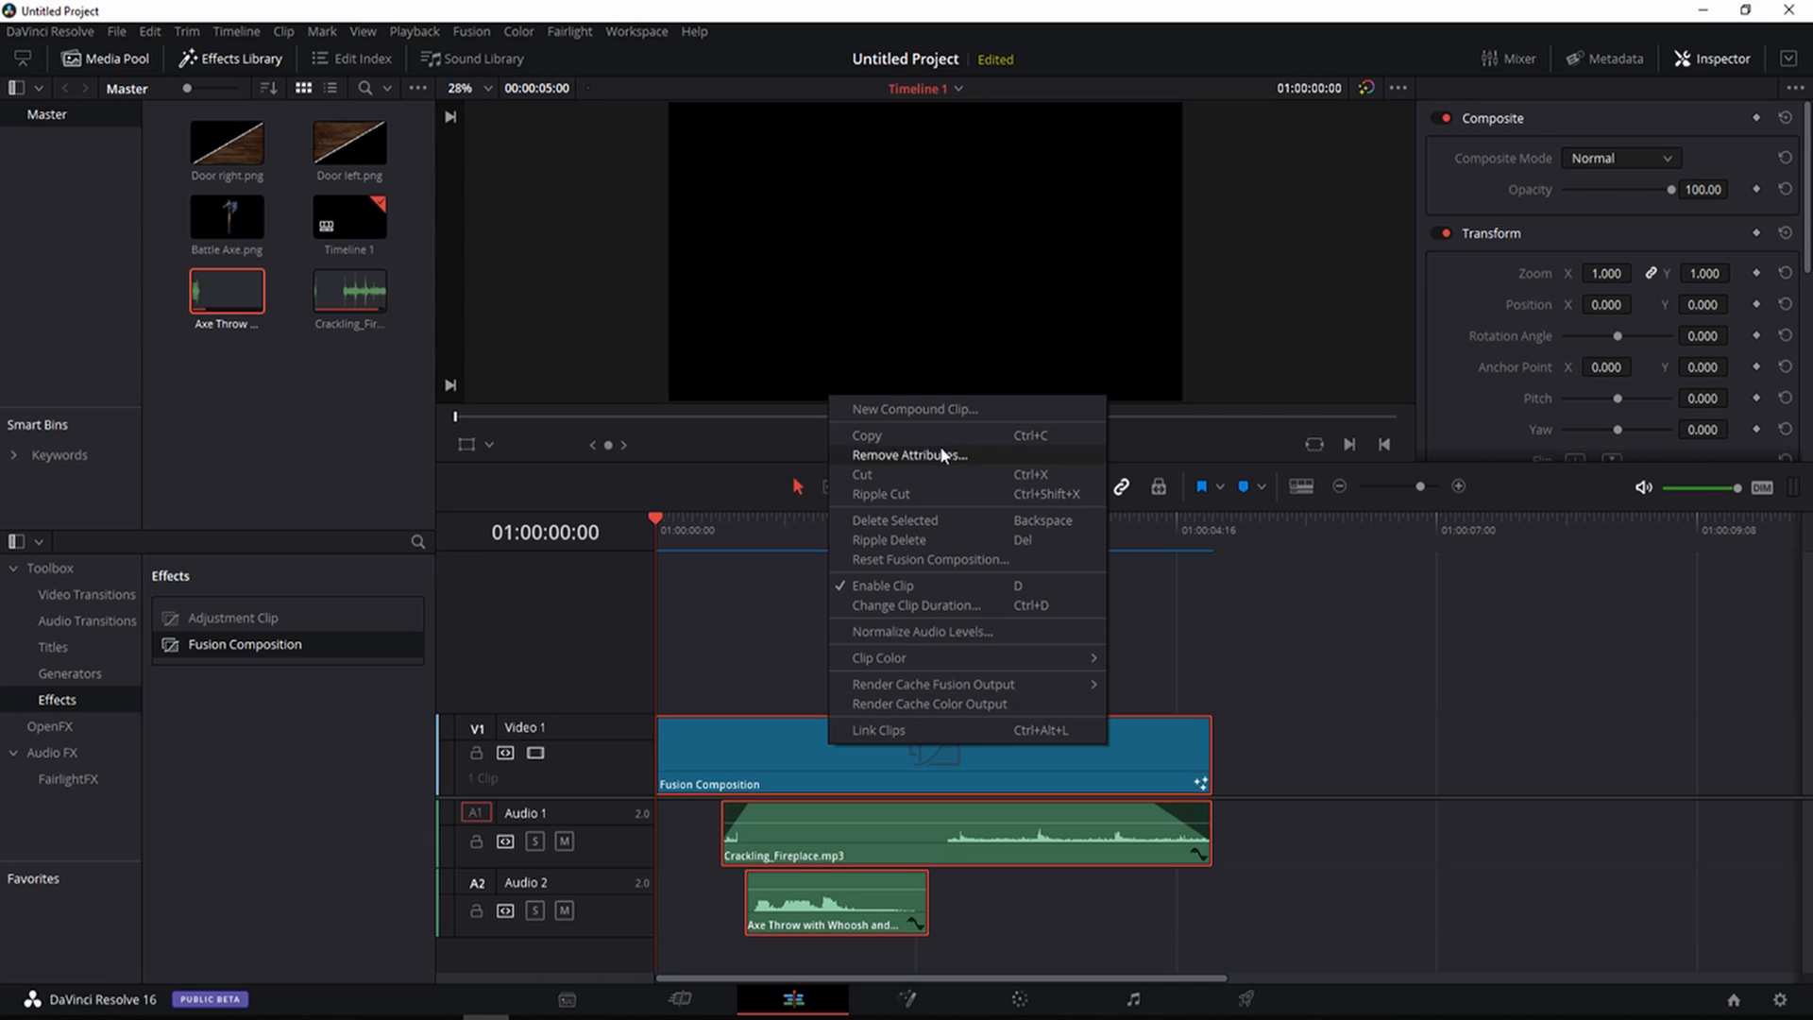
left_click(937, 410)
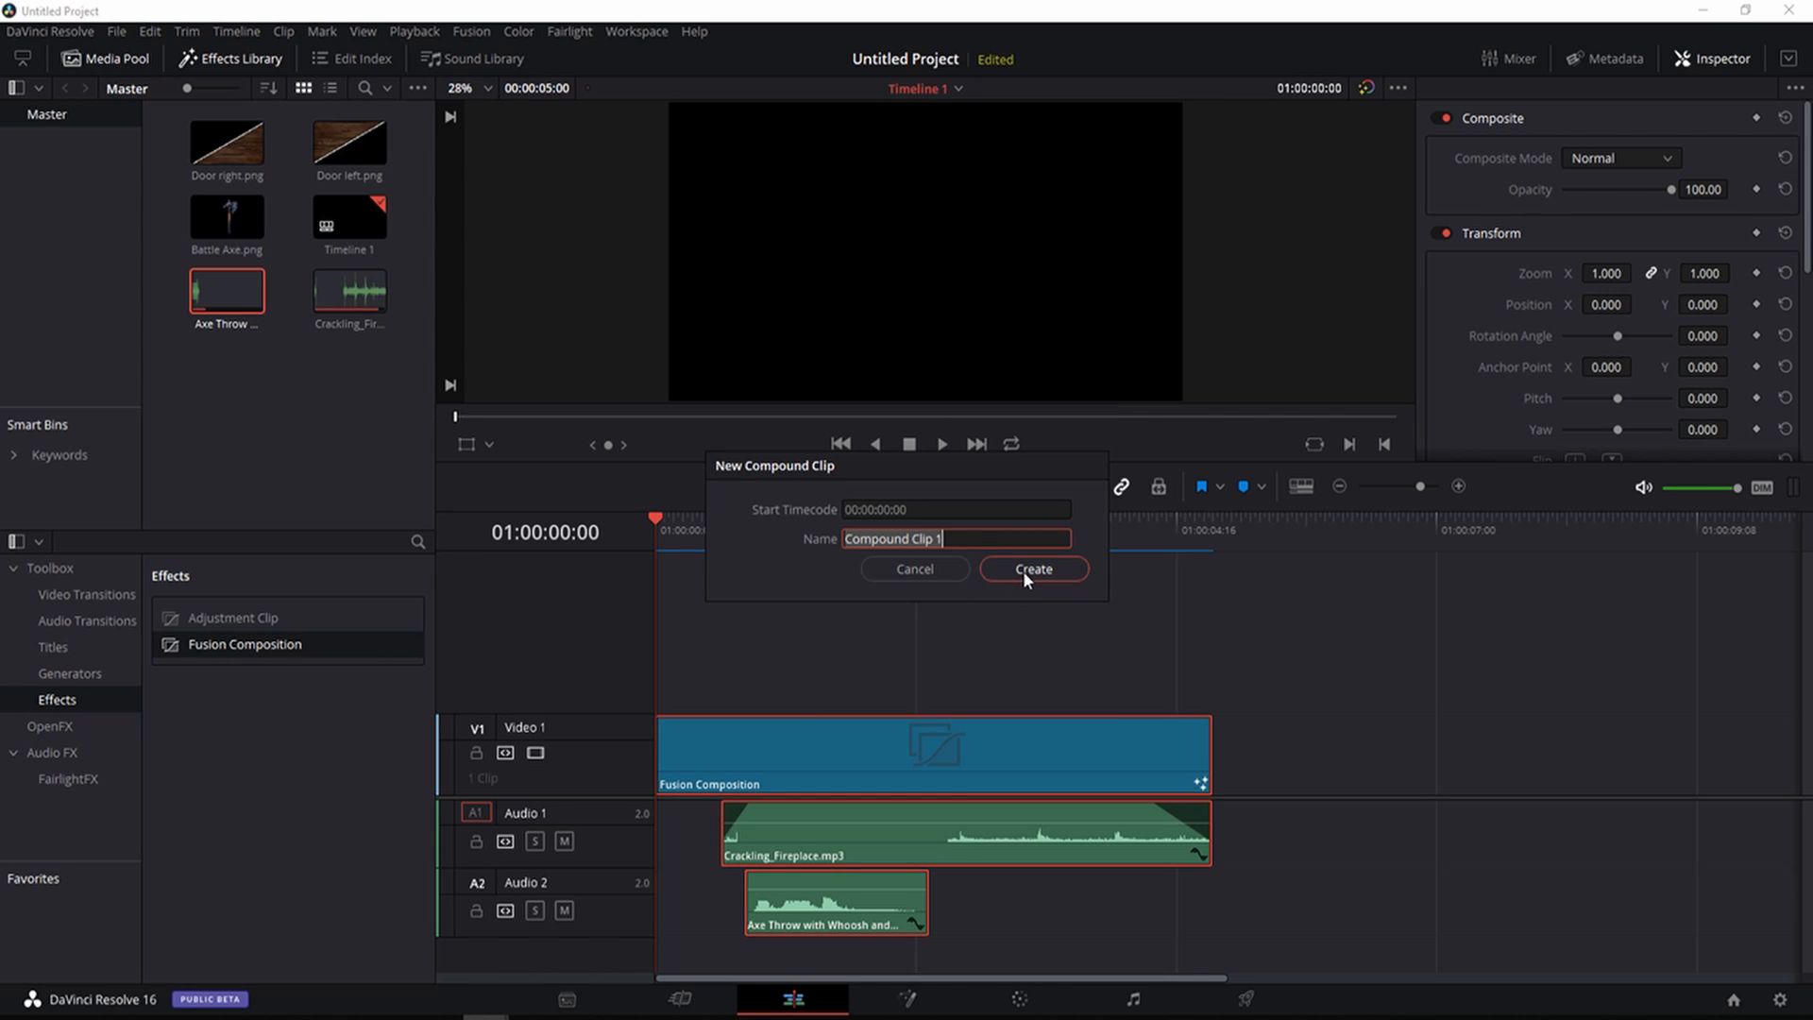
left_click(1023, 571)
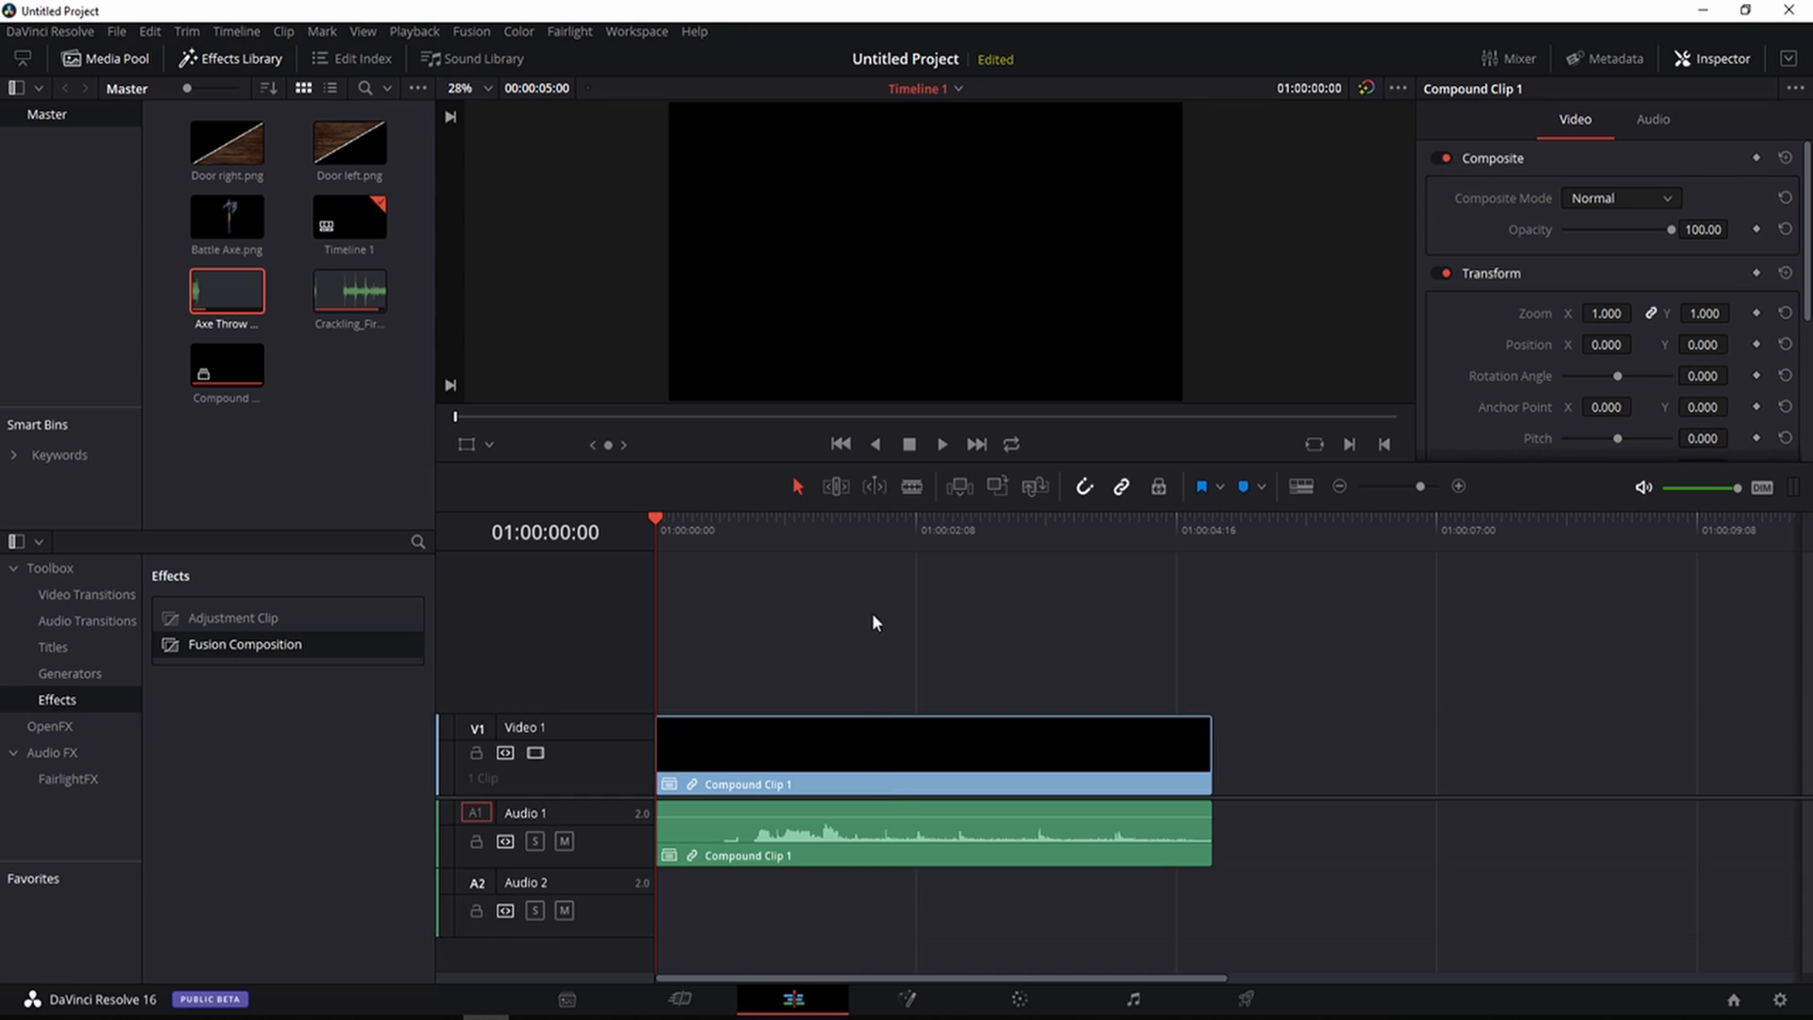
Set up the timeline's delivery with the H.264 Master preset, rendering individual clips
left_click(1245, 1000)
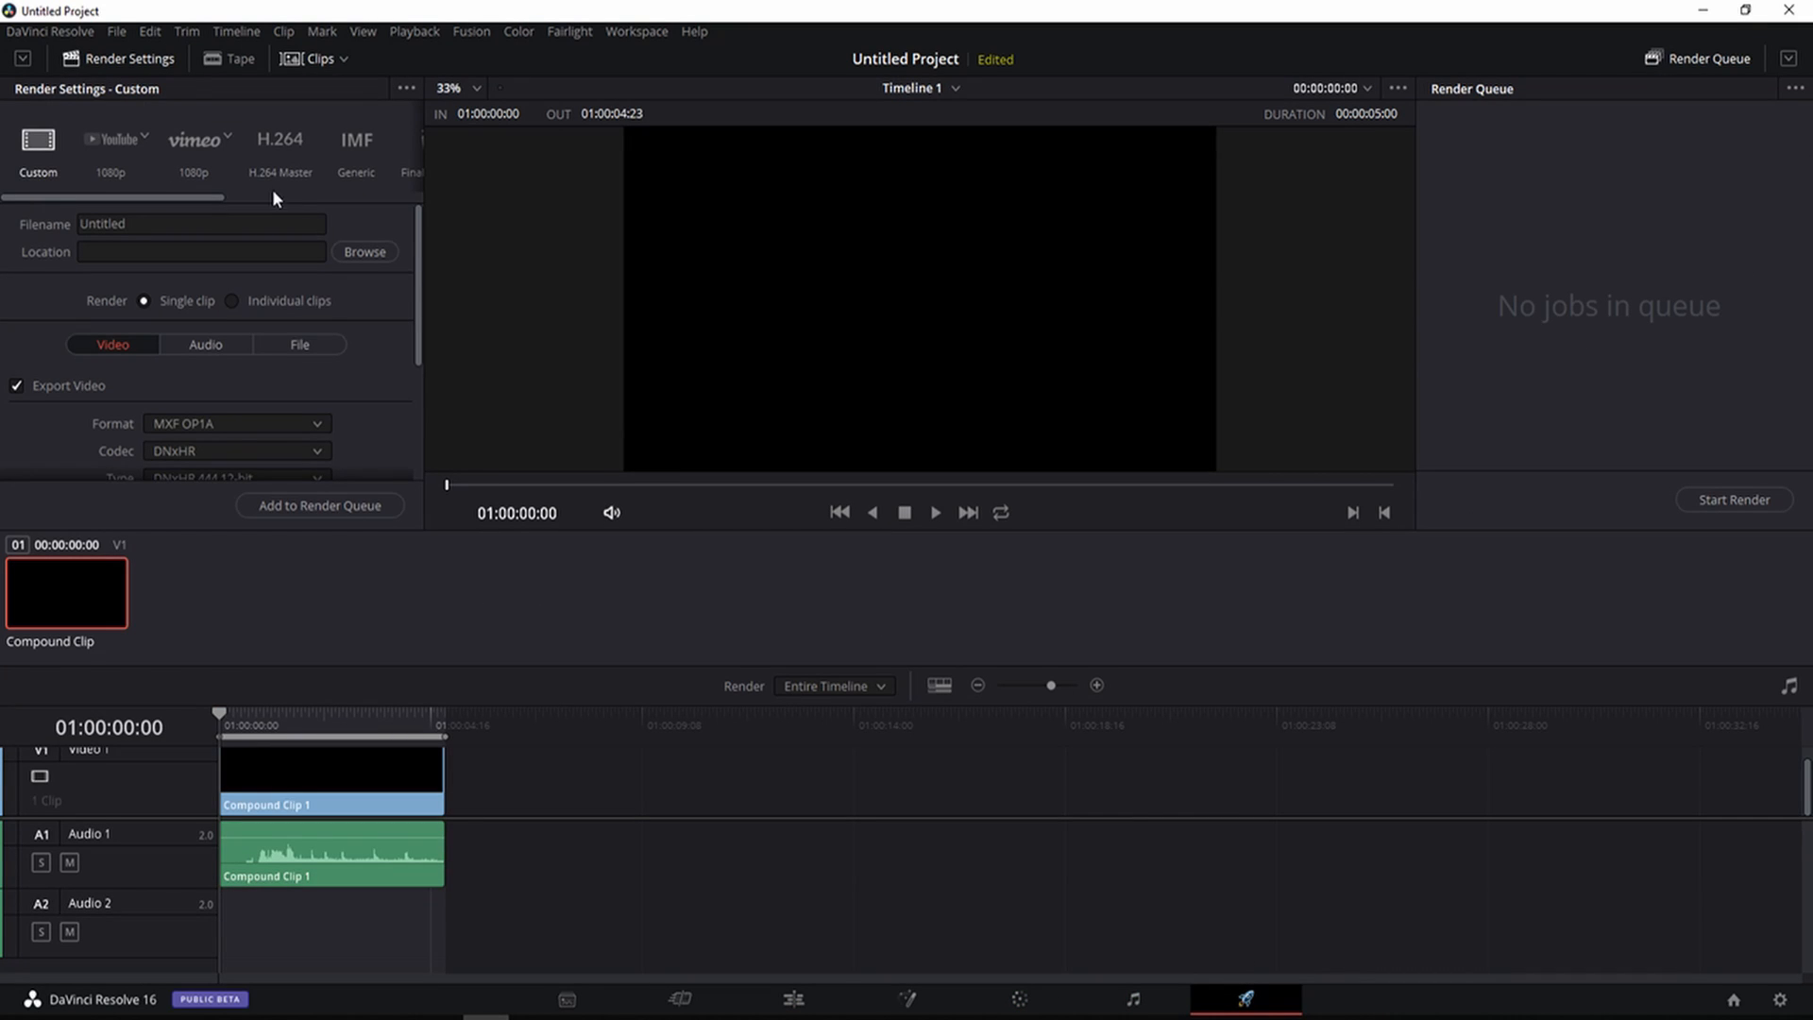
left_click(278, 170)
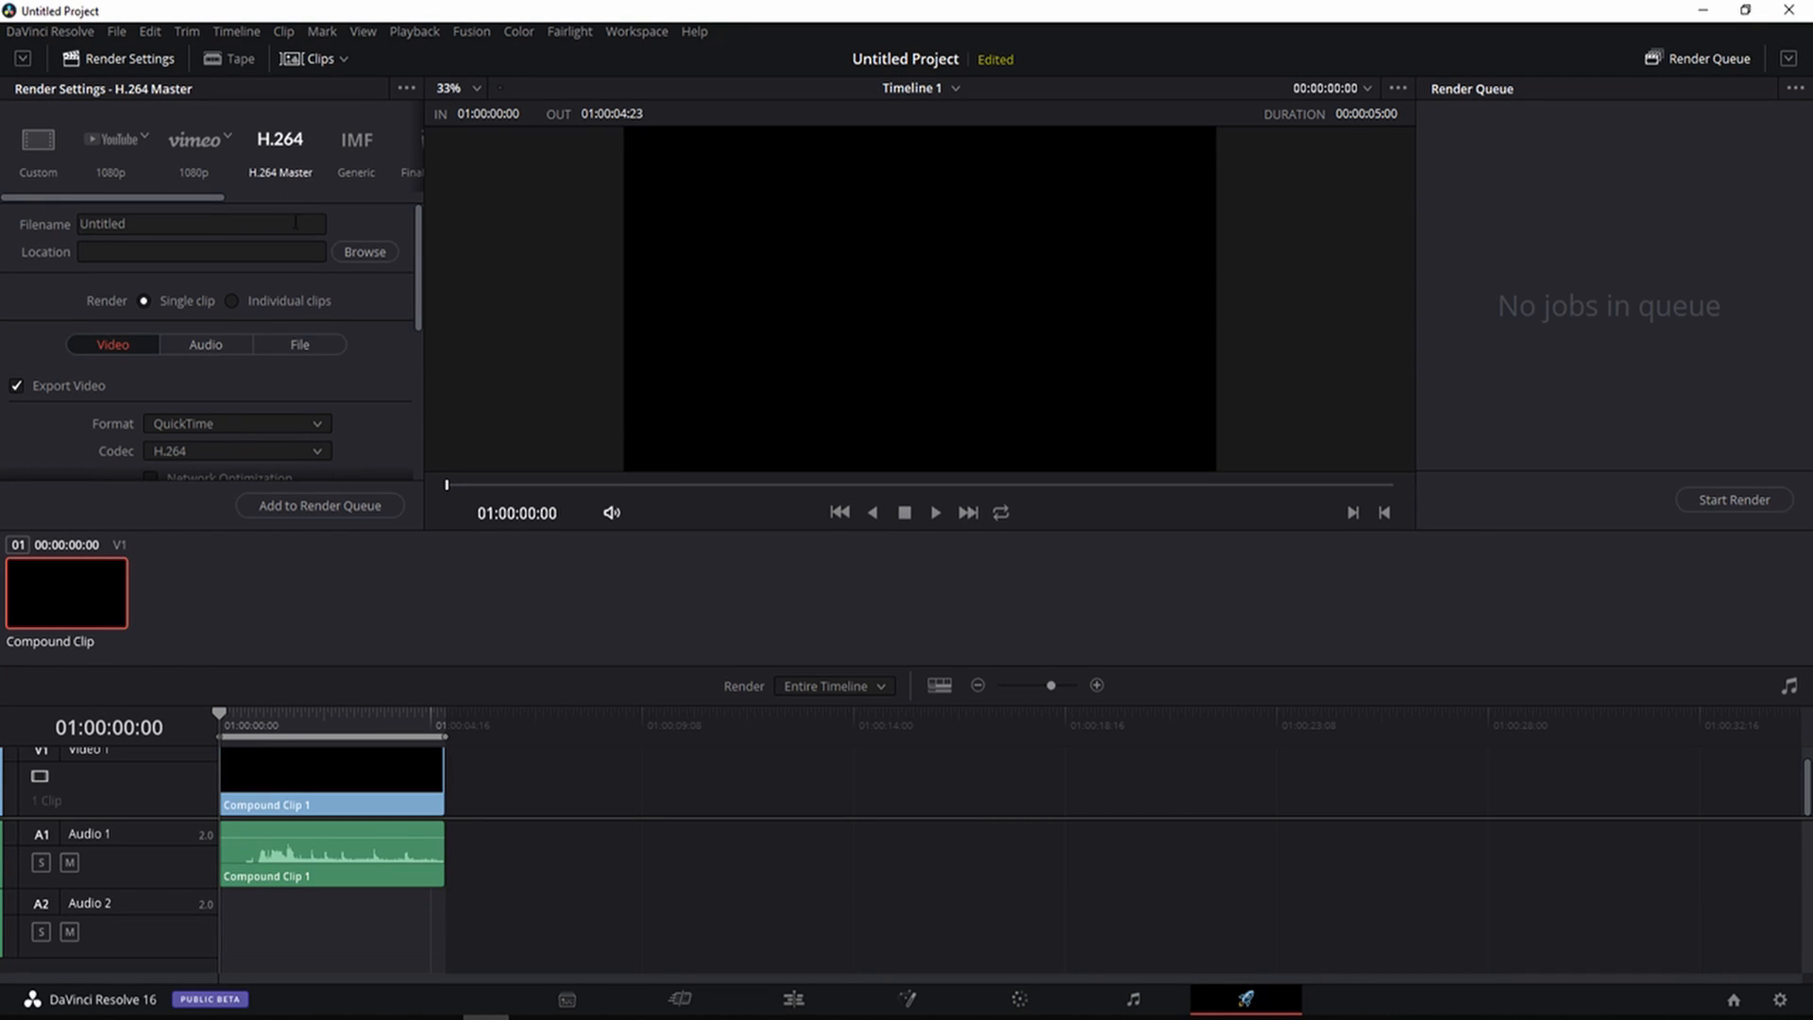
left_click(232, 300)
Set the export codec to GoPro CineForm with the type RGB 16-bit
scroll(359, 370, "down", 1)
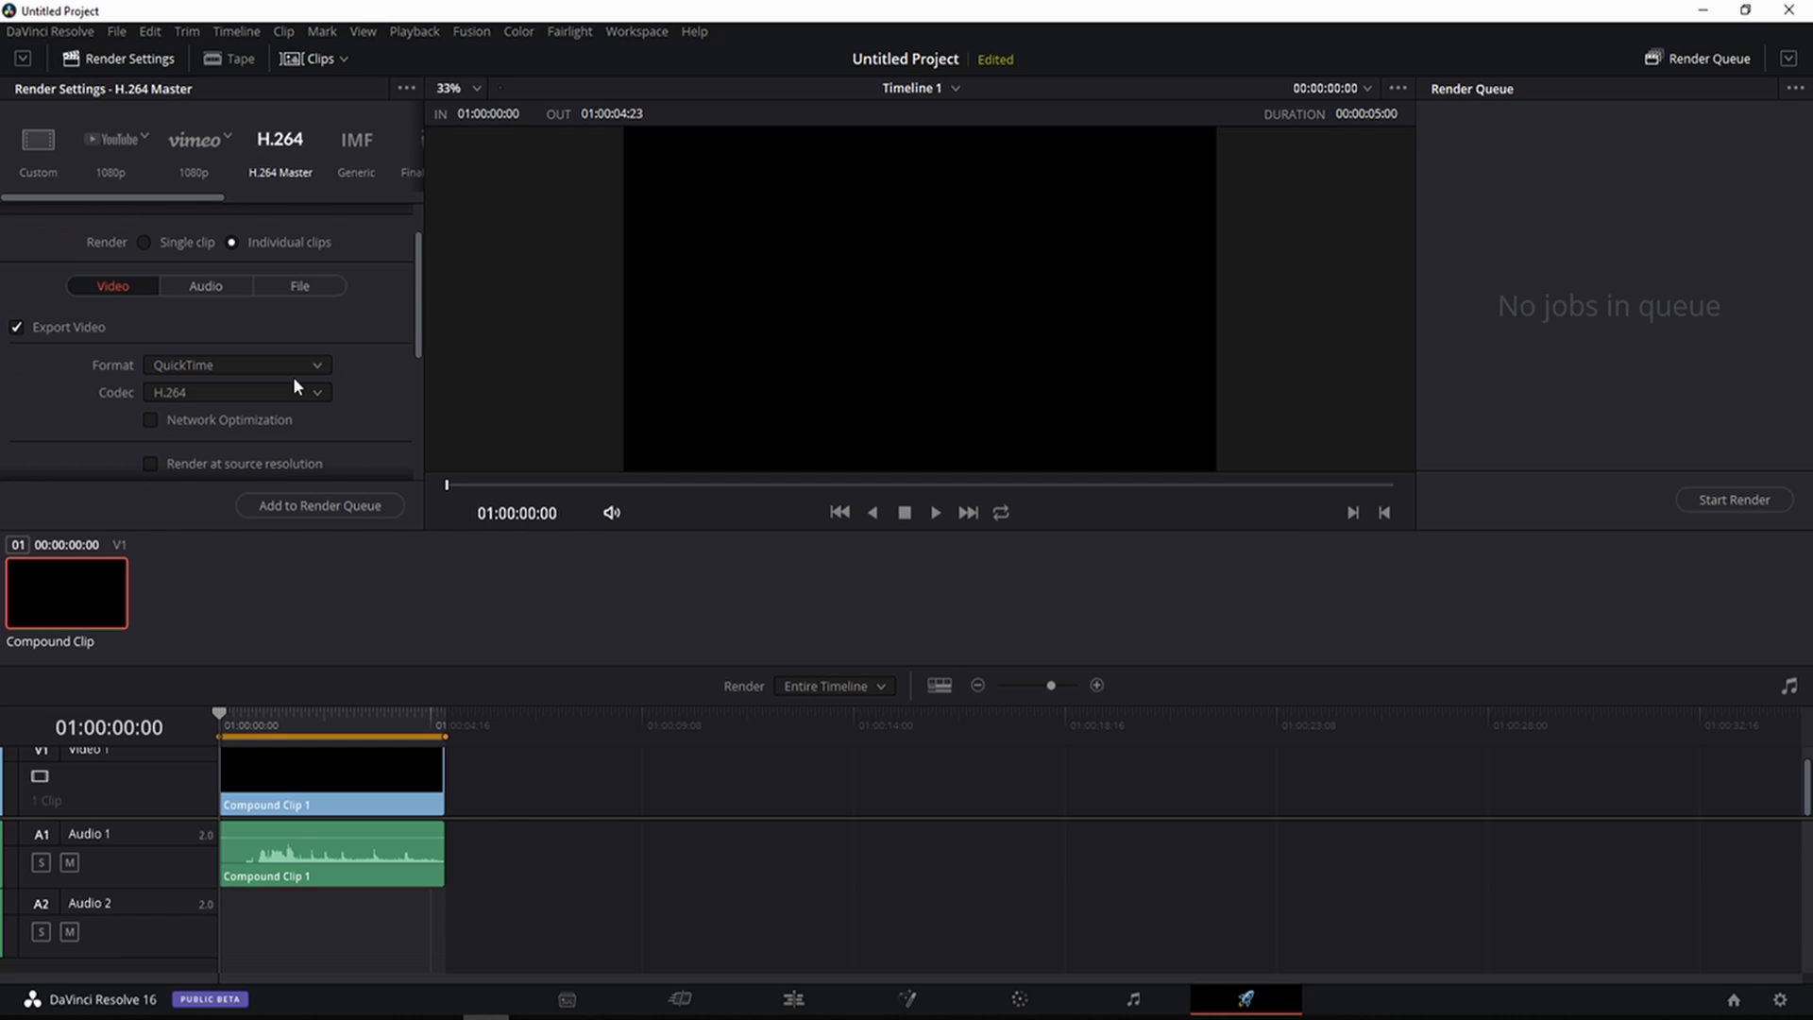
left_click(276, 394)
left_click(223, 461)
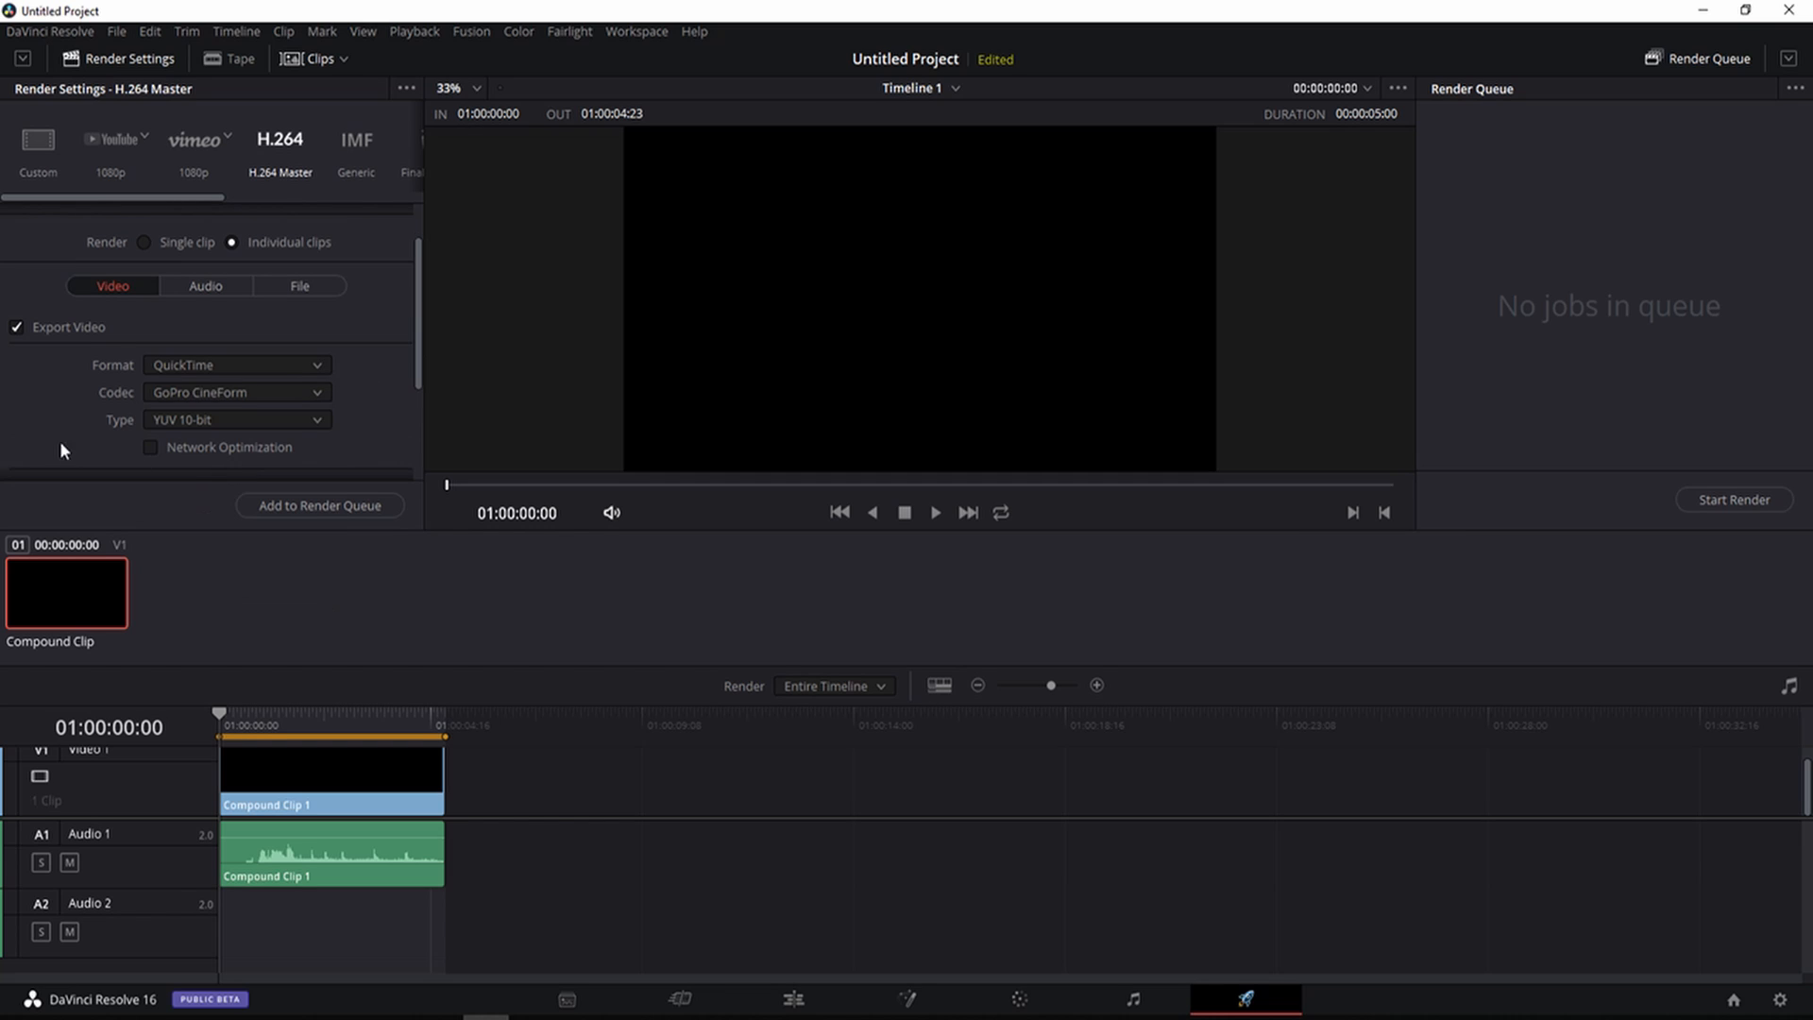
scroll(82, 416, "down", 1)
left_click(177, 299)
left_click(178, 327)
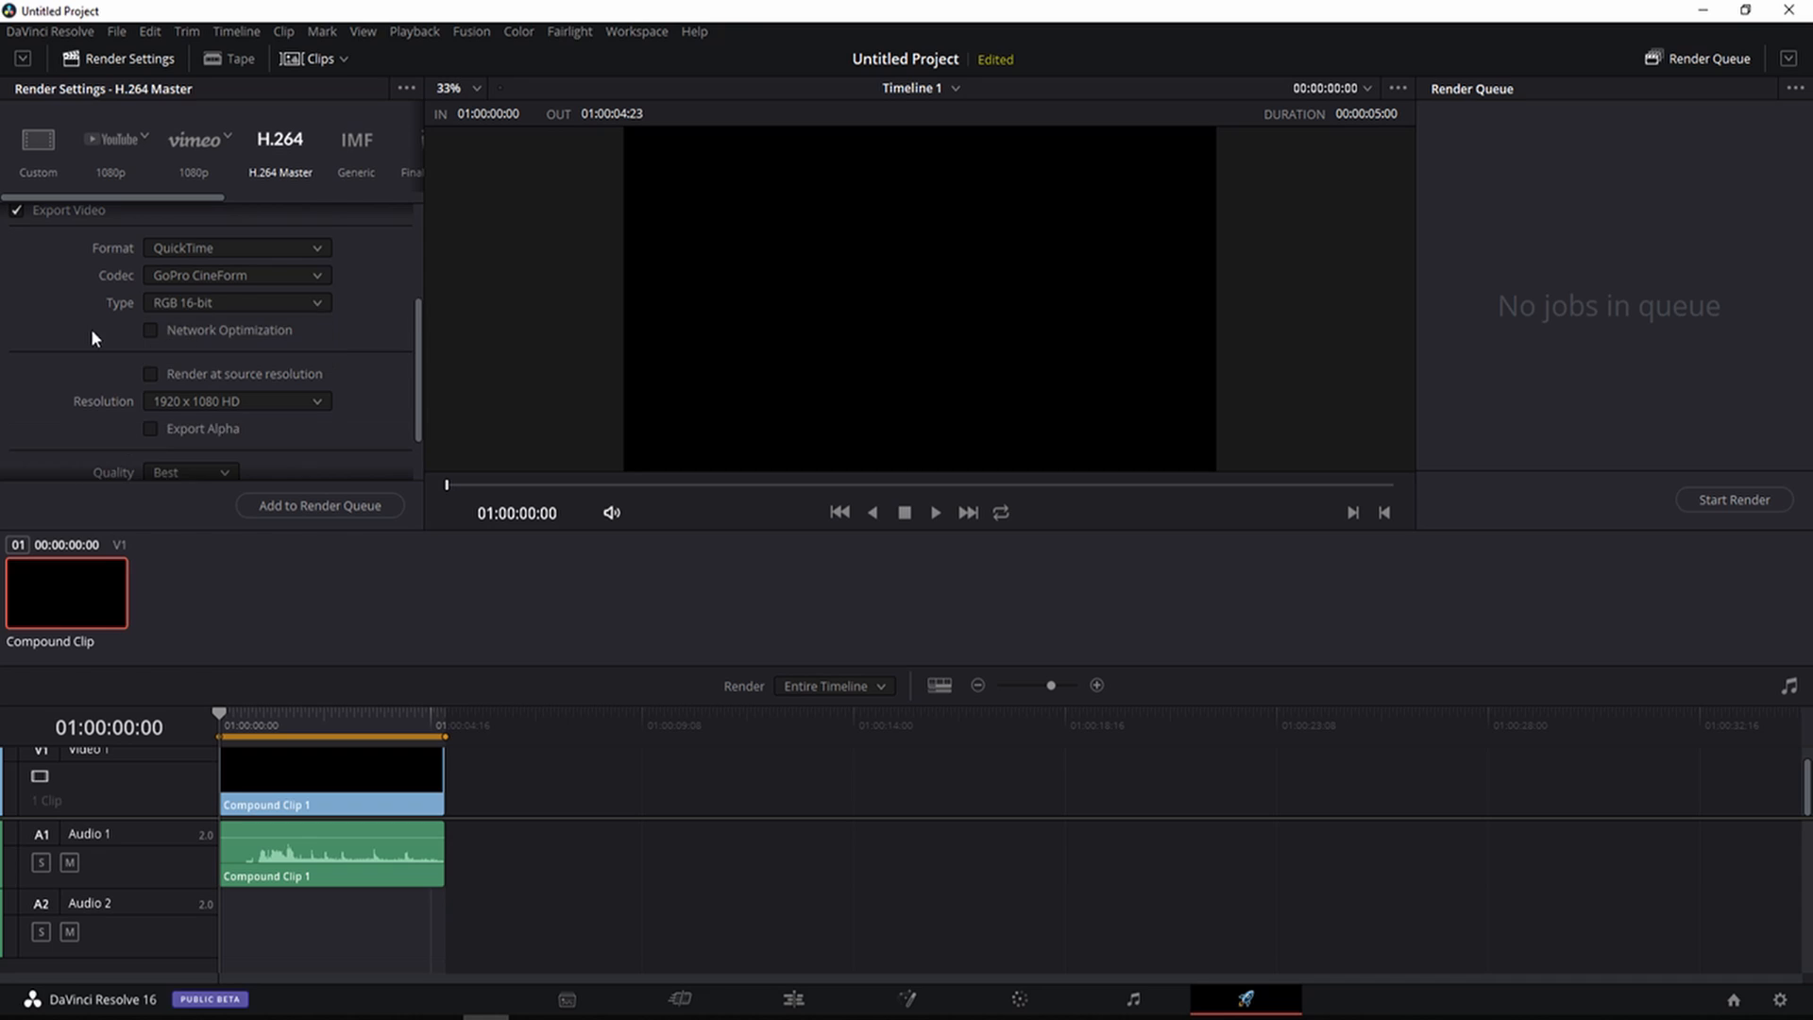
Enable Export Alpha and set the render quality to Medium
scroll(98, 328, "down", 1)
left_click(150, 358)
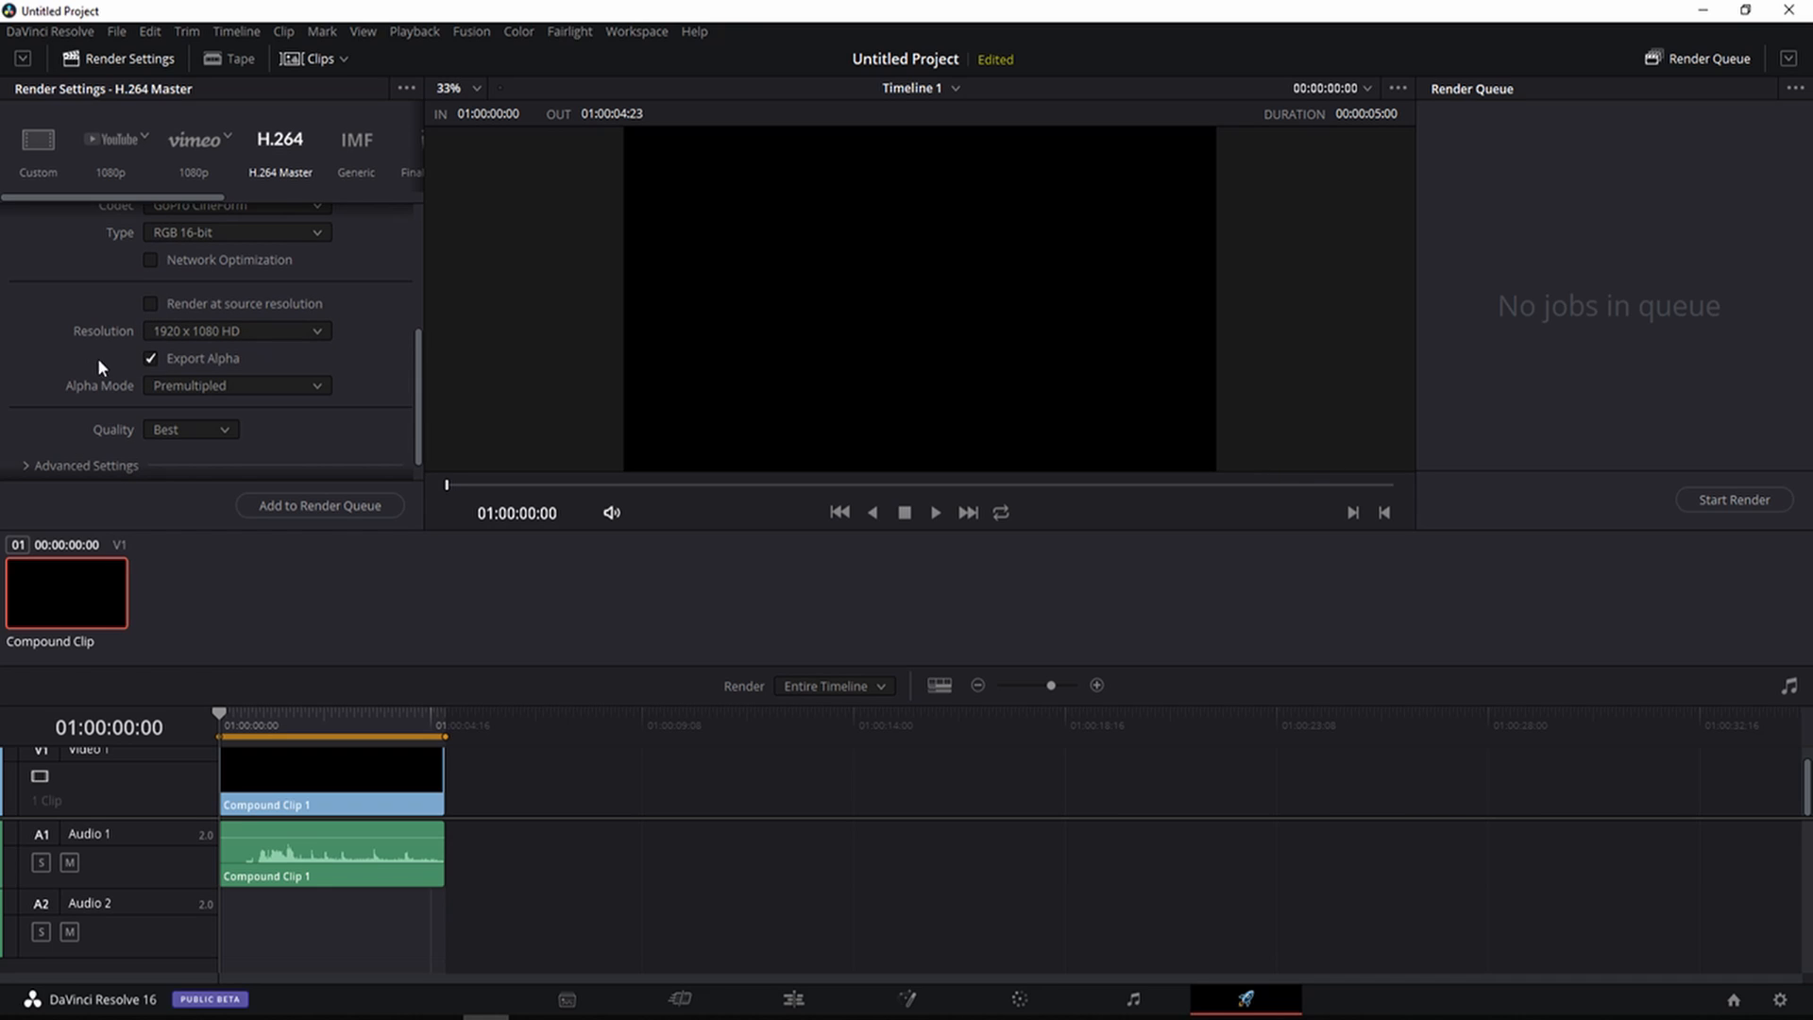
left_click(187, 433)
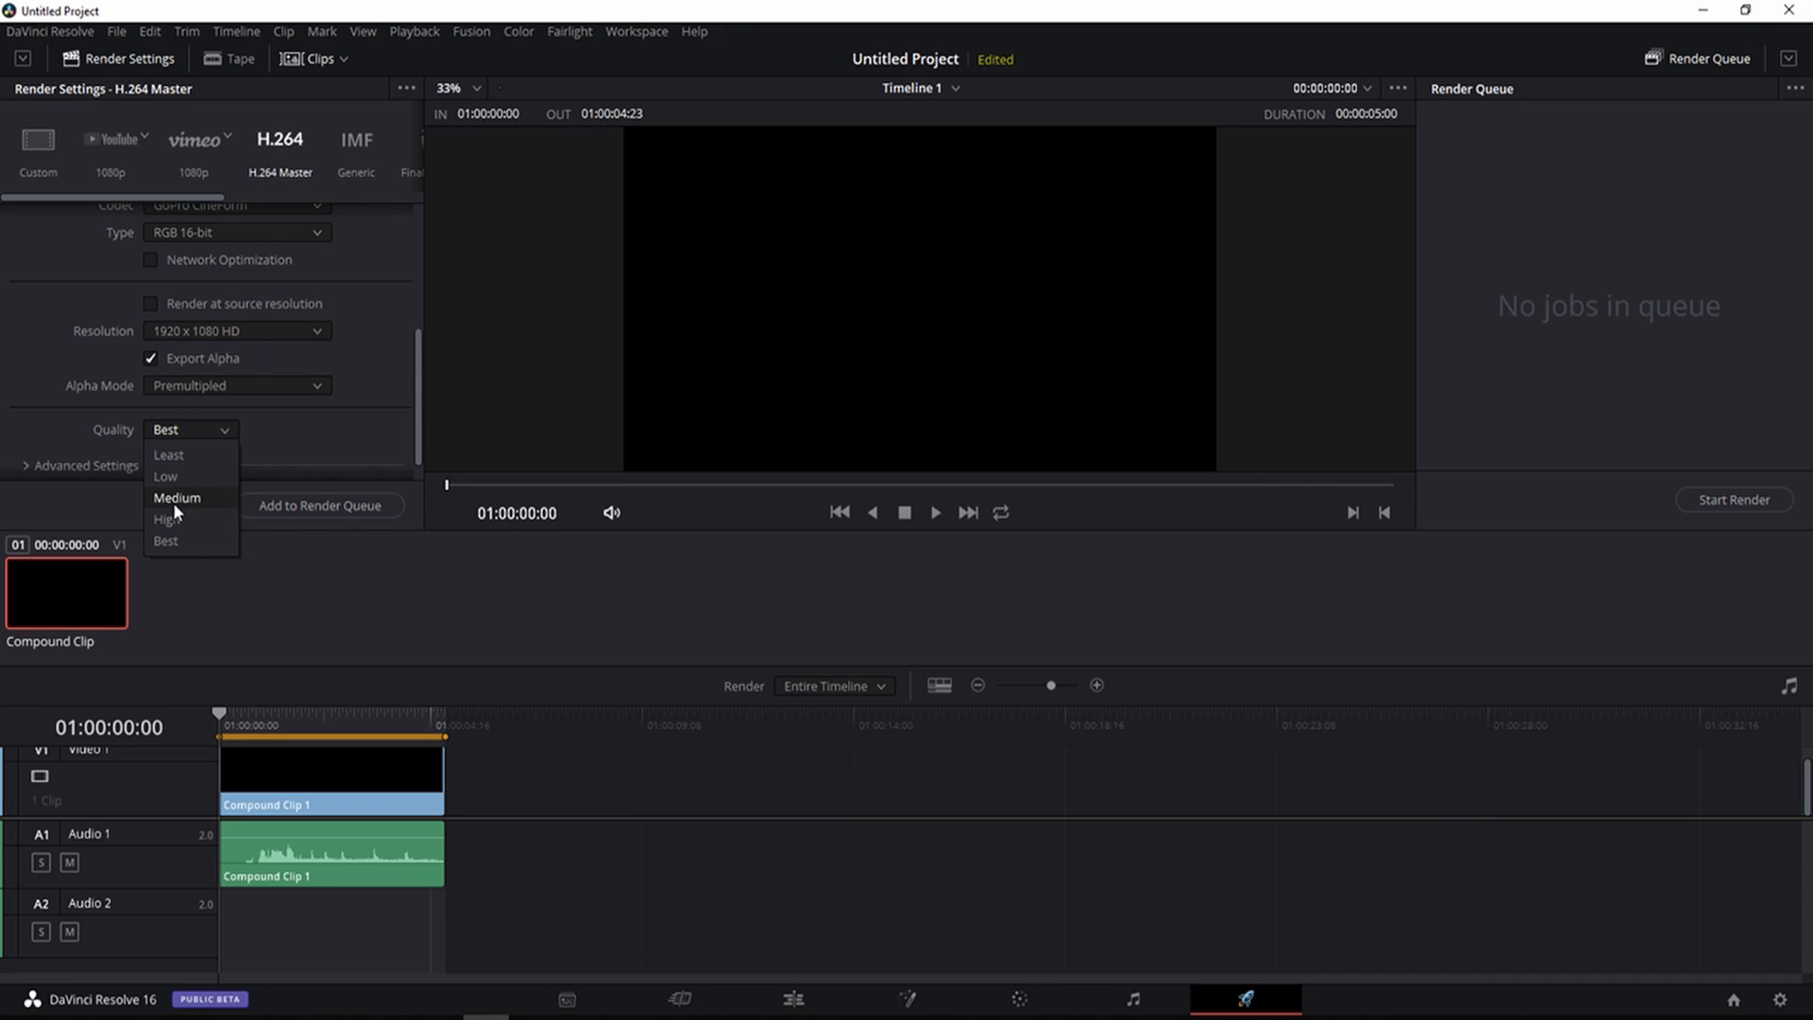
left_click(178, 499)
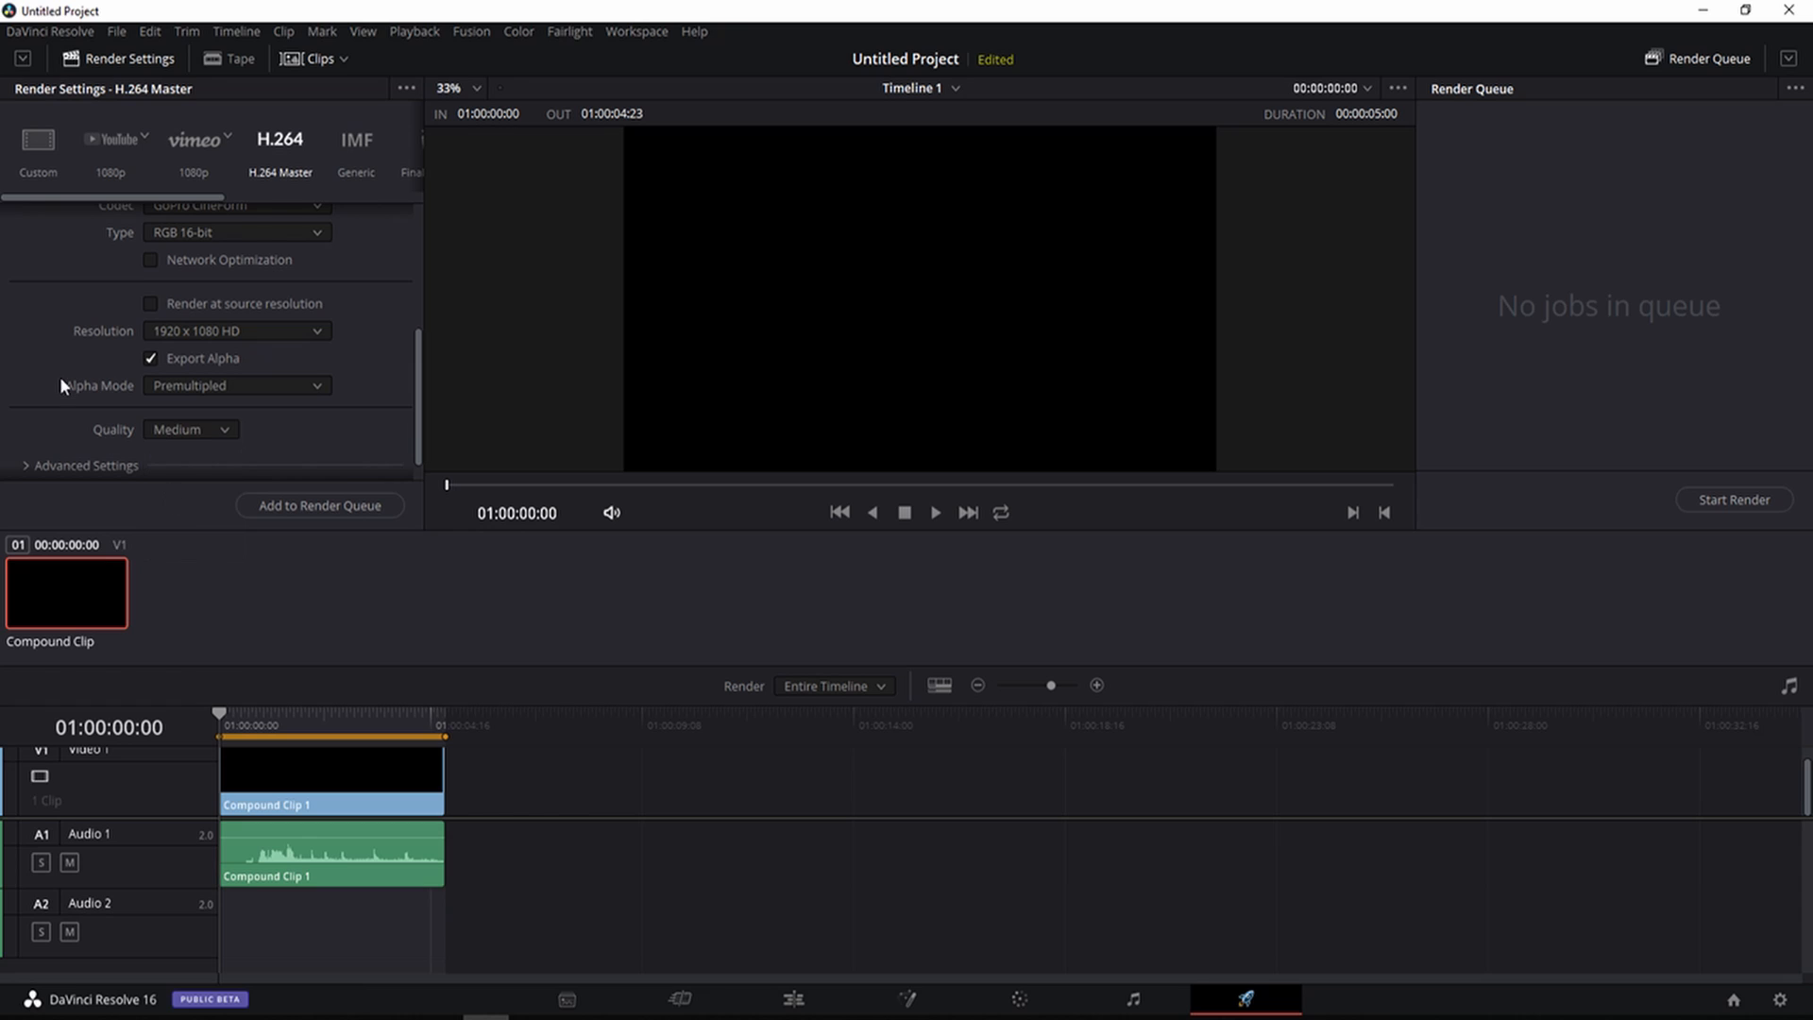
Add the job to the render queue with the Youtube Graphics folder on the Desktop as its destination
scroll(49, 330, "down", 1)
left_click(284, 505)
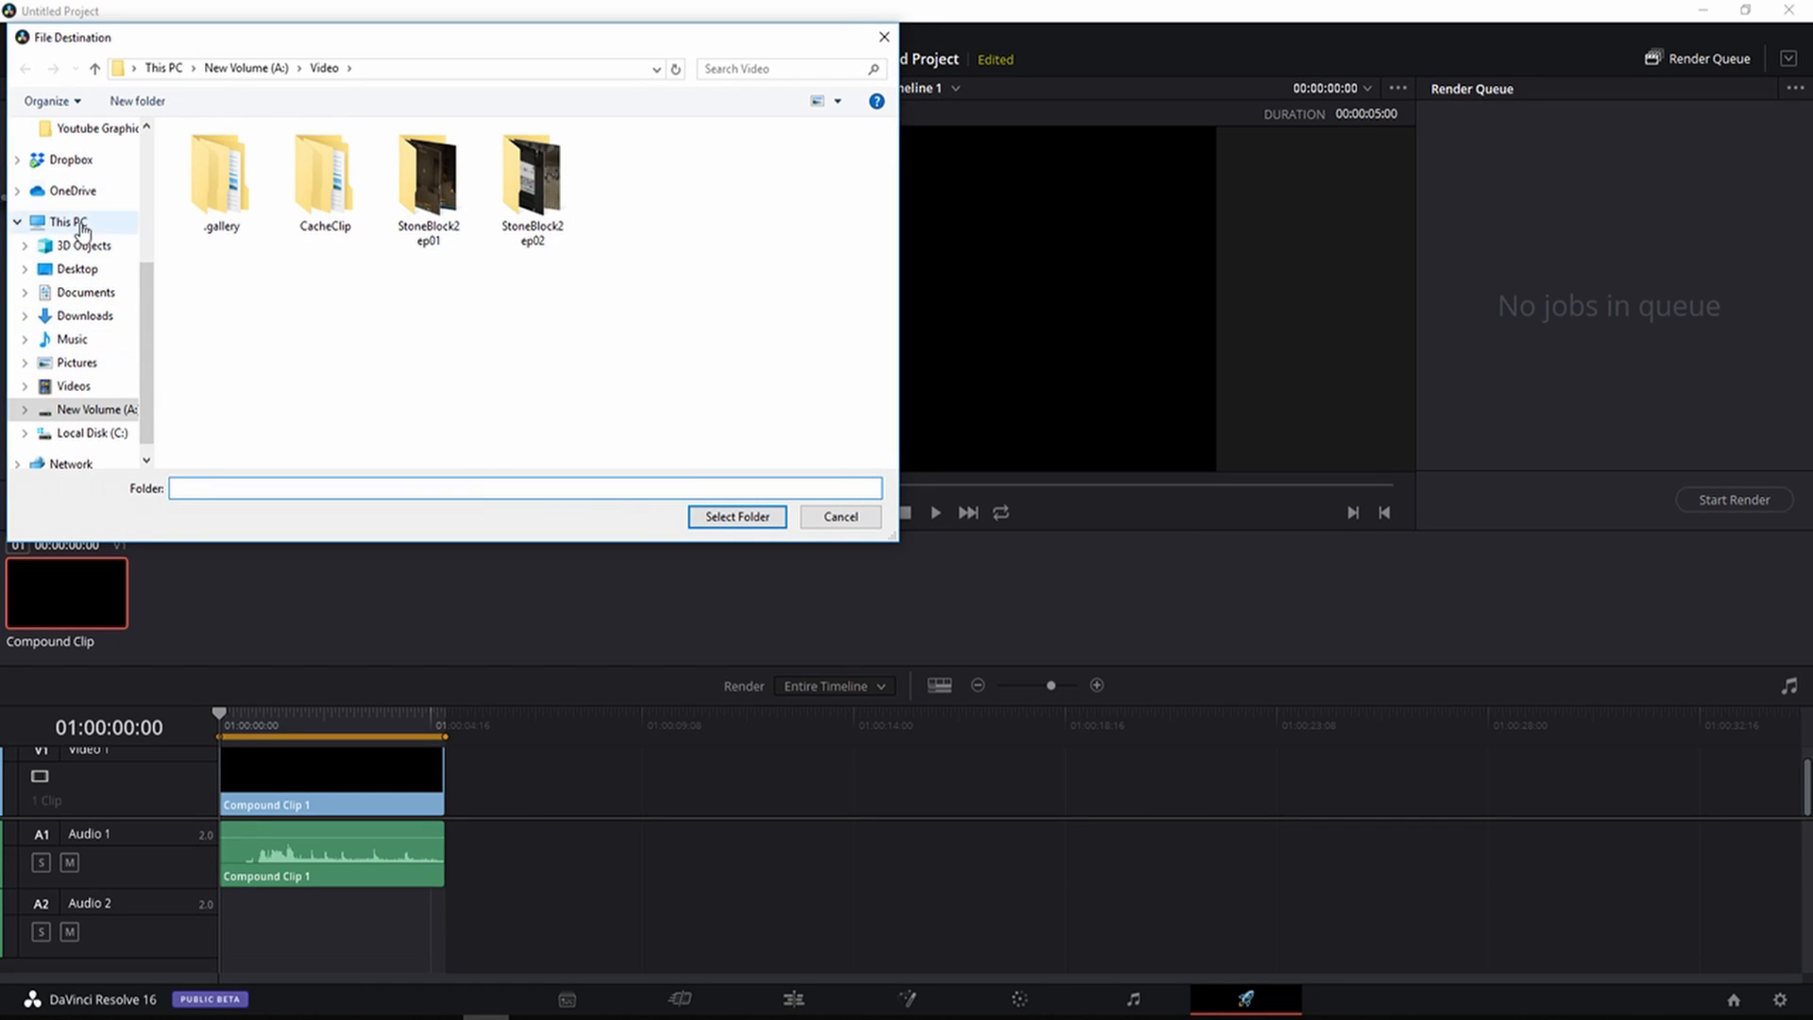
left_click(83, 131)
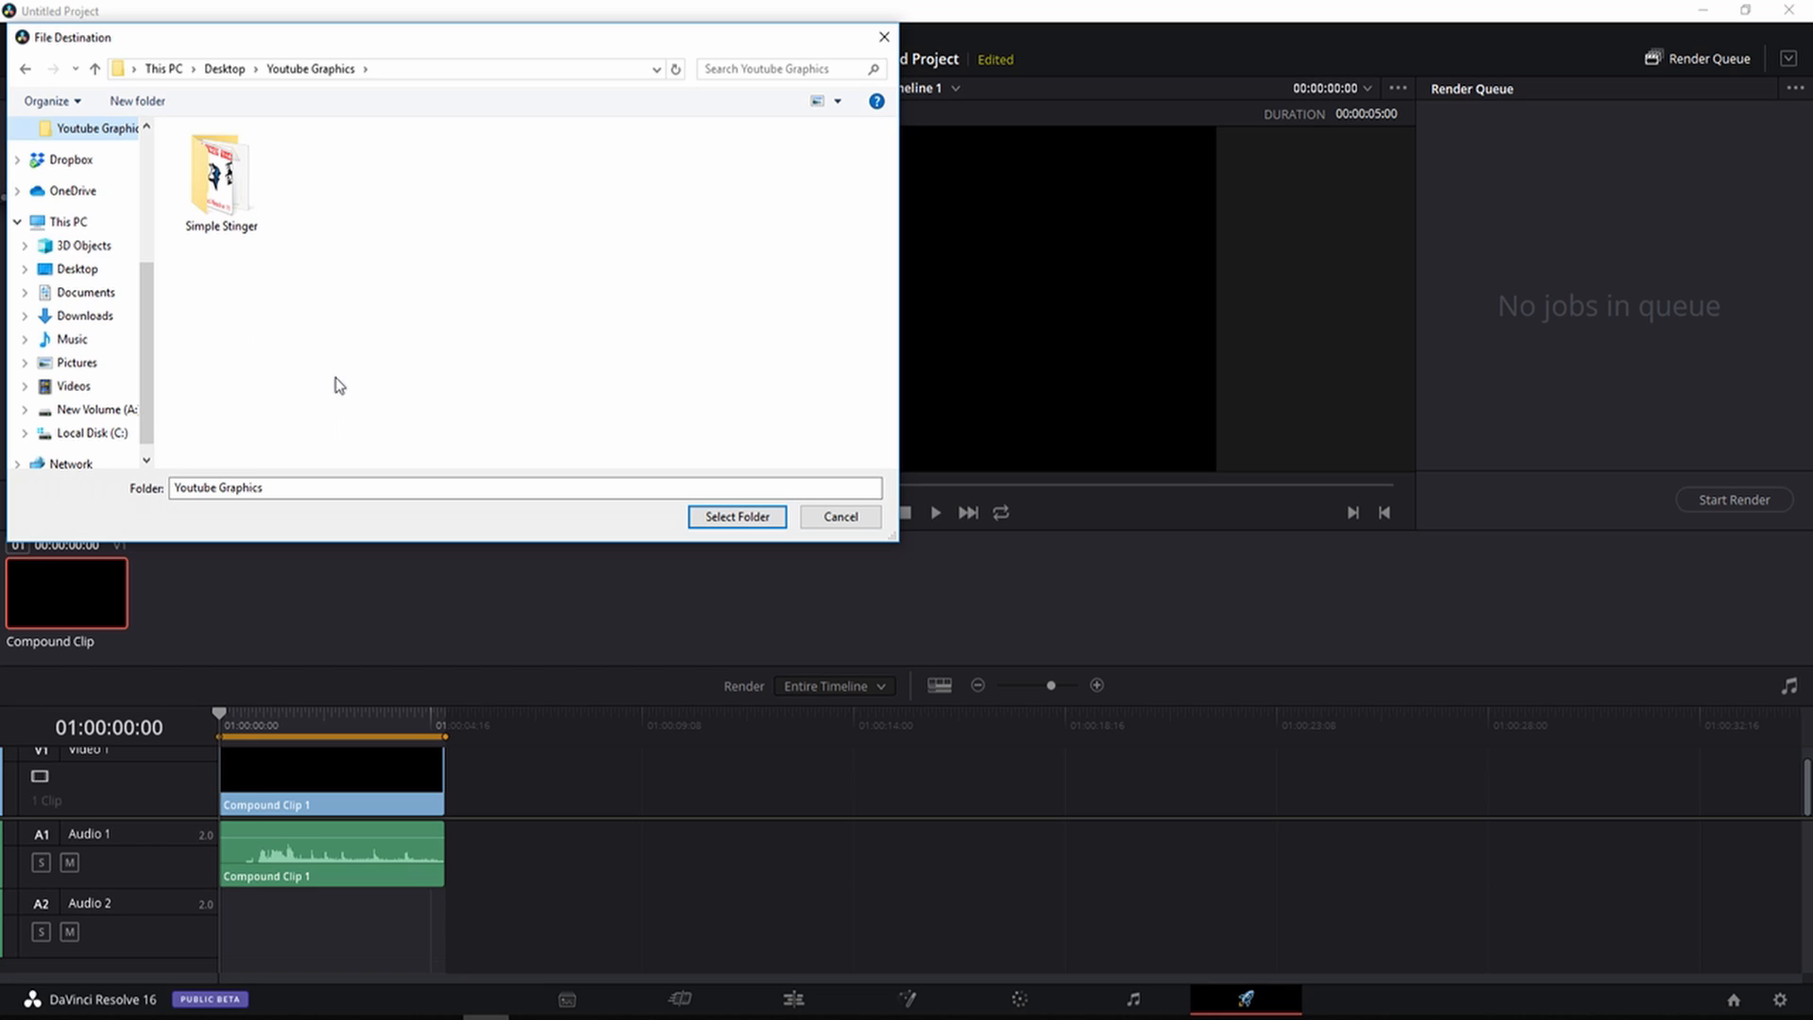
right_click(360, 183)
left_click(267, 344)
mouse_move(269, 486)
left_mouse_down()
mouse_move(202, 487)
mouse_move(274, 485)
left_mouse_up()
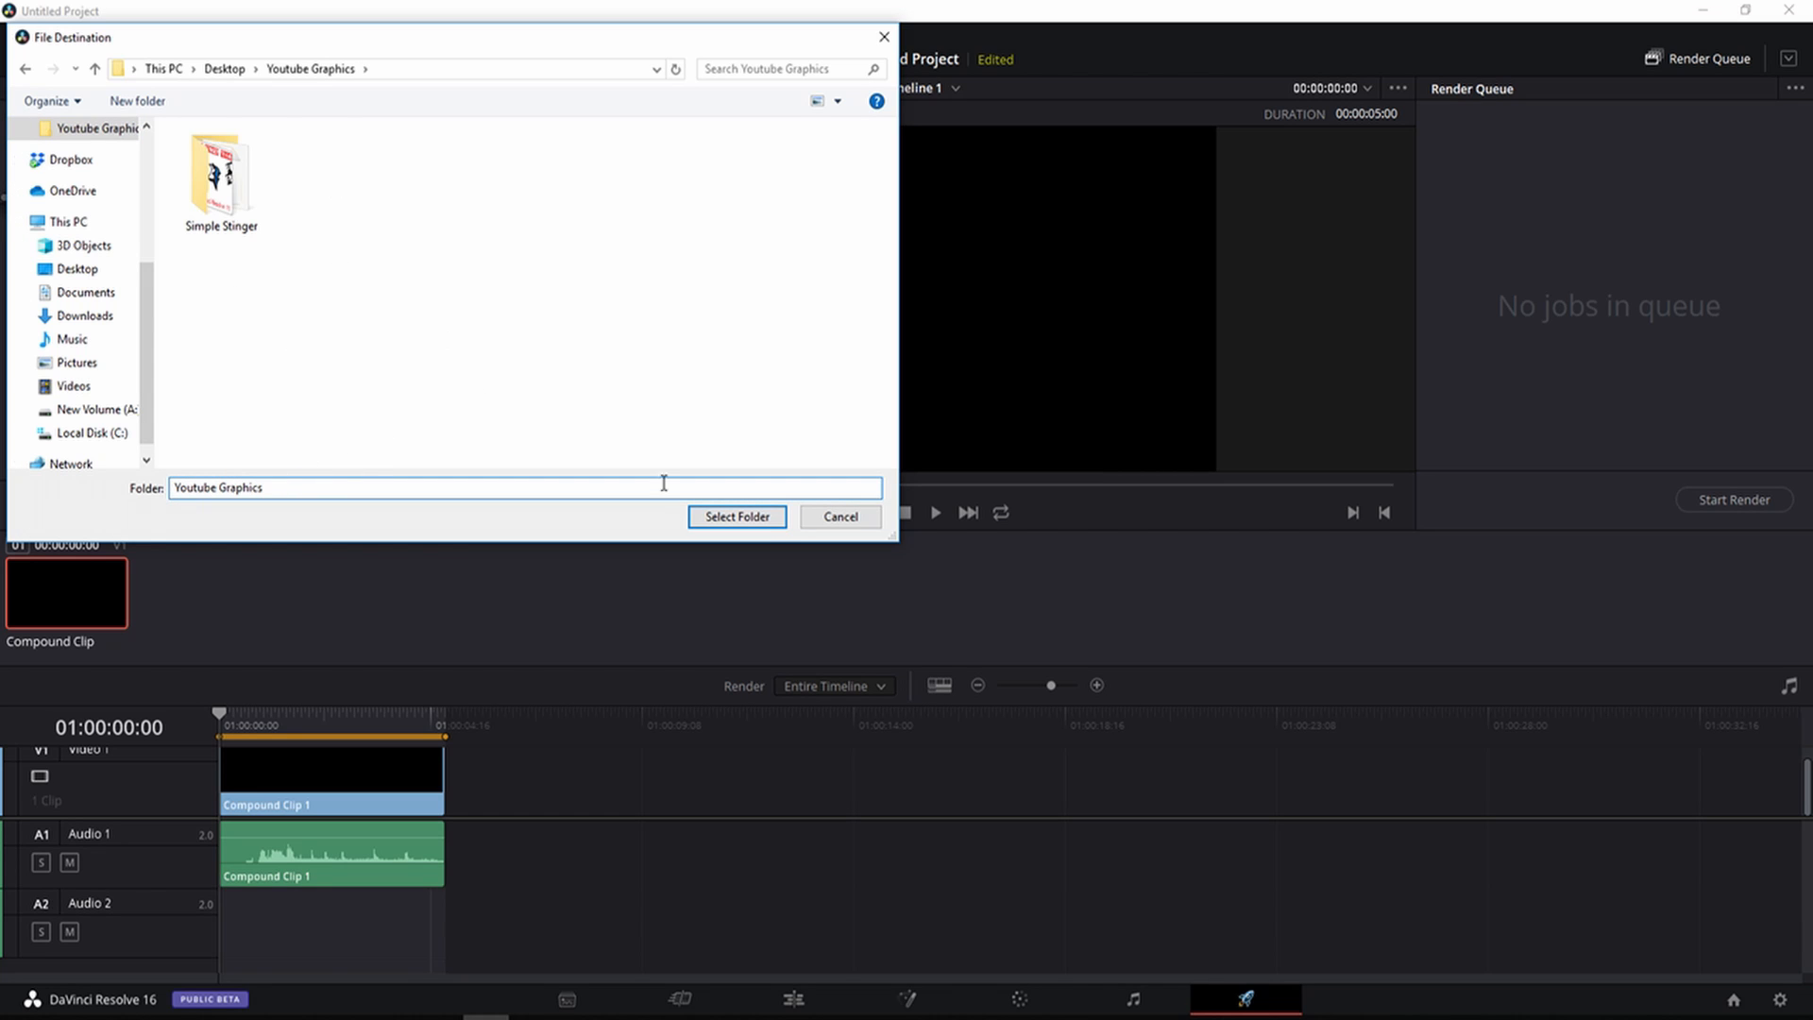
left_click(737, 516)
Replace the queued job with one using the filename Viking Transition and start rendering it
scroll(286, 274, "up", 3)
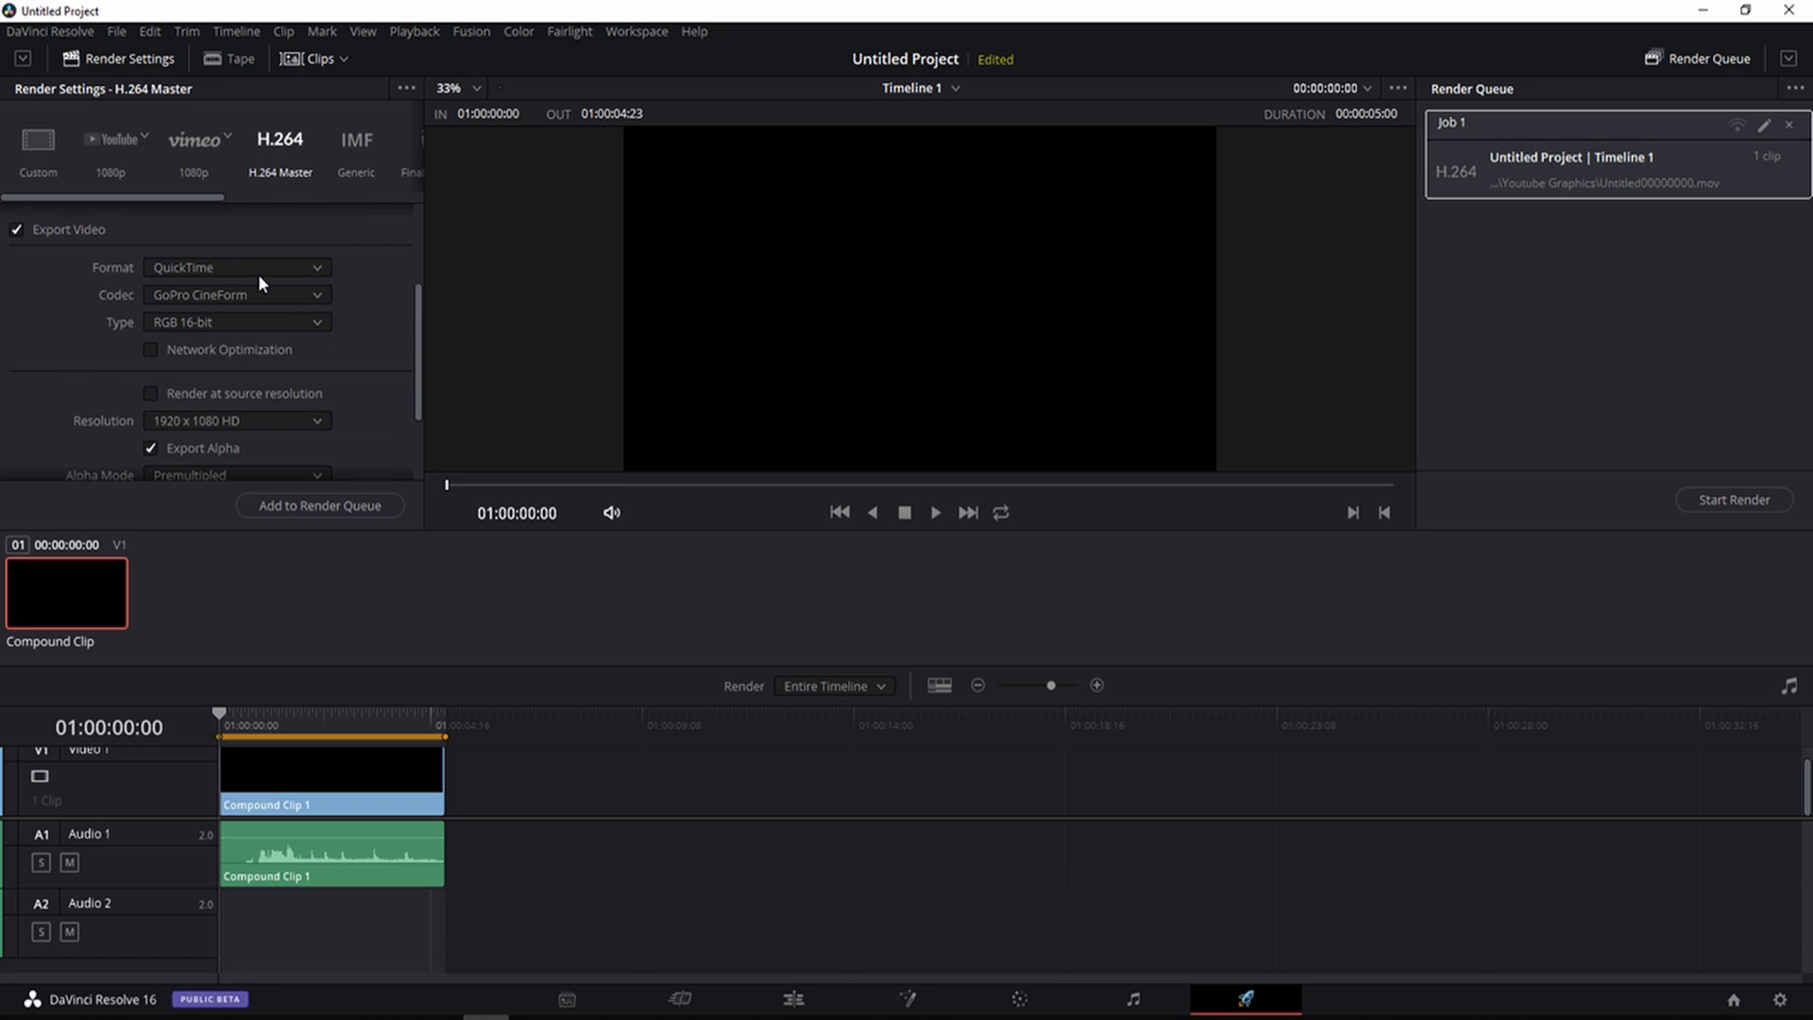
scroll(266, 278, "up", 3)
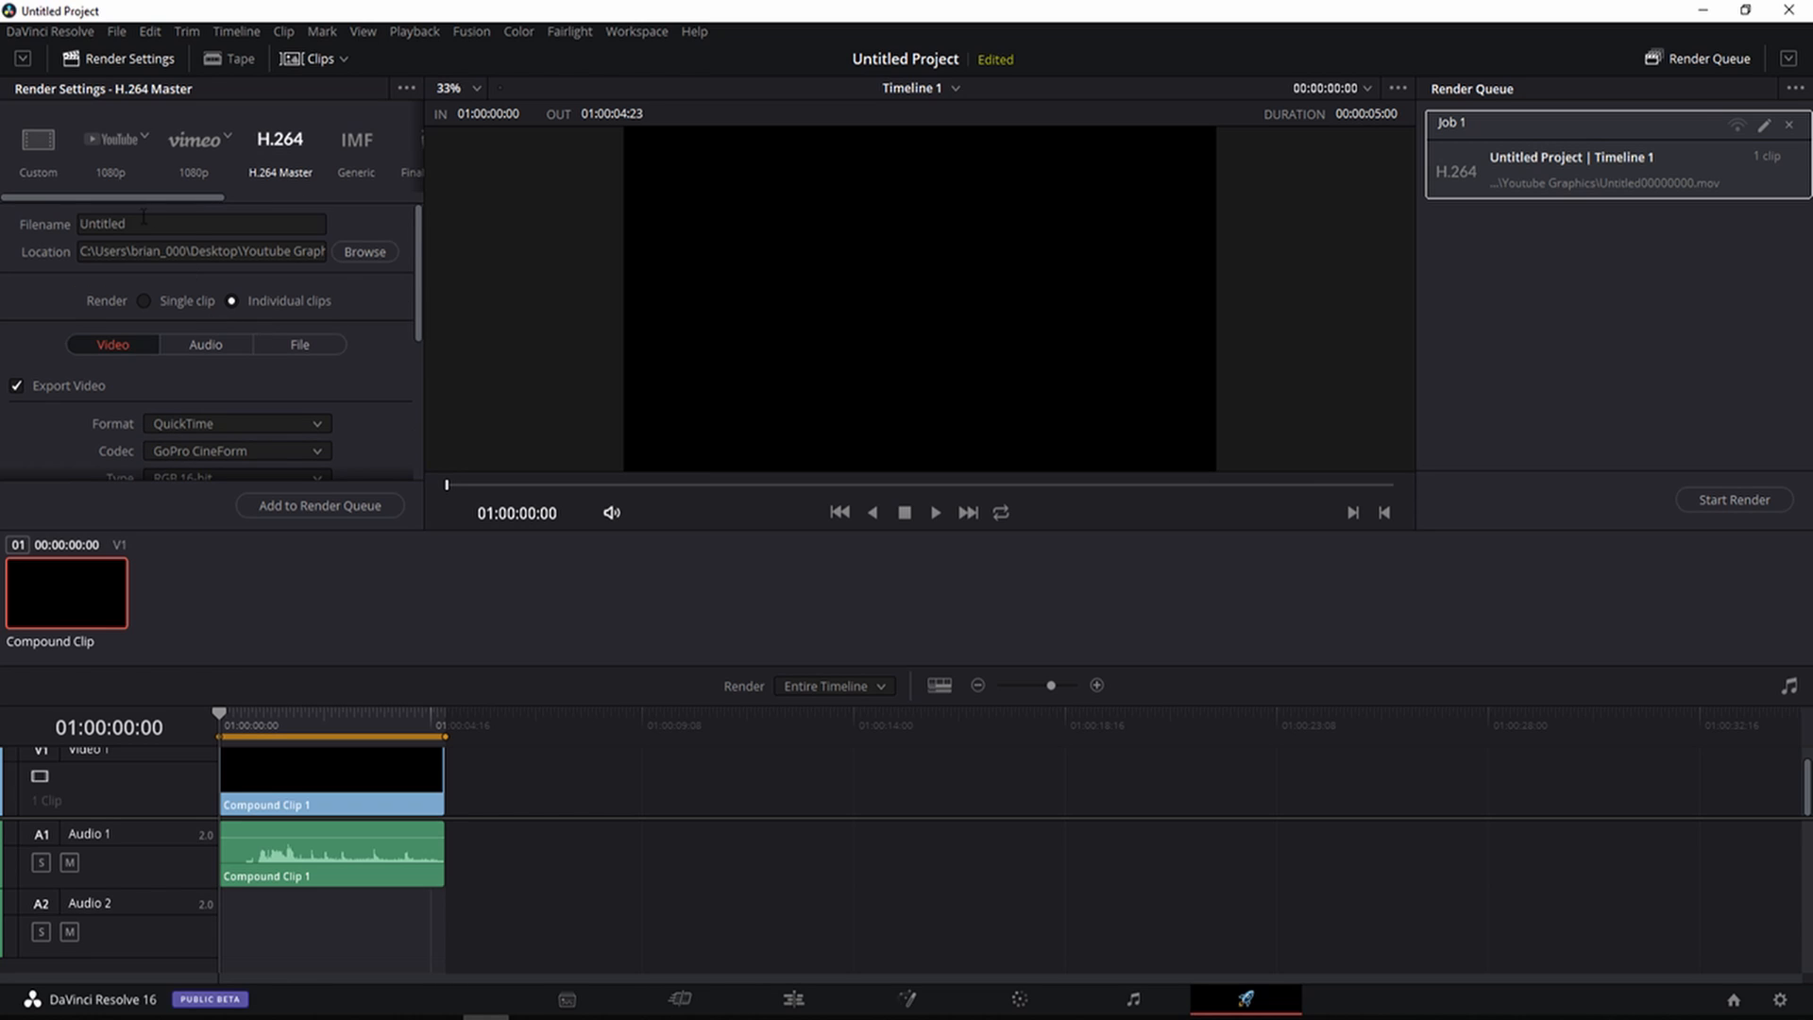
double_click(143, 219)
type("Viking Transition")
left_click(1789, 125)
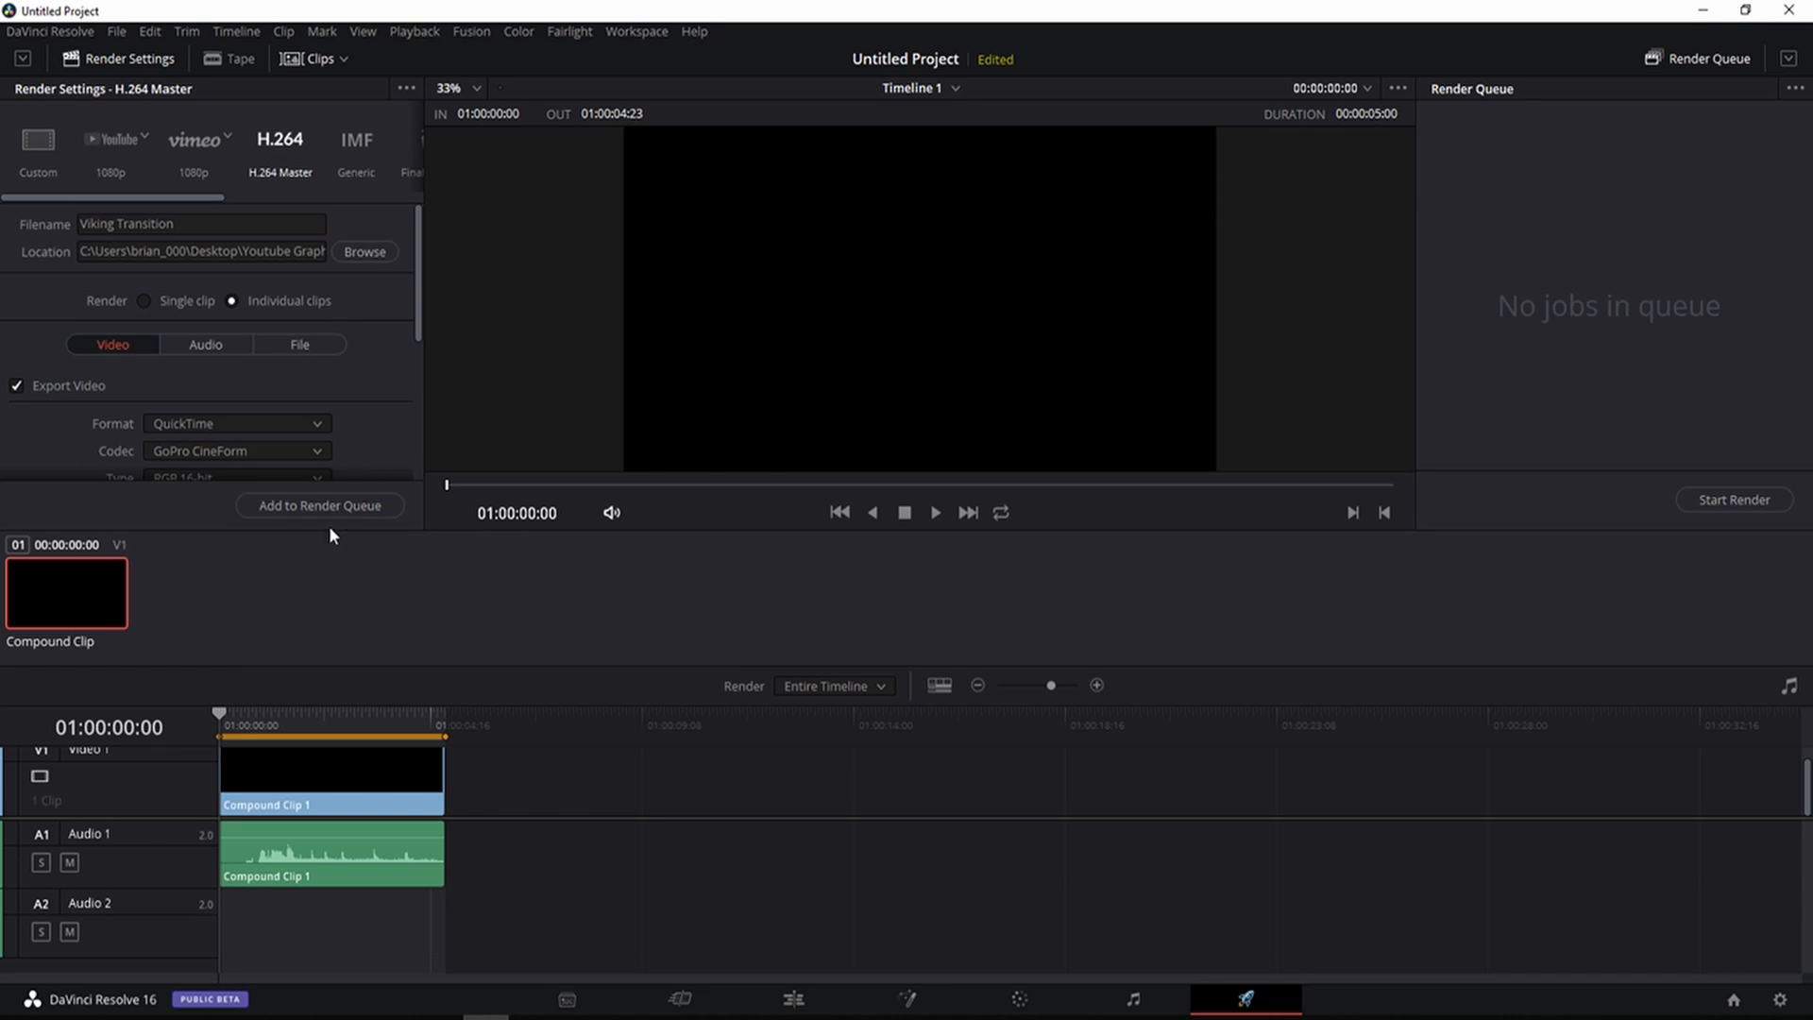
left_click(362, 519)
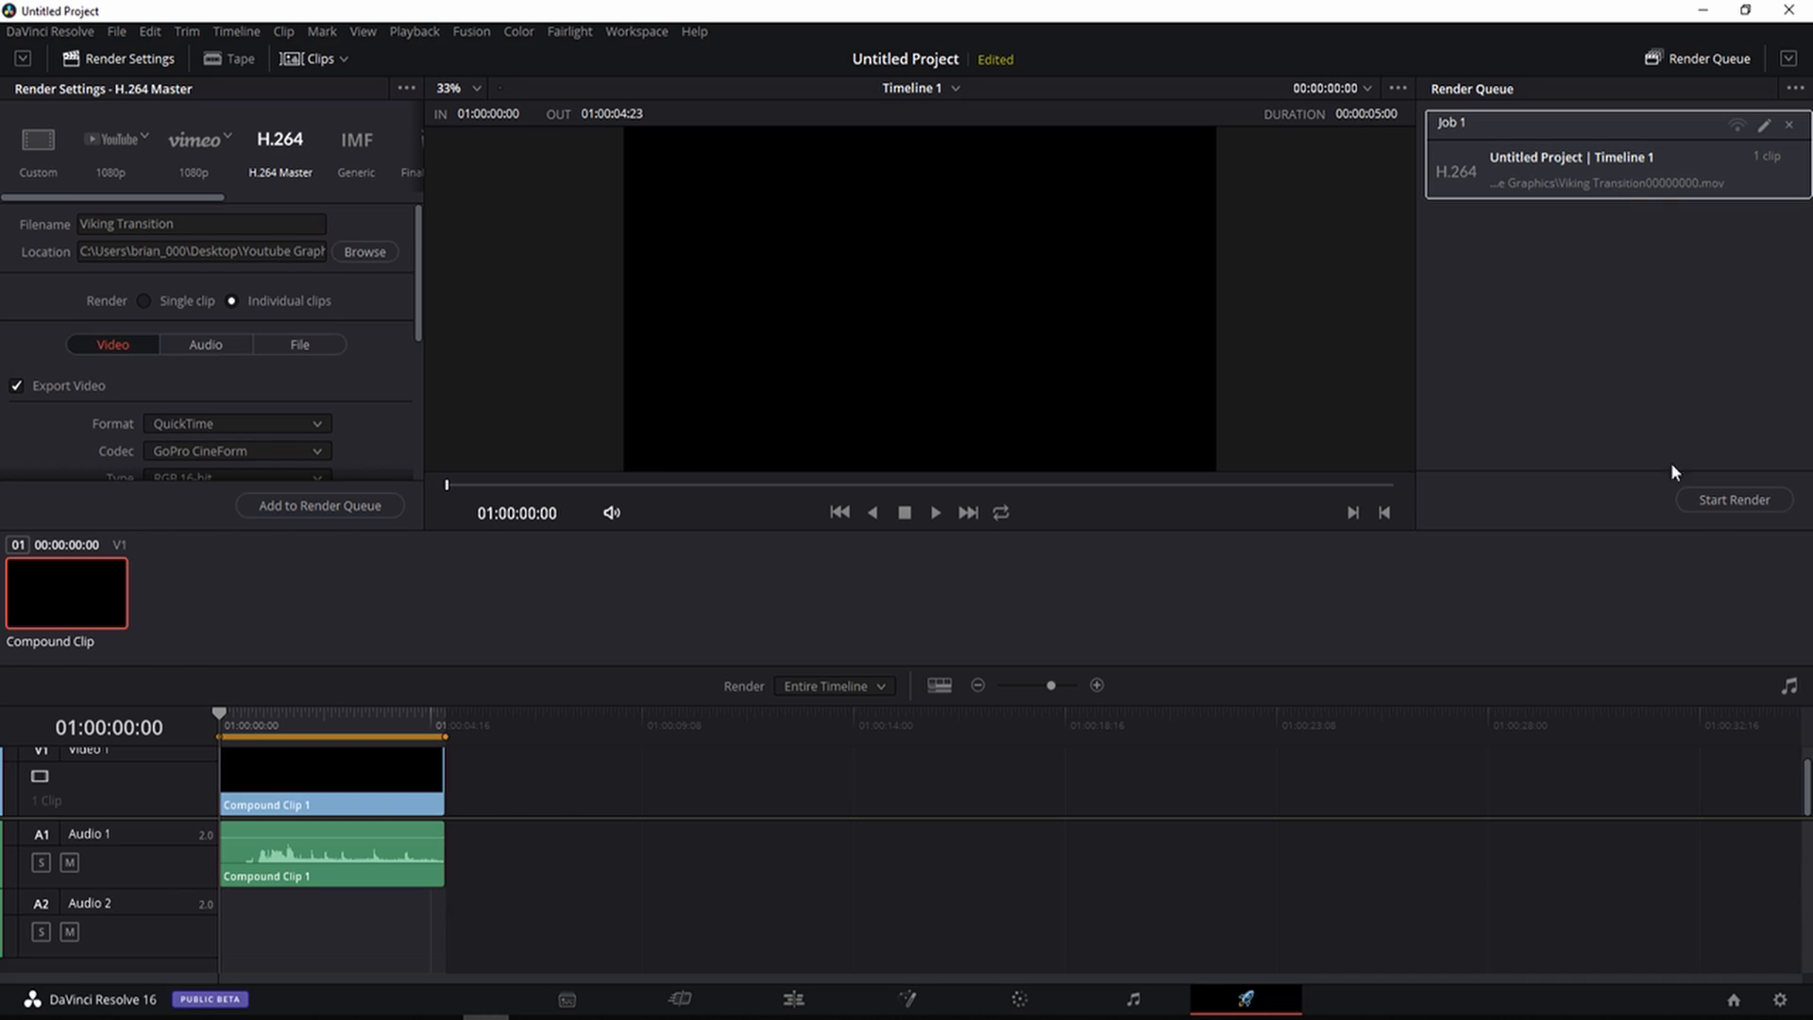
left_click(1716, 497)
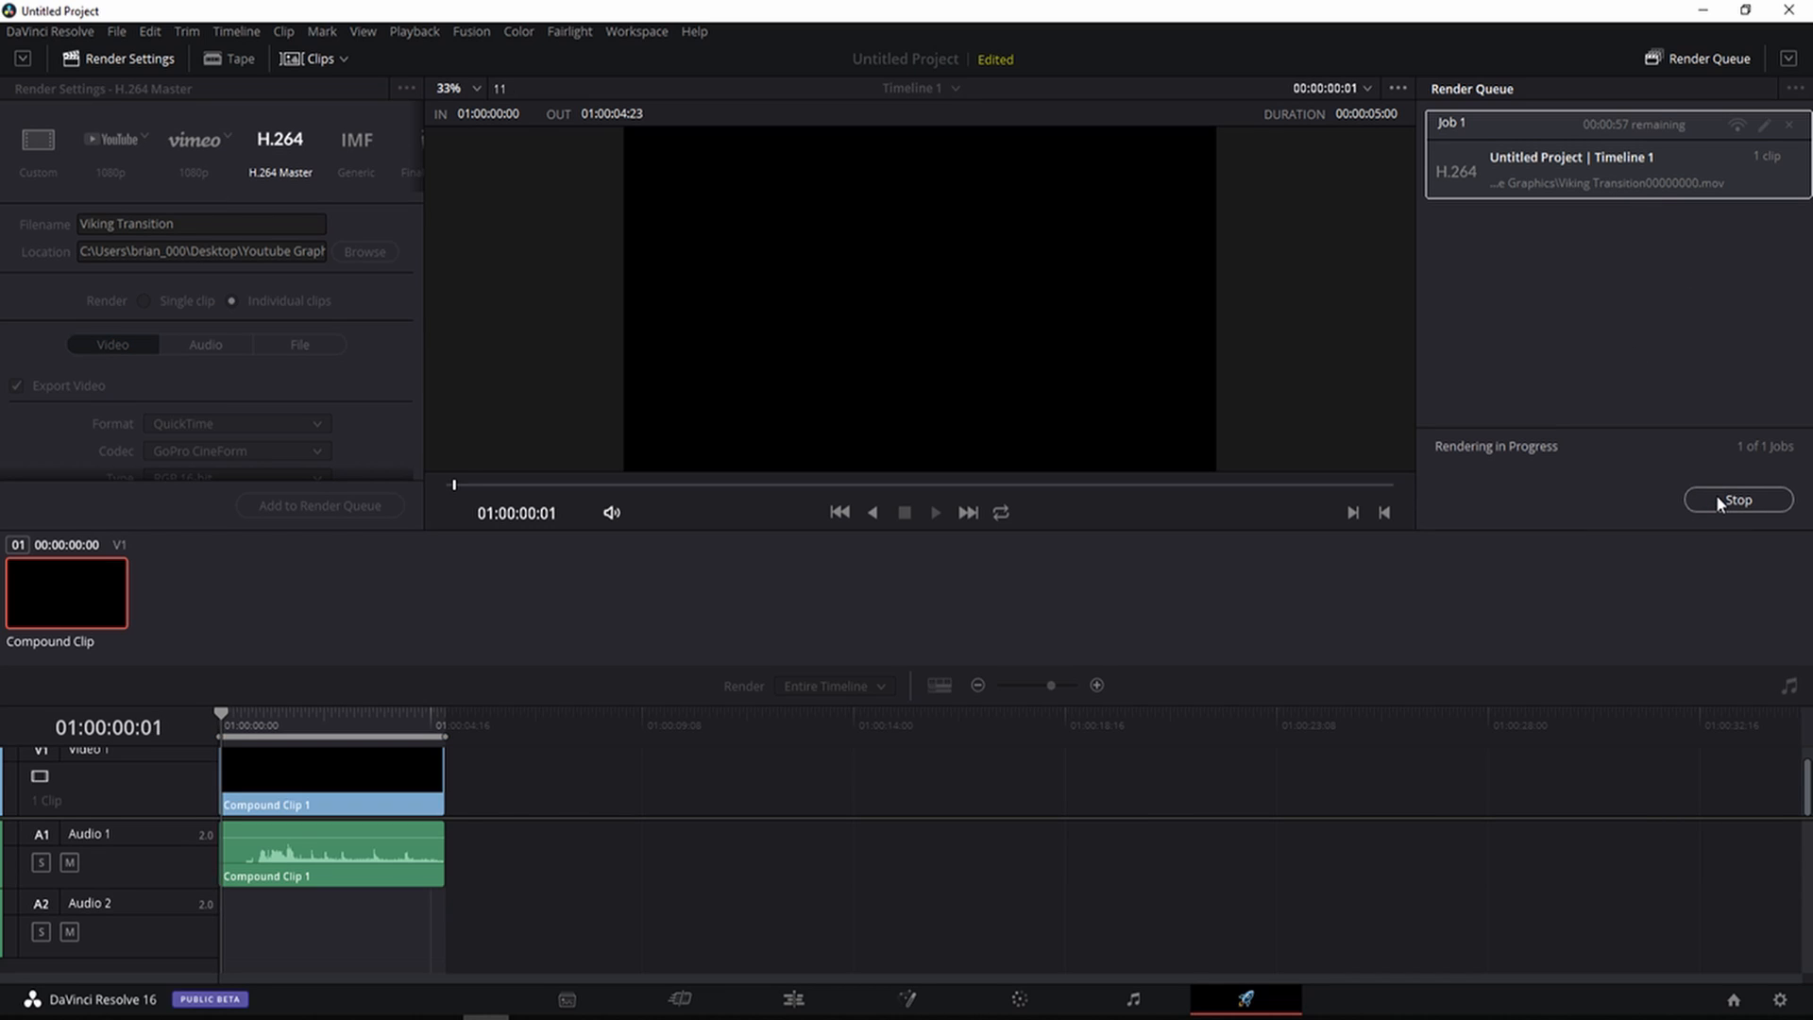